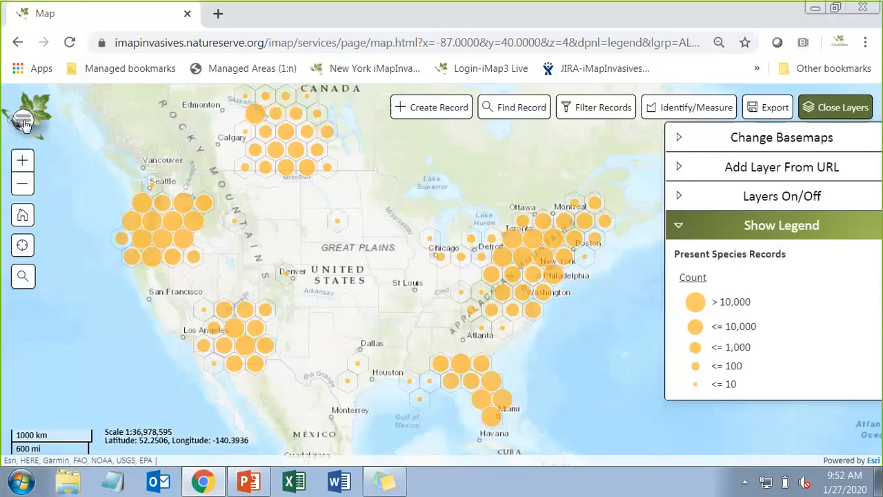
# Open your account page and review its person details, projects, organization and jurisdictional privilege sections.
pyautogui.click(23, 122)
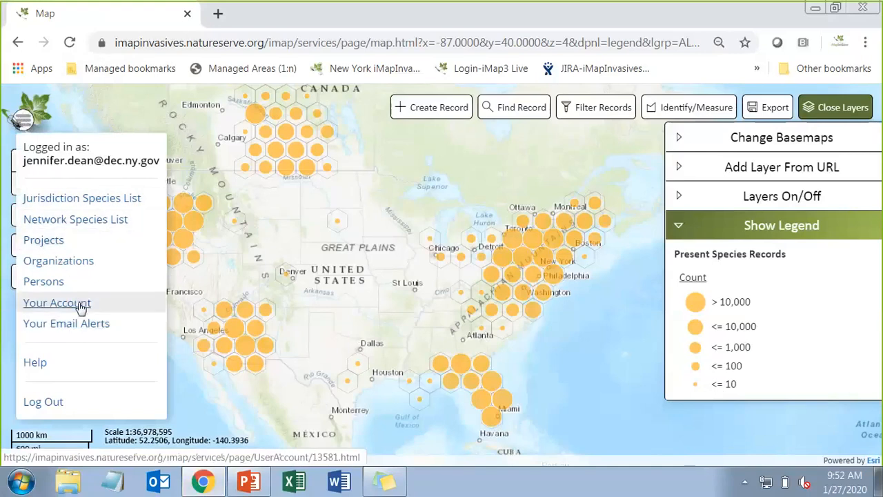
pyautogui.click(57, 303)
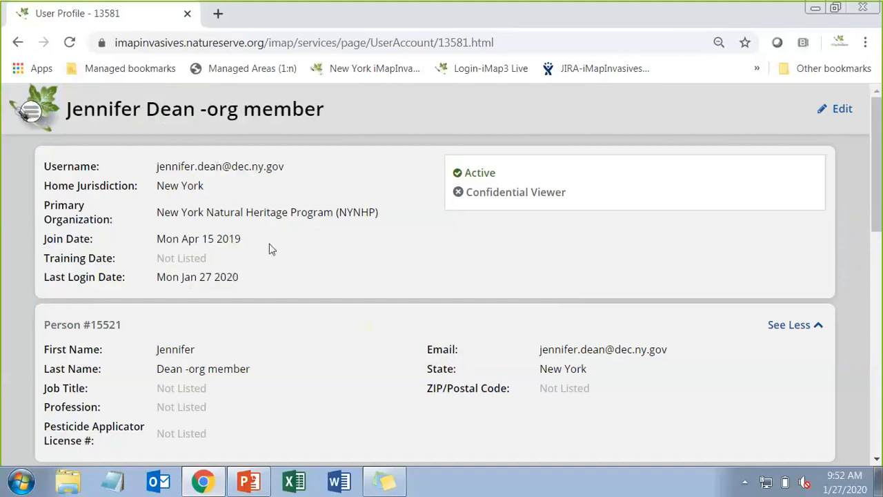
pyautogui.scroll(-2, 271, 249)
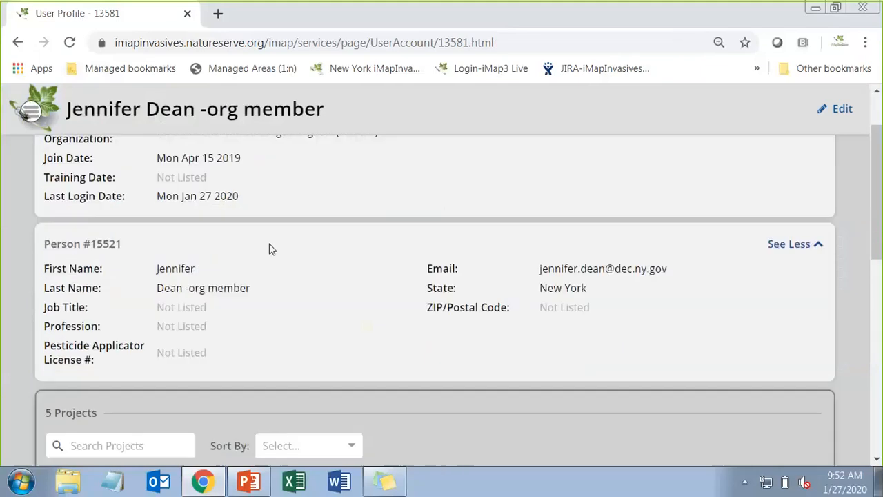
pyautogui.scroll(2, 271, 249)
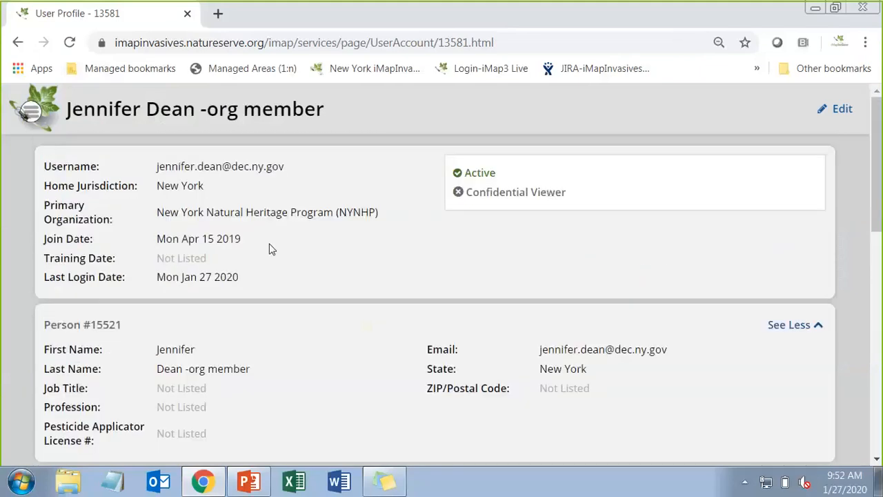
pyautogui.scroll(-1, 272, 249)
pyautogui.scroll(-1, 271, 249)
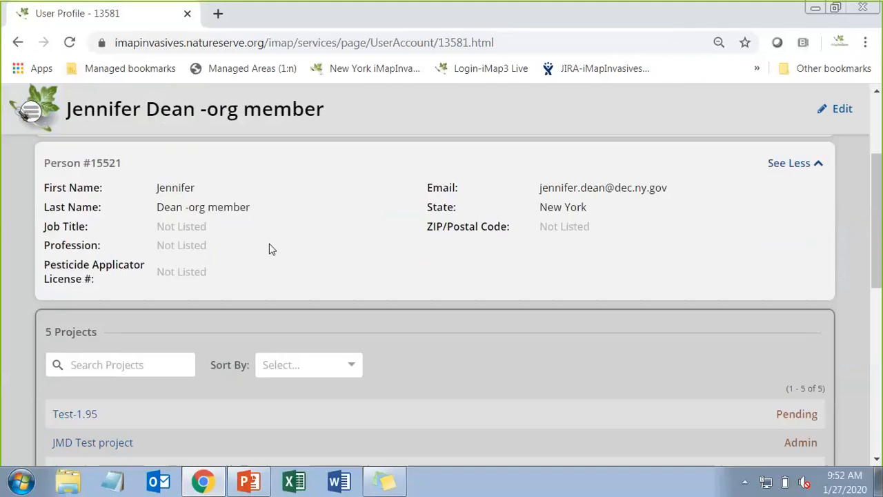
pyautogui.scroll(-1, 271, 249)
pyautogui.scroll(-1, 271, 249)
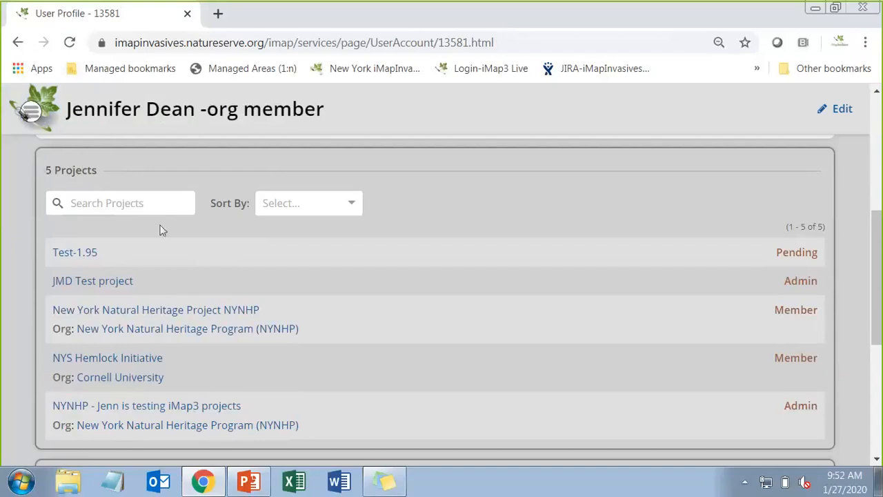
pyautogui.scroll(-3, 198, 251)
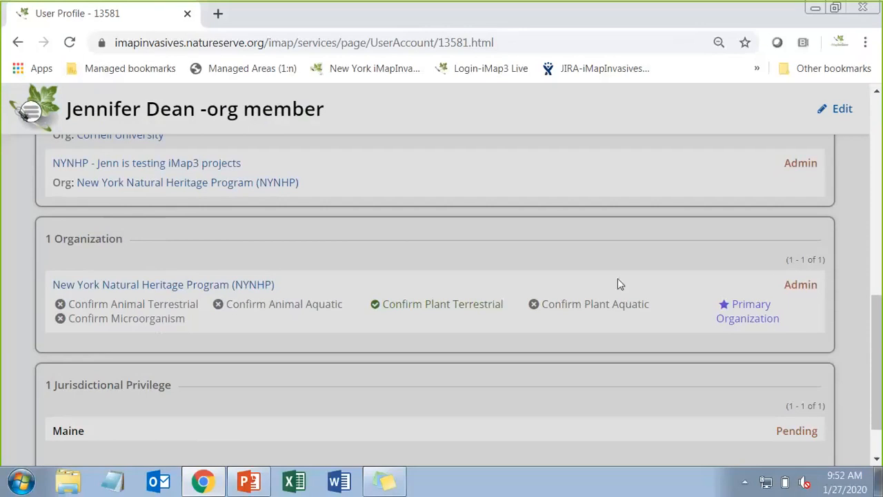
pyautogui.scroll(-1, 619, 283)
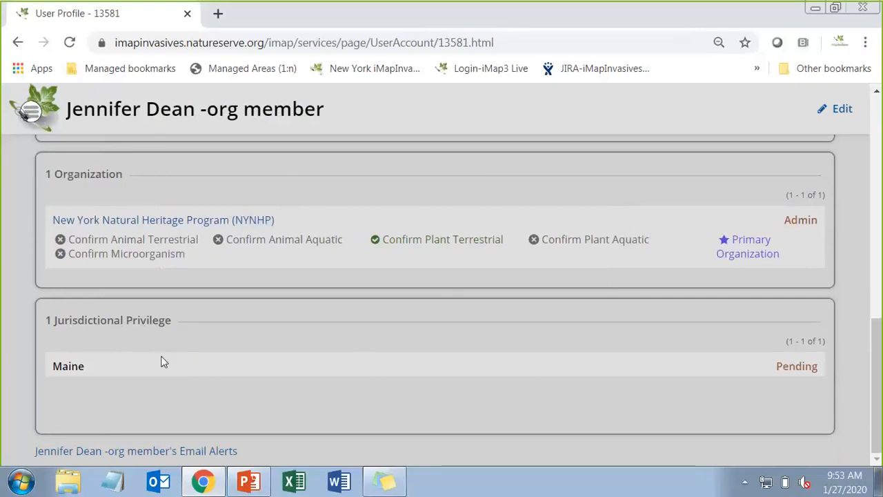
# Return to the profile's account details and highlight the home jurisdiction and primary organization entries in turn.
pyautogui.scroll(1, 140, 364)
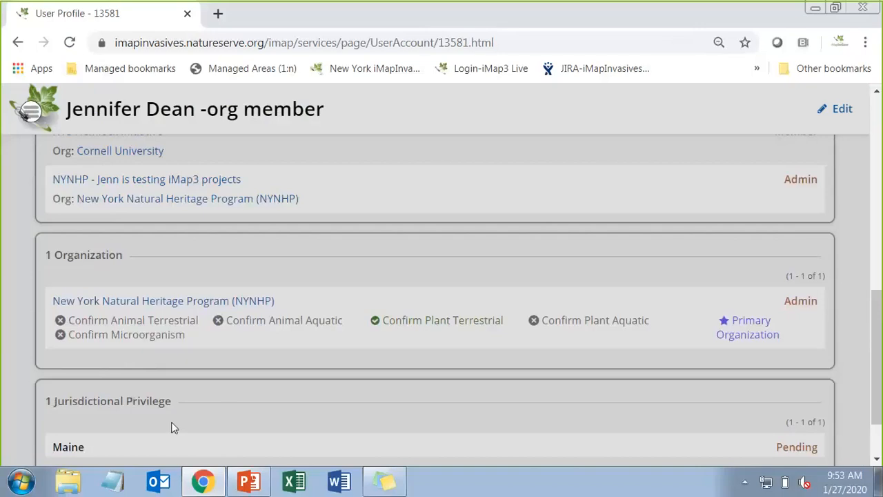
pyautogui.scroll(1, 171, 421)
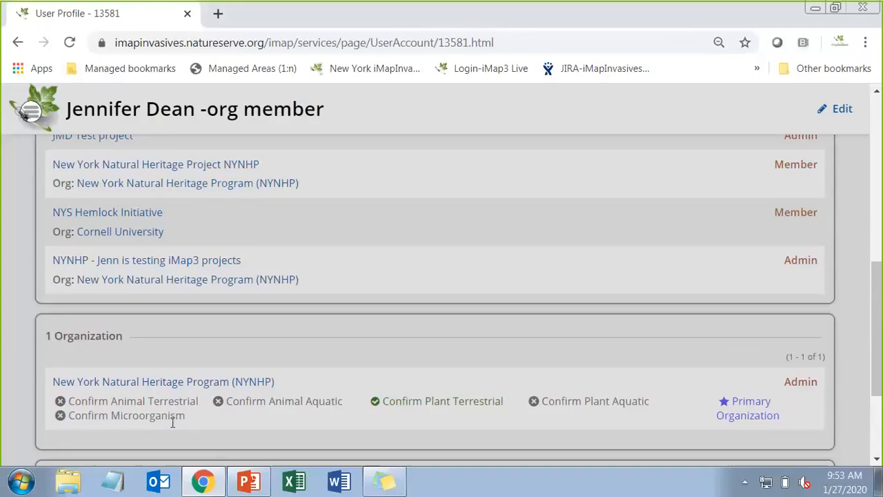
pyautogui.scroll(5, 343, 350)
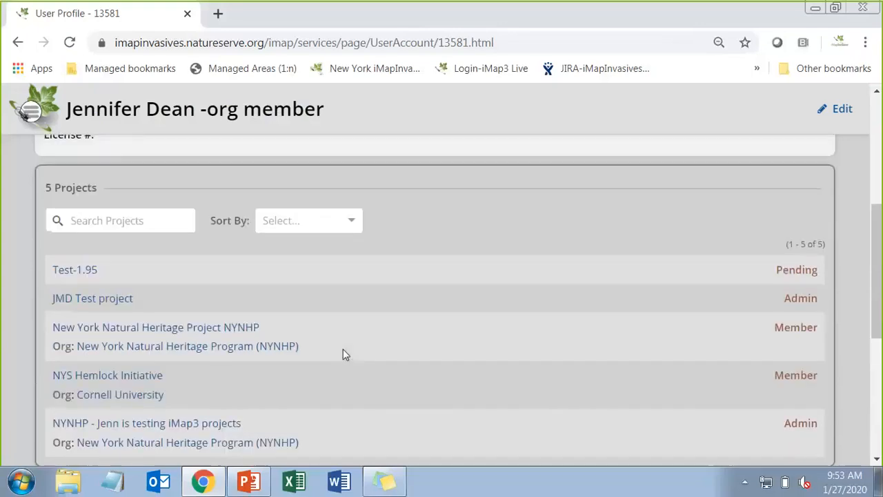
pyautogui.scroll(1, 343, 355)
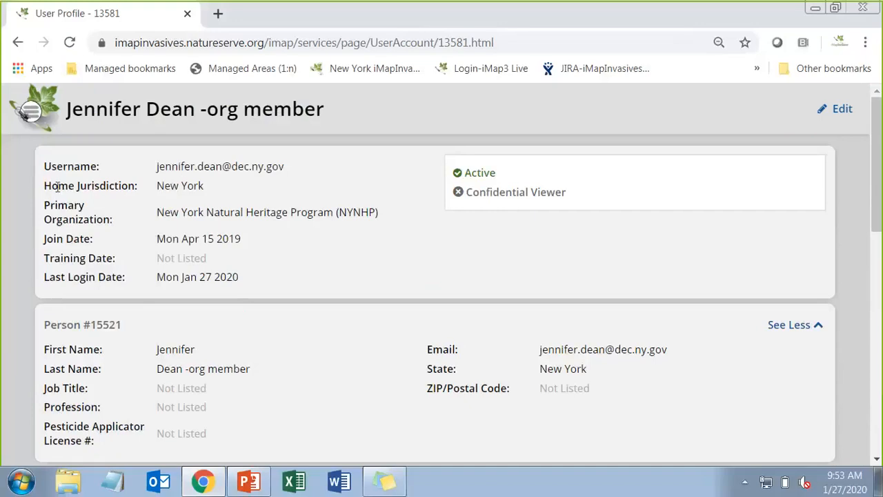
pyautogui.moveTo(47, 185); pyautogui.dragTo(214, 183)
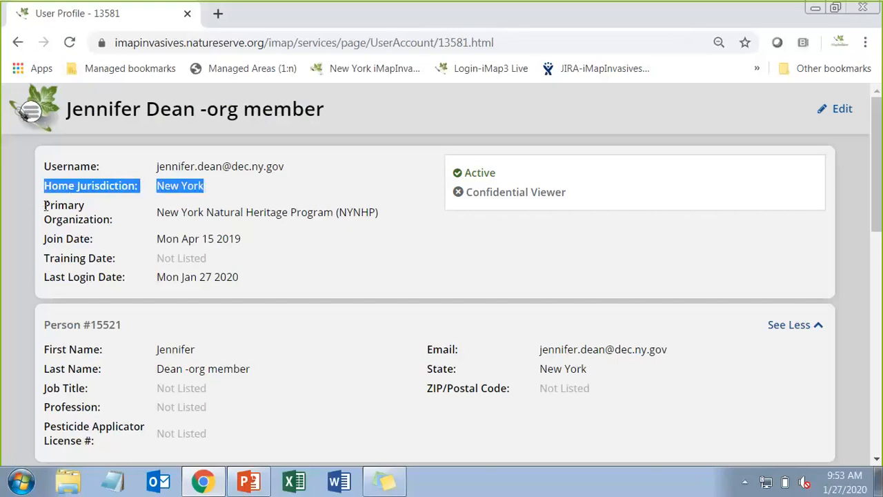
pyautogui.moveTo(45, 205); pyautogui.dragTo(384, 217)
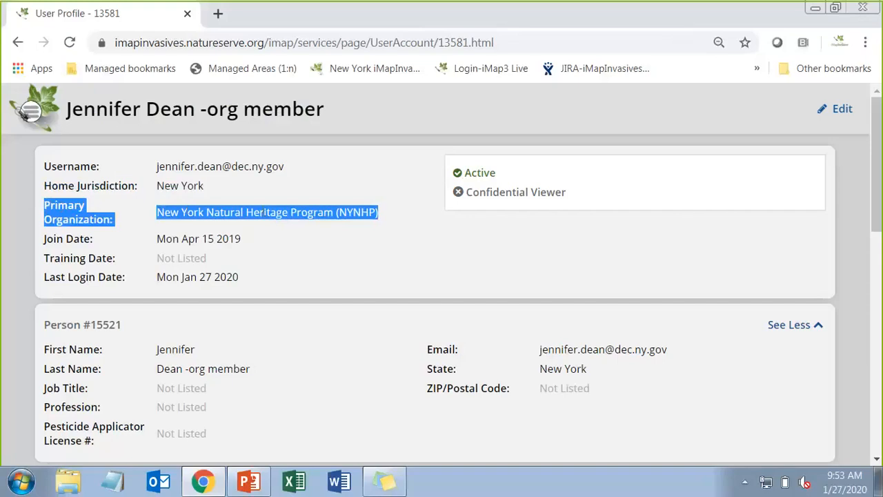
pyautogui.click(264, 210)
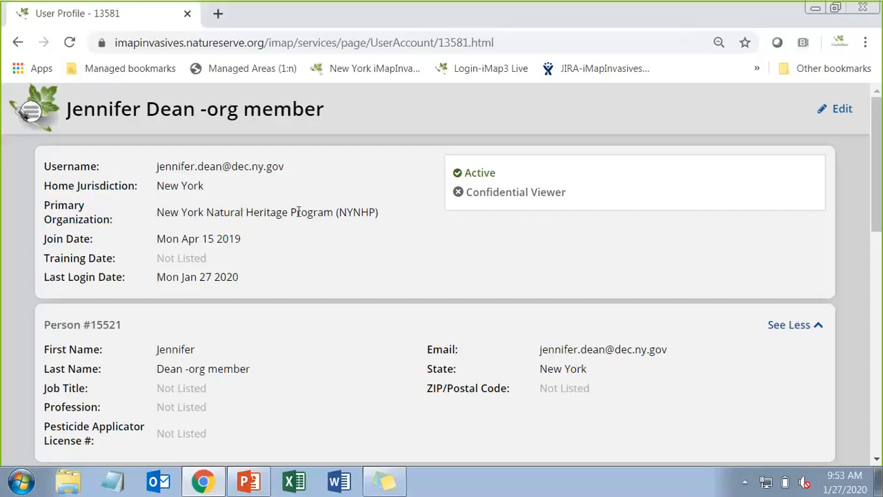
# Put the user profile into edit mode and check the choices available for the primary organization.
pyautogui.click(843, 110)
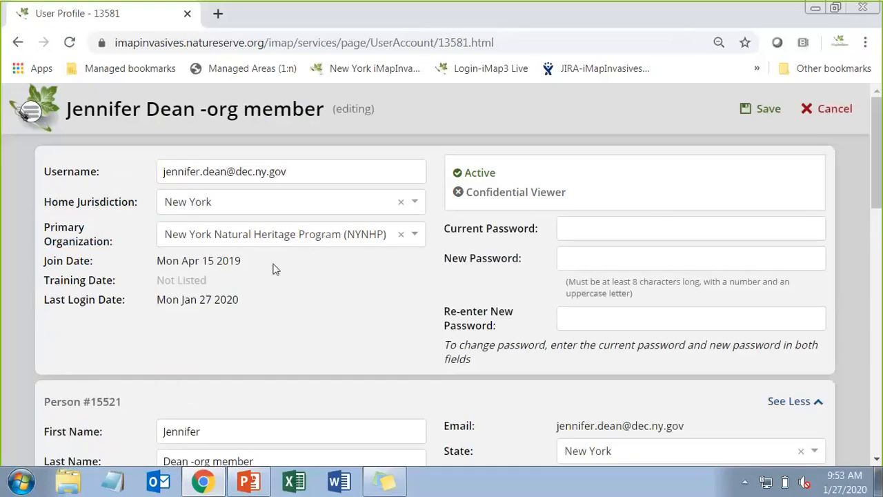
pyautogui.click(302, 235)
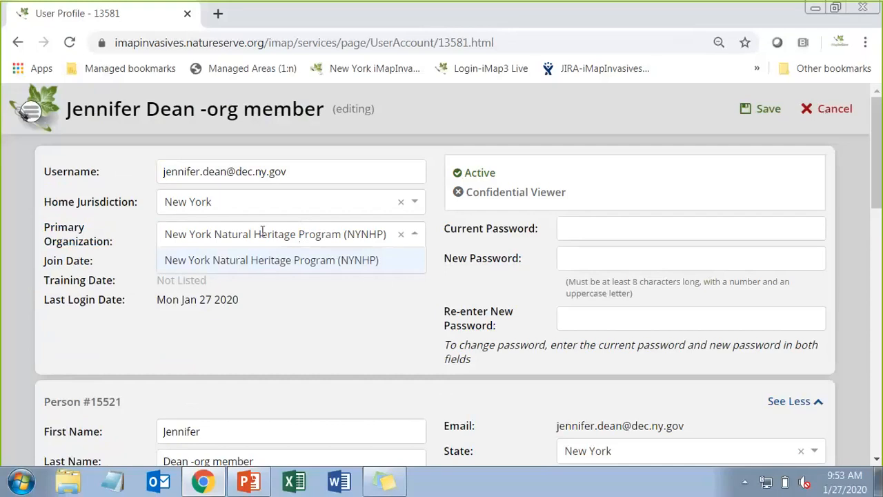
pyautogui.click(318, 311)
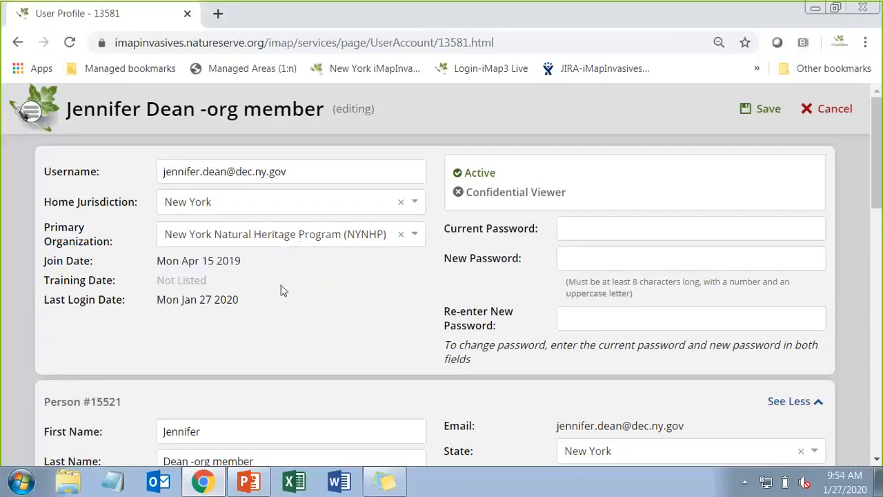
# Try a request to join an organization by searching New York for "parks" and choosing Buffalo Olmsted Parks Conservancy, and discard the profile edits.
pyautogui.scroll(-5, 282, 290)
pyautogui.scroll(-6, 280, 290)
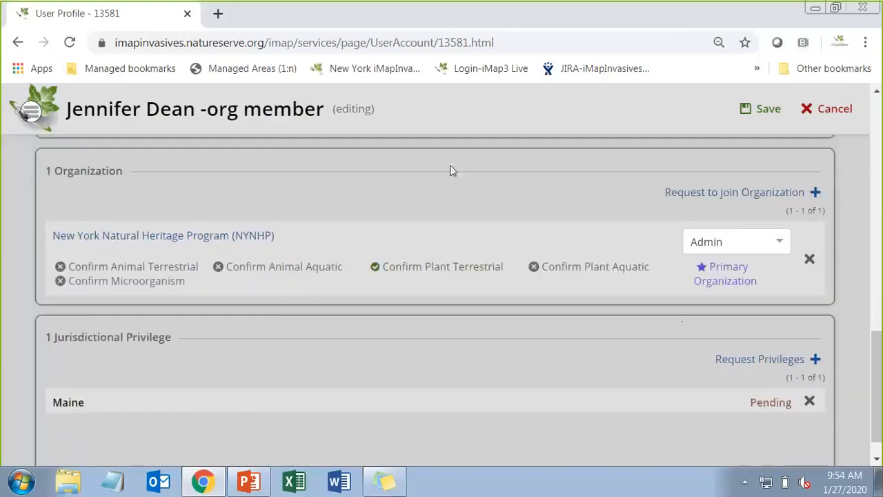
pyautogui.click(696, 192)
pyautogui.click(86, 234)
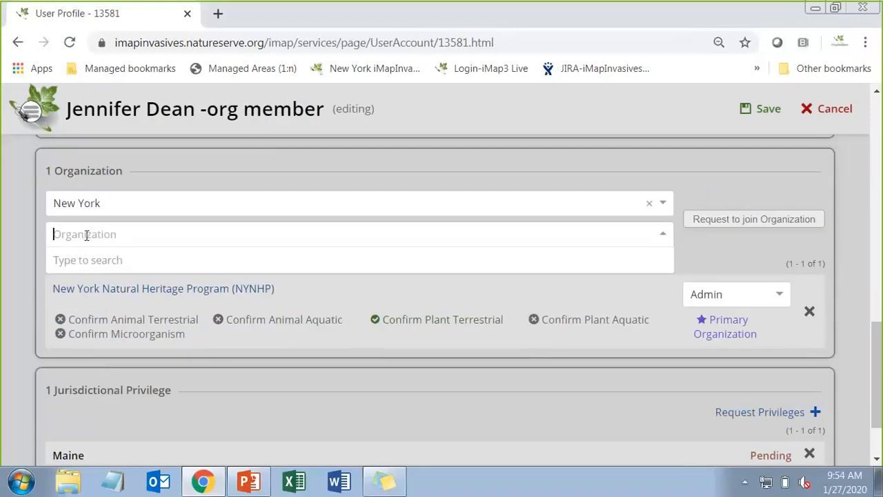
pyautogui.write('park')
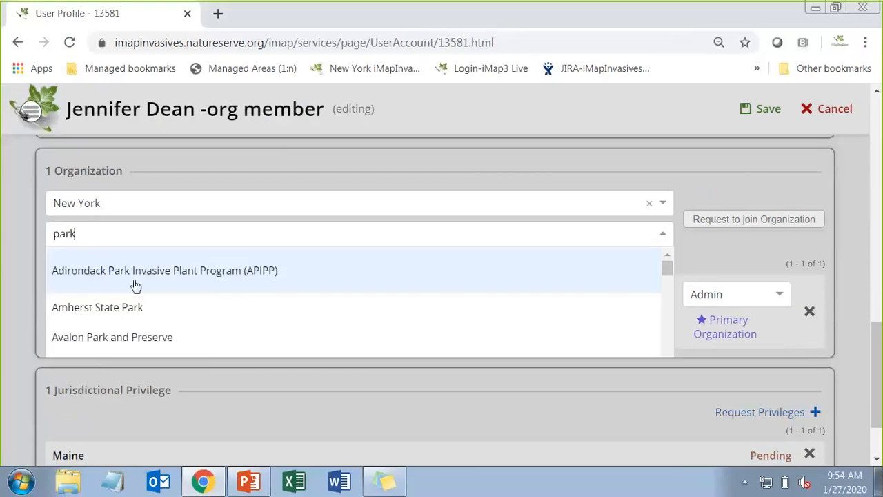
pyautogui.write('s')
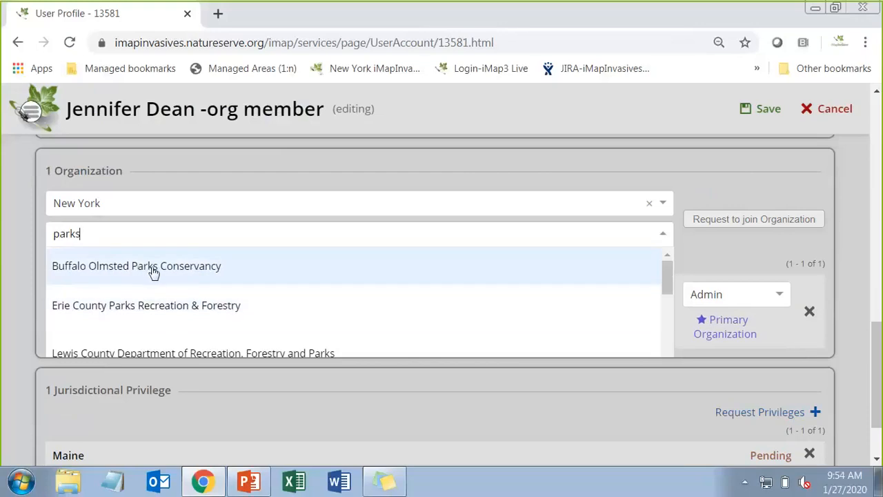
pyautogui.click(153, 272)
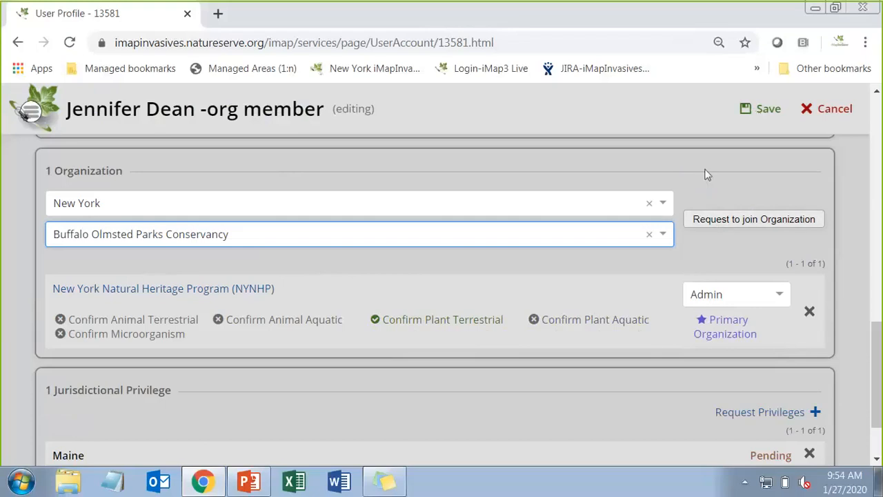
pyautogui.click(837, 112)
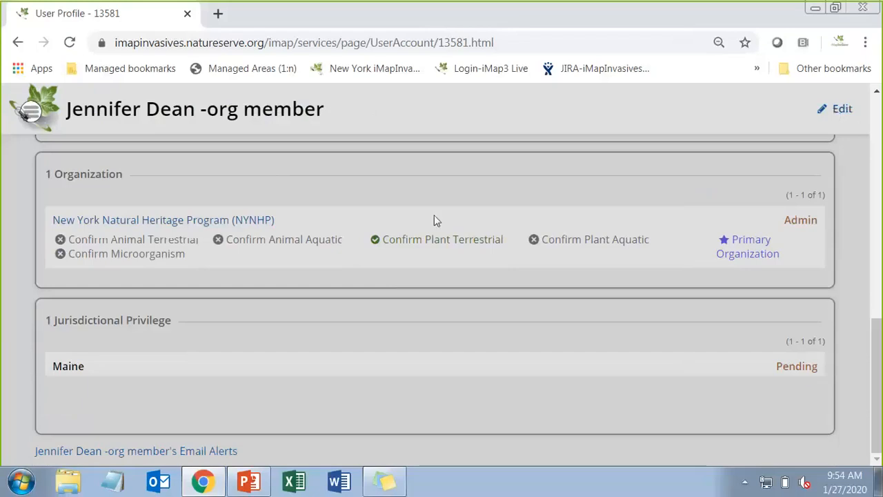
# Reopen the profile for editing, examine the option for requesting to join a project, and leave without saving.
pyautogui.scroll(10, 434, 219)
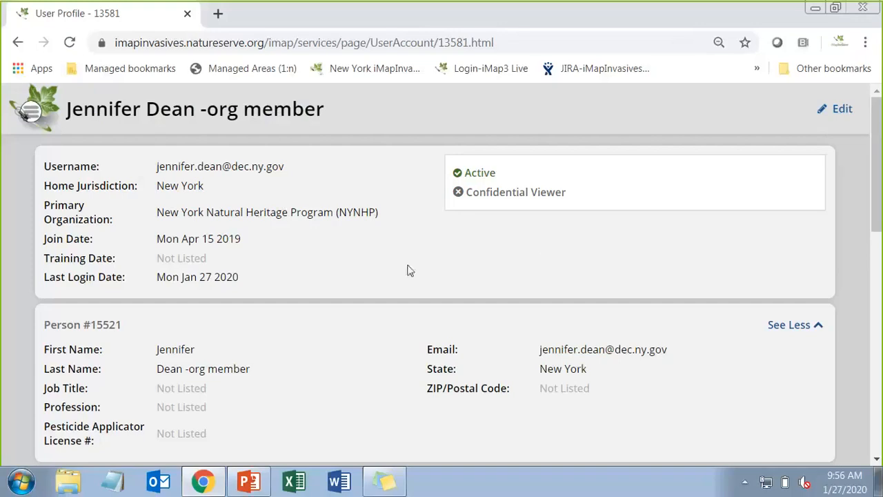
pyautogui.click(837, 112)
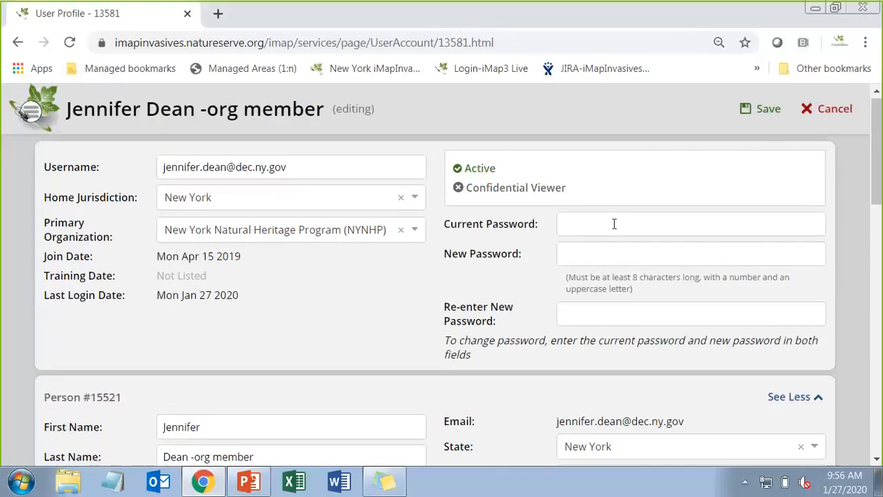
pyautogui.scroll(-7, 614, 223)
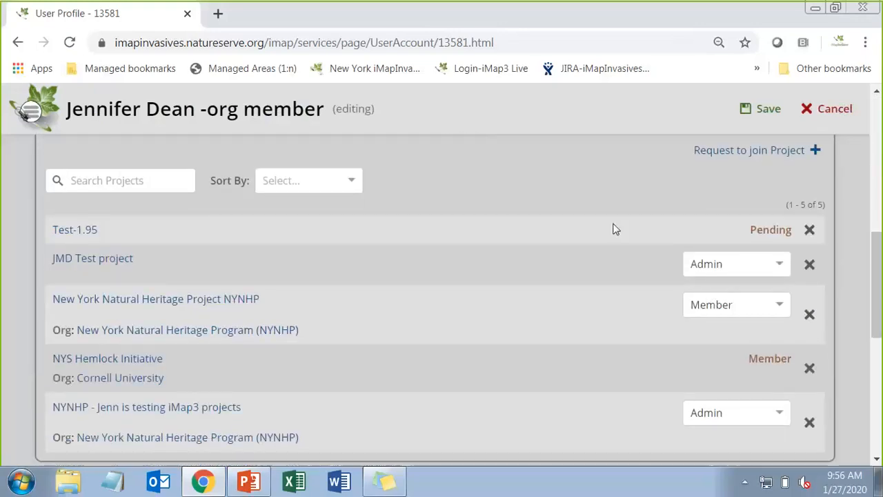
pyautogui.scroll(1, 614, 223)
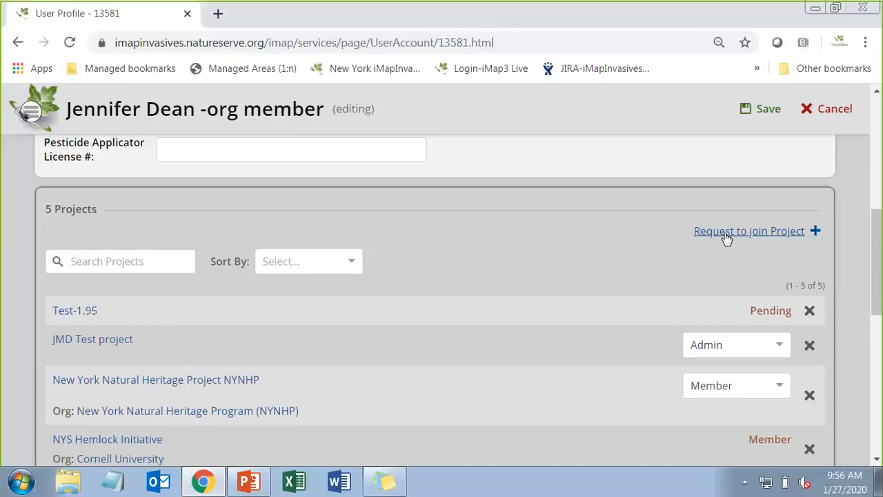
pyautogui.click(821, 114)
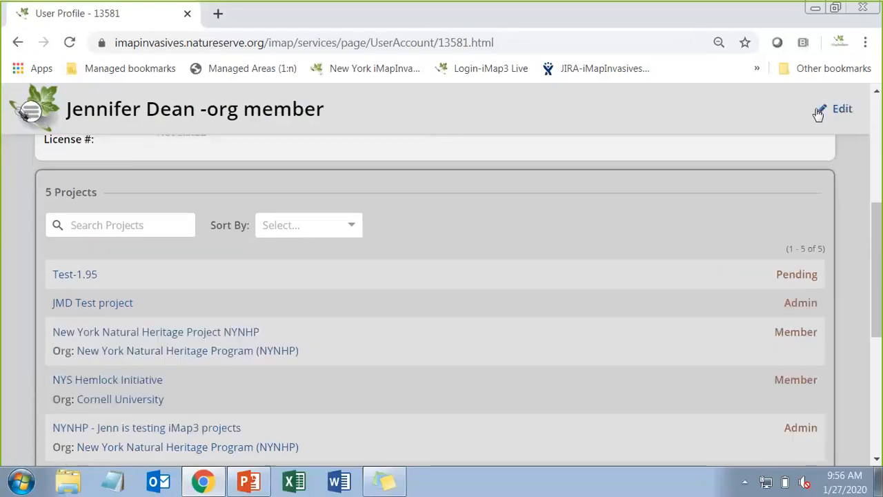
# Review the membership roles shown for each project and for the organization on the profile.
pyautogui.scroll(5, 387, 168)
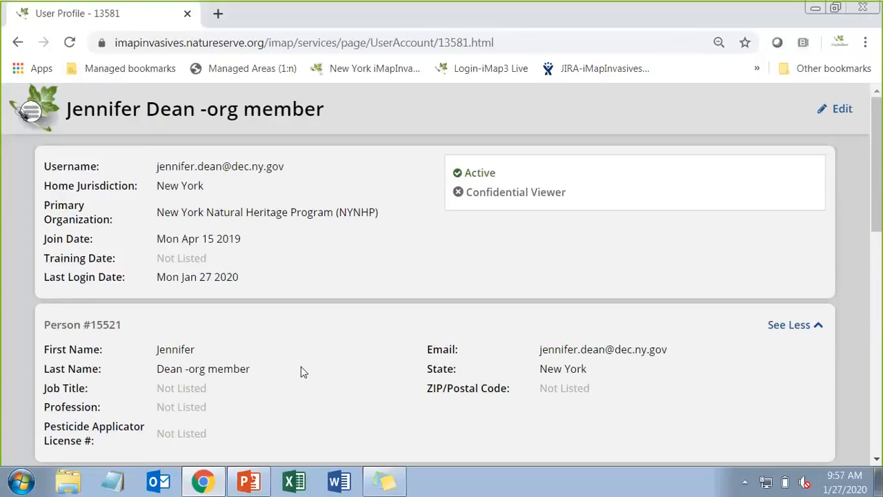
pyautogui.scroll(-5, 332, 326)
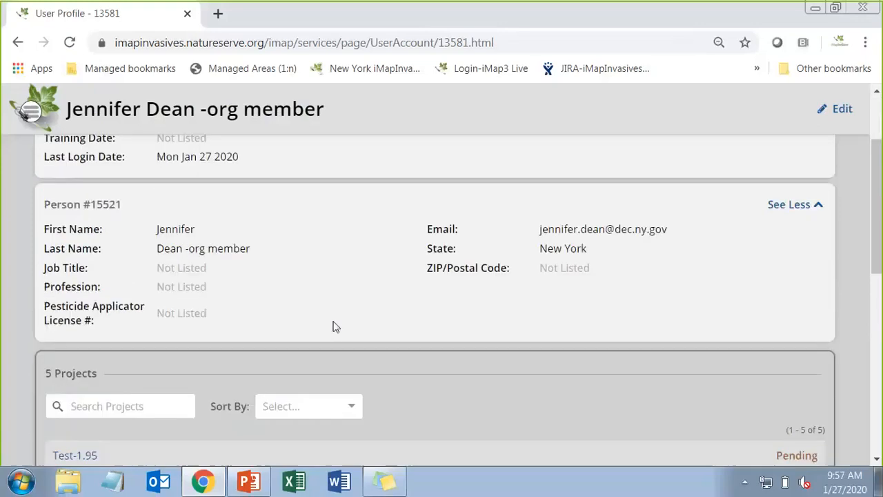
pyautogui.scroll(-3, 333, 327)
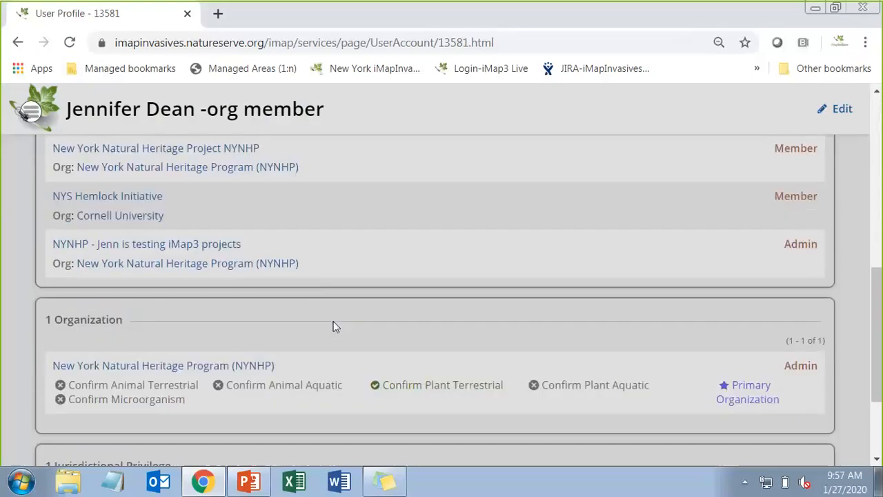
pyautogui.scroll(3, 332, 327)
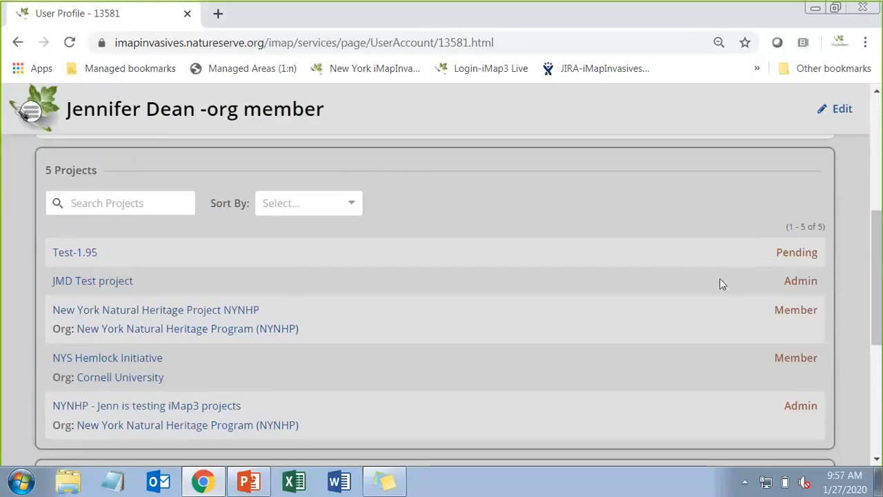
pyautogui.scroll(-3, 719, 278)
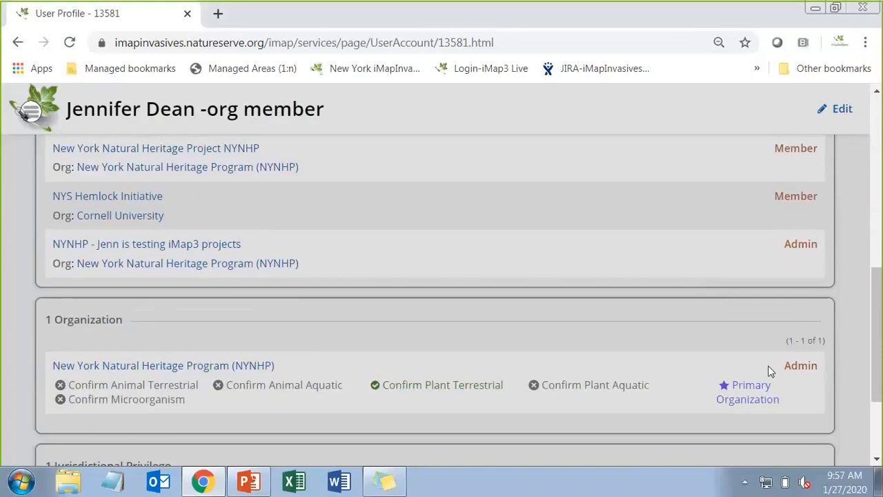
pyautogui.scroll(1, 697, 329)
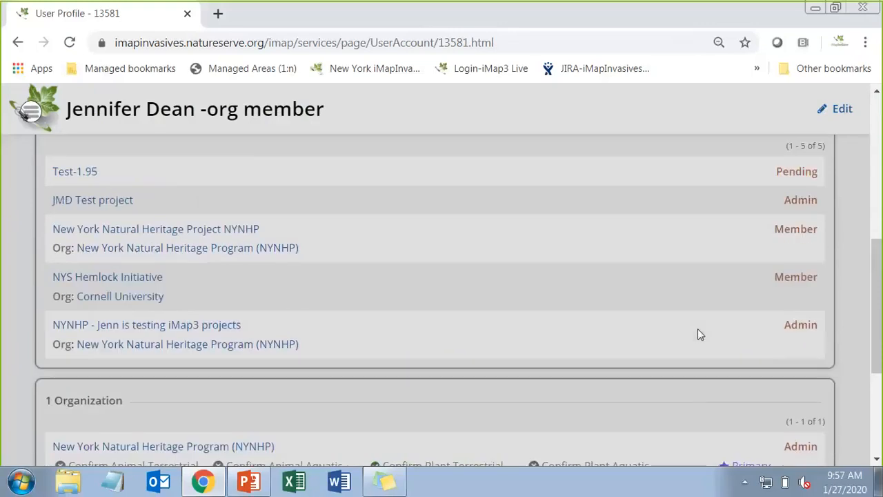
# Leave the account profile for the map, and check the search option for addresses, places or GPS coordinates.
pyautogui.scroll(1, 698, 329)
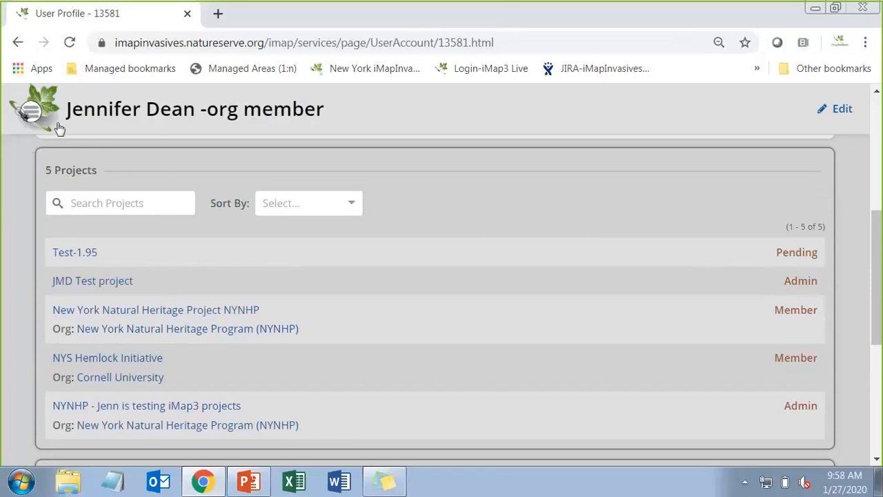
pyautogui.scroll(8, 89, 115)
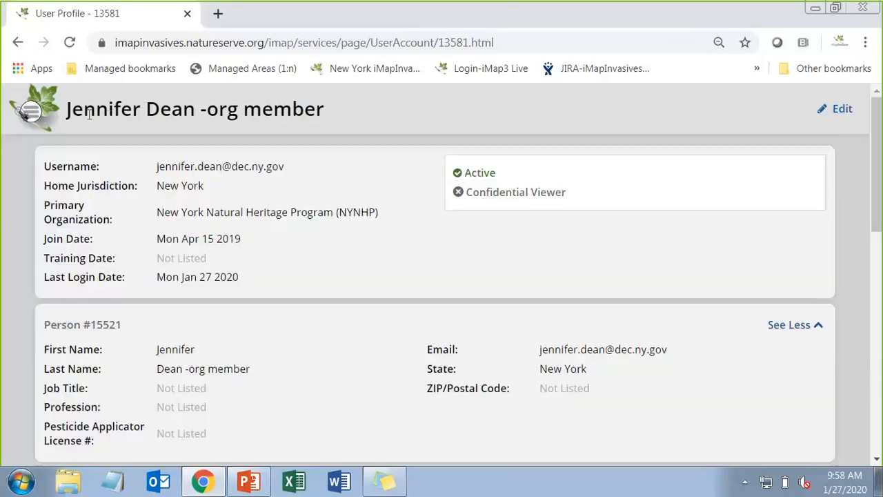
pyautogui.click(31, 112)
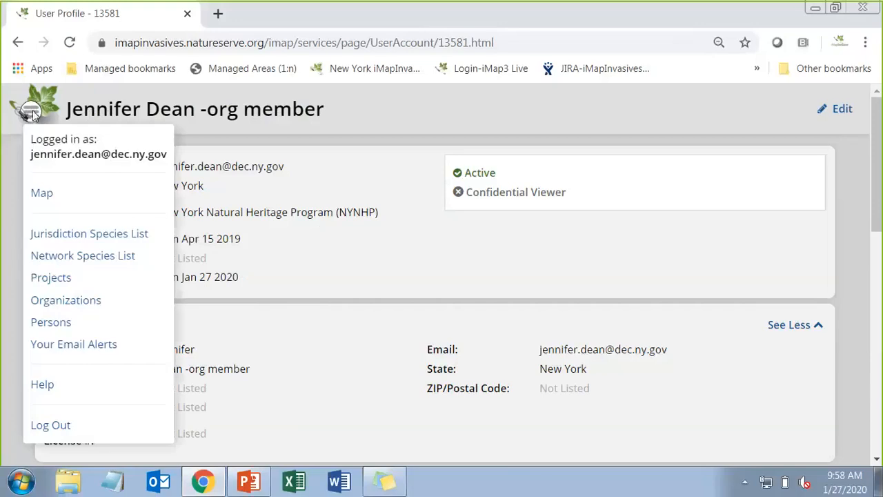
pyautogui.click(48, 194)
pyautogui.click(41, 193)
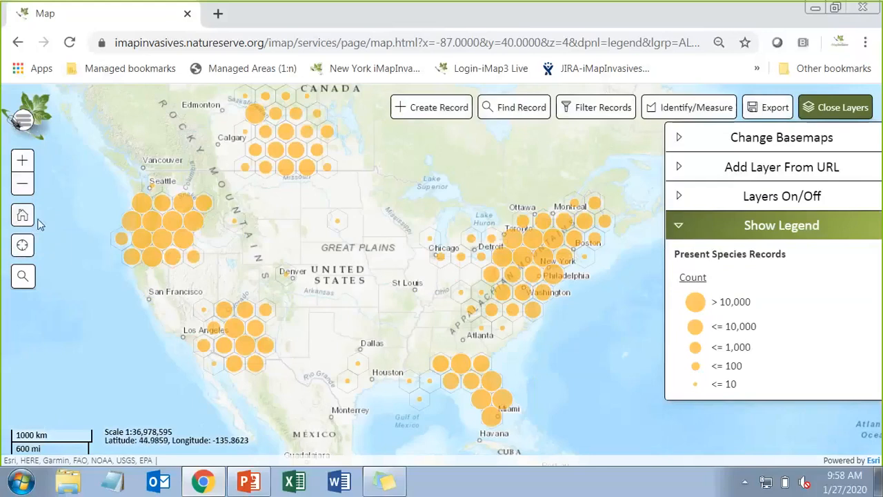
pyautogui.click(23, 277)
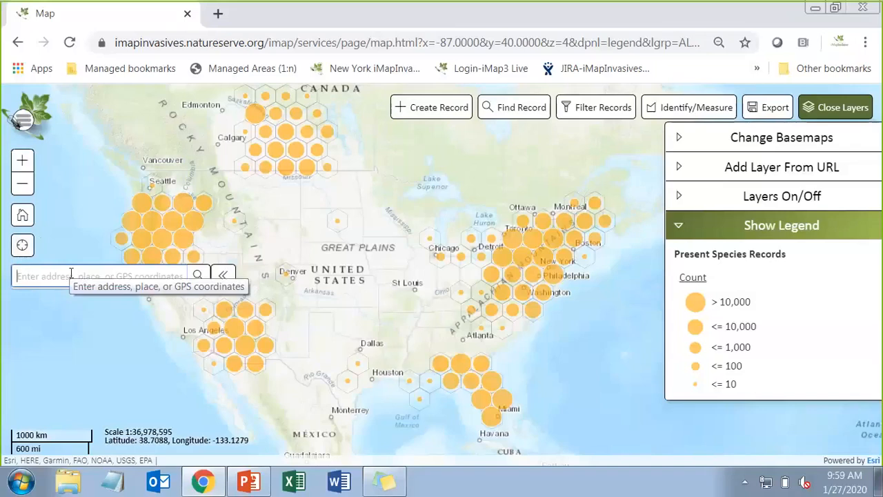
pyautogui.click(223, 275)
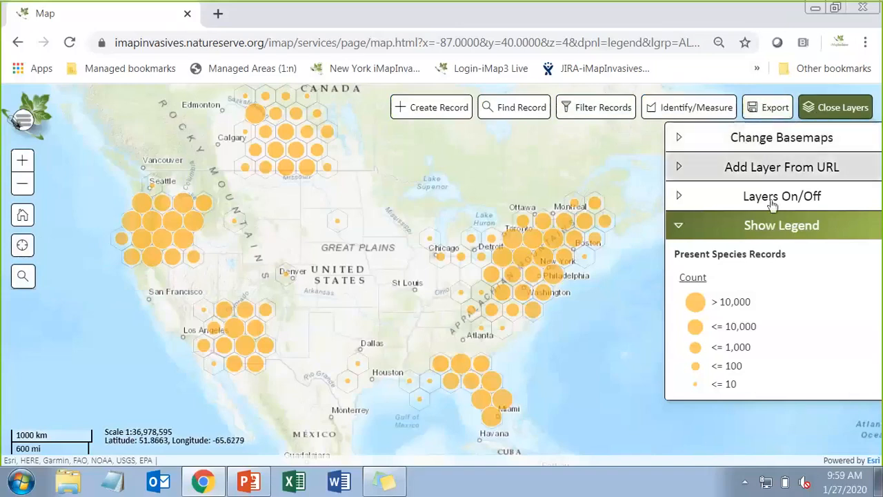
# Show the layer switches for the map of New York State, turn off Present Species and turn on Treatments.
pyautogui.click(735, 136)
pyautogui.click(735, 145)
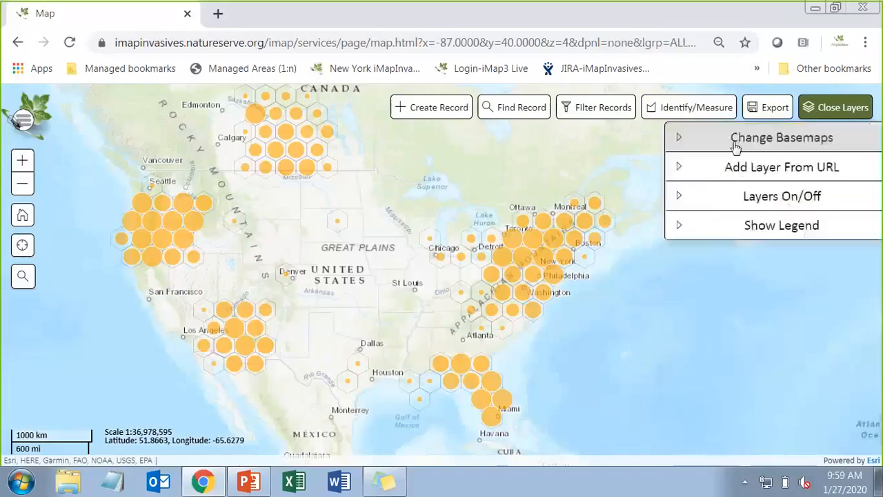
pyautogui.click(737, 196)
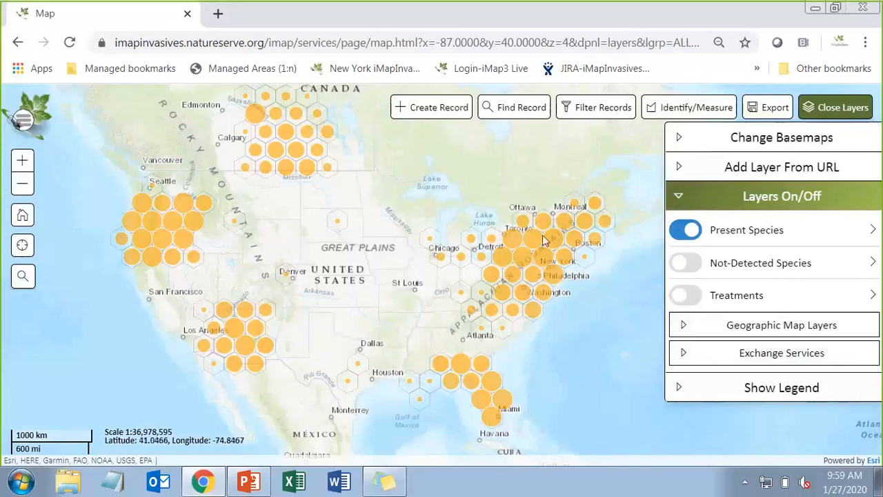
pyautogui.scroll(2, 542, 242)
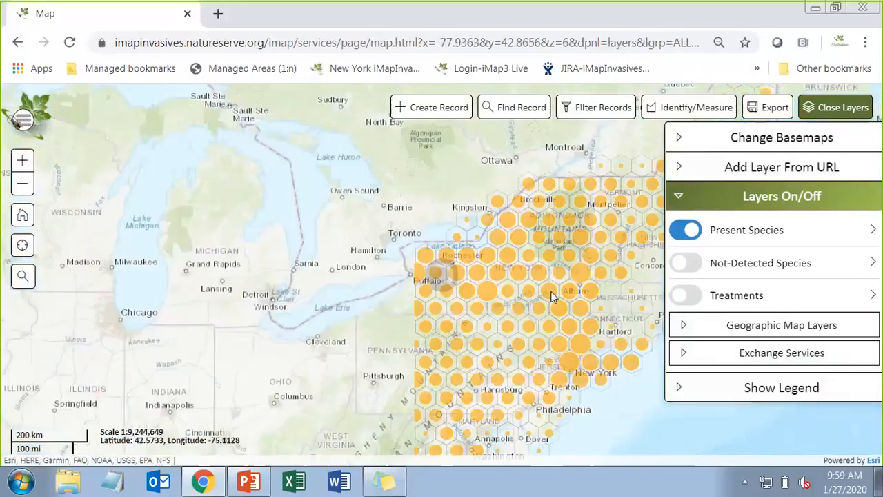
pyautogui.scroll(1, 545, 228)
pyautogui.moveTo(531, 225); pyautogui.dragTo(463, 263)
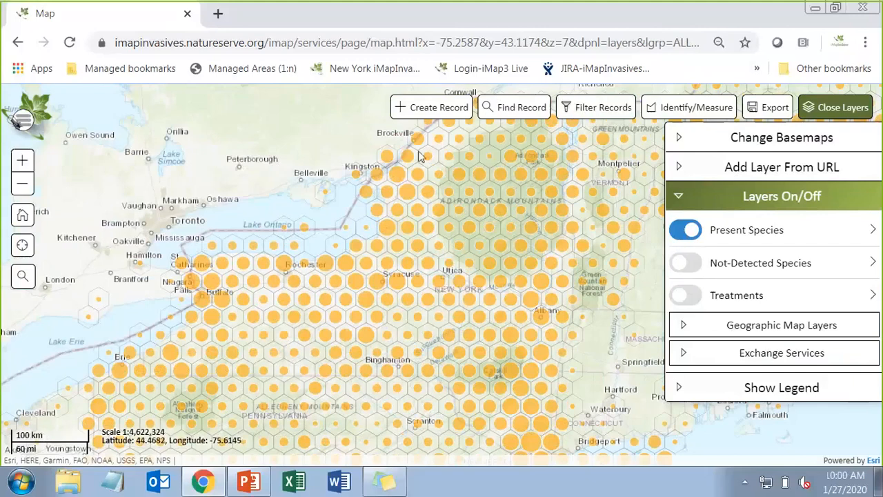
pyautogui.click(681, 236)
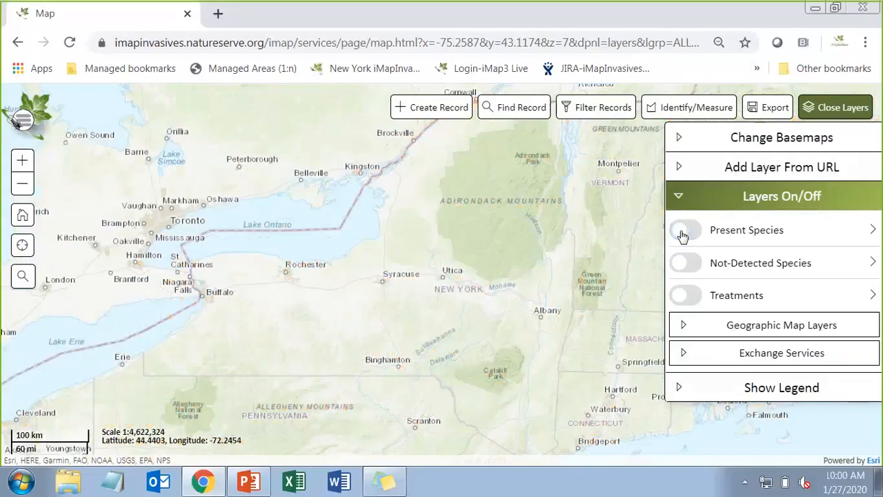
pyautogui.click(681, 235)
pyautogui.click(680, 234)
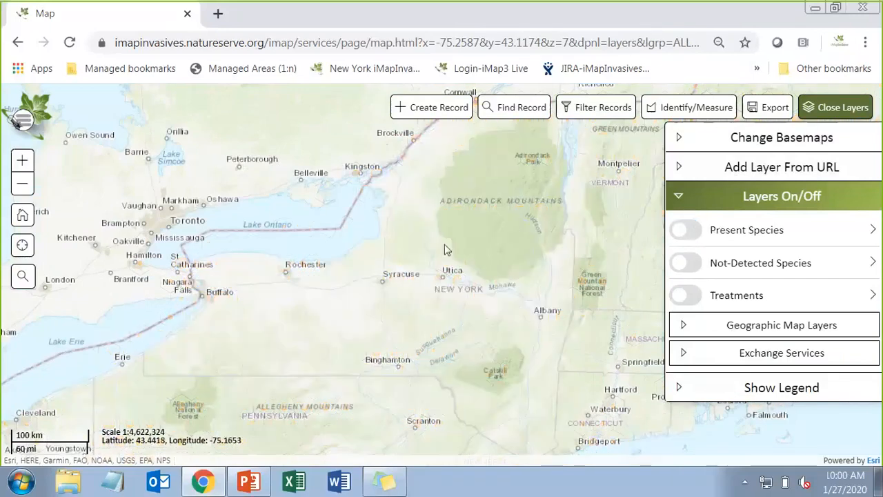
pyautogui.click(686, 296)
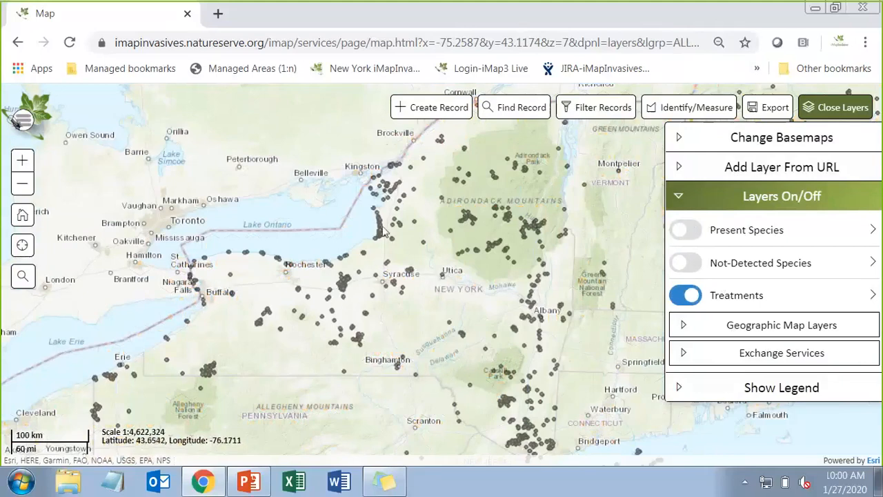
# Draw an area-measurement polygon of about 2.27 square miles around Selkirk Shores State Park, west of Pulaski.
pyautogui.scroll(2, 383, 233)
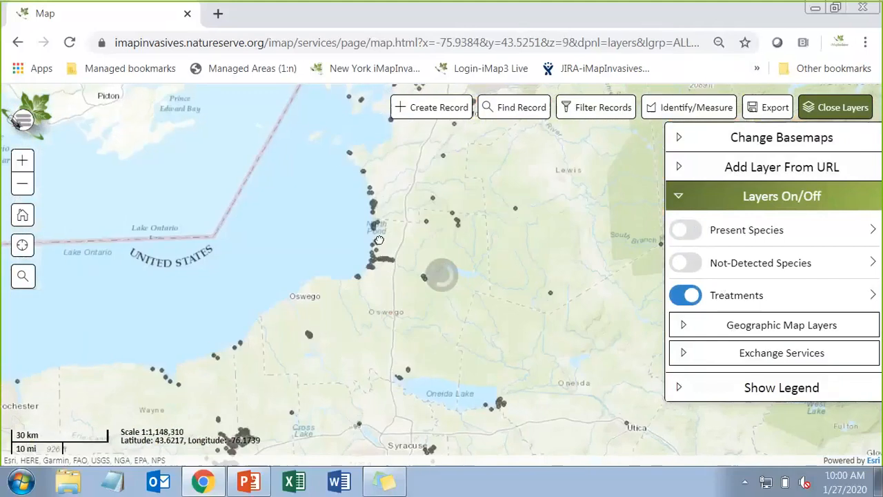
pyautogui.scroll(2, 387, 290)
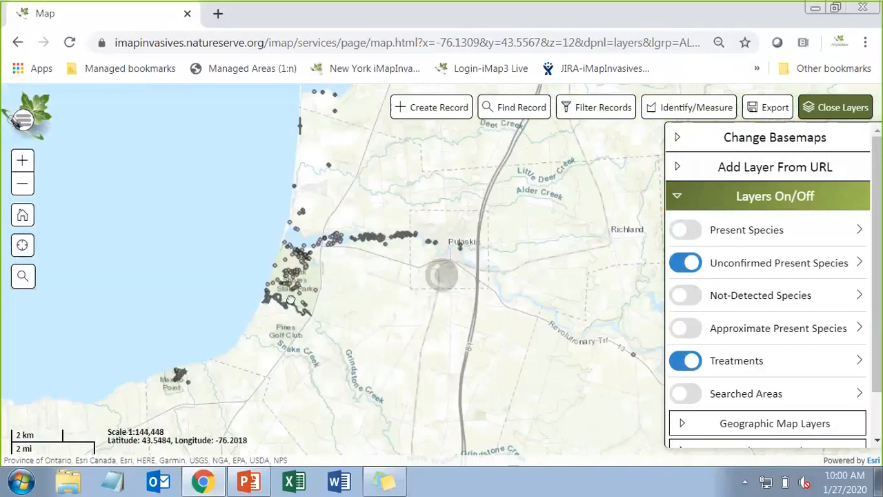
pyautogui.scroll(1, 292, 304)
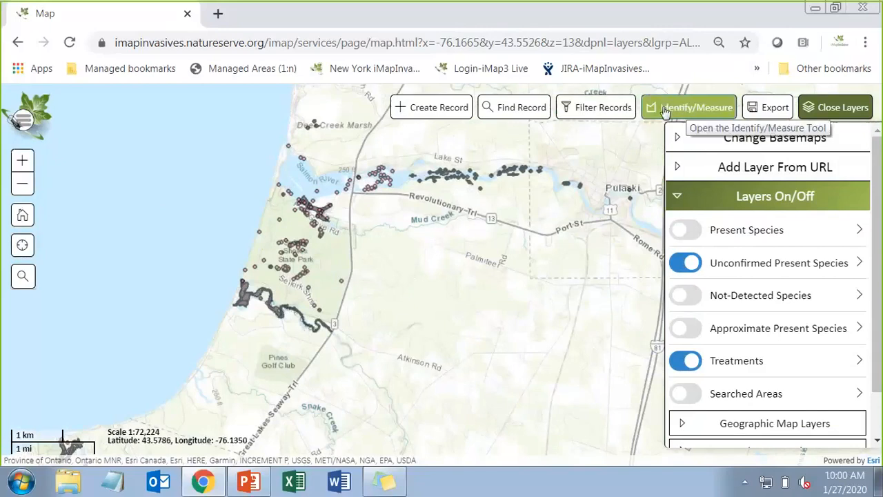
pyautogui.click(693, 107)
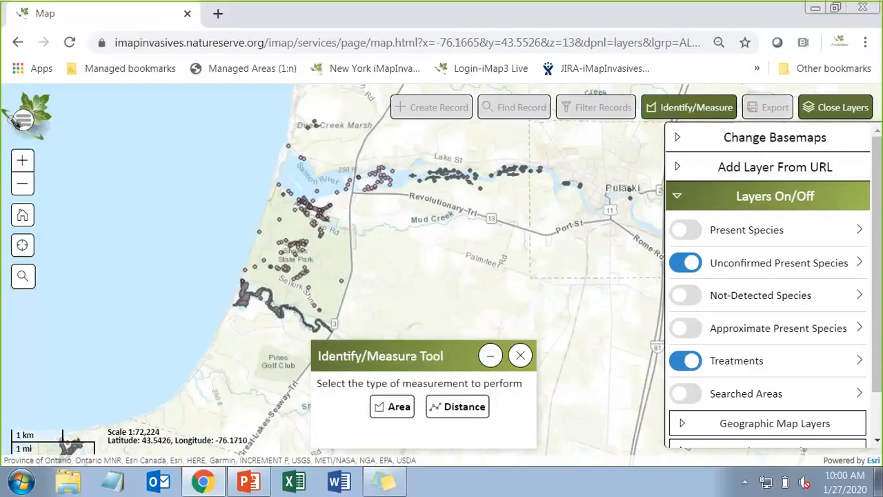
pyautogui.click(395, 409)
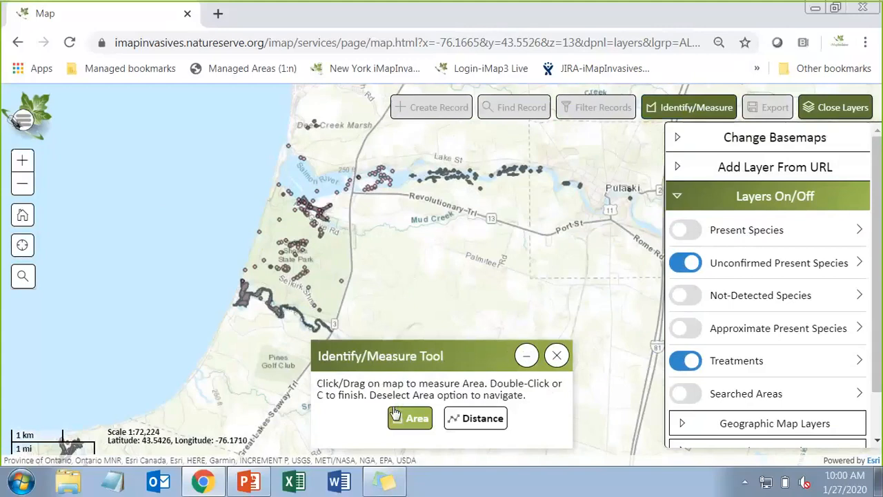
pyautogui.click(267, 360)
pyautogui.click(205, 315)
pyautogui.click(215, 249)
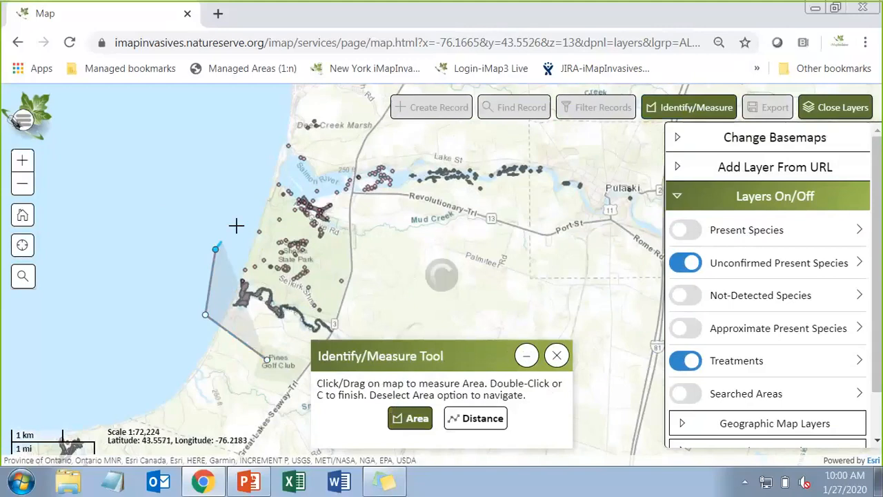
pyautogui.click(237, 225)
pyautogui.click(312, 231)
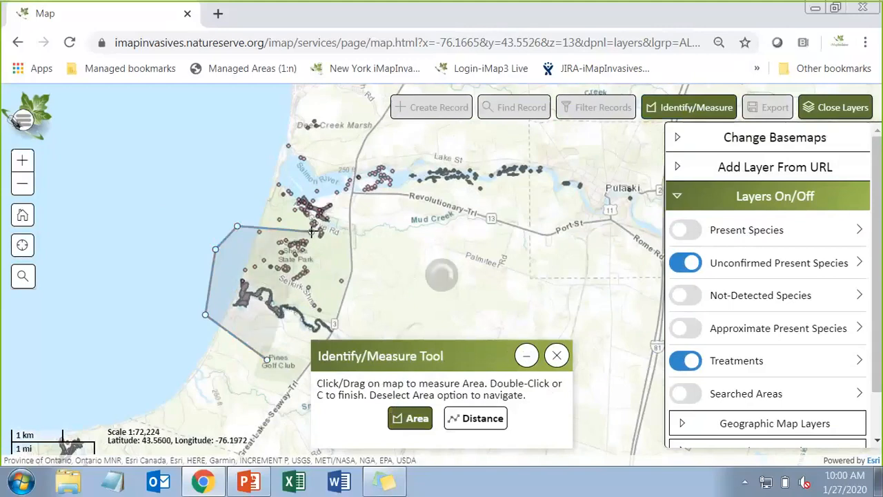
pyautogui.click(345, 260)
pyautogui.click(368, 277)
pyautogui.click(306, 378)
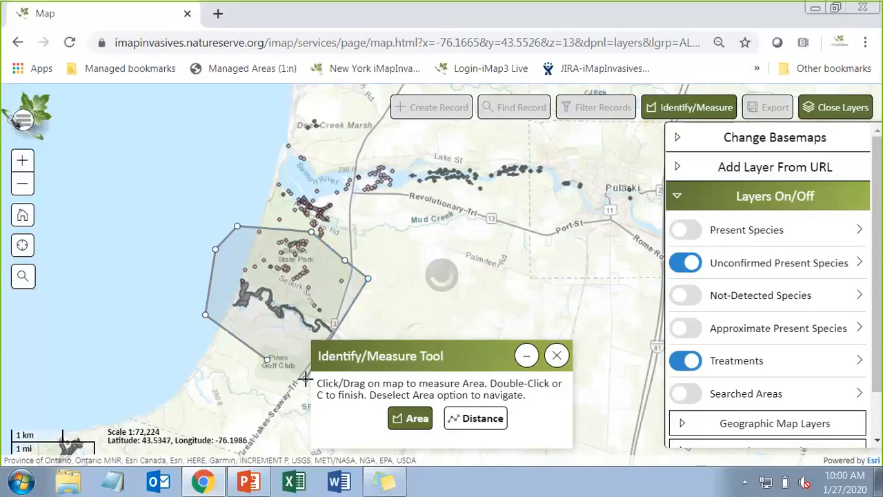
pyautogui.doubleClick(279, 370)
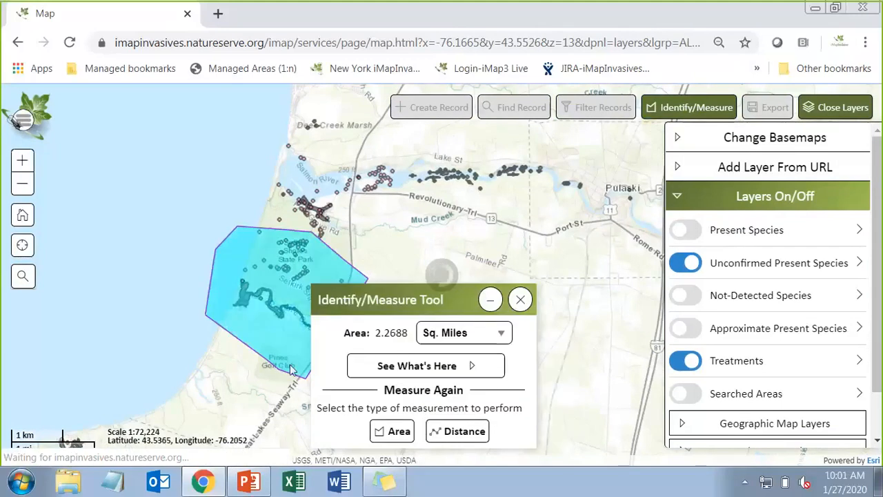
# See what records lie inside the measured area, exclude hidden layers from the results and review the Treatments list.
pyautogui.click(415, 371)
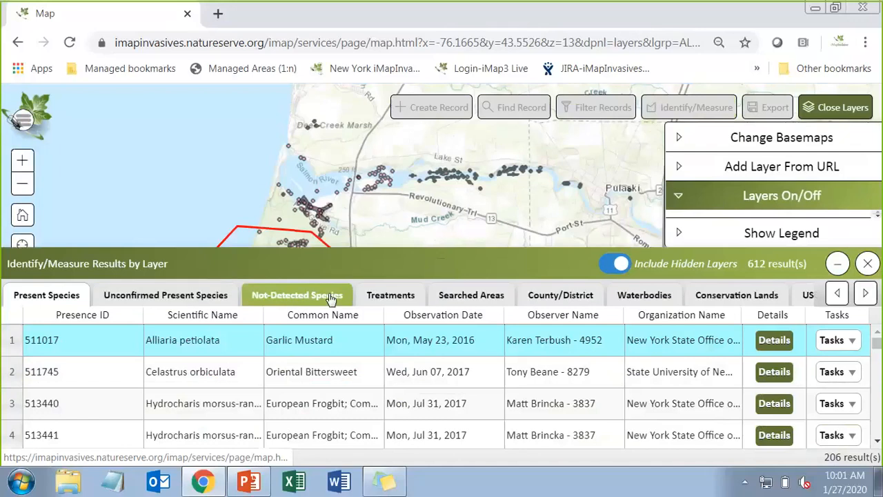
pyautogui.click(615, 264)
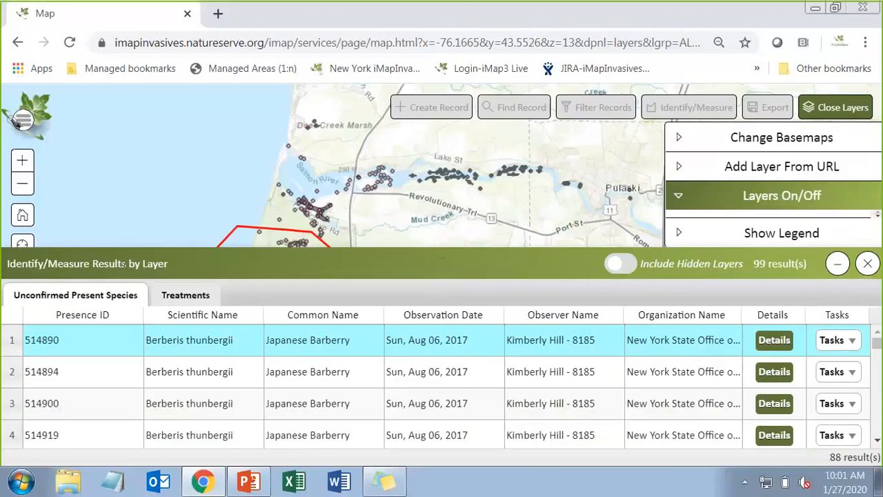
pyautogui.click(196, 295)
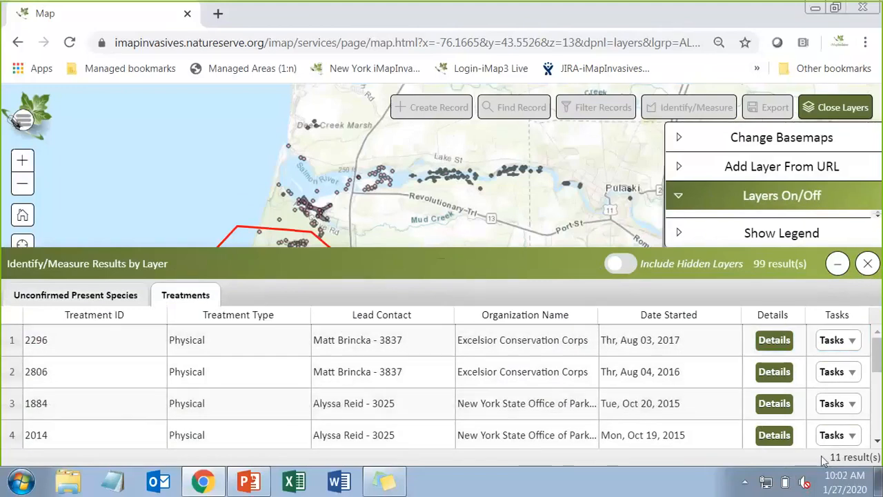
pyautogui.moveTo(826, 458); pyautogui.dragTo(864, 459)
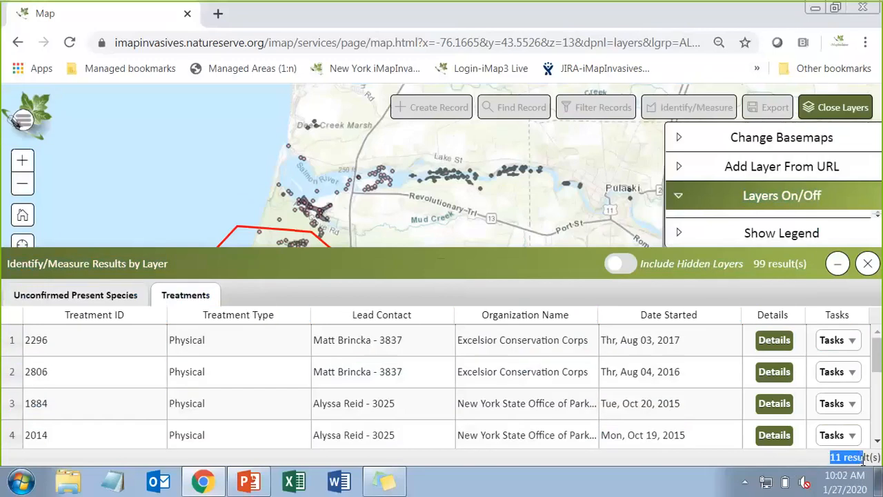
pyautogui.click(725, 434)
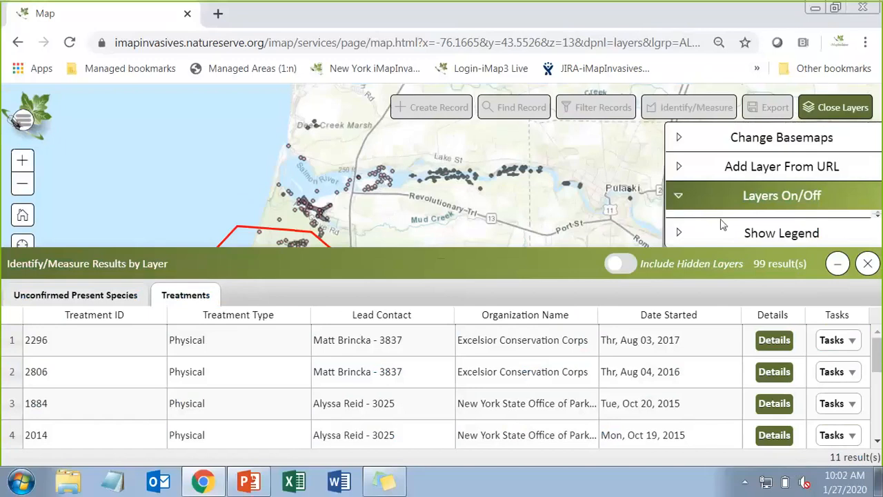
# Turn off the Unconfirmed Present Species layer and list the measured area's records again in a full-screen view.
pyautogui.click(867, 265)
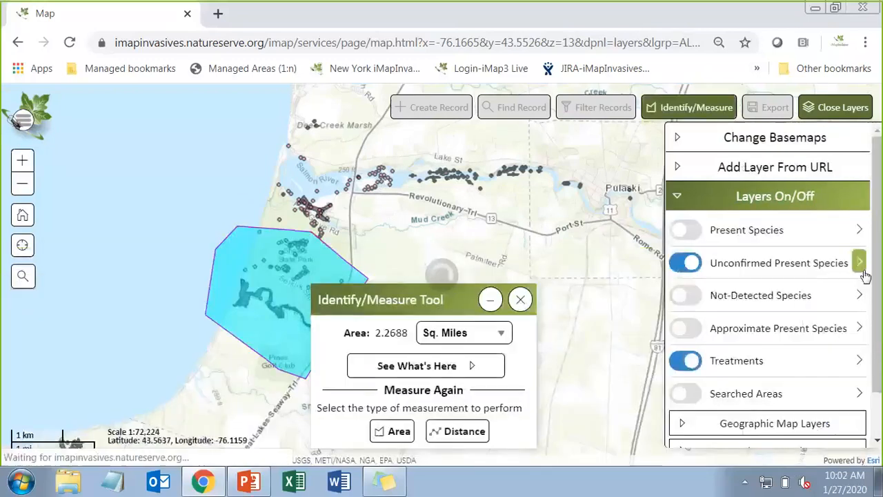
pyautogui.click(684, 264)
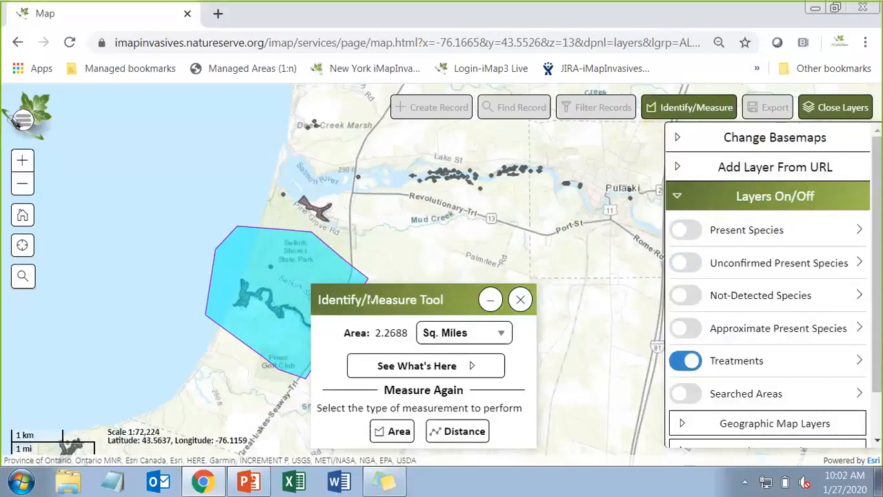
pyautogui.click(416, 371)
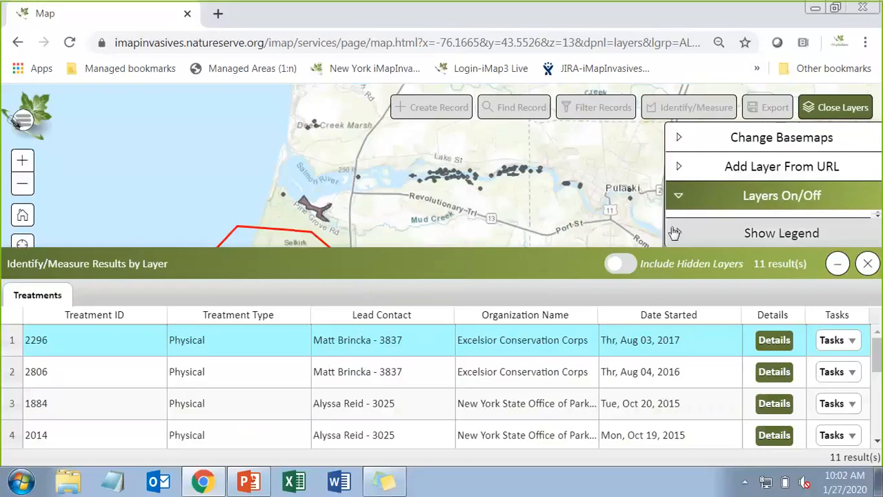
pyautogui.press('F11')
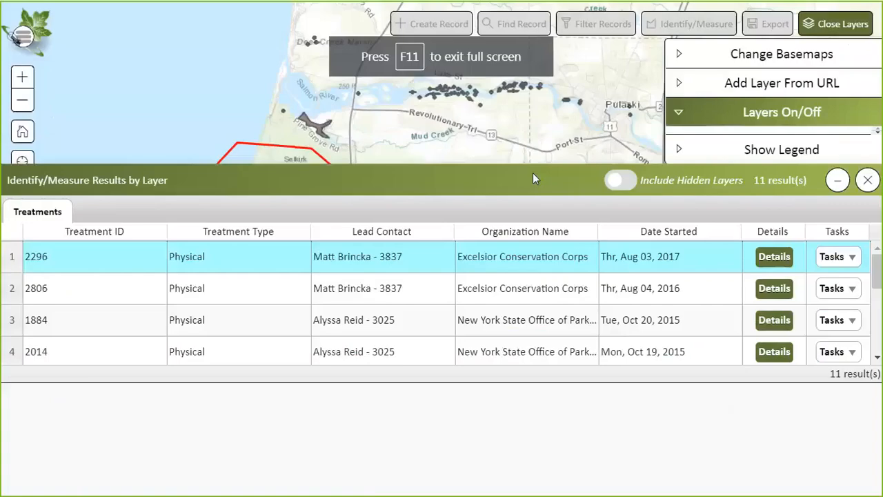
pyautogui.moveTo(483, 227); pyautogui.dragTo(550, 134)
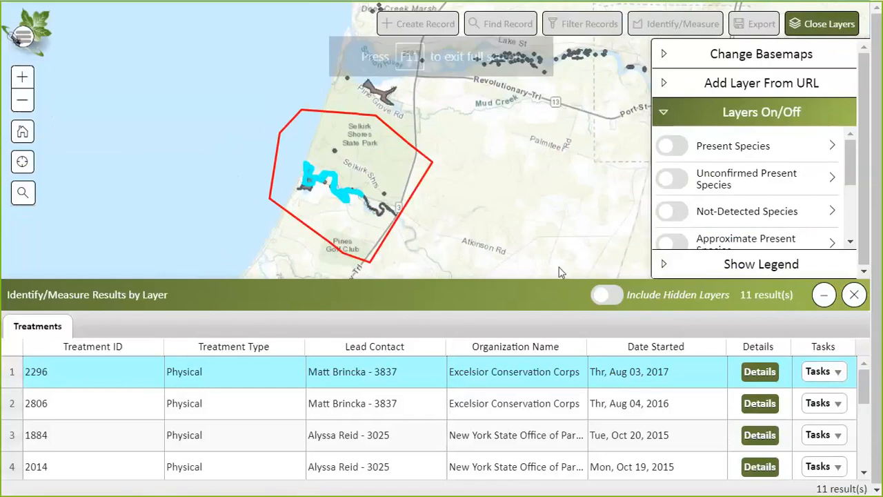
# Flash the feature of treatment 2296 on the map, and highlight treatment 2806 from the results list.
pyautogui.click(839, 372)
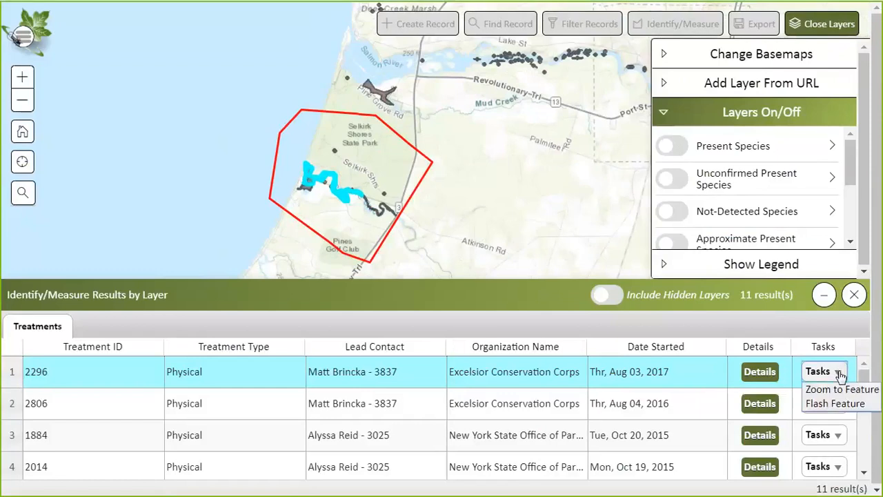
pyautogui.click(831, 404)
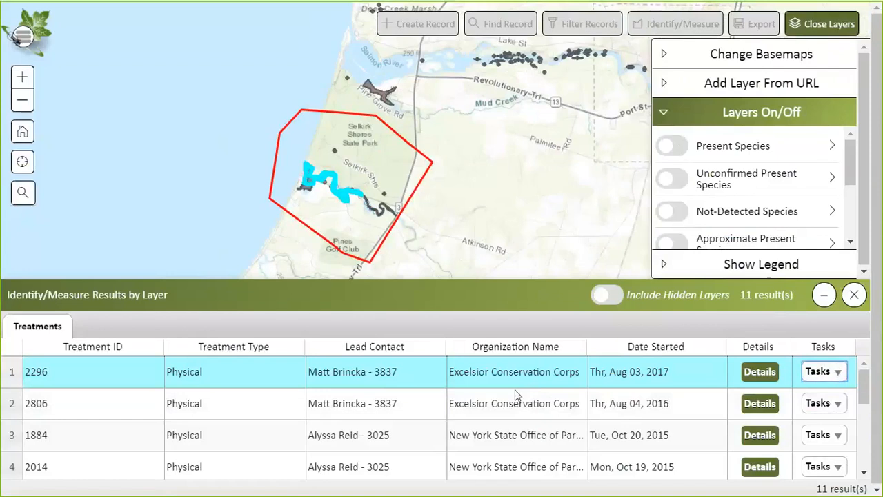
pyautogui.click(519, 414)
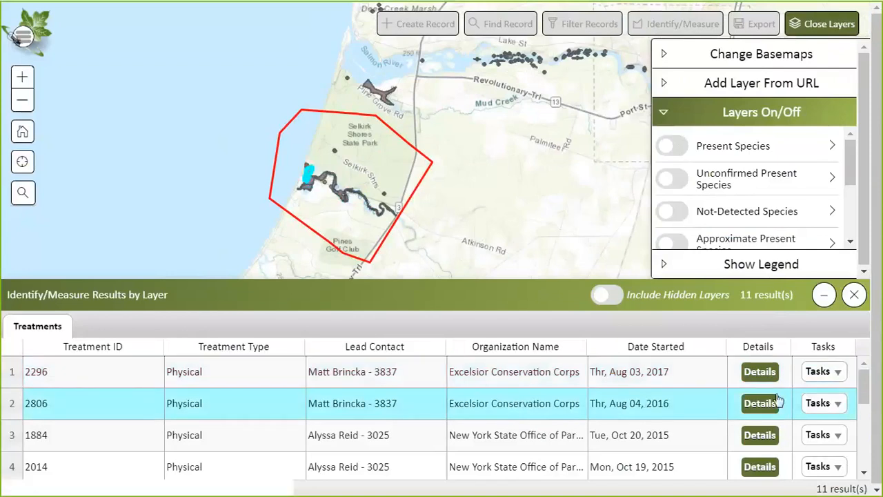
# Flash the feature of treatment 2806 on the map, and highlight treatments 1884 and 2014 from the results list.
pyautogui.click(818, 403)
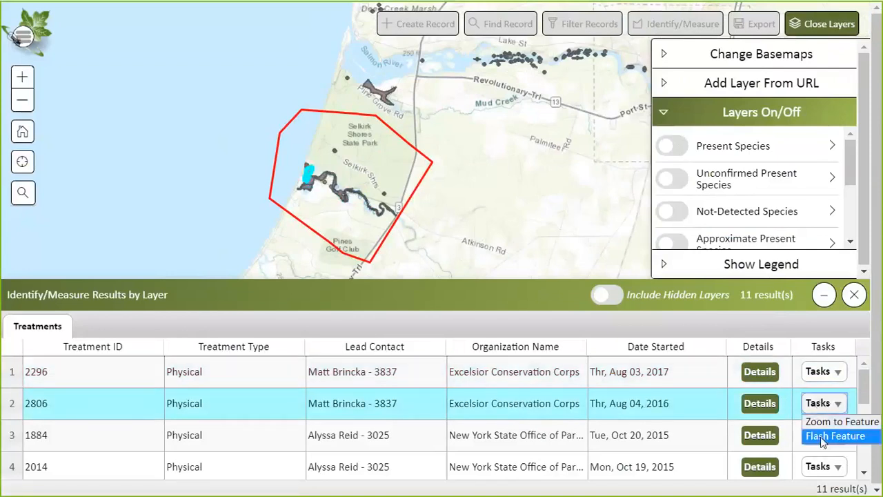
pyautogui.click(822, 437)
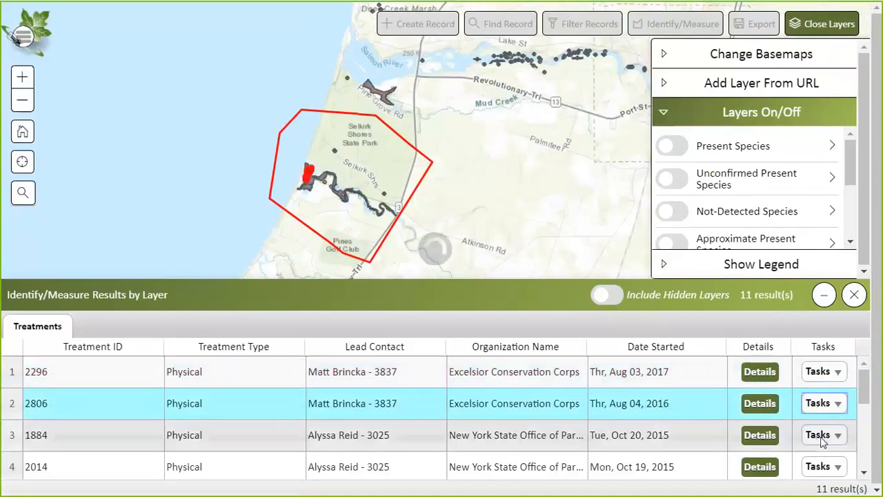
pyautogui.click(496, 439)
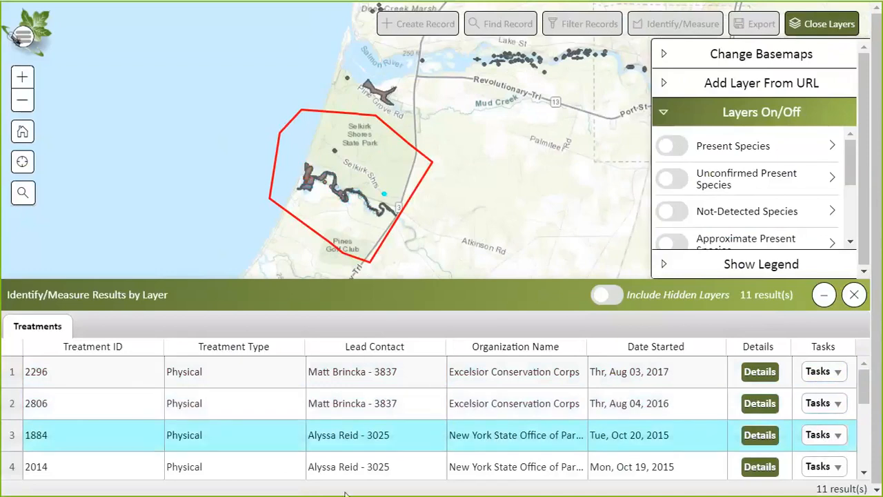
pyautogui.click(344, 471)
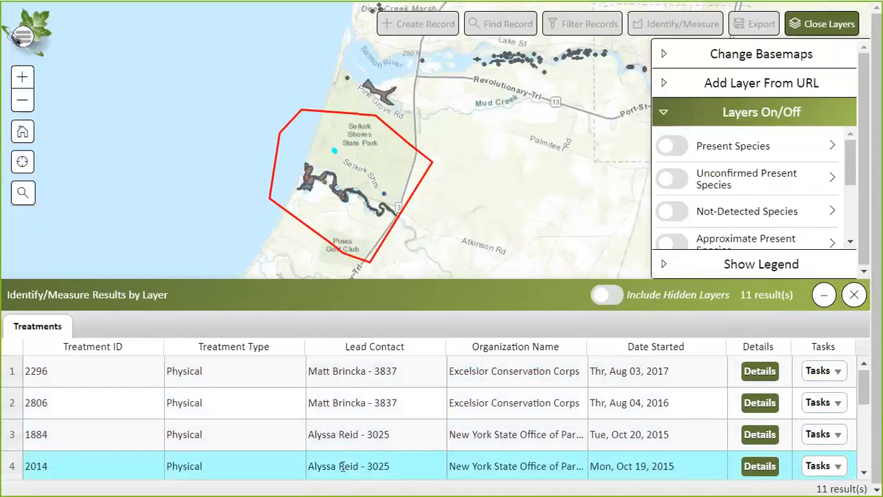
# Open the details of treatment 14943 and review its target species, general details and treatment type.
pyautogui.scroll(-1, 389, 456)
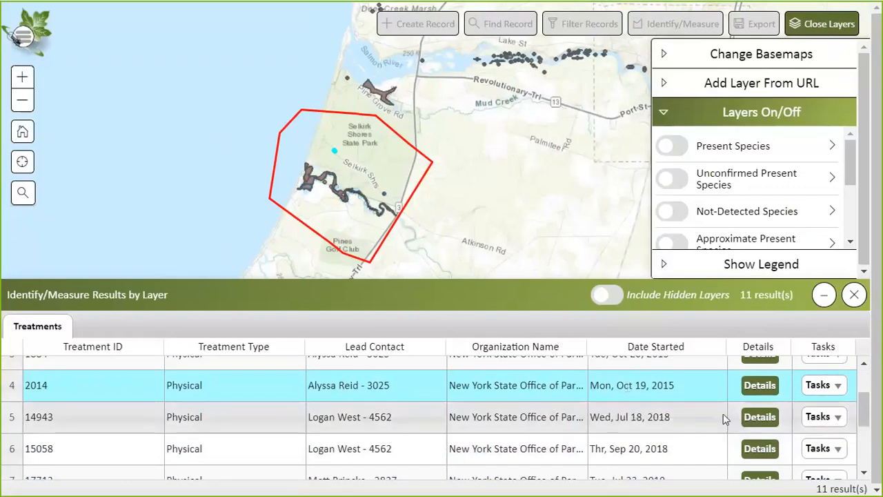
pyautogui.click(761, 418)
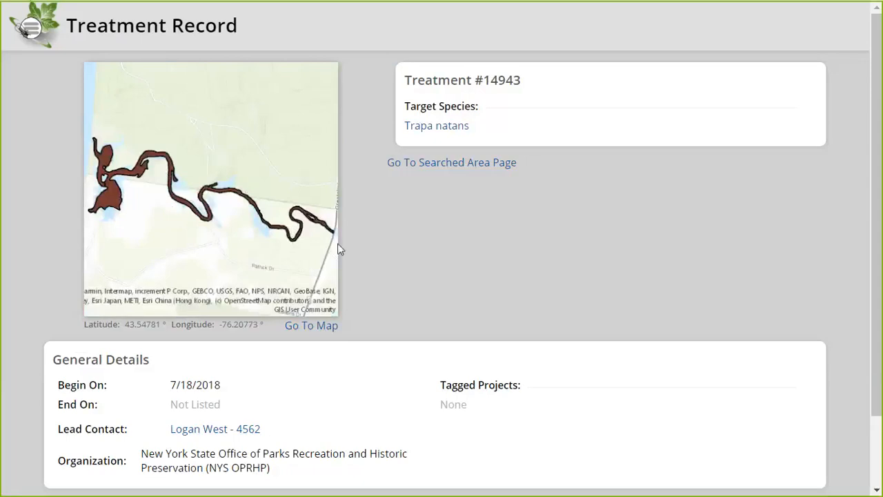
pyautogui.scroll(-1, 465, 233)
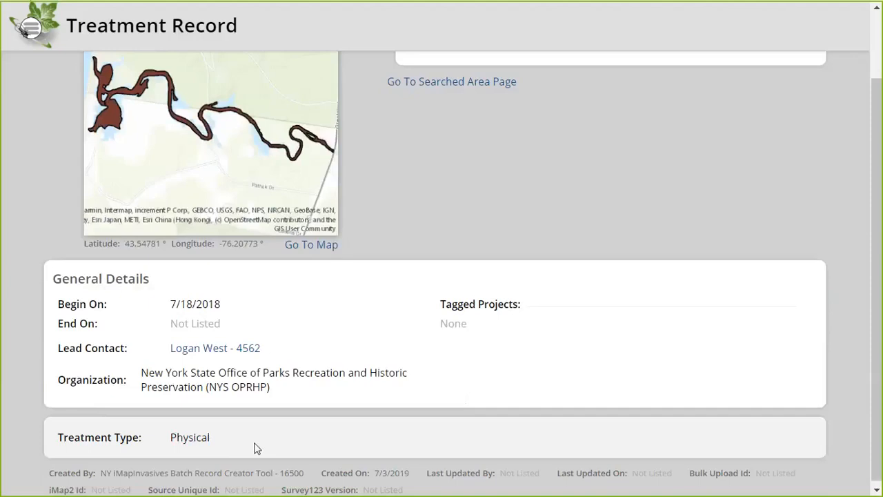
pyautogui.scroll(1, 249, 424)
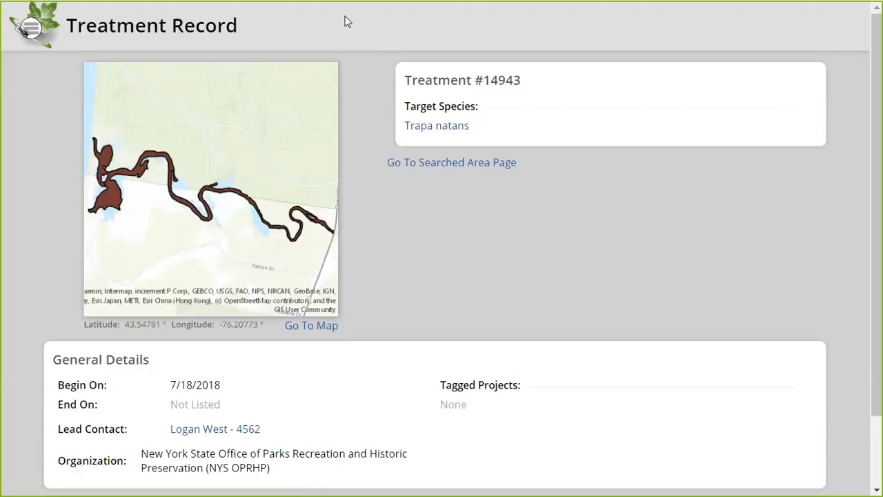
# Leave full screen, return to the map results and review the full details of treatment 15058.
pyautogui.moveTo(352, 2)
pyautogui.press('F11')
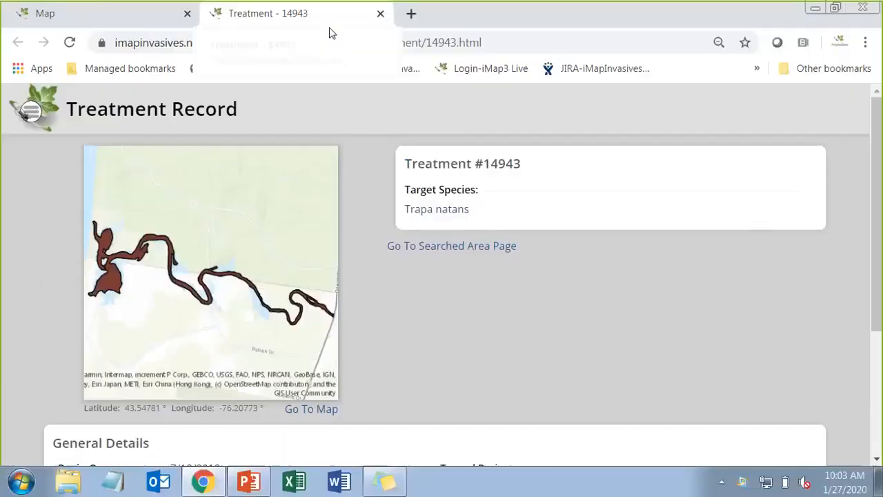
pyautogui.click(130, 12)
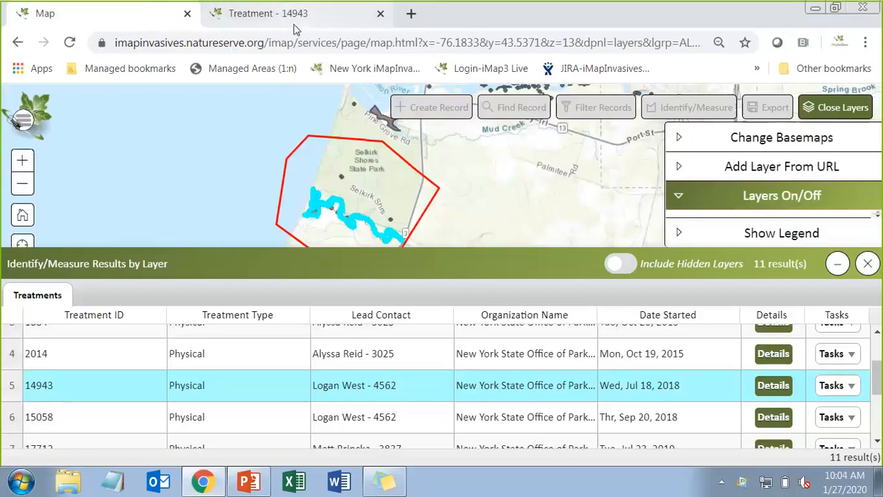
pyautogui.click(773, 418)
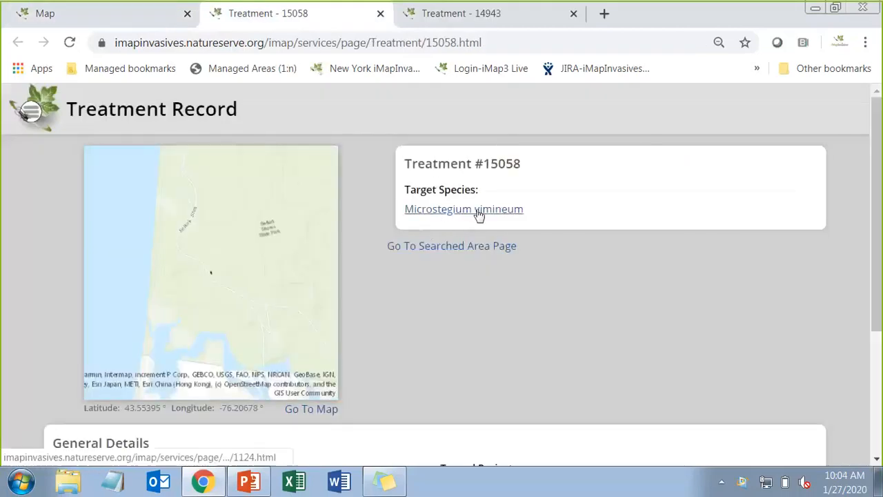
pyautogui.scroll(-1, 467, 280)
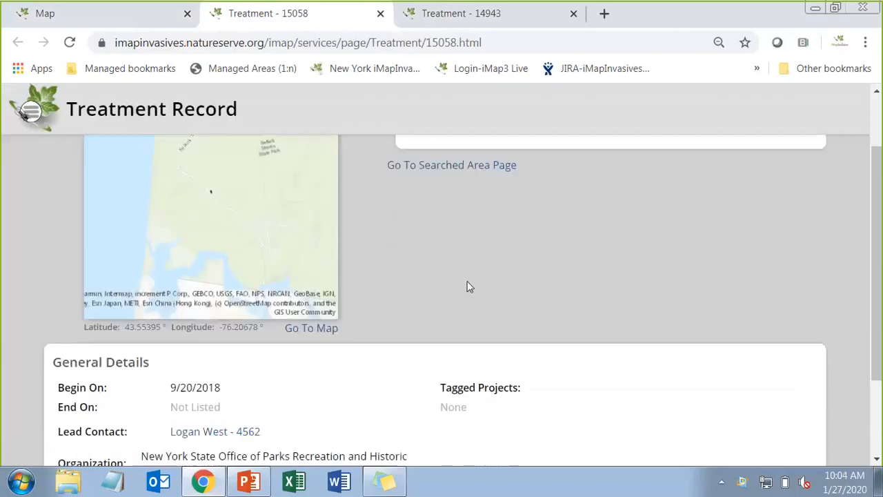
pyautogui.scroll(-2, 467, 282)
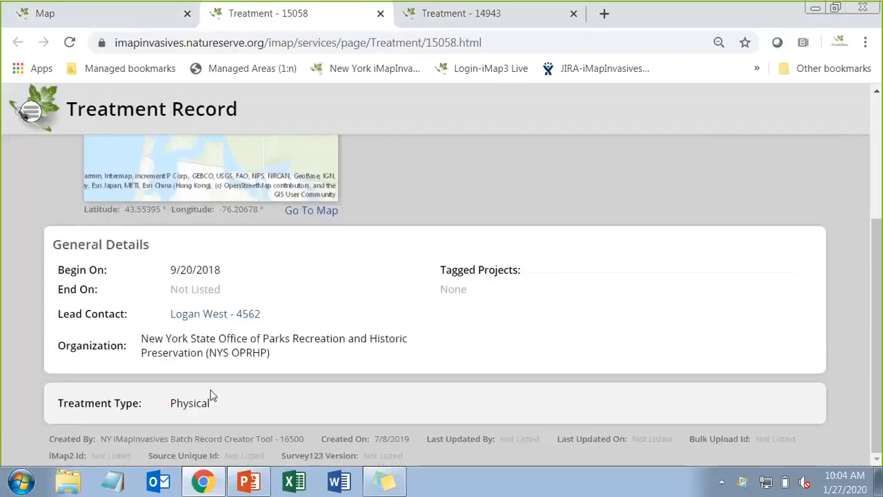
pyautogui.scroll(3, 393, 333)
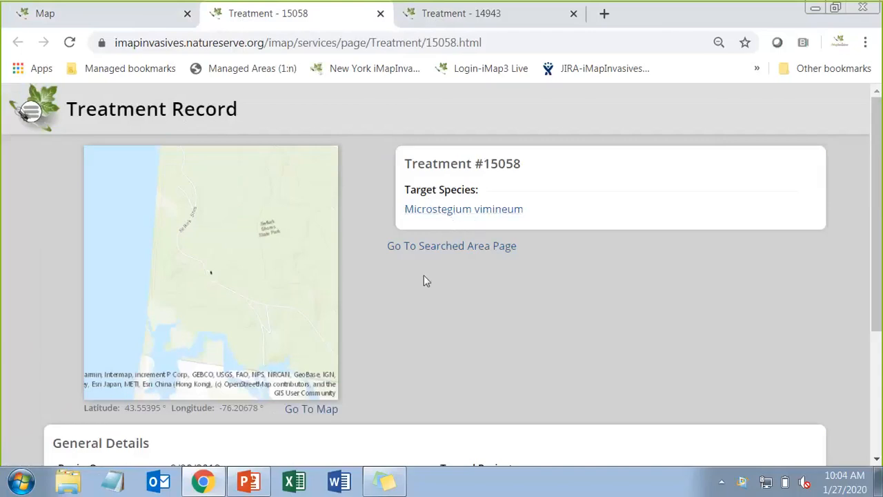
pyautogui.scroll(-2, 425, 276)
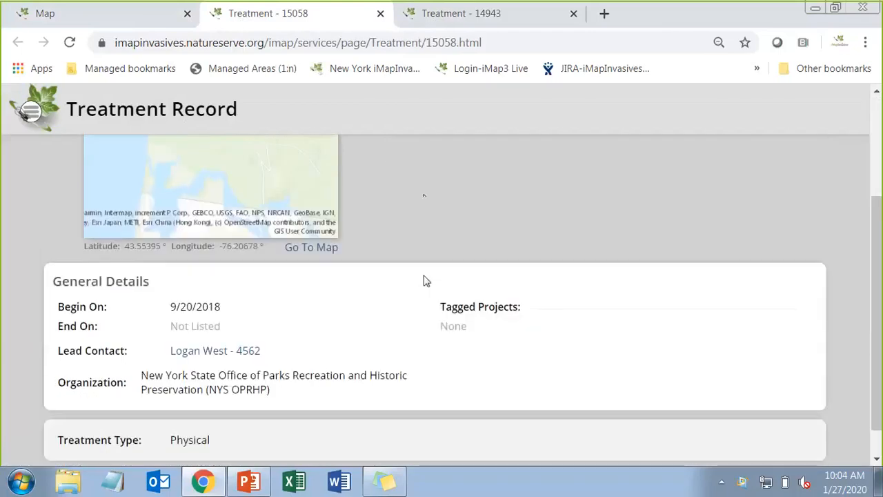
pyautogui.scroll(2, 424, 280)
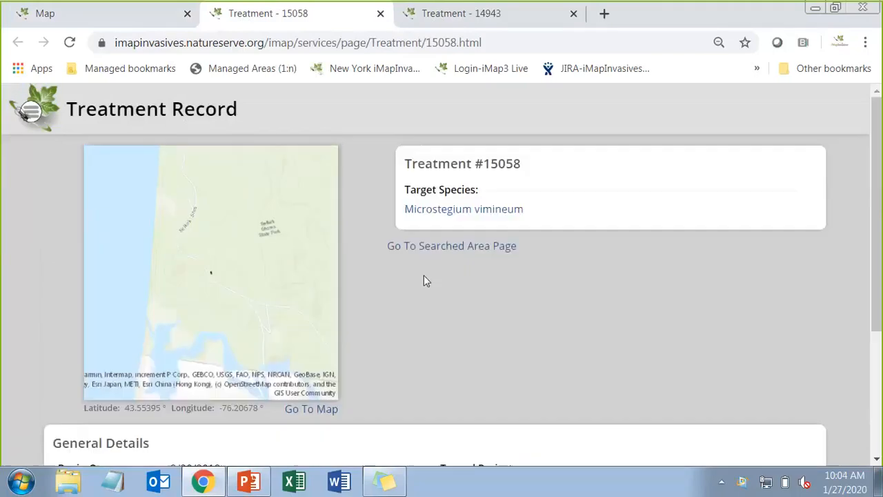
# Return to the map, close the identify results and the Identify/Measure tool, and restore the full-screen view.
pyautogui.click(104, 20)
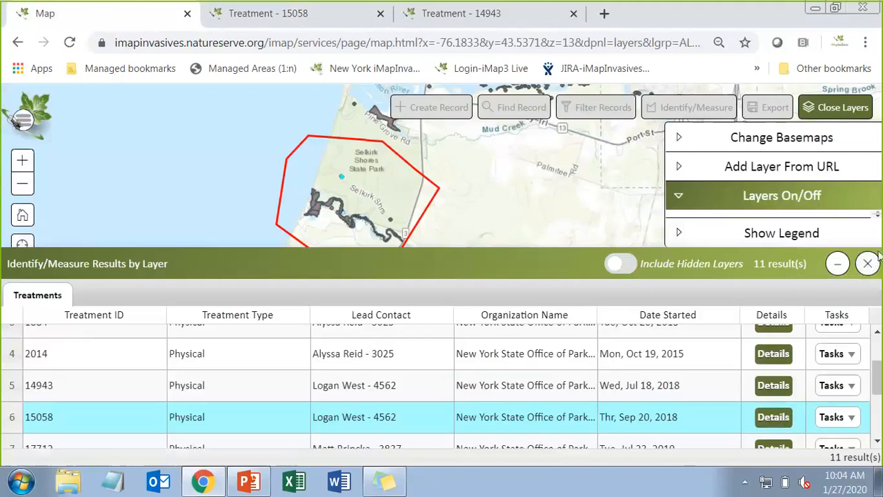
pyautogui.click(867, 263)
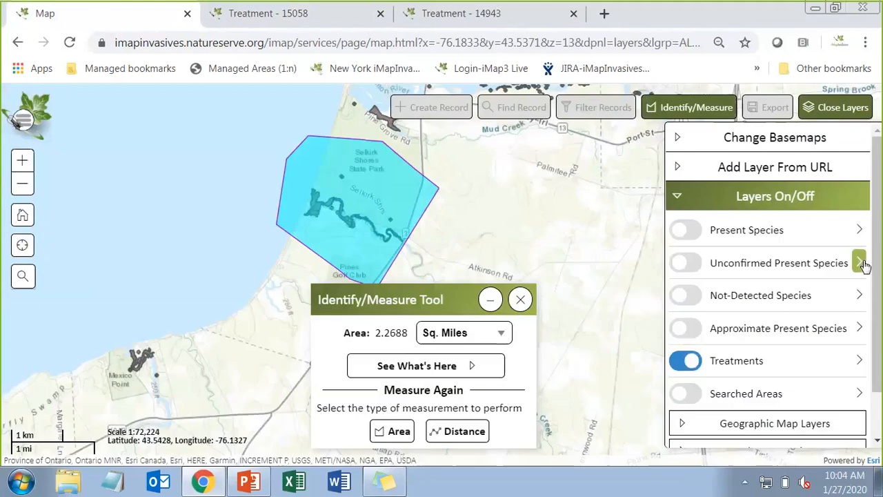
pyautogui.press('F11')
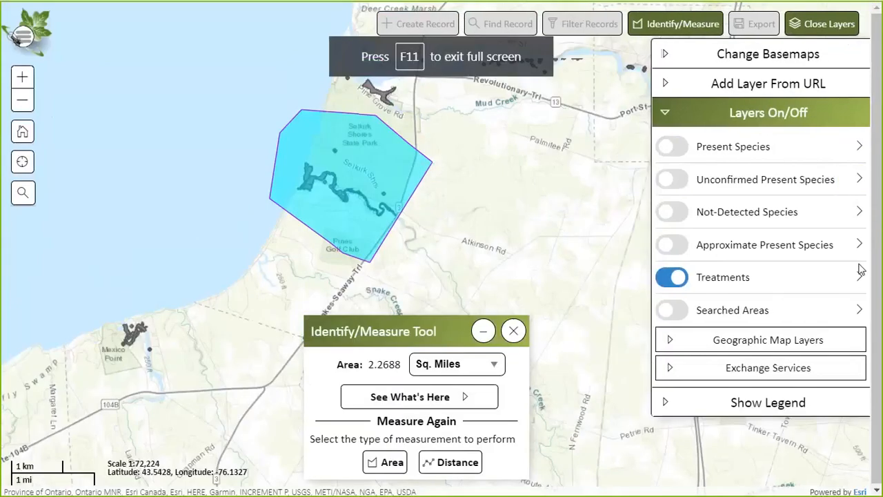
pyautogui.click(511, 332)
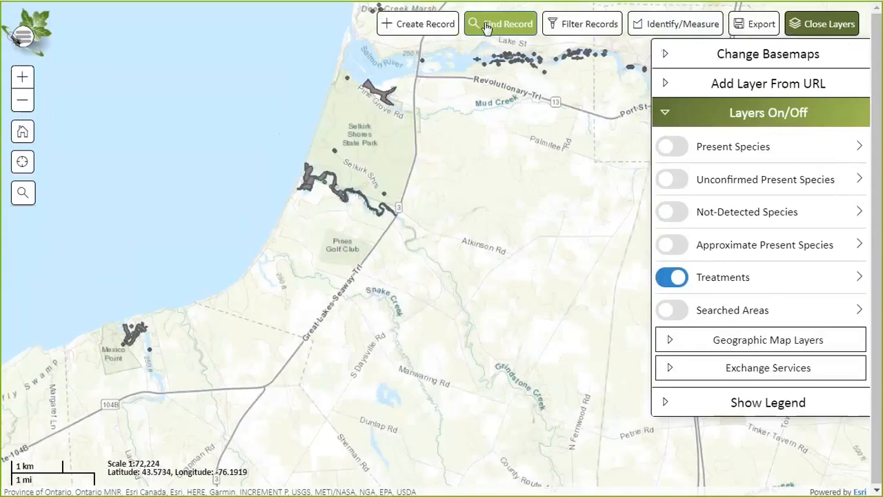
# Start a new Treatment record with Multiflora Rose; Rambler Rose (Rosa multiflora) as the target species.
pyautogui.click(409, 28)
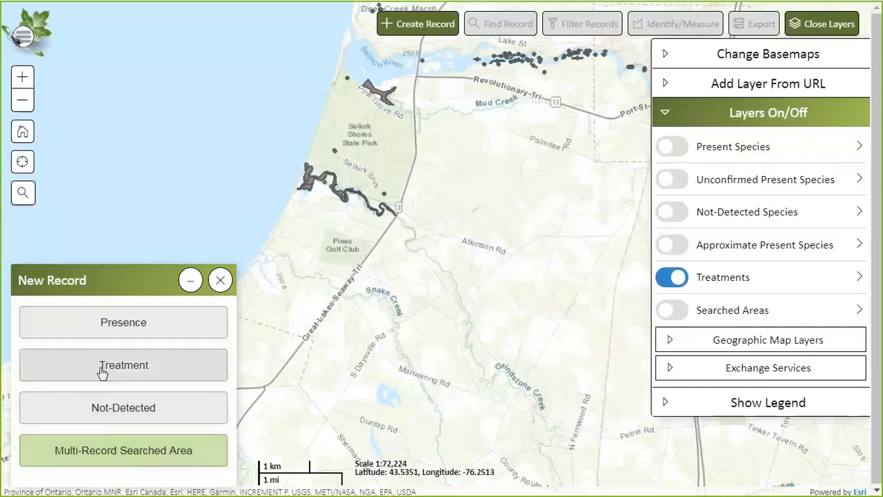
pyautogui.click(140, 370)
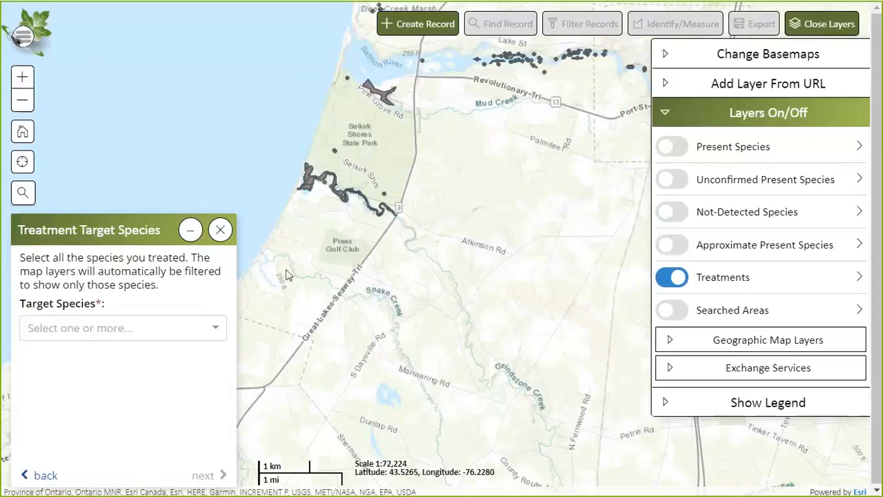
pyautogui.click(94, 330)
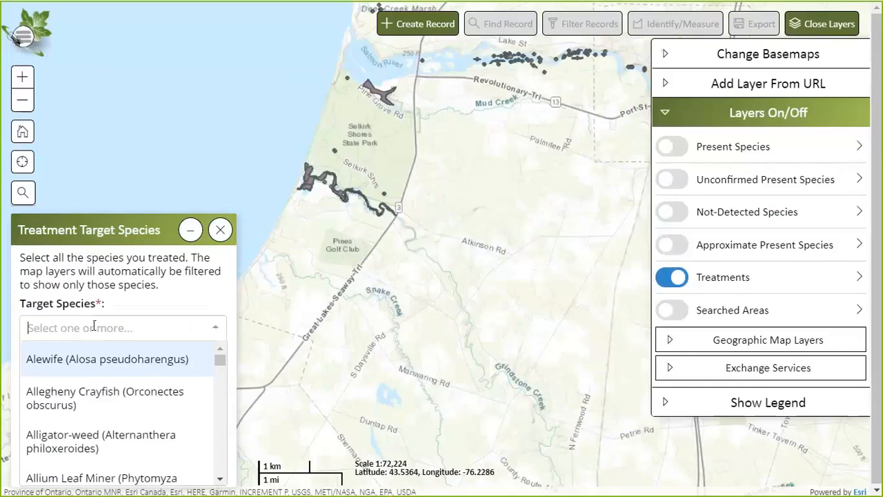
pyautogui.write('muli')
pyautogui.press('BackSpace')
pyautogui.write('t')
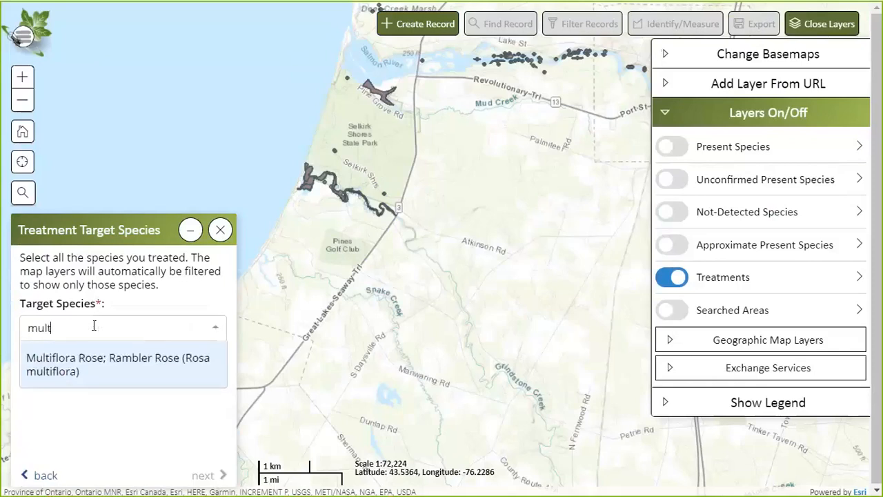
pyautogui.click(81, 372)
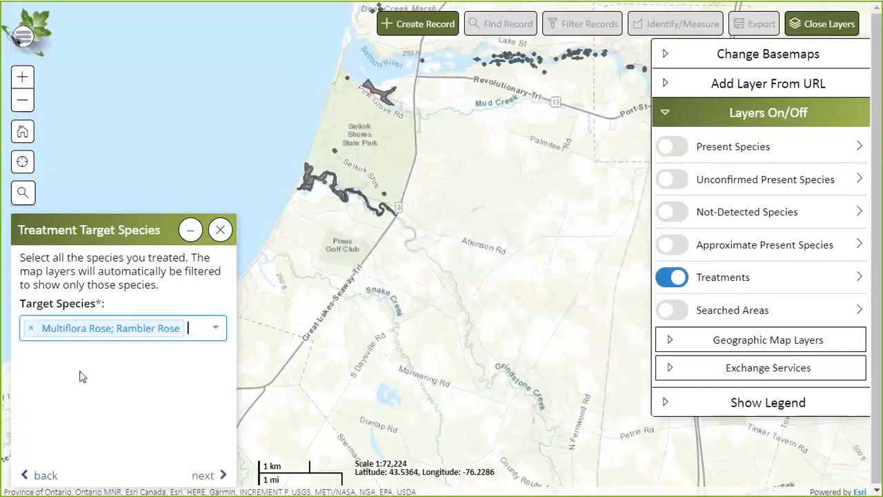
# Add Alligator-weed as a second target species and remove it again.
pyautogui.click(194, 330)
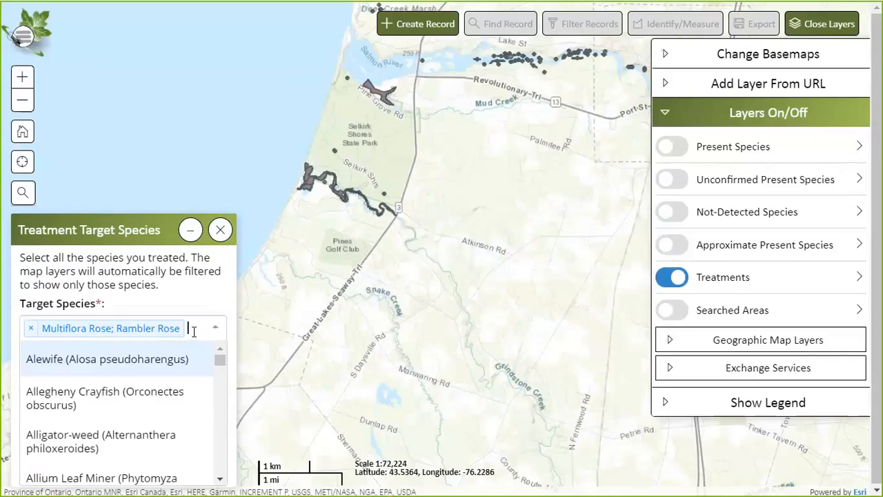
pyautogui.click(123, 433)
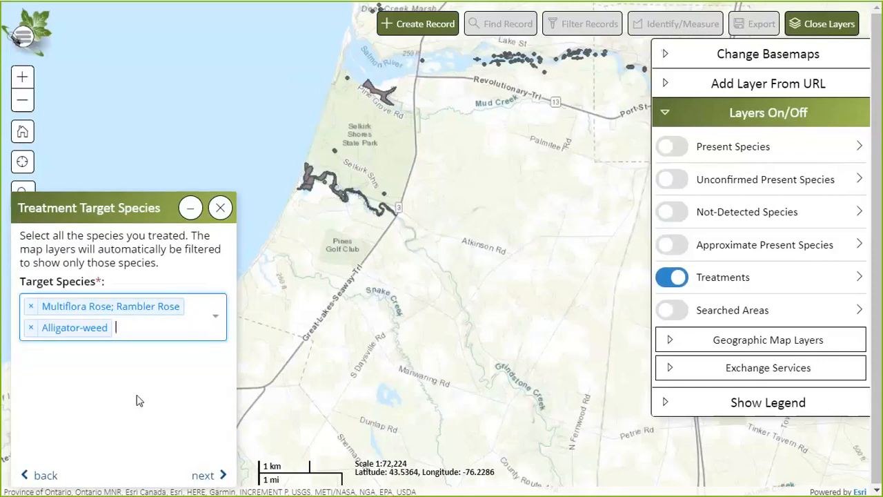
pyautogui.click(31, 329)
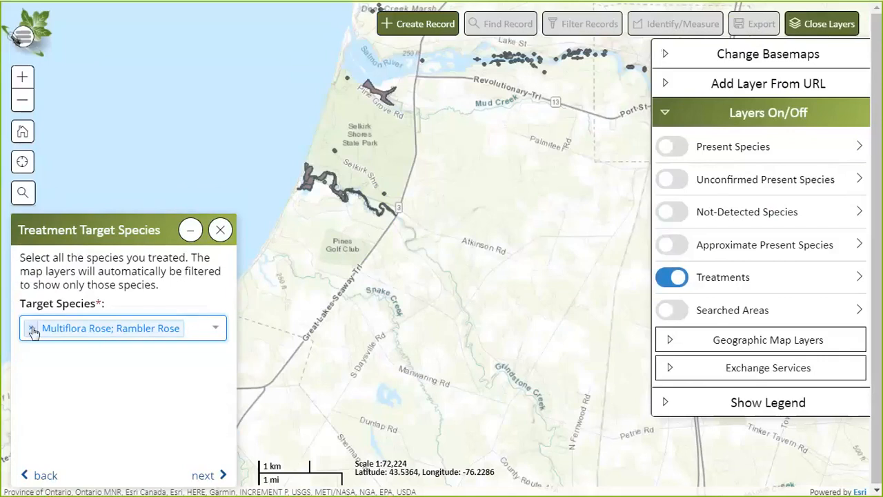
# Proceed to drawing the treatment and turn on the Unconfirmed Present Species and Present Species layers.
pyautogui.click(201, 475)
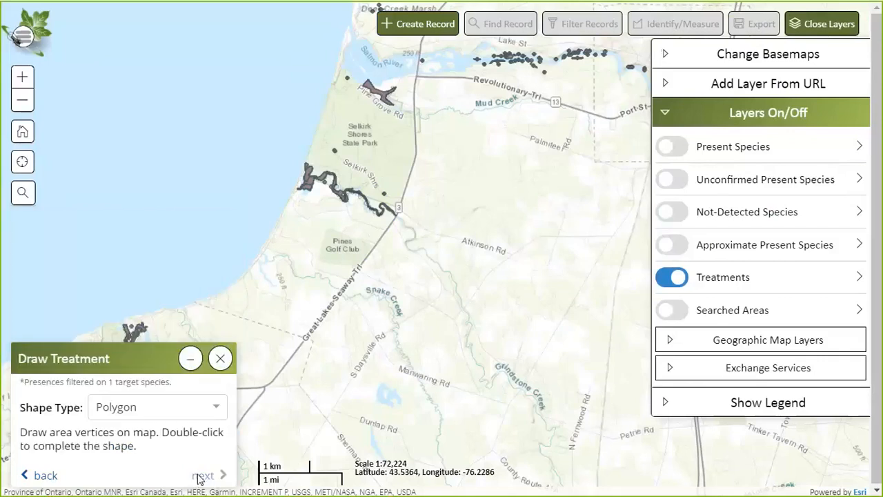
pyautogui.click(682, 182)
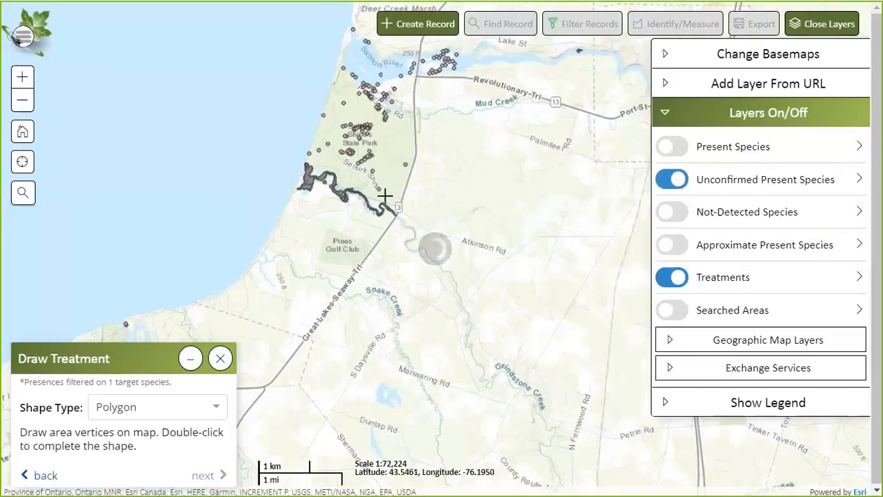
pyautogui.scroll(2, 386, 189)
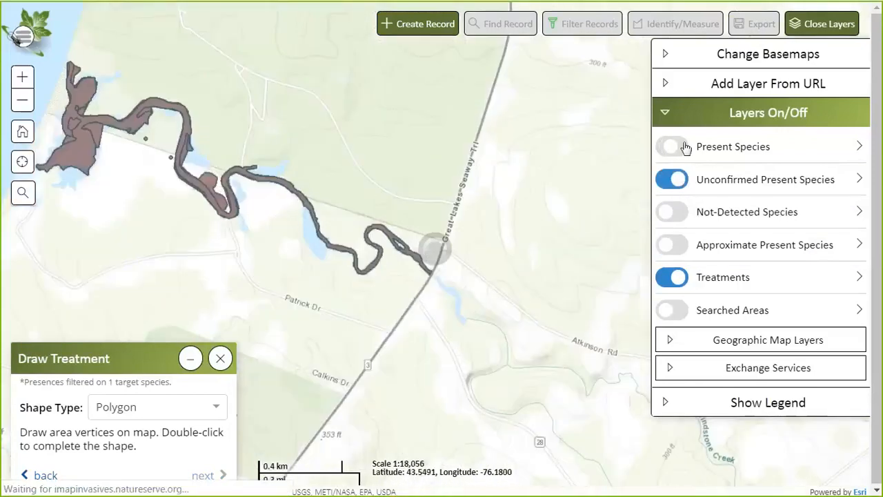
pyautogui.click(681, 146)
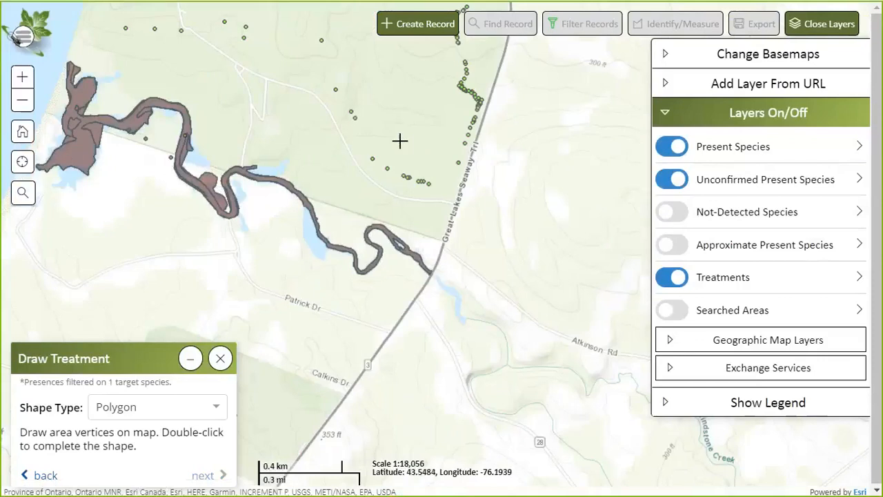
# Draw a roughly triangular treatment polygon by the winding creek west of Great Lakes Seaway Trail, and go back to the target species selection.
pyautogui.moveTo(398, 142); pyautogui.dragTo(312, 234)
pyautogui.click(312, 234)
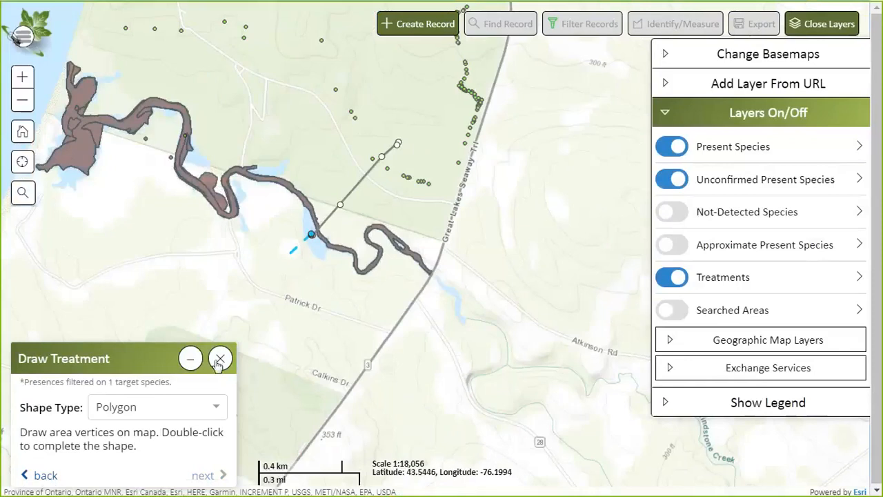
pyautogui.doubleClick(322, 129)
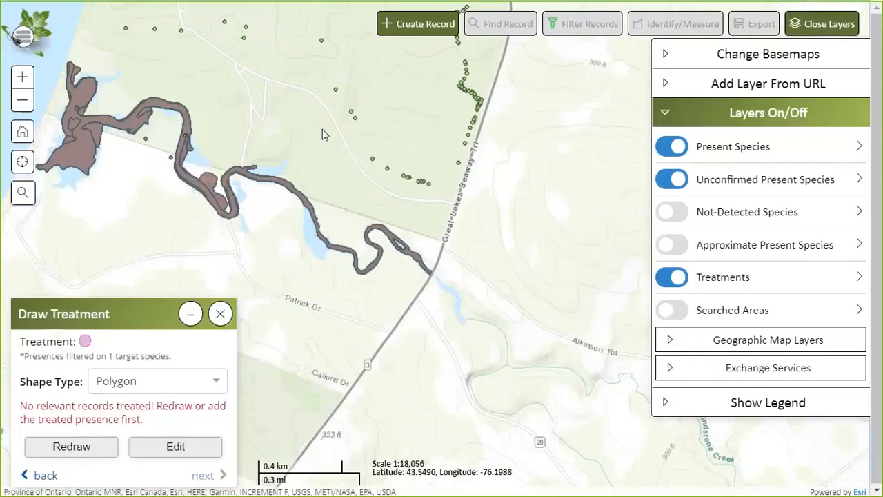
pyautogui.click(47, 476)
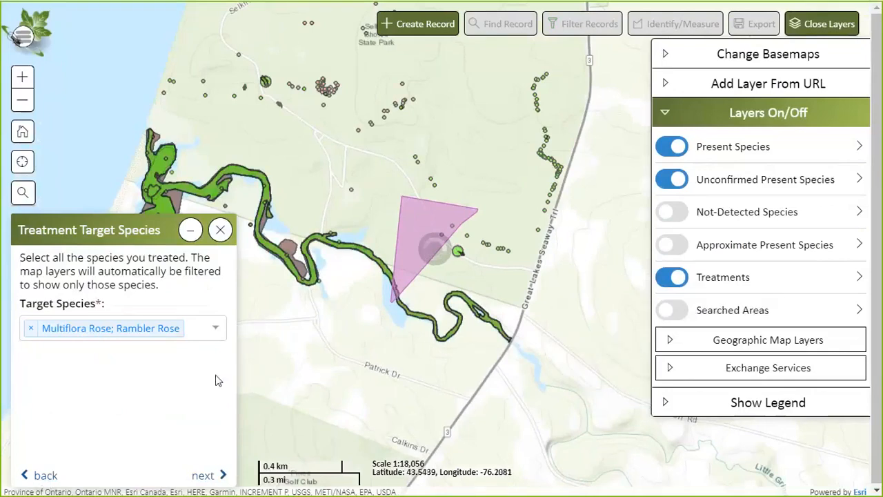
# Restart the Treatment record with Multiflora Rose; Rambler Rose (Rosa multiflora) as the target species and proceed to drawing the treatment.
pyautogui.click(41, 475)
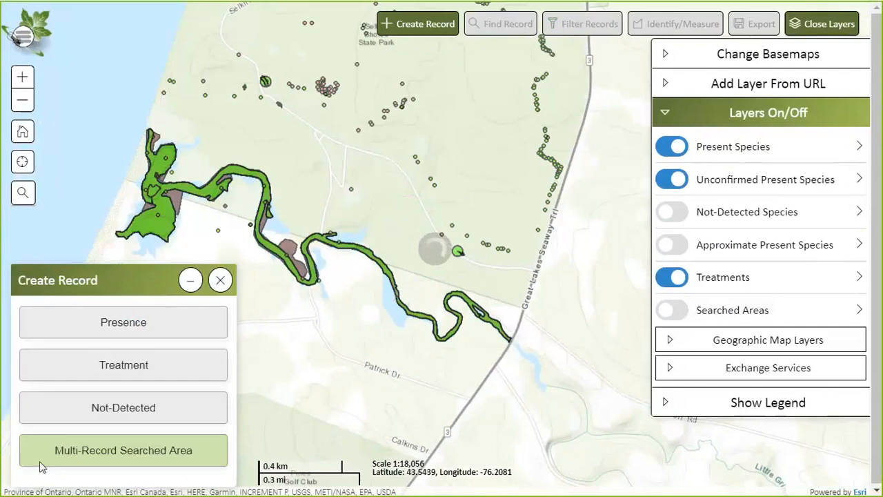
pyautogui.click(108, 366)
pyautogui.click(135, 327)
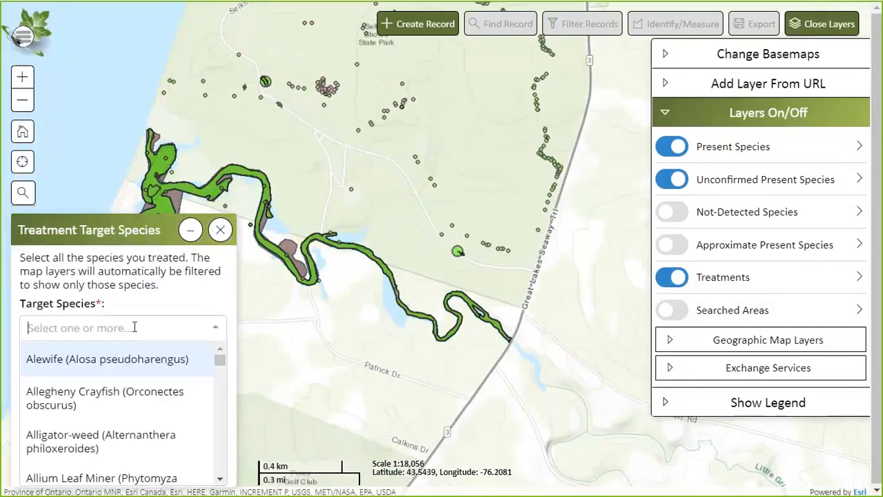
pyautogui.write('multi')
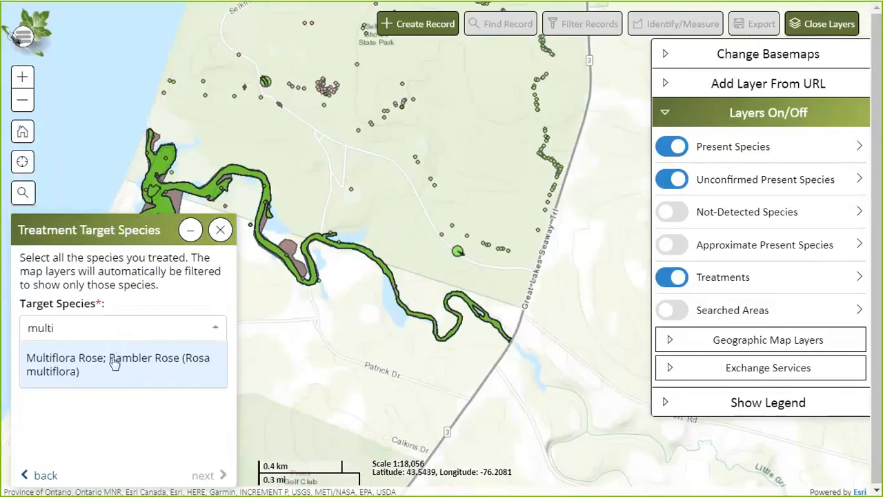
pyautogui.click(114, 361)
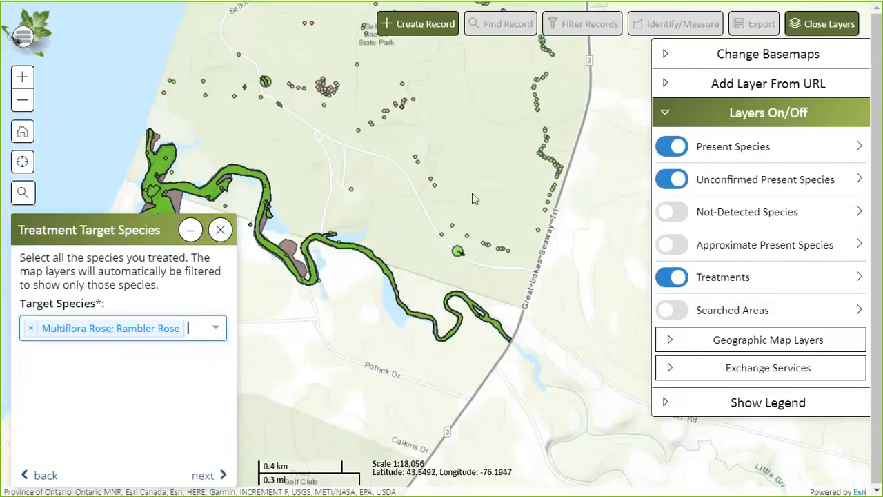
pyautogui.click(207, 475)
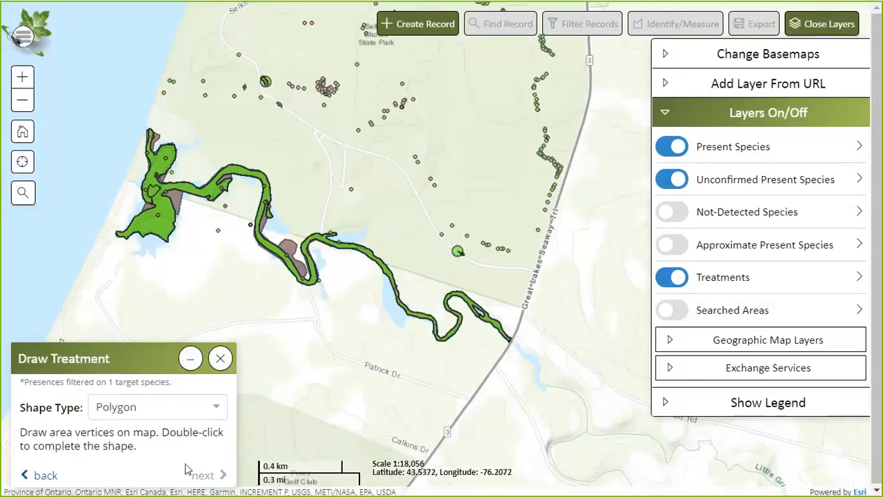
# Switch the treatment's shape type to Point and back to Polygon.
pyautogui.click(127, 407)
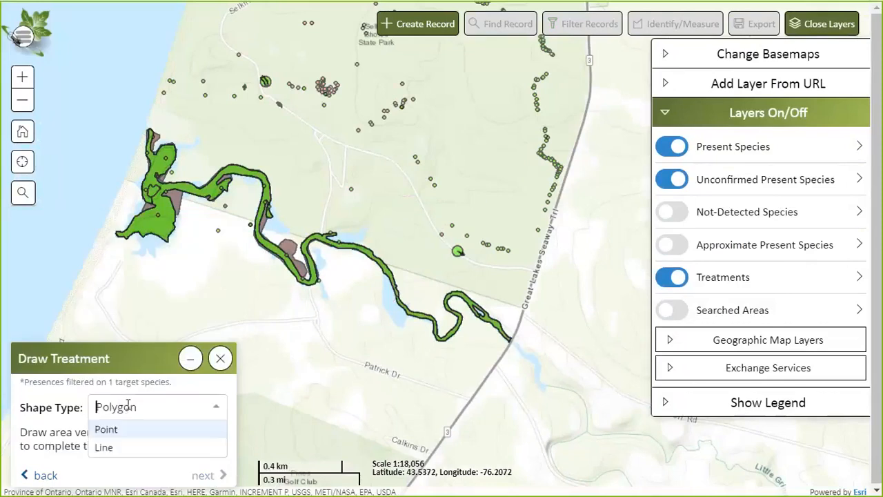
pyautogui.click(105, 427)
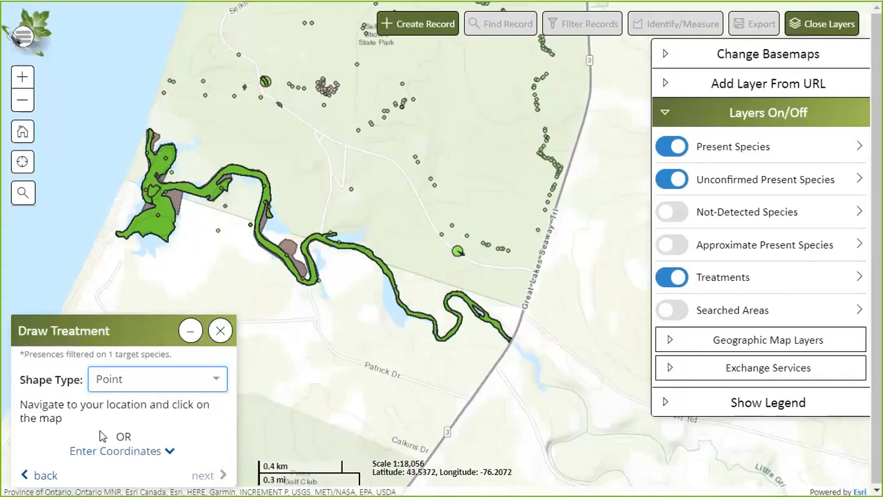
pyautogui.click(136, 381)
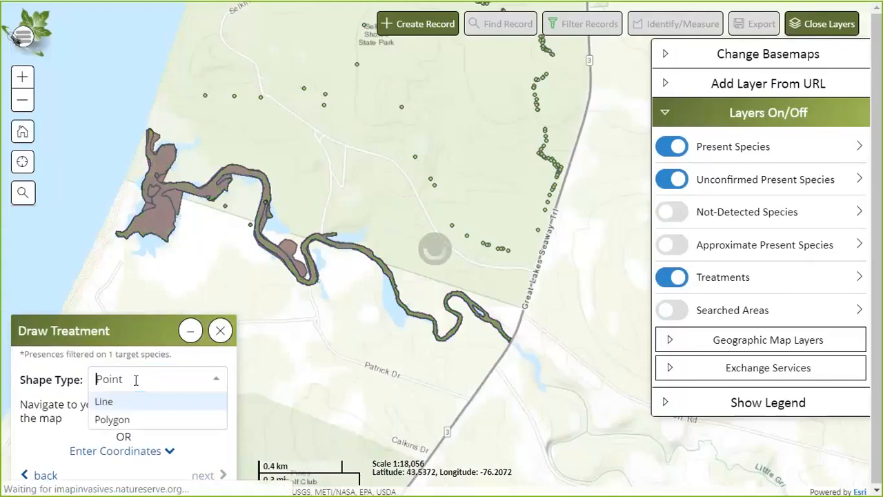
pyautogui.click(111, 419)
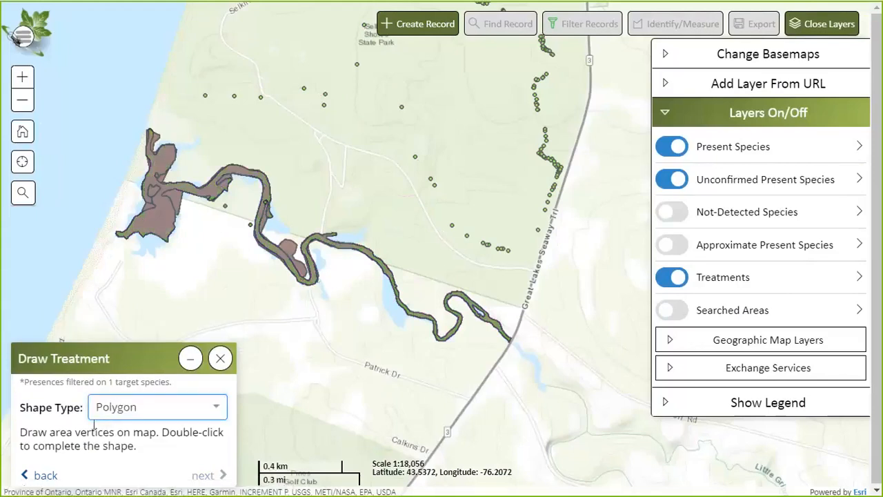
# Draw a small treatment polygon in the empty area just north of the short row of species points, and discard it for redrawing.
pyautogui.click(469, 189)
pyautogui.click(502, 195)
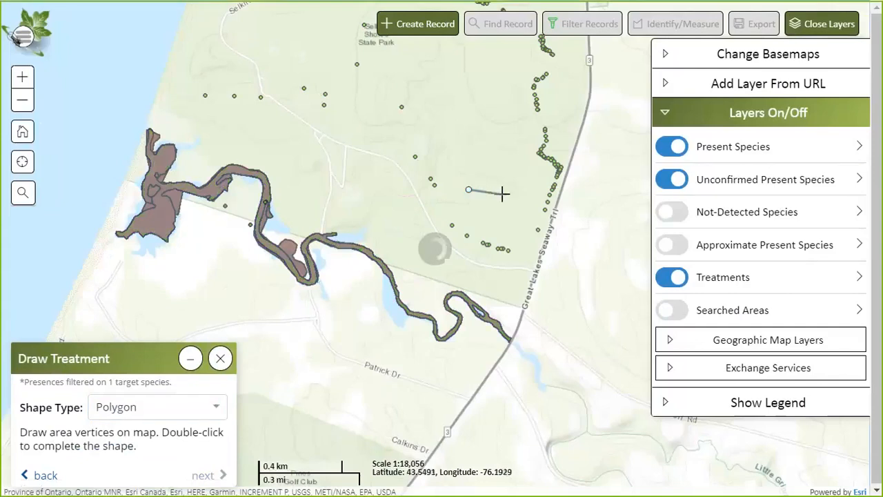
pyautogui.click(495, 215)
pyautogui.click(456, 205)
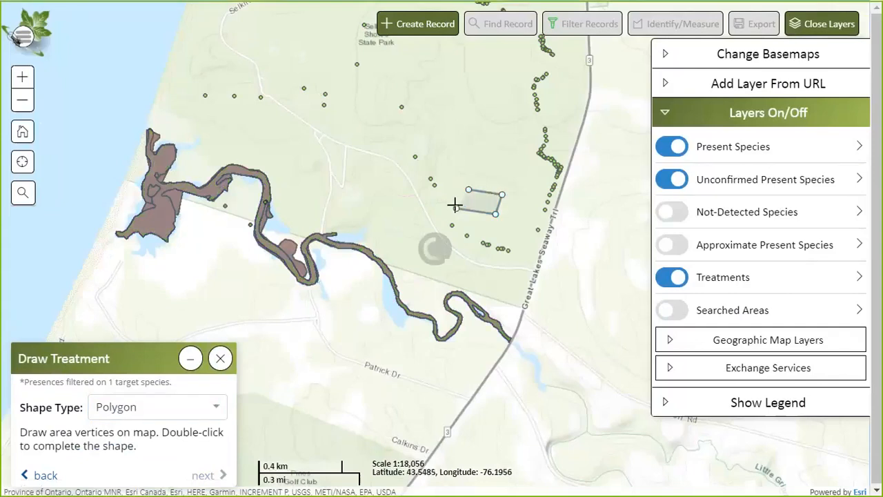
pyautogui.doubleClick(455, 201)
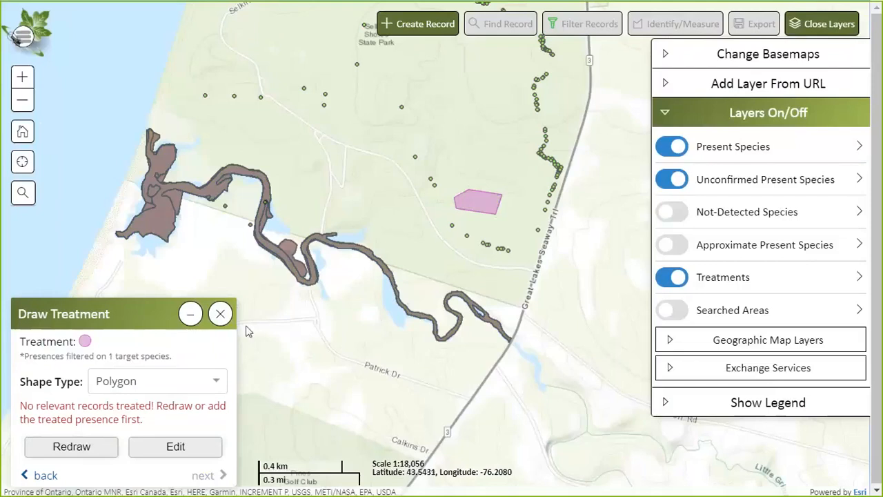
pyautogui.click(71, 449)
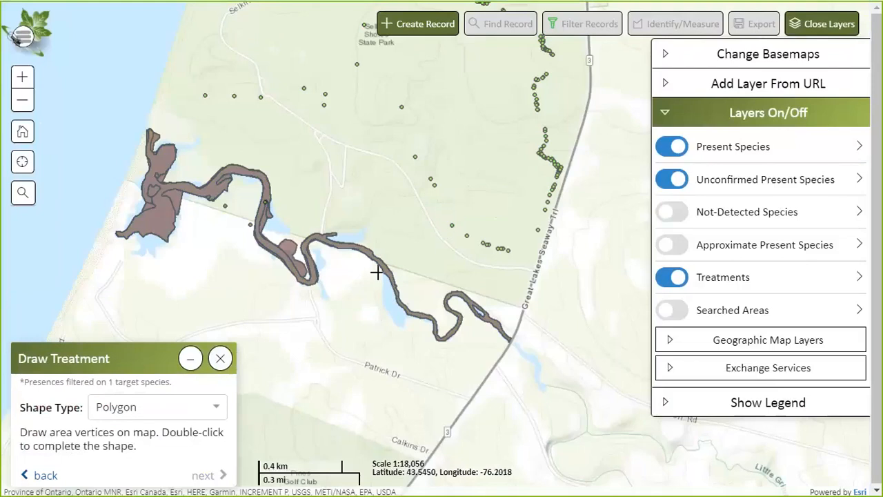
# Draw a six- to seven-sided treatment polygon enclosing the row of species points between Selkirk Shores road and Great Lakes Seaway Trail.
pyautogui.click(438, 212)
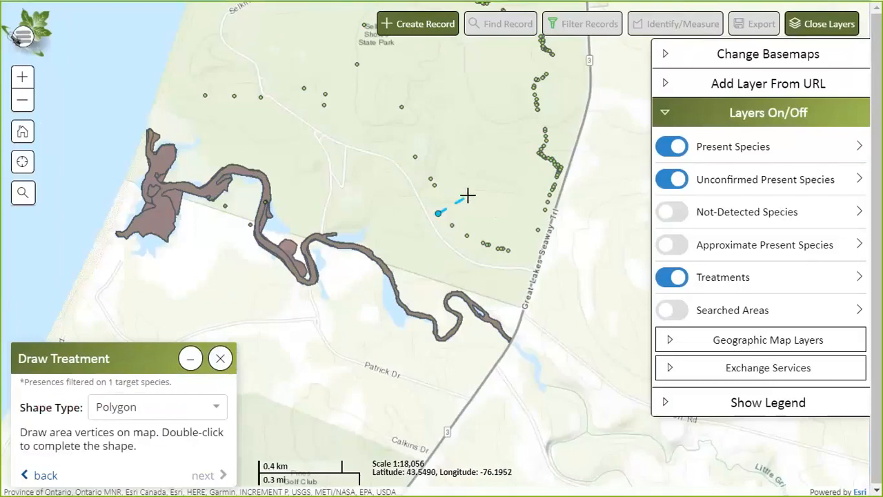
pyautogui.click(468, 197)
pyautogui.click(510, 226)
pyautogui.click(520, 255)
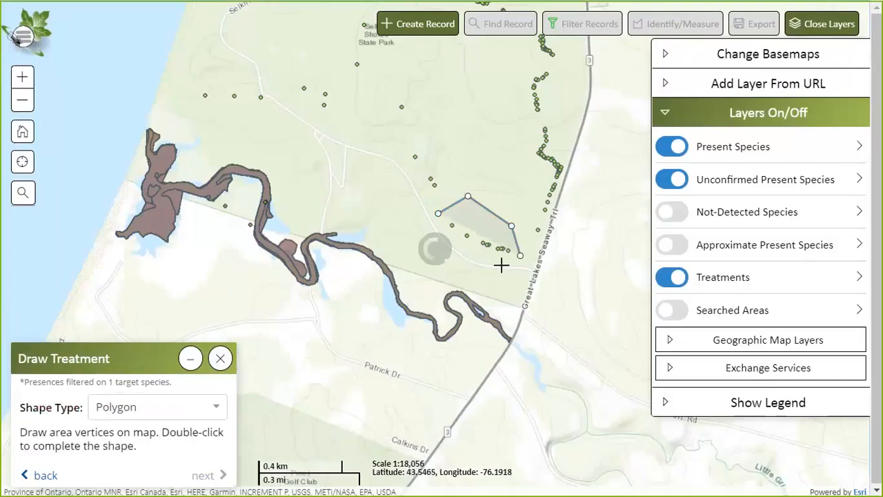
pyautogui.click(488, 258)
pyautogui.doubleClick(434, 233)
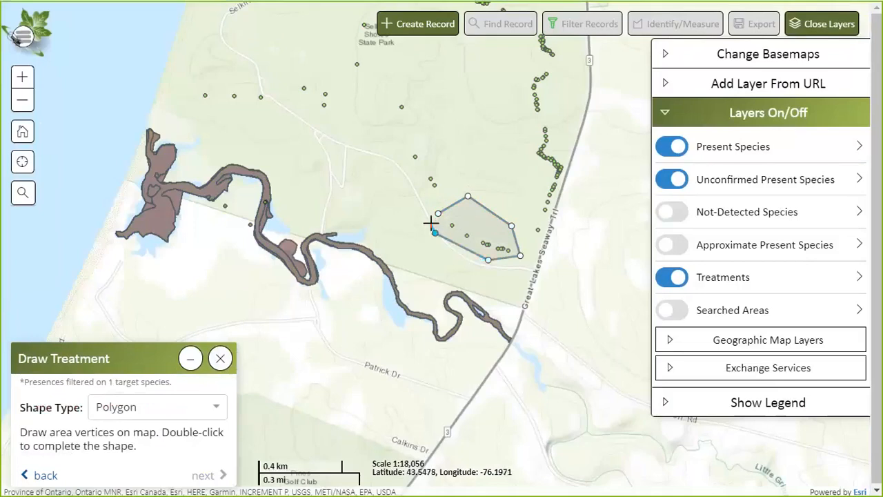
pyautogui.doubleClick(431, 223)
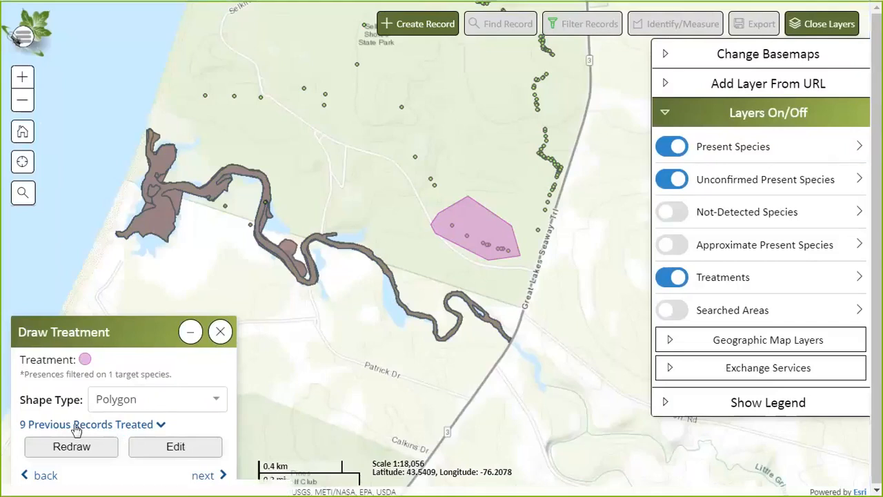
# Examine the list of previous records treated by the drawn polygon.
pyautogui.click(76, 426)
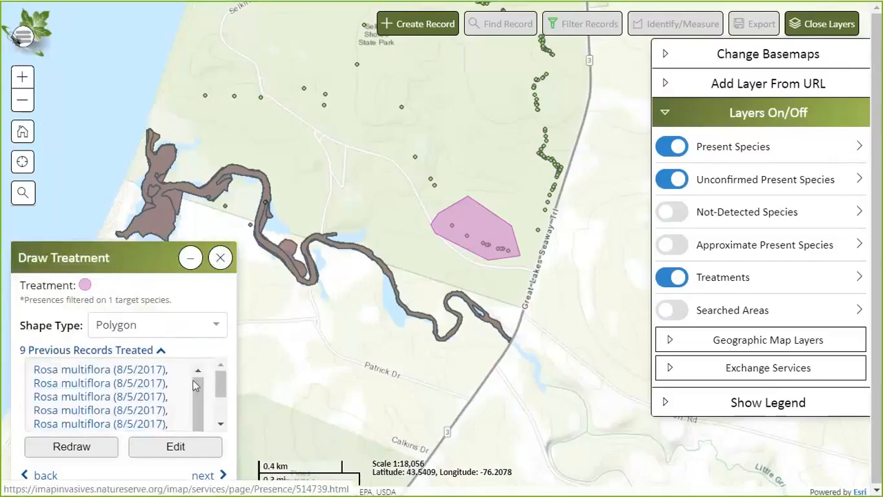
pyautogui.moveTo(220, 383)
pyautogui.mouseDown()
pyautogui.moveTo(222, 412)
pyautogui.moveTo(222, 380)
pyautogui.mouseUp()
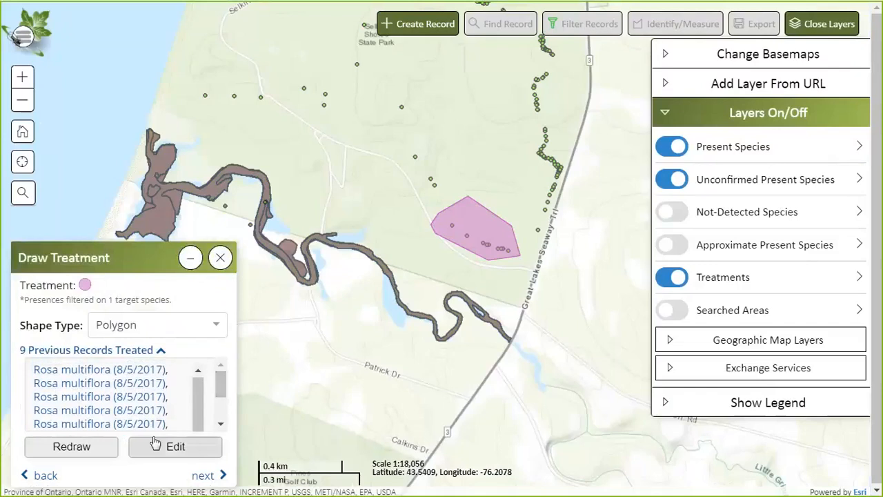
pyautogui.moveTo(221, 389)
pyautogui.mouseDown()
pyautogui.moveTo(221, 412)
pyautogui.moveTo(222, 374)
pyautogui.mouseUp()
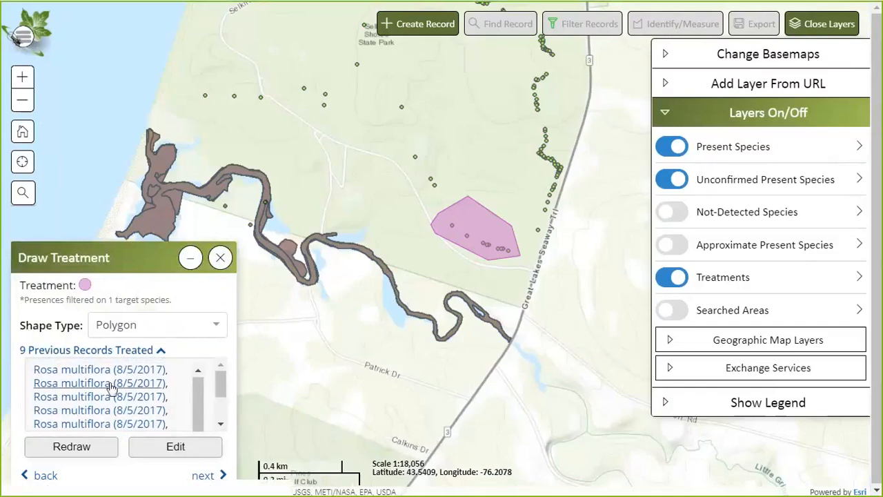
# Proceed to the treatment record details and set the treatment iteration to Initial.
pyautogui.click(202, 476)
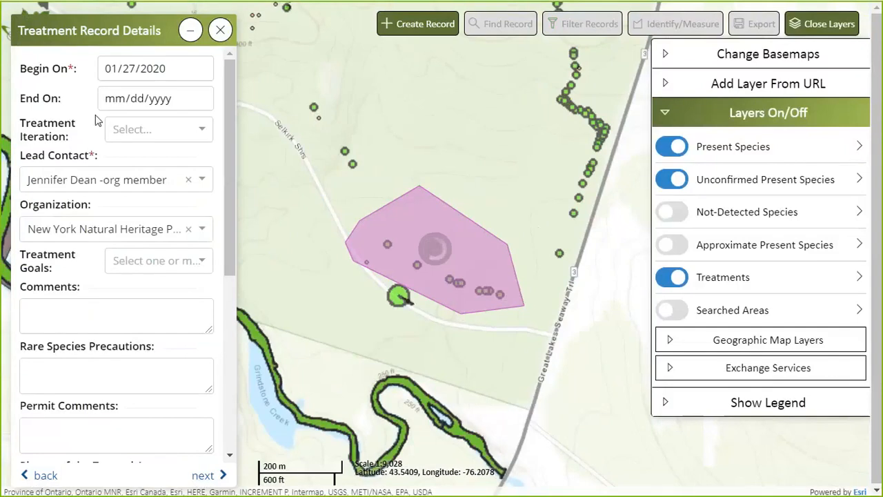
pyautogui.click(135, 125)
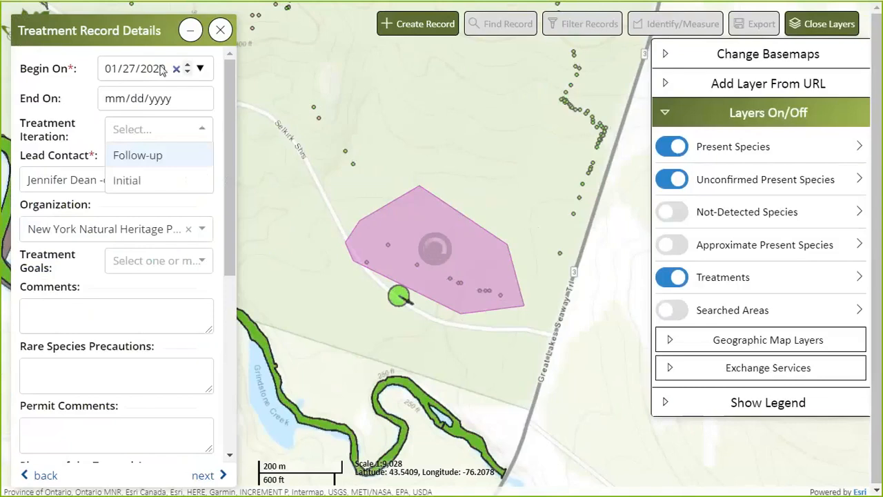
pyautogui.click(200, 69)
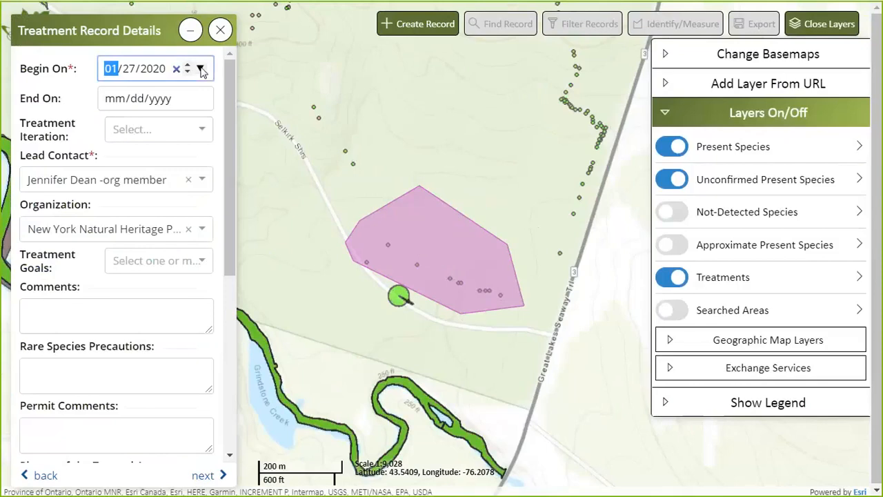
pyautogui.click(48, 94)
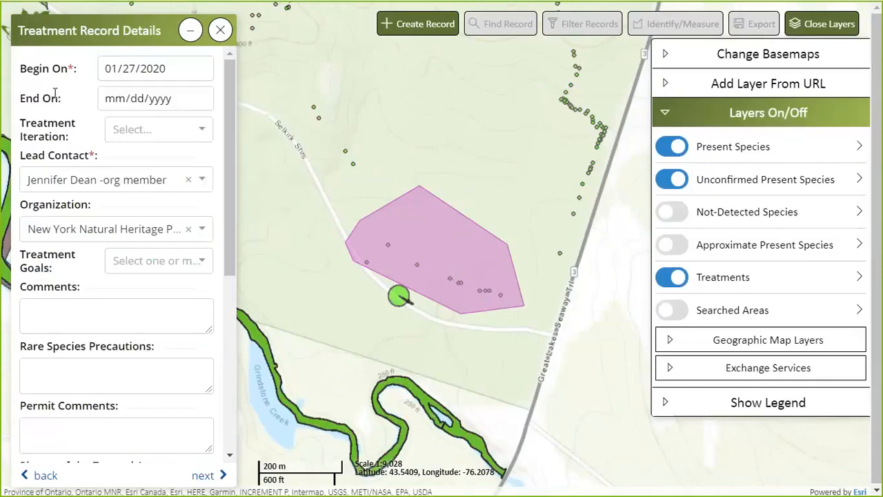
pyautogui.click(137, 128)
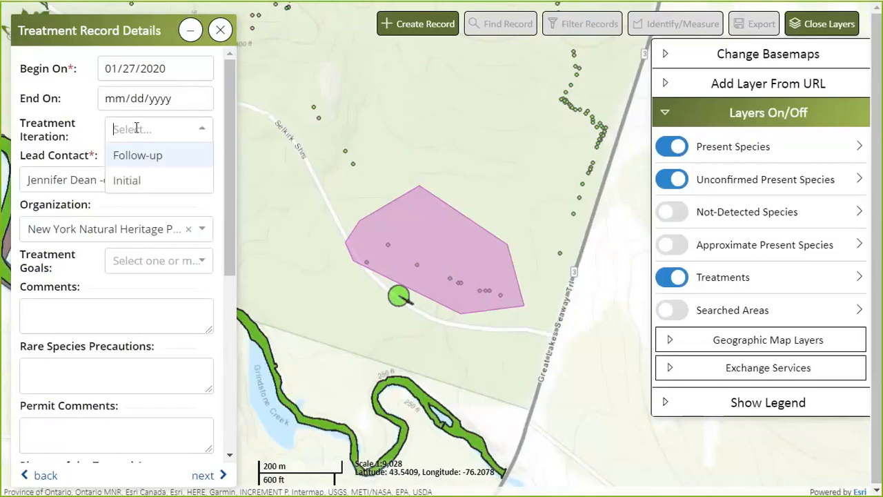
pyautogui.click(131, 181)
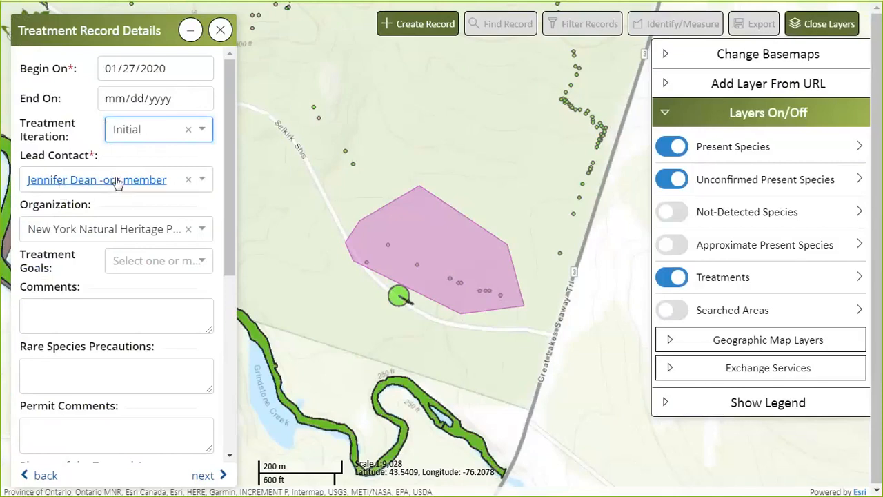
# Choose Suppression as the treatment goal.
pyautogui.scroll(-1, 164, 204)
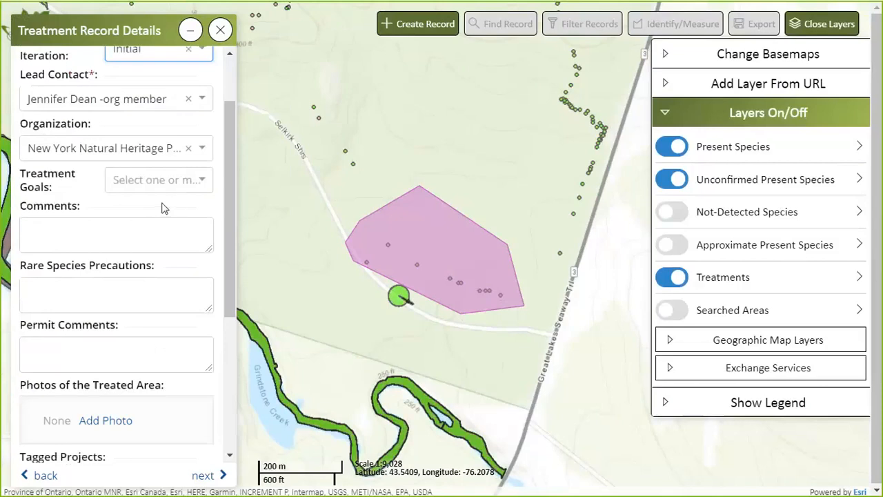
pyautogui.click(122, 181)
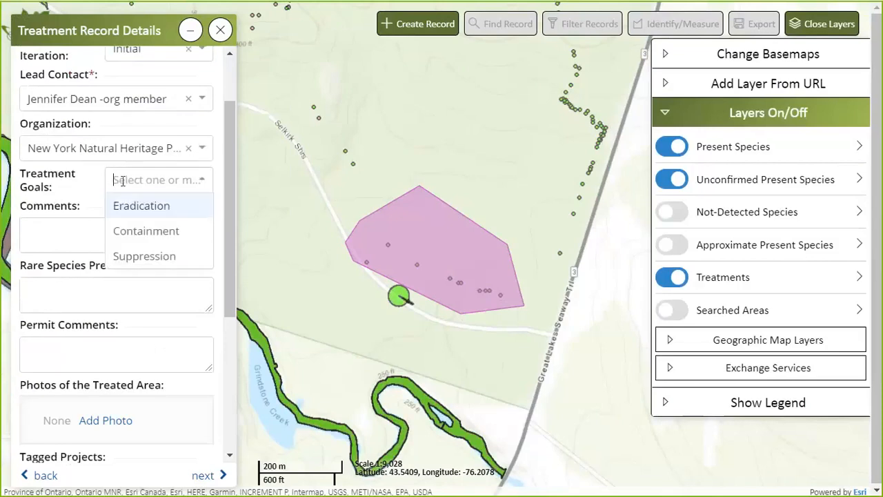
pyautogui.click(131, 257)
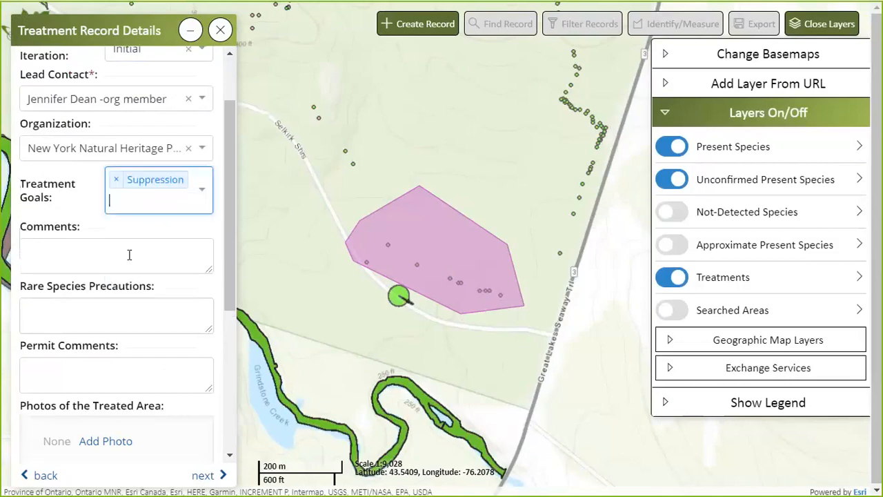
# Look over the comment and precaution fields and tag the treatment record with the NYNHP iMap3 testing project.
pyautogui.click(80, 241)
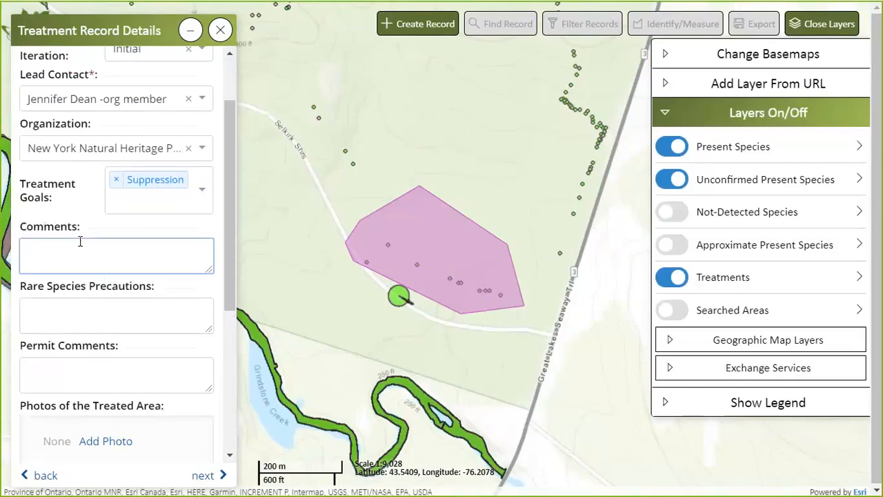
pyautogui.click(72, 310)
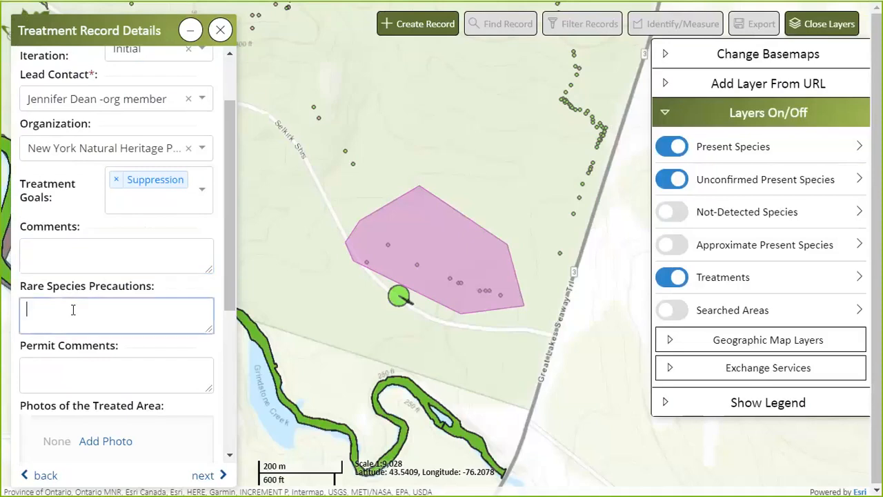
pyautogui.scroll(-1, 73, 310)
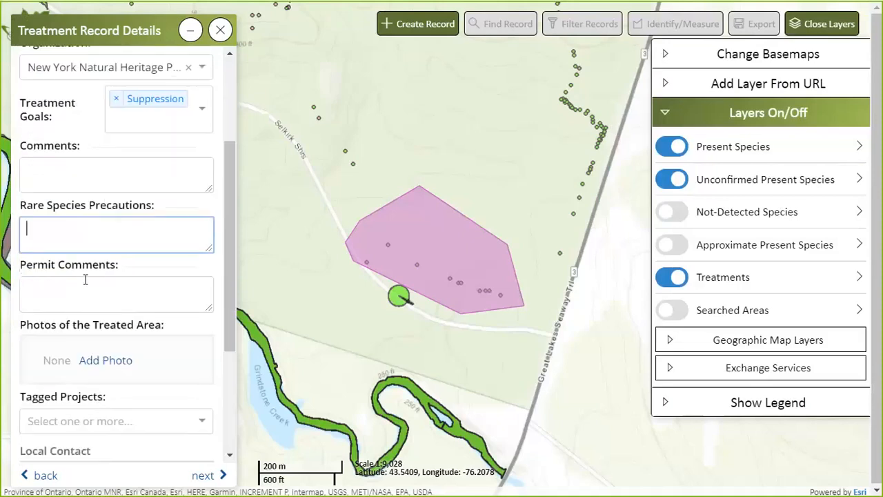
pyautogui.scroll(-1, 85, 283)
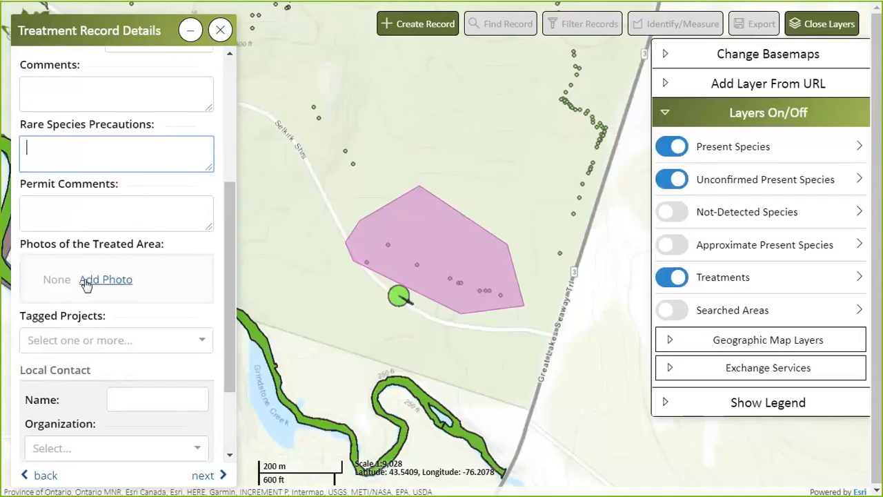
pyautogui.click(102, 342)
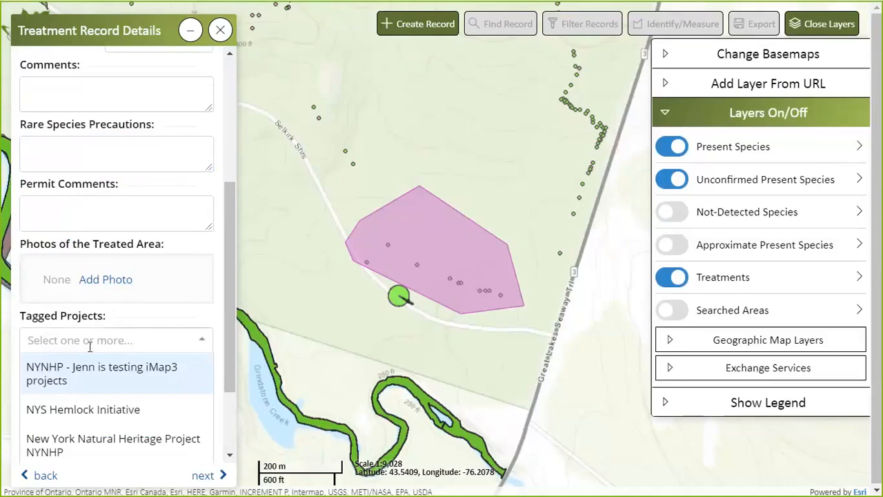
pyautogui.click(75, 382)
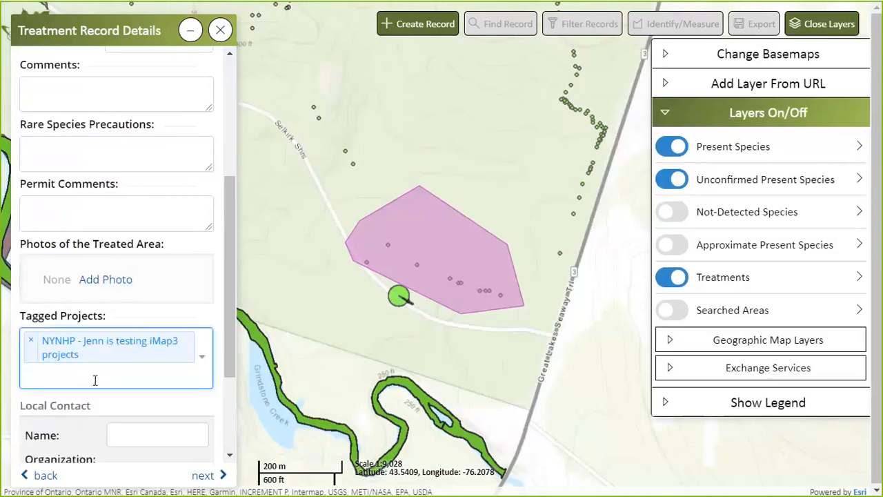
# Proceed to the treatment type details and set the treatment type to Chemical.
pyautogui.scroll(-1, 147, 273)
pyautogui.scroll(-1, 147, 273)
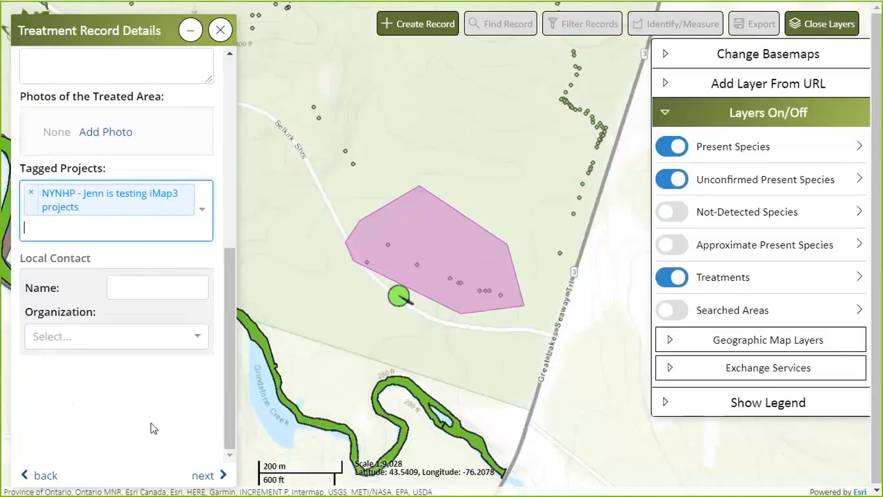
pyautogui.click(204, 476)
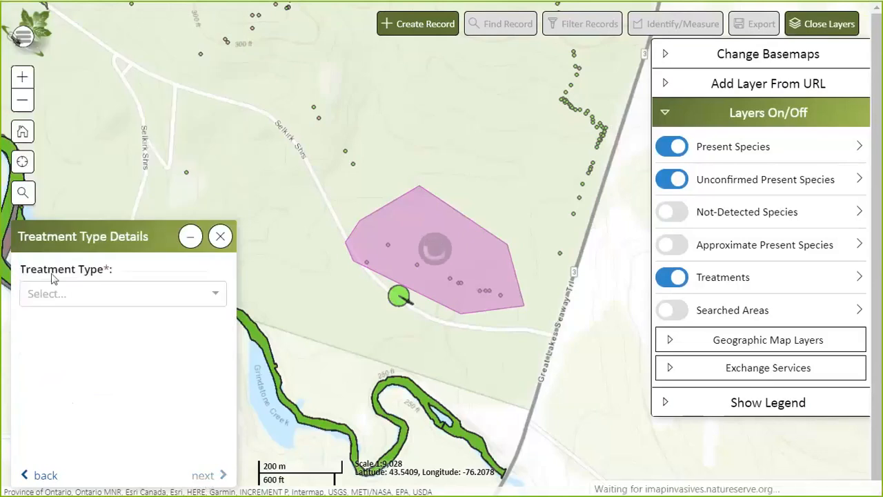
pyautogui.click(69, 291)
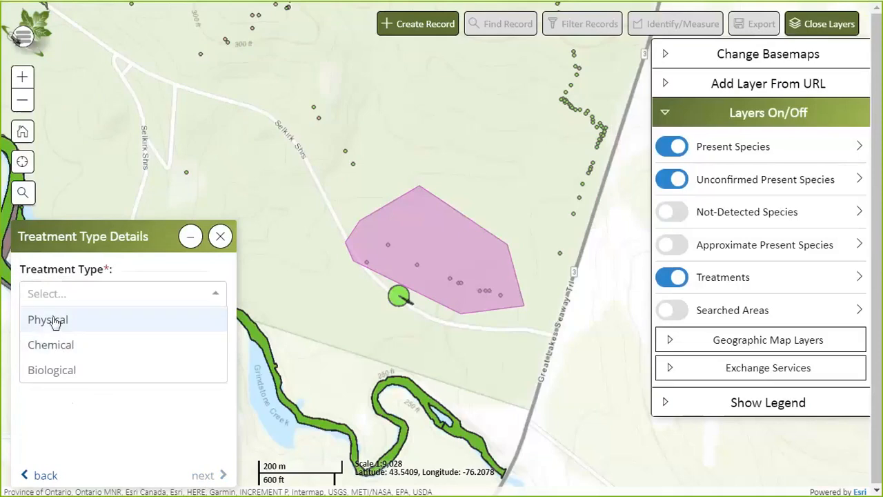
pyautogui.click(52, 345)
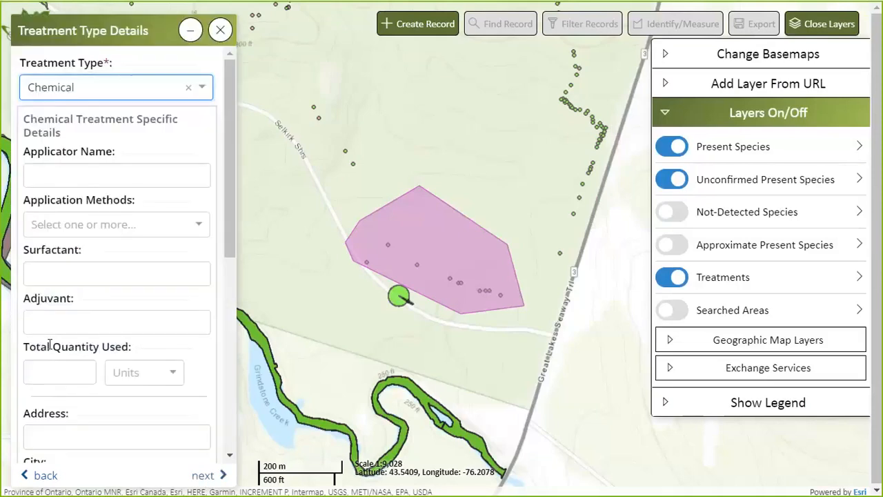
# Leave the applicator name blank and choose Foliar spray as the chemical application method.
pyautogui.click(73, 174)
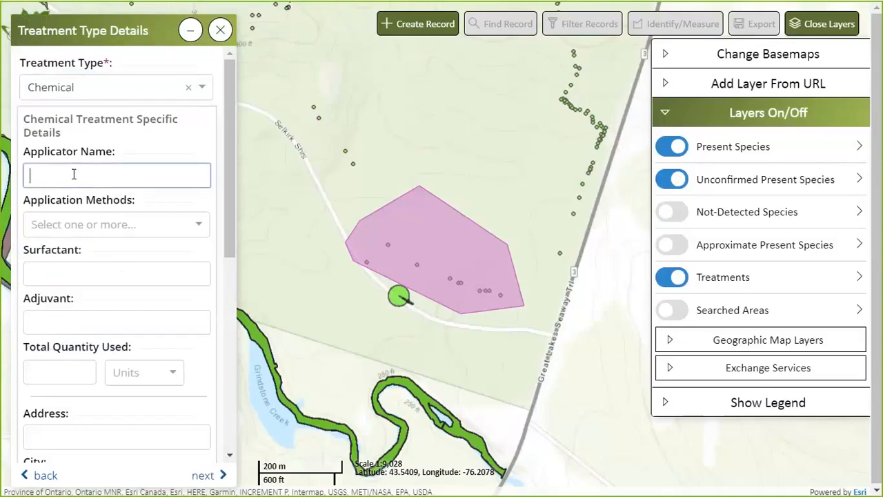
pyautogui.click(49, 224)
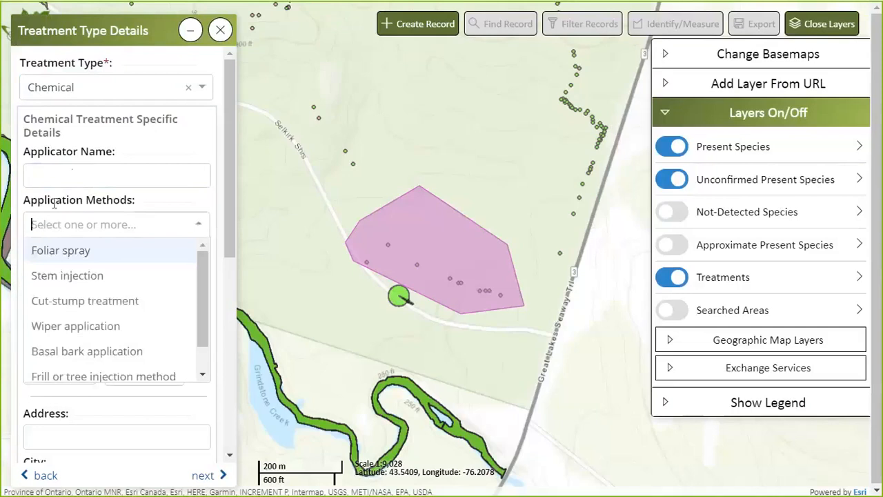
pyautogui.click(61, 178)
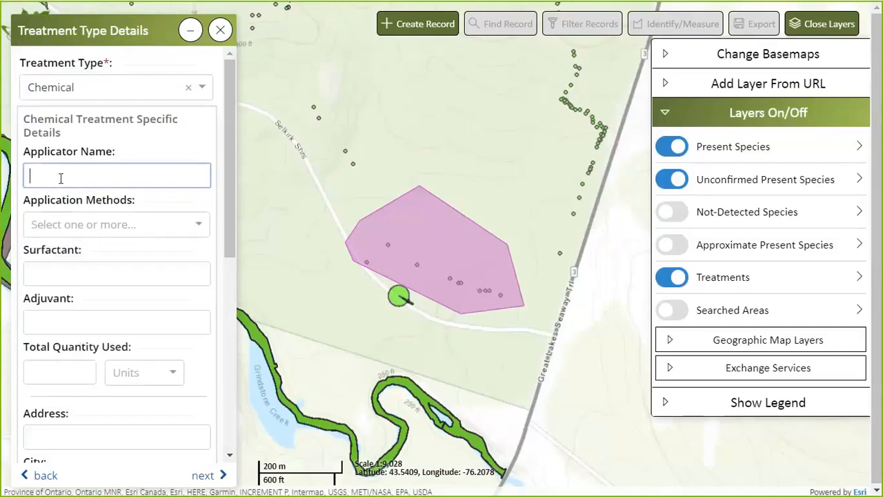
pyautogui.click(47, 225)
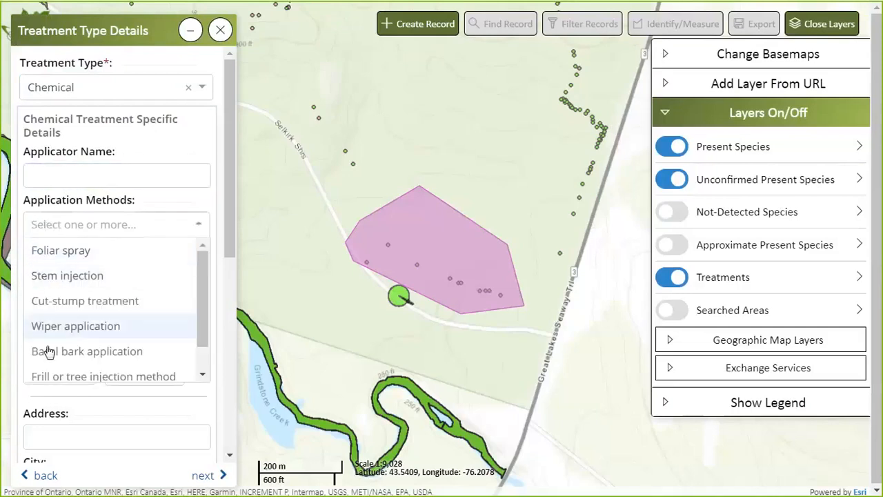
pyautogui.click(79, 253)
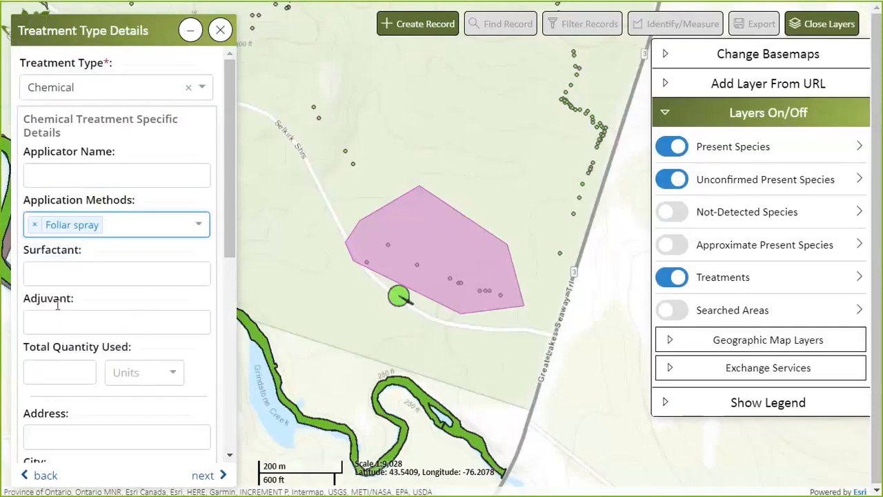
# Look over the remaining chemical treatment fields and proceed to the record summary.
pyautogui.scroll(-3, 102, 305)
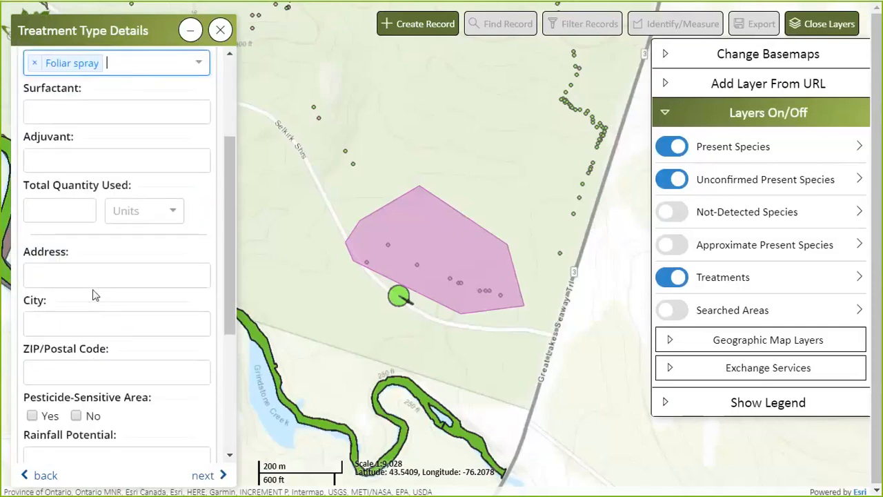
pyautogui.scroll(-4, 82, 314)
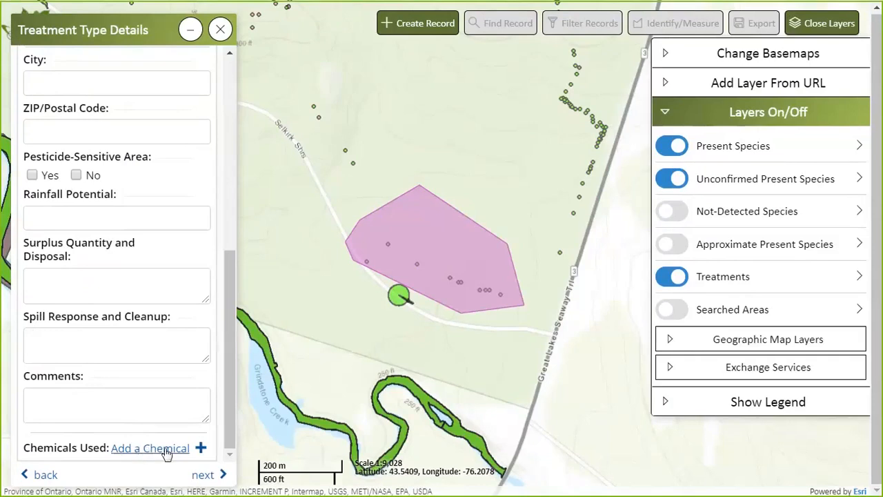
pyautogui.click(203, 475)
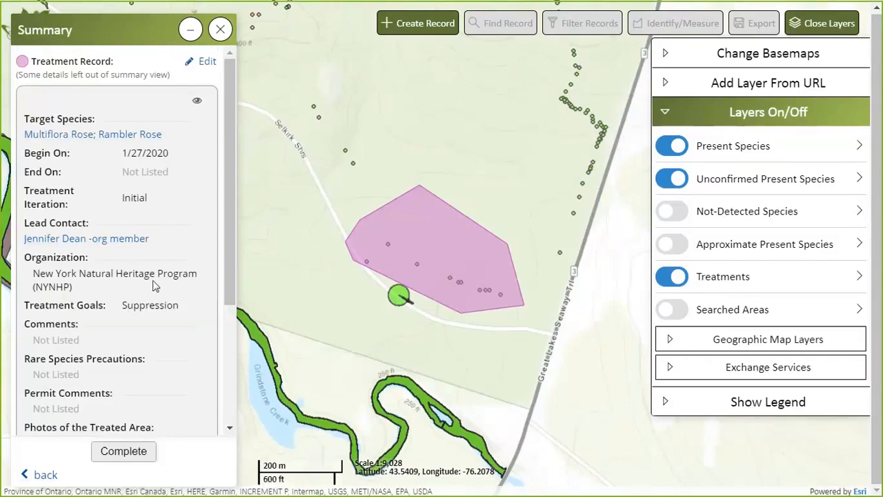
# Review the treatment record summary and complete the record to save it.
pyautogui.scroll(-5, 153, 284)
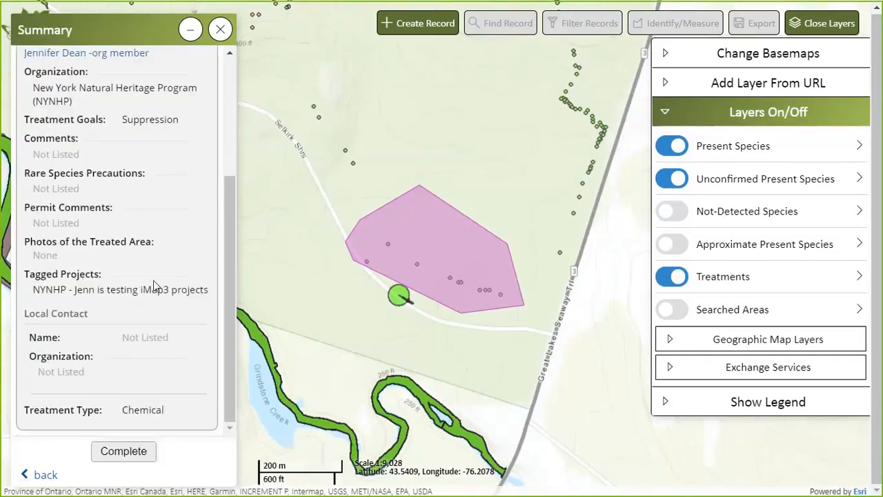
pyautogui.scroll(5, 153, 280)
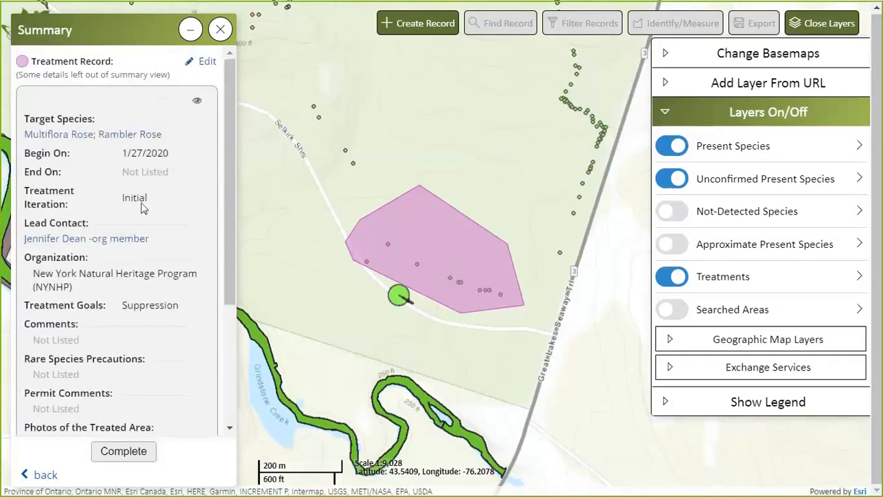
pyautogui.click(118, 455)
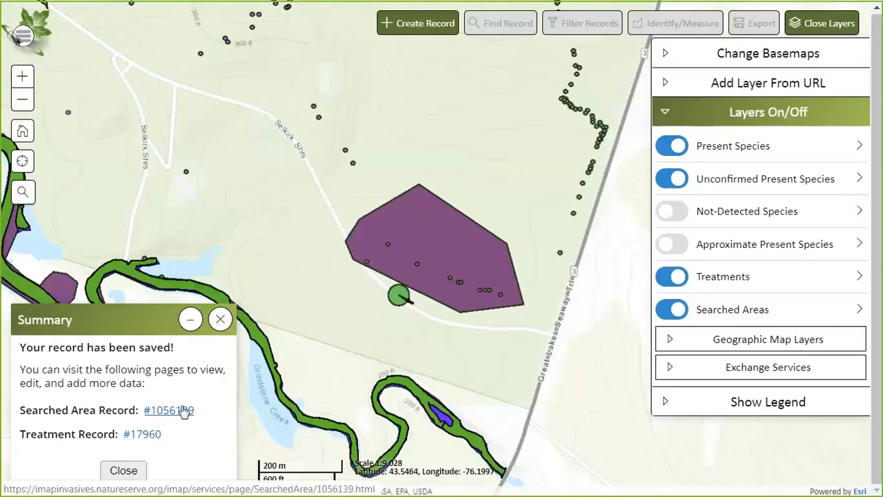
# Open the saved treatment record's page and examine its general details and chemical treatment details.
pyautogui.click(143, 437)
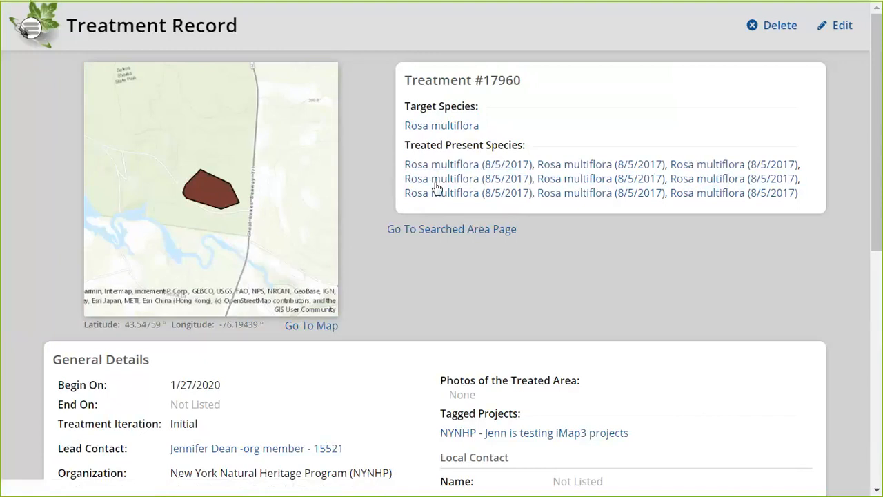
pyautogui.scroll(-1, 384, 281)
pyautogui.scroll(-1, 386, 285)
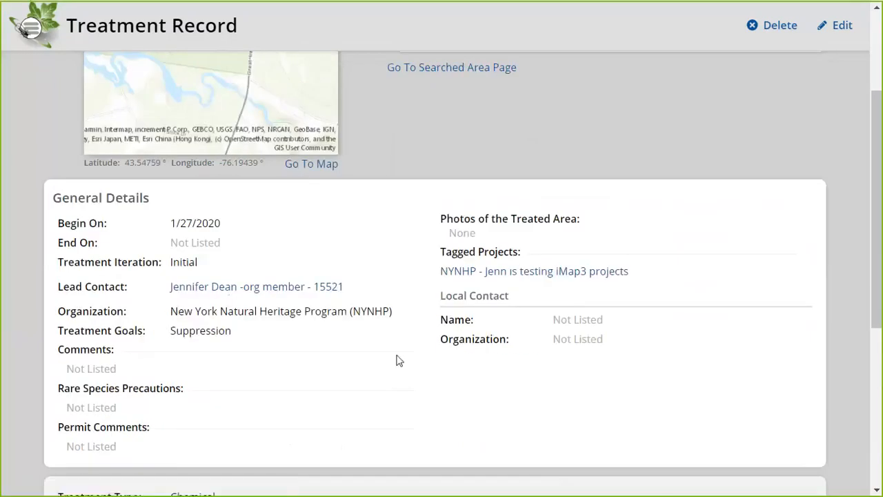
pyautogui.scroll(-4, 399, 360)
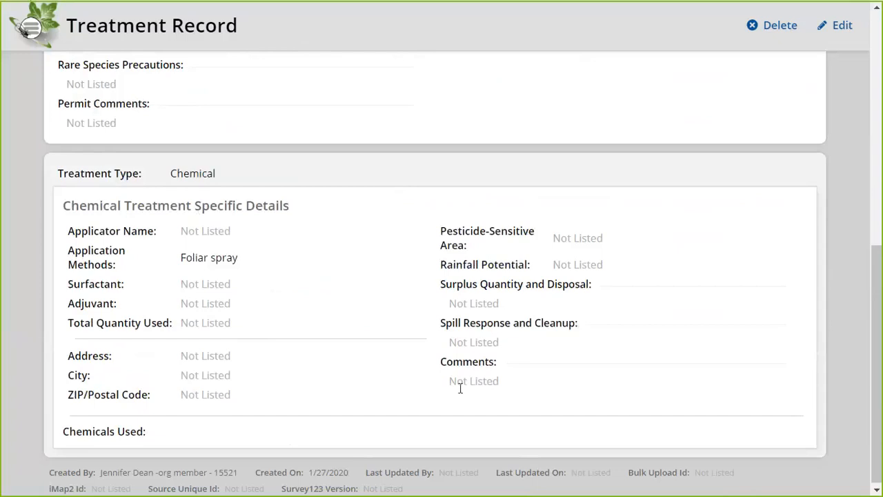
pyautogui.scroll(6, 460, 389)
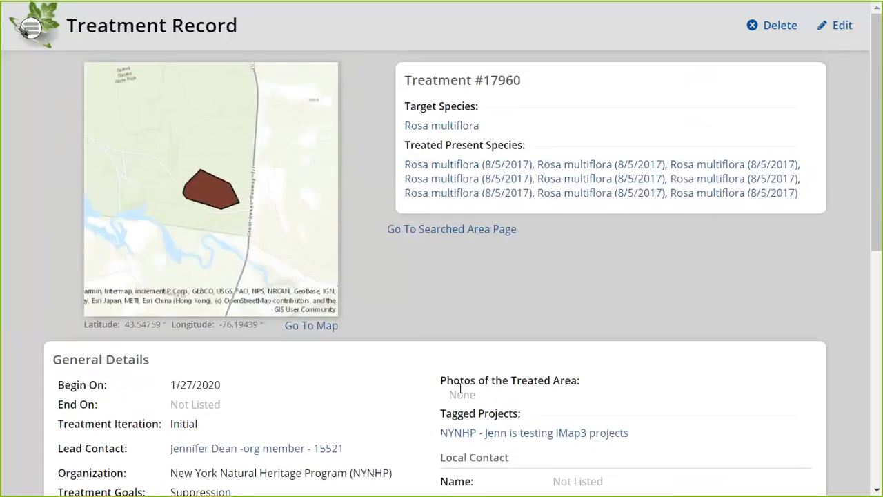
# Open the treatment's searched area page and expand its details section for editing.
pyautogui.click(420, 234)
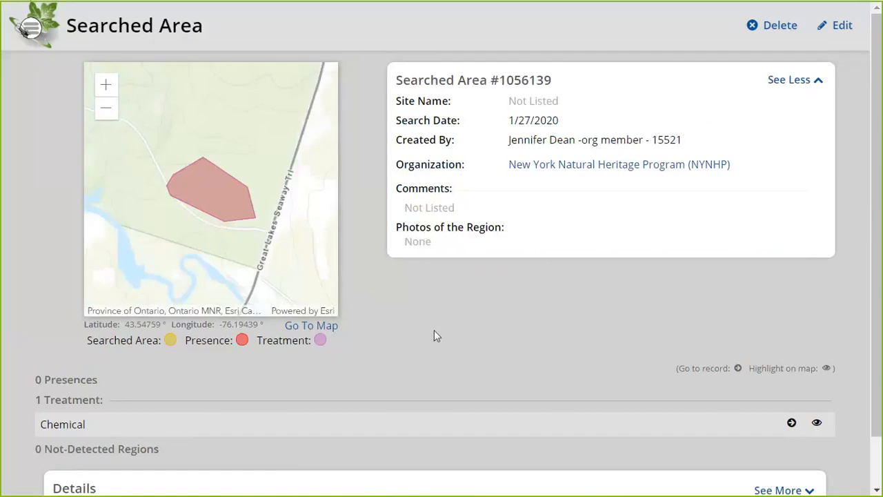
pyautogui.scroll(-1, 434, 331)
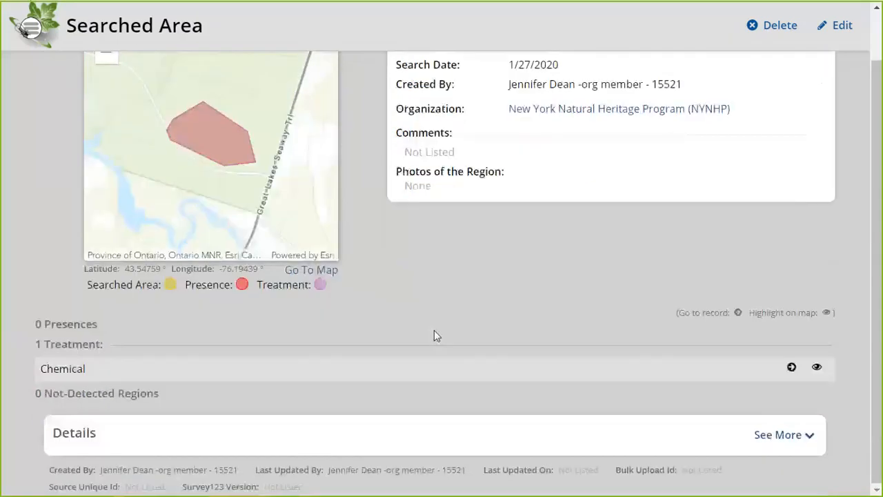
pyautogui.click(843, 25)
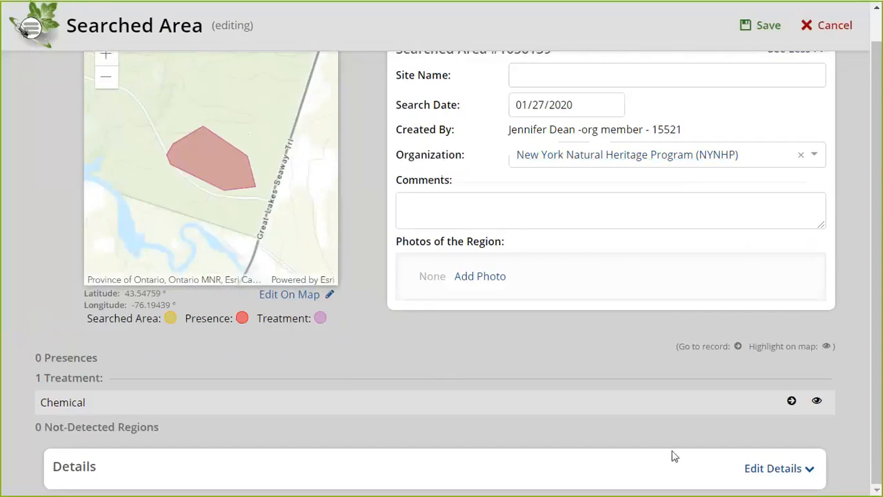
pyautogui.click(770, 469)
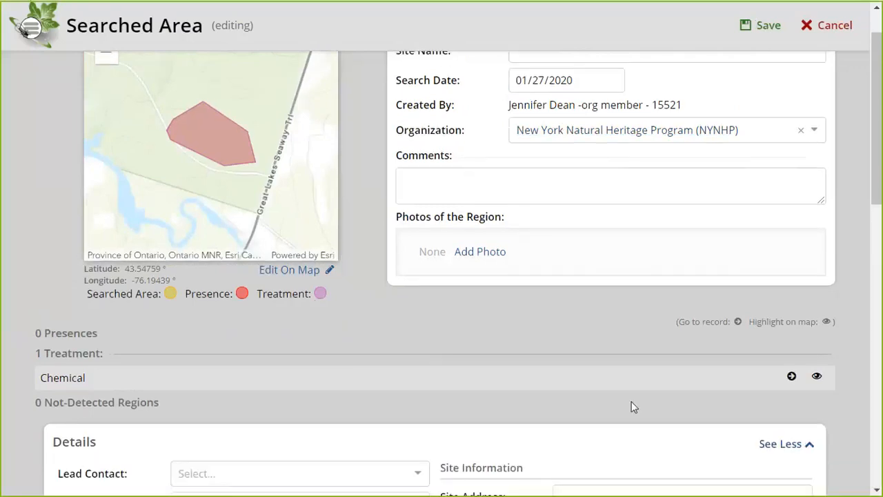
# Examine the searched area's survey, site, weather and crew fields, and leave editing without saving.
pyautogui.scroll(-3, 602, 400)
pyautogui.scroll(-2, 603, 400)
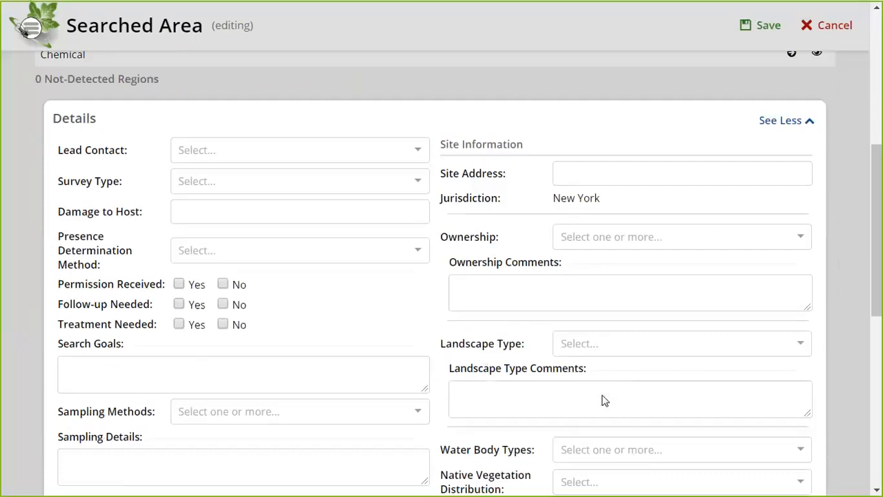
pyautogui.scroll(-1, 603, 401)
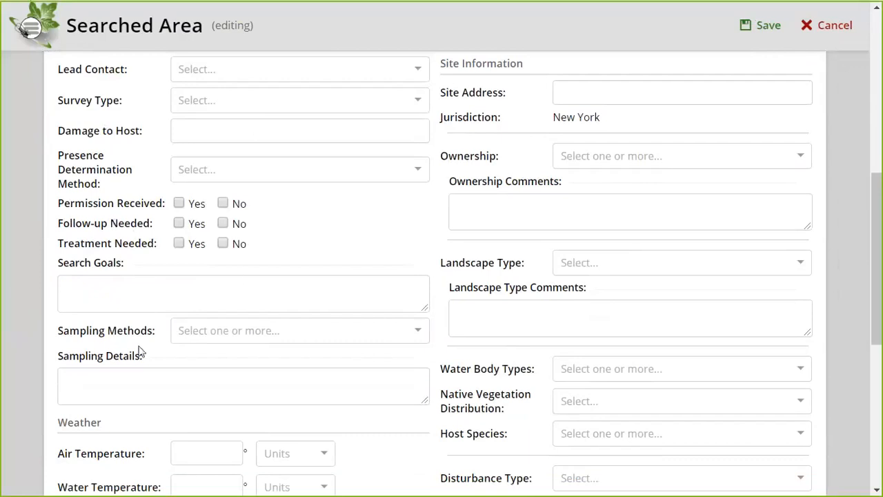
pyautogui.scroll(-1, 133, 374)
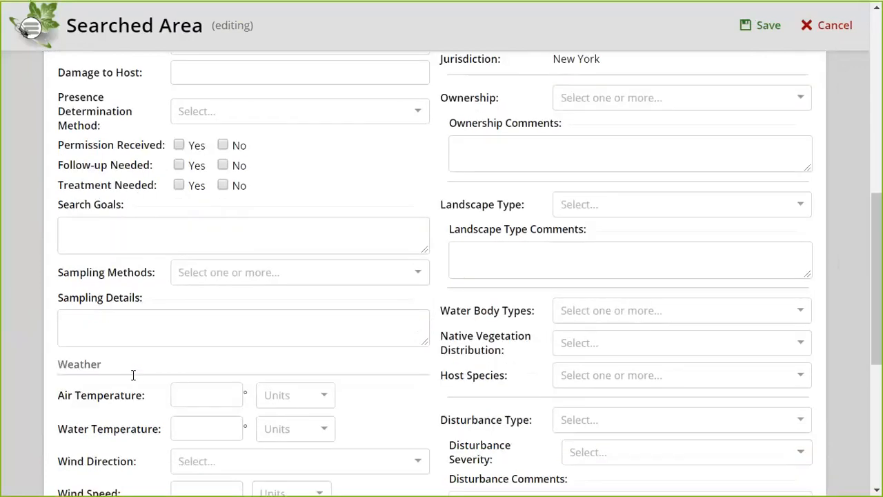
pyautogui.scroll(-1, 133, 374)
pyautogui.scroll(-5, 133, 375)
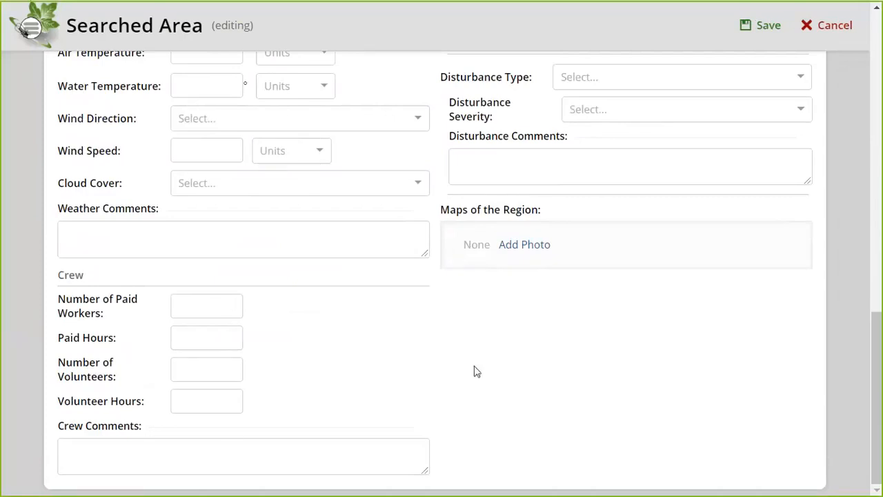
pyautogui.scroll(2, 475, 371)
pyautogui.scroll(-1, 475, 371)
pyautogui.scroll(6, 475, 371)
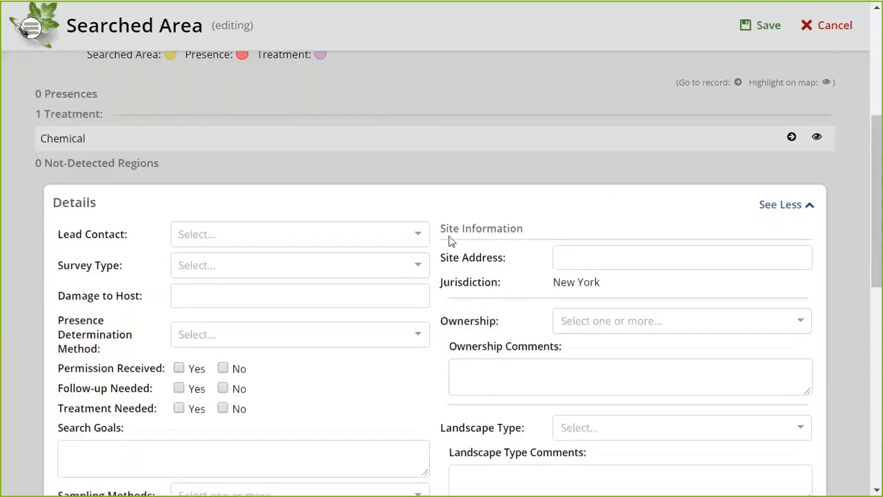
pyautogui.click(826, 26)
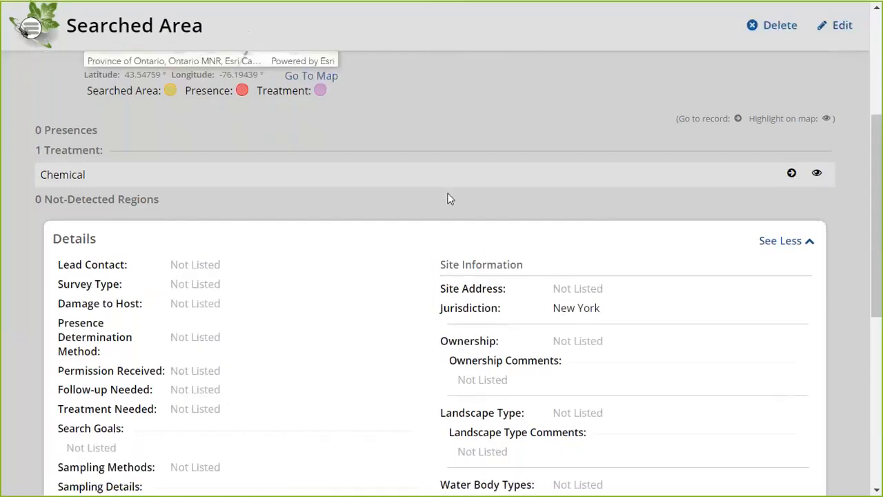
# Delete the searched area record and all records underneath it, giving Test Record as the removal reason.
pyautogui.scroll(4, 448, 196)
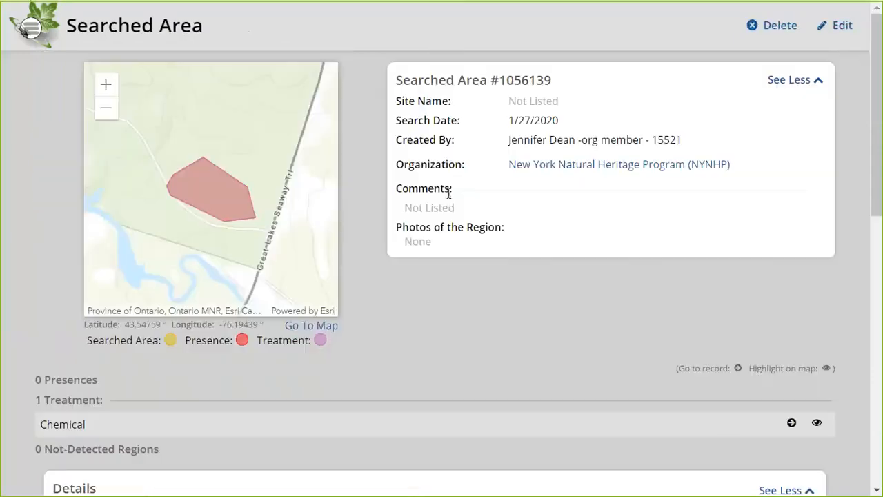
pyautogui.click(779, 28)
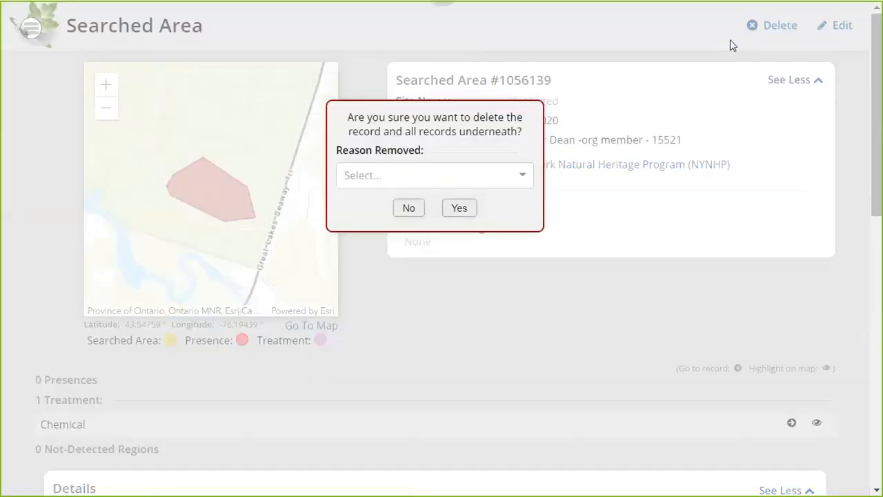
pyautogui.click(385, 182)
pyautogui.click(372, 202)
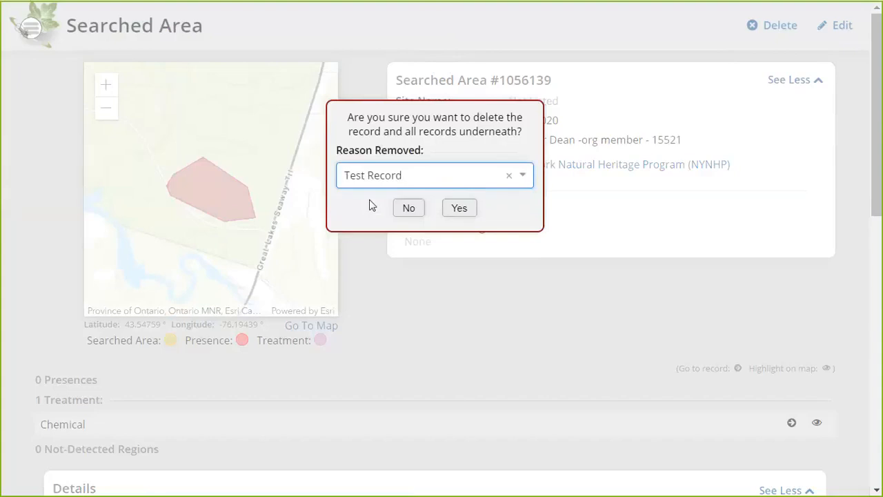
pyautogui.click(461, 207)
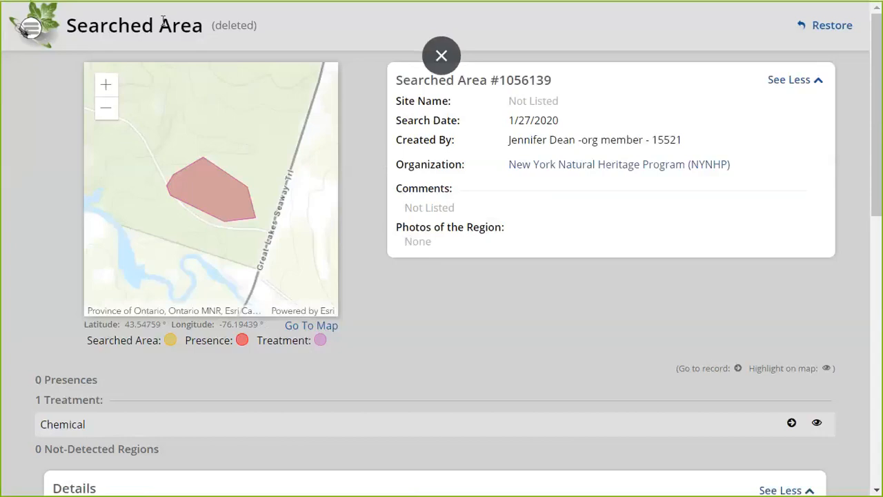
# Exit the full-screen view and return to the map page.
pyautogui.press('F11')
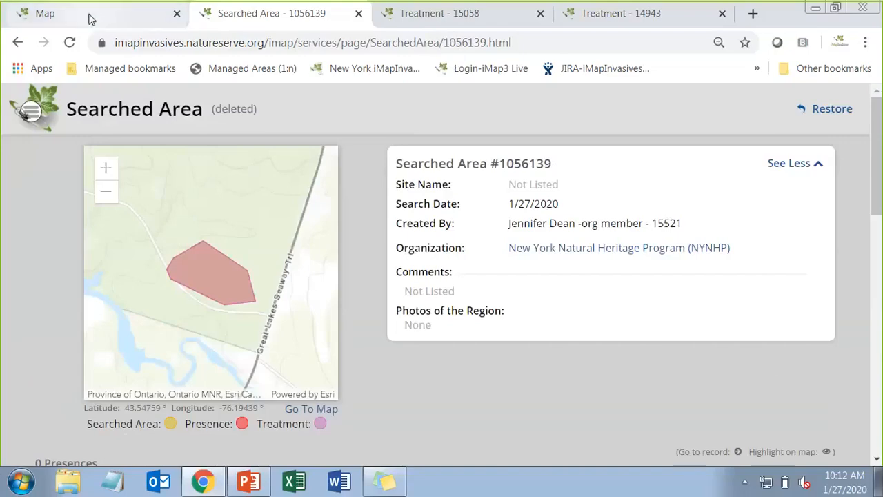
pyautogui.click(89, 18)
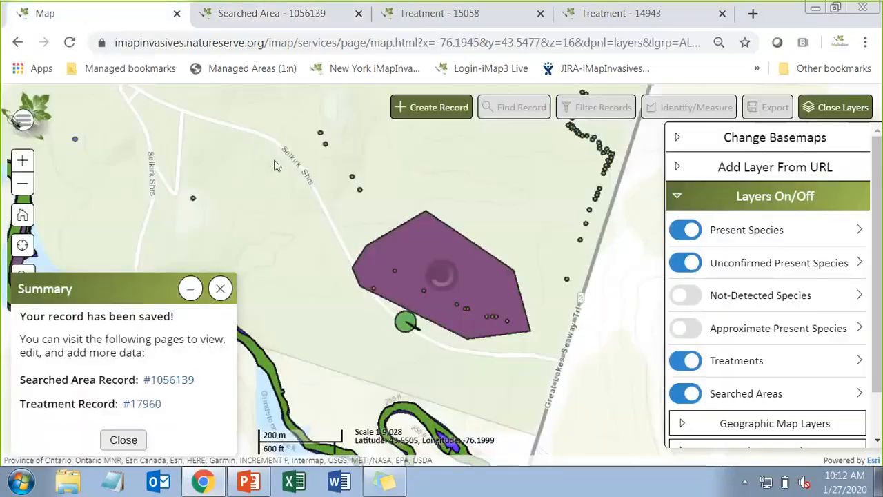
# Close the saved-record summary, start a Multi-Record Searched Area, and draw its five-vertex polygon around the points just above Selkirk Shrs road.
pyautogui.click(220, 289)
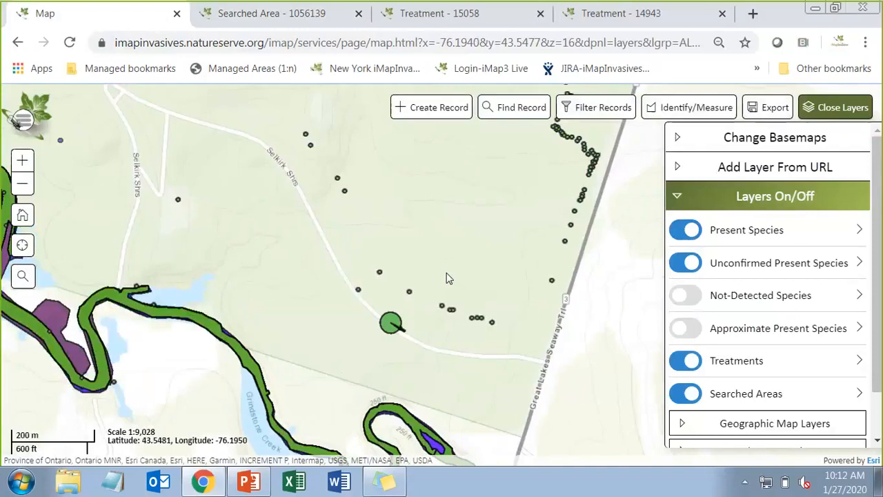
pyautogui.click(441, 113)
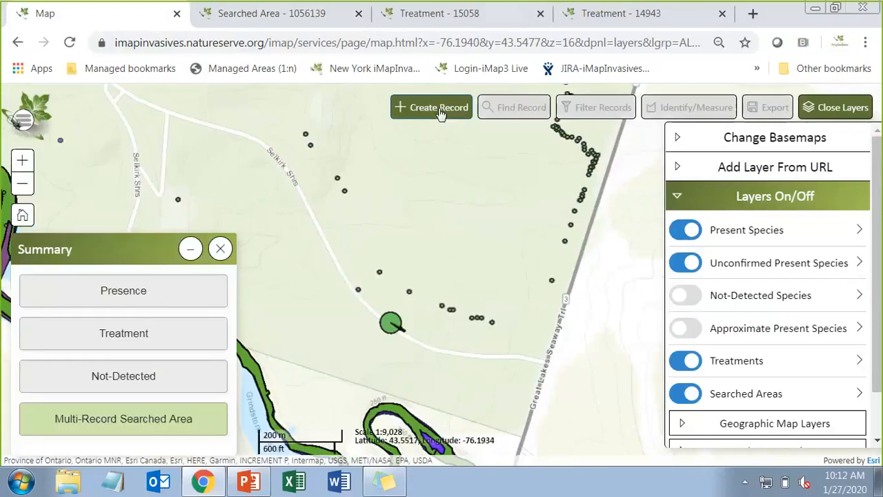
pyautogui.click(135, 421)
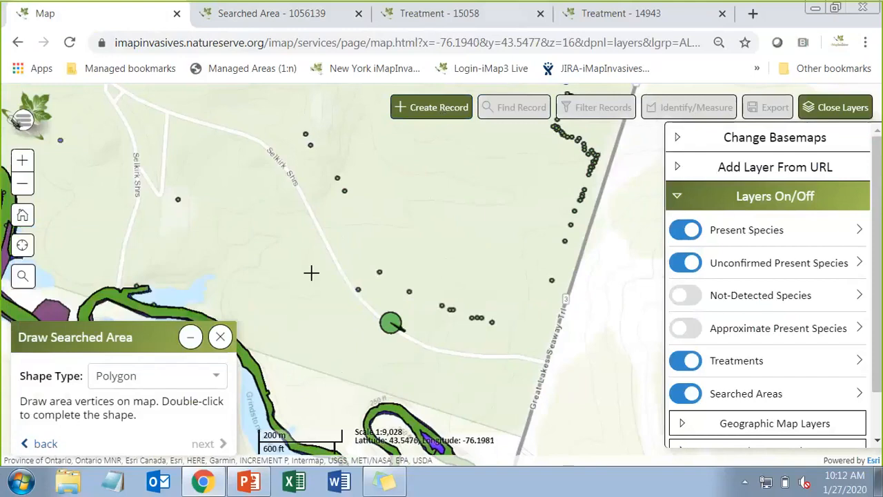
pyautogui.click(352, 250)
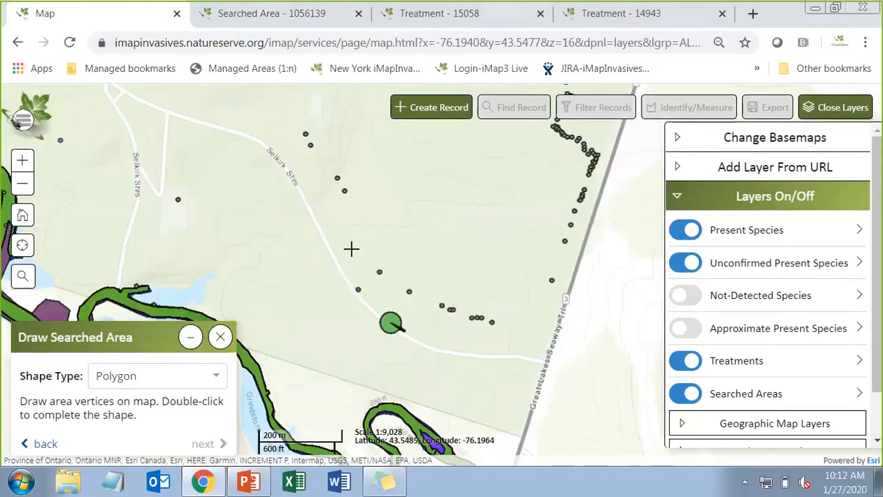
pyautogui.click(483, 274)
pyautogui.click(517, 330)
pyautogui.click(454, 333)
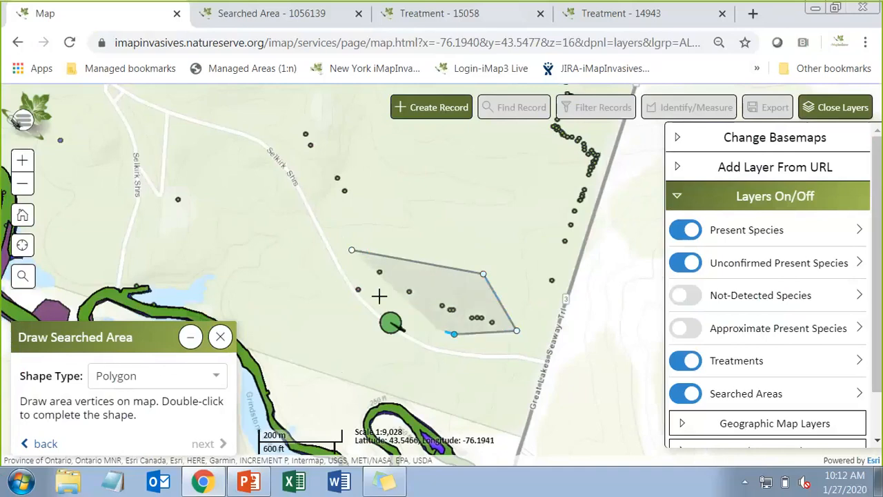
pyautogui.doubleClick(351, 271)
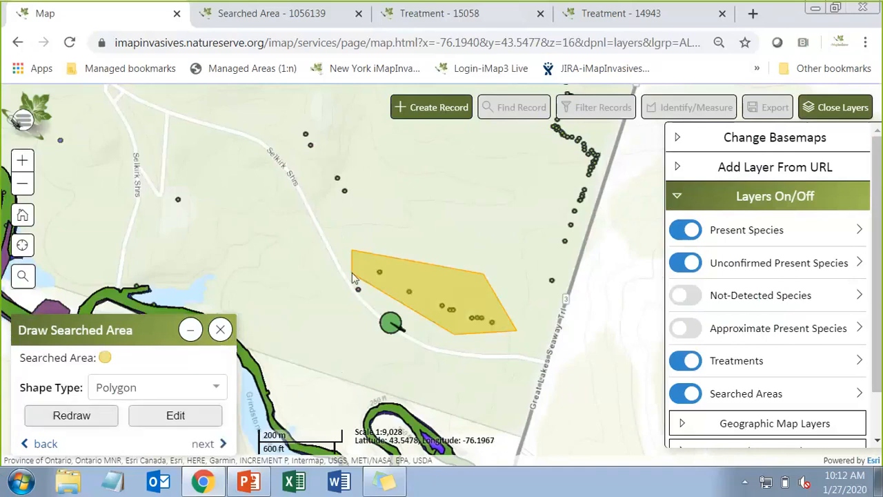
# Begin adding a point presence record to the searched area, and abandon the unsaved record creation.
pyautogui.click(205, 445)
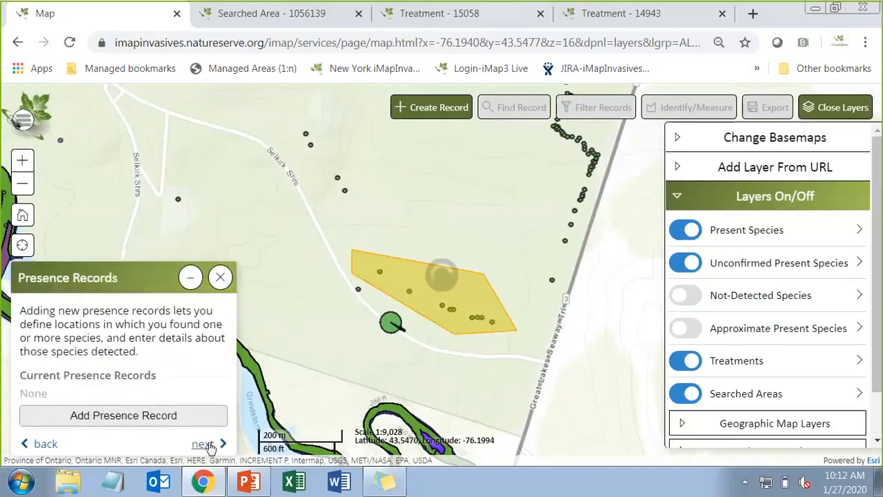
pyautogui.click(123, 418)
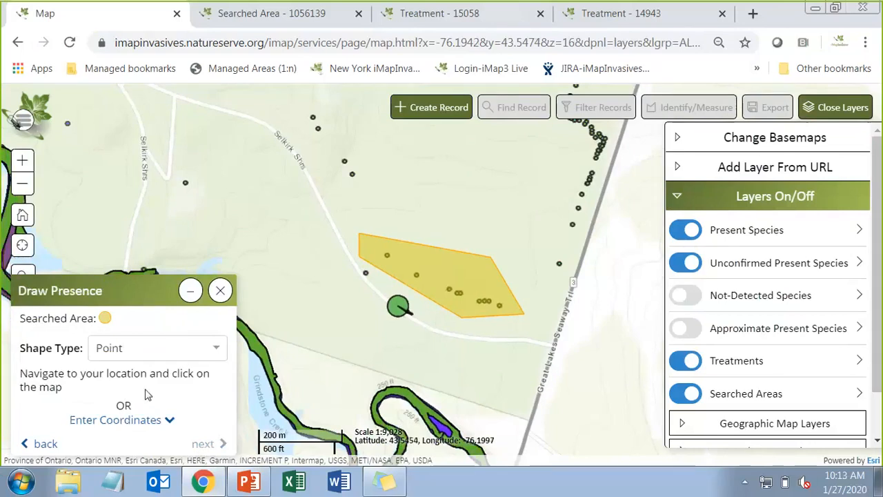
pyautogui.click(219, 292)
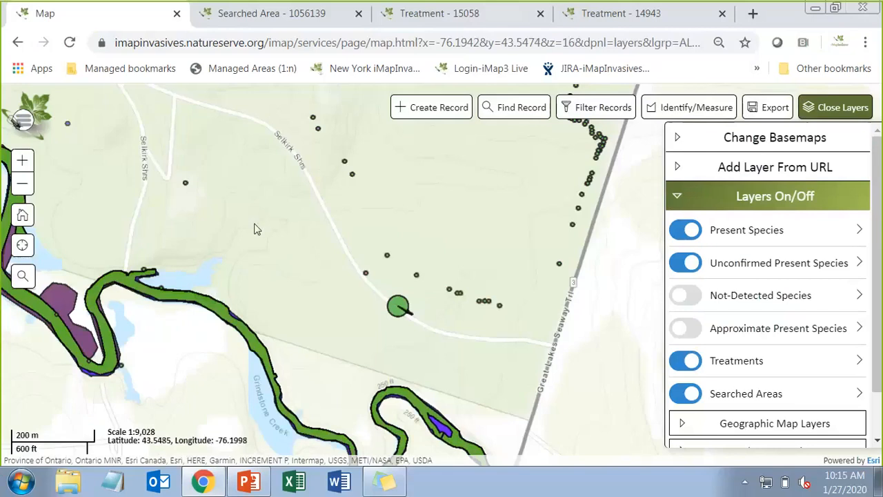
pyautogui.scroll(-1, 255, 229)
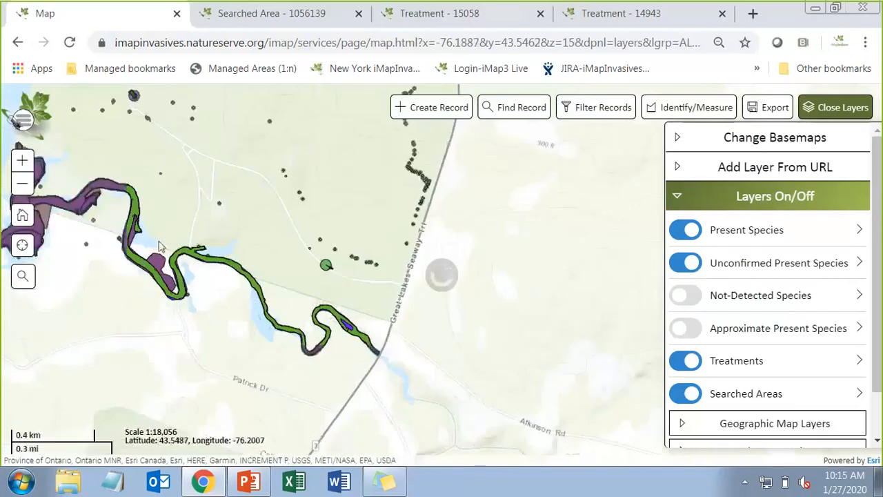
pyautogui.moveTo(112, 273); pyautogui.dragTo(189, 295)
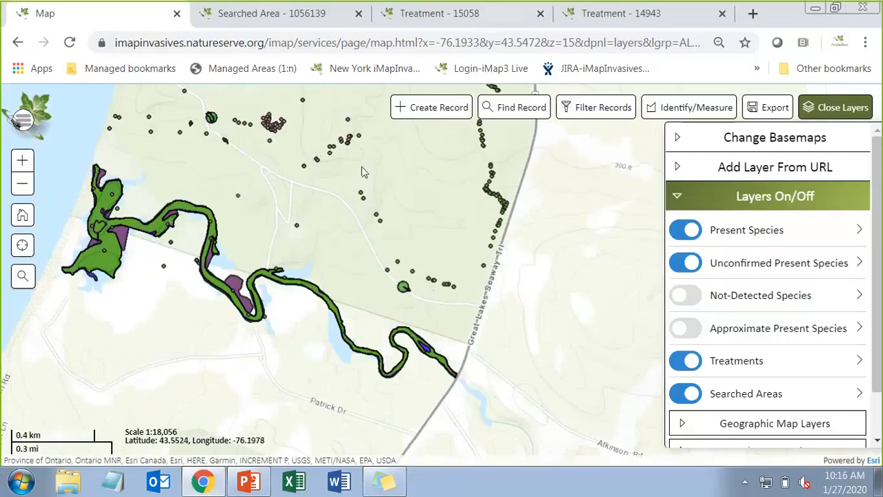
pyautogui.scroll(-1, 347, 217)
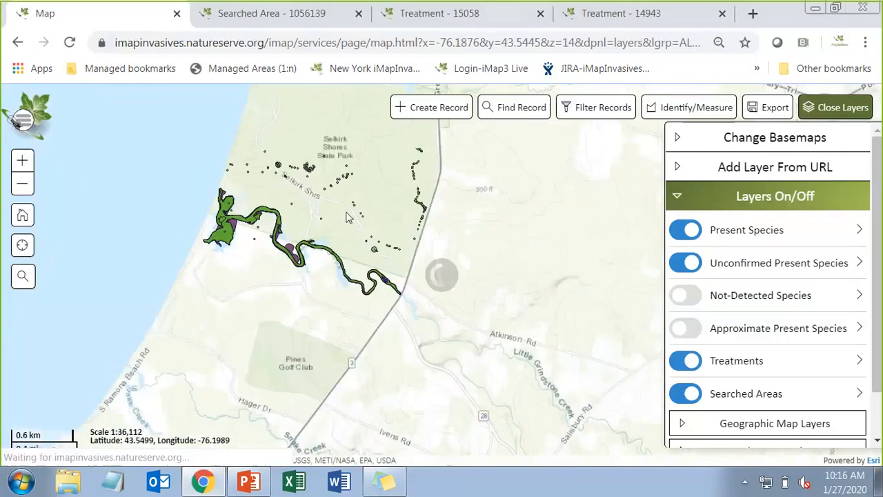
pyautogui.scroll(-4, 347, 217)
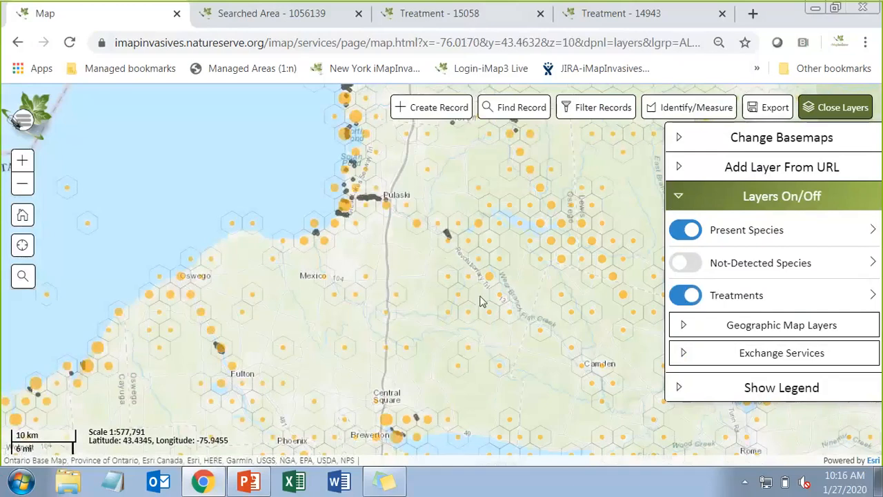
pyautogui.scroll(-1, 482, 302)
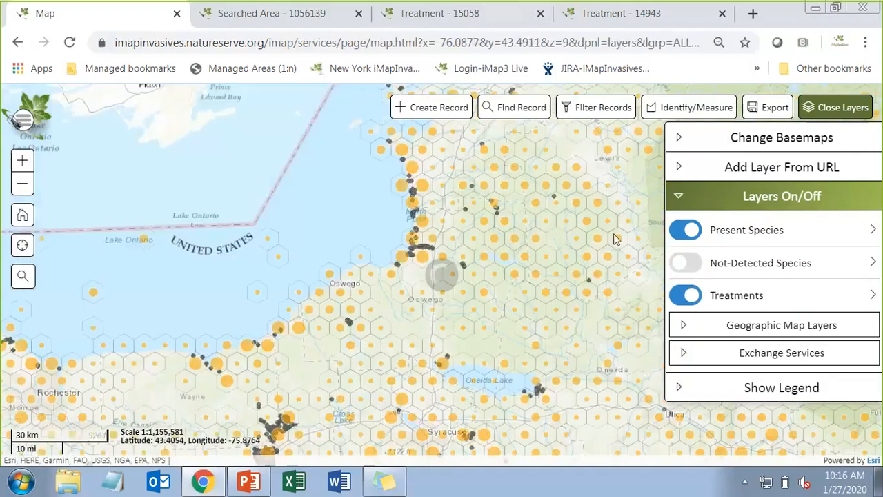
# Fill in the record finder with type Treatment and record ID 589, and dismiss it without running the search.
pyautogui.click(519, 109)
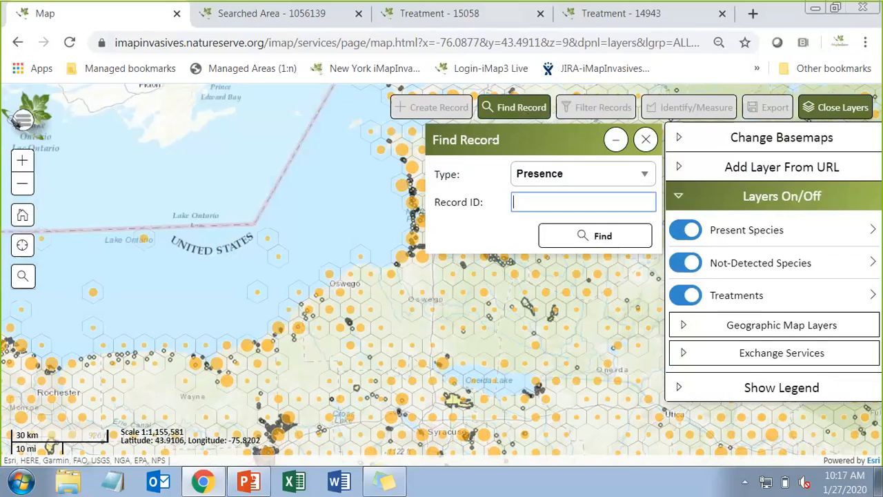
pyautogui.click(533, 205)
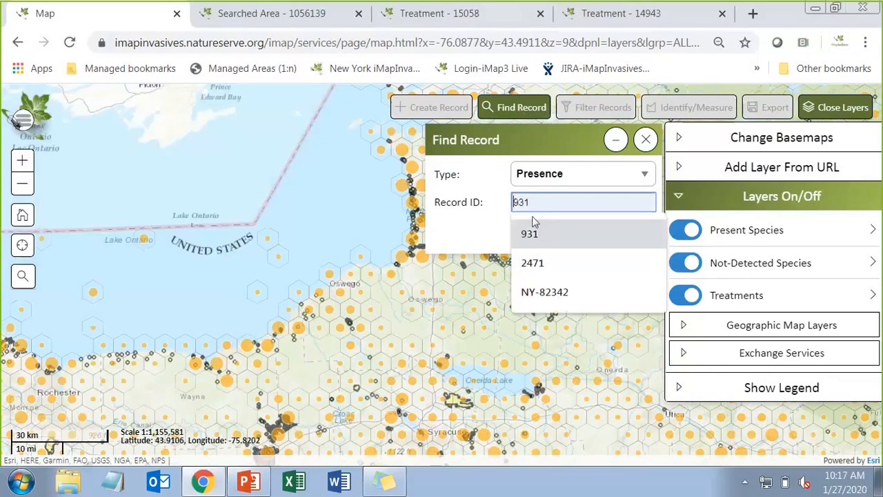
pyautogui.click(546, 173)
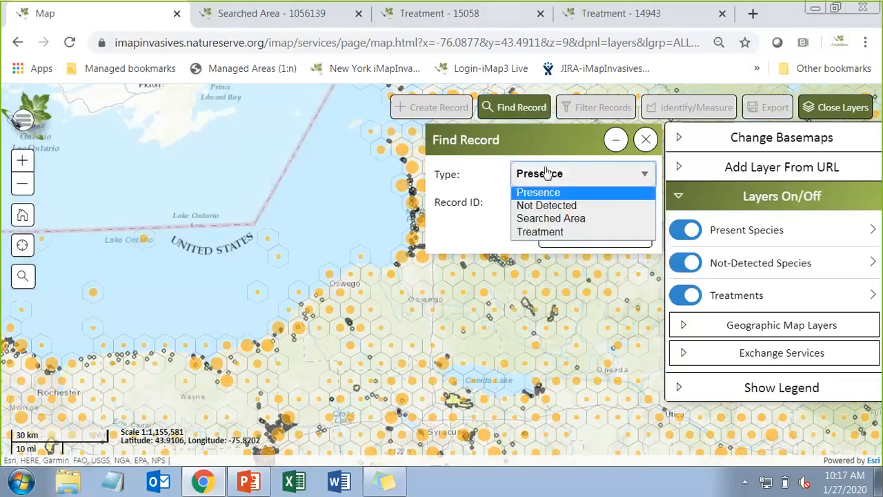
pyautogui.click(541, 231)
pyautogui.click(538, 202)
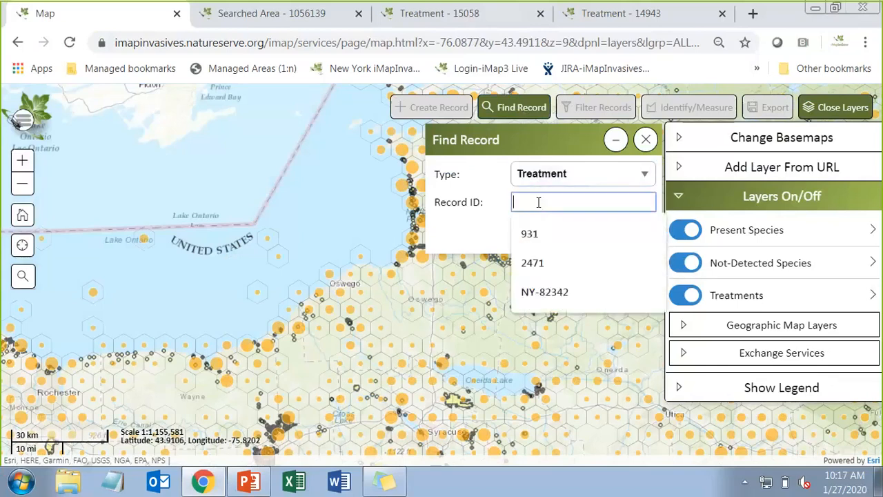
pyautogui.write('589')
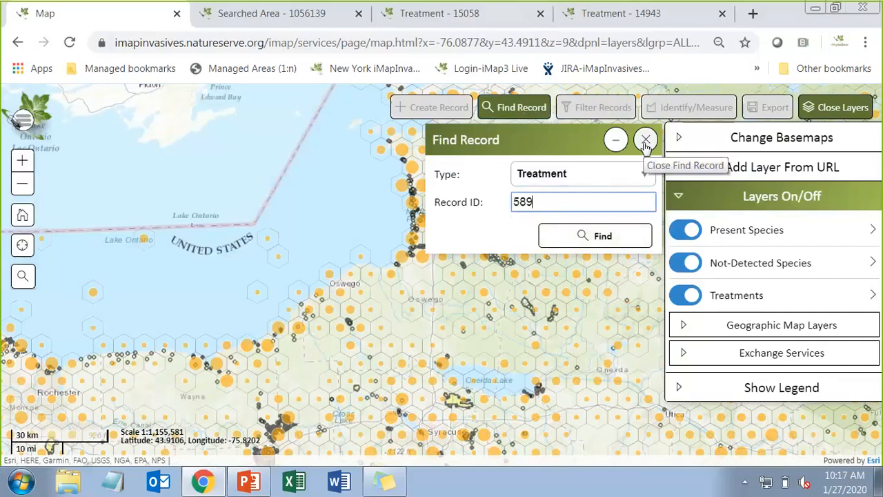
pyautogui.click(645, 141)
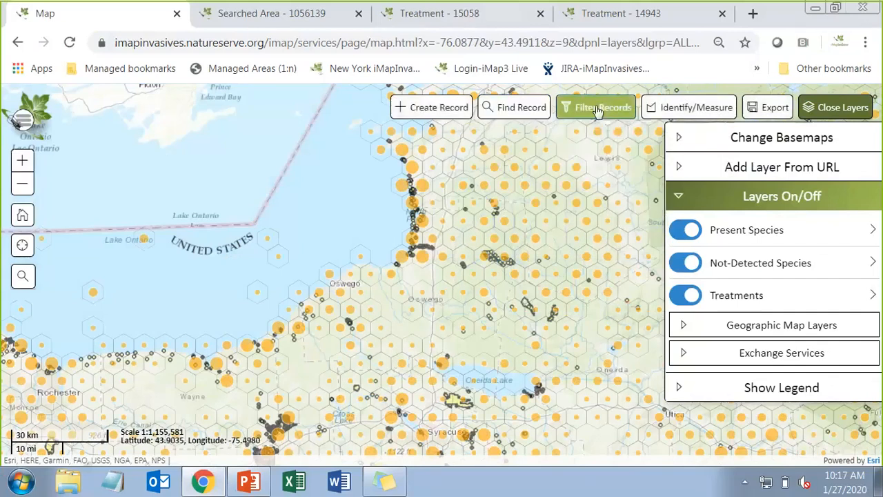
# Enter full-screen view, apply a filter on your own records, and minimize the filter dialog to inspect the map.
pyautogui.click(598, 112)
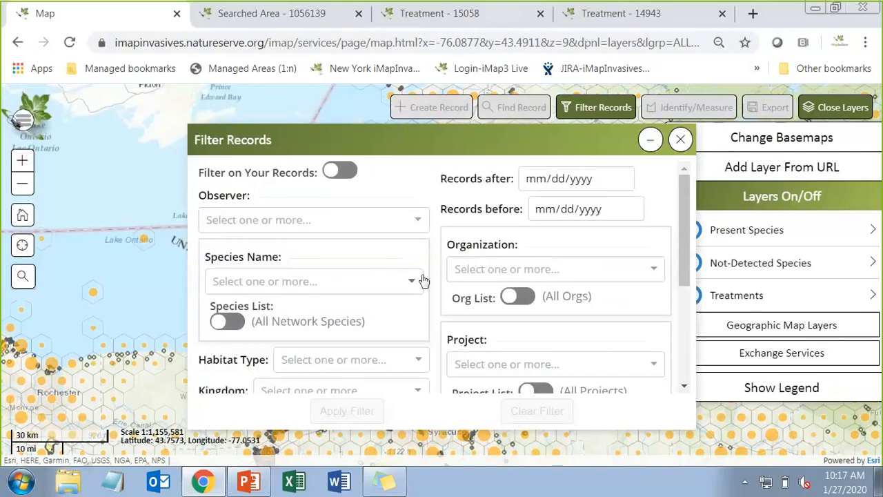
pyautogui.press('F11')
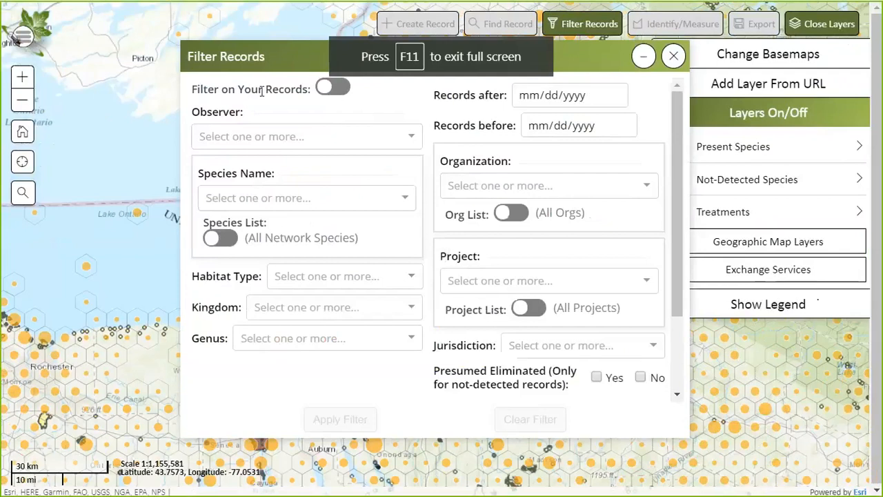
pyautogui.click(335, 89)
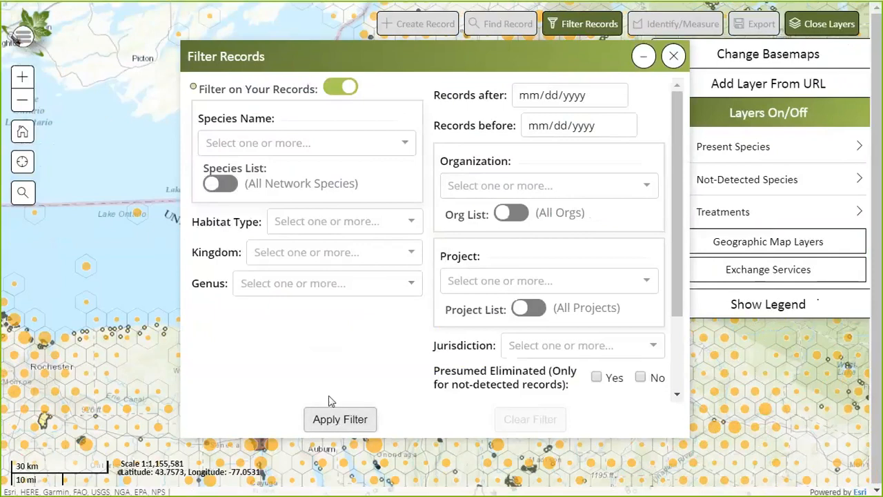
pyautogui.click(333, 418)
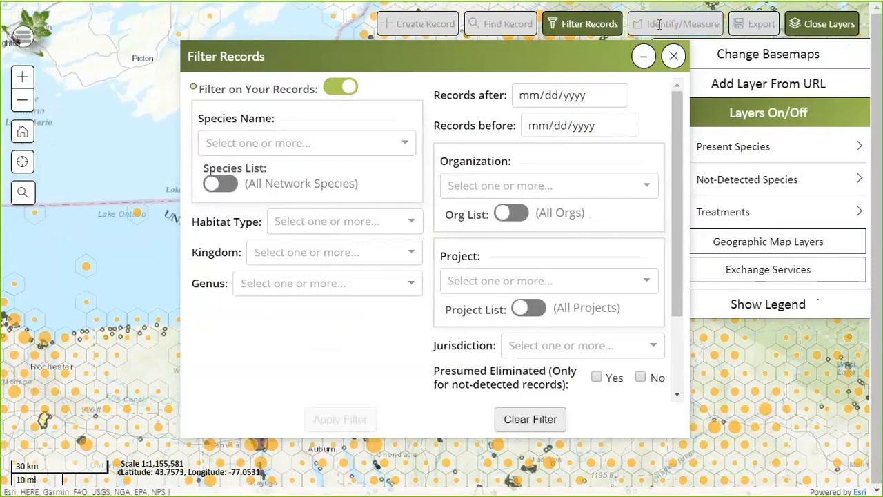
pyautogui.click(645, 56)
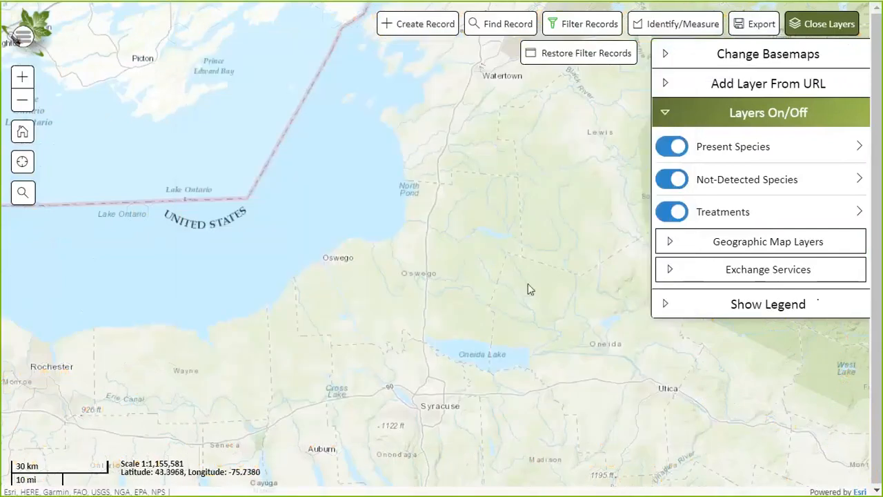
pyautogui.scroll(-2, 527, 288)
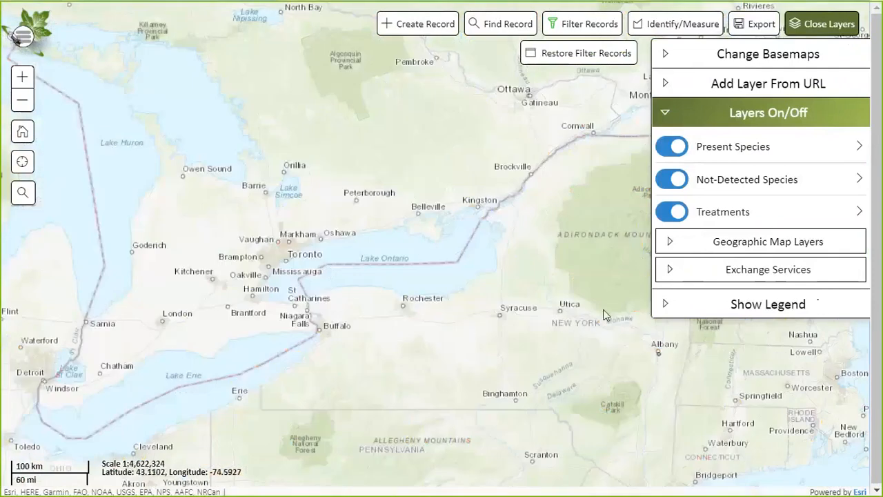
pyautogui.moveTo(570, 309); pyautogui.dragTo(479, 318)
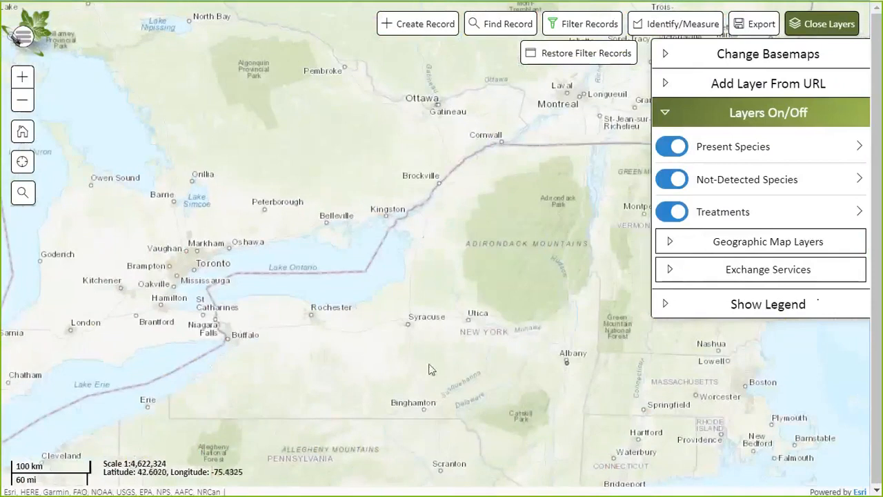
pyautogui.scroll(1, 409, 290)
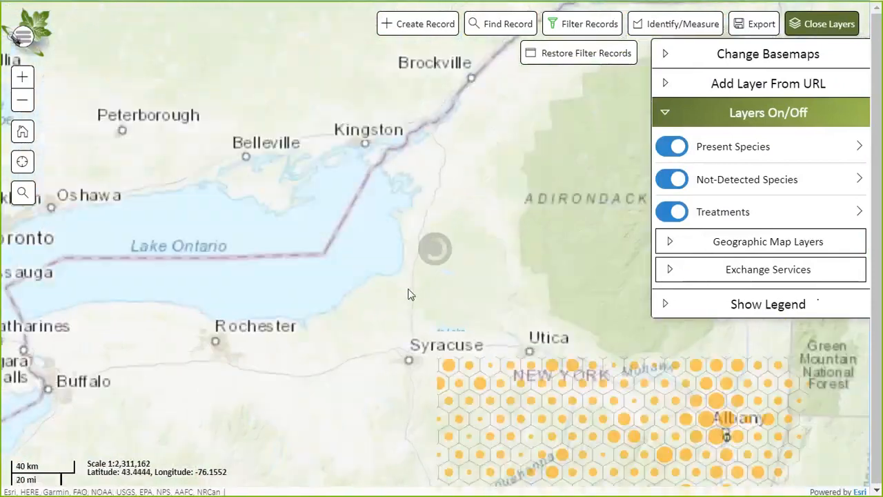
# Reopen the record filter settings, turn off filtering on your own records, and look at the Observer selection.
pyautogui.click(579, 27)
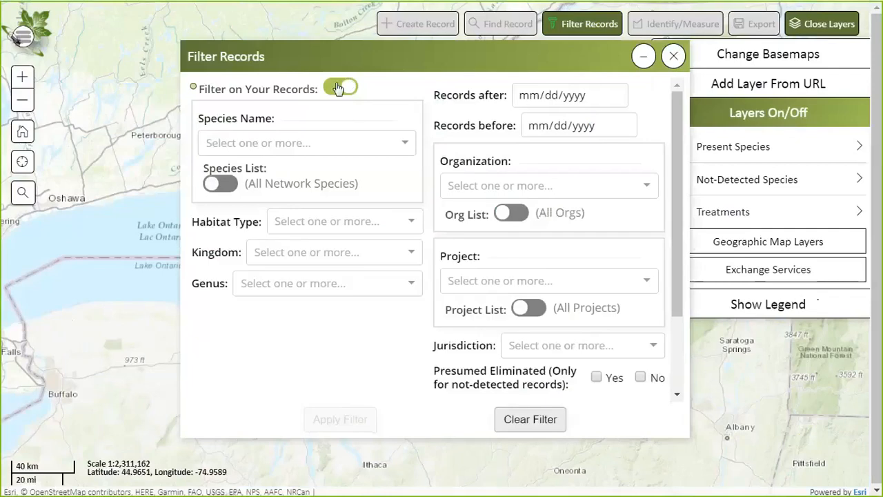
pyautogui.click(345, 86)
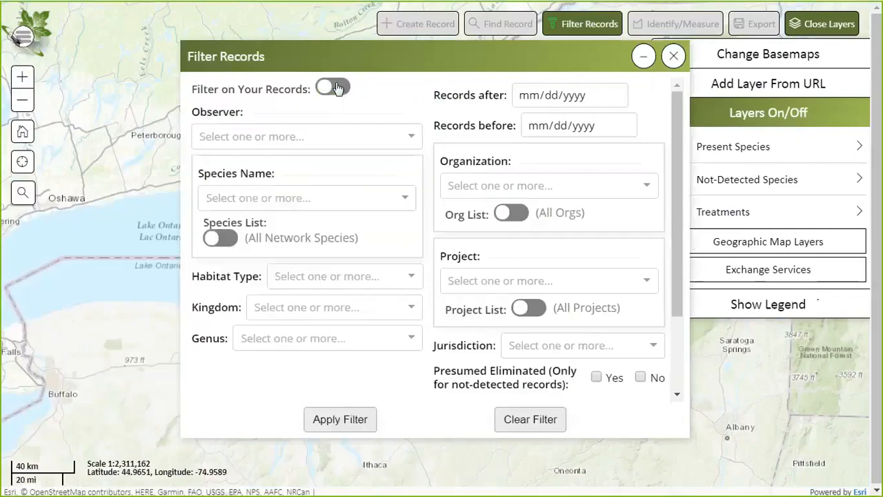
pyautogui.click(254, 138)
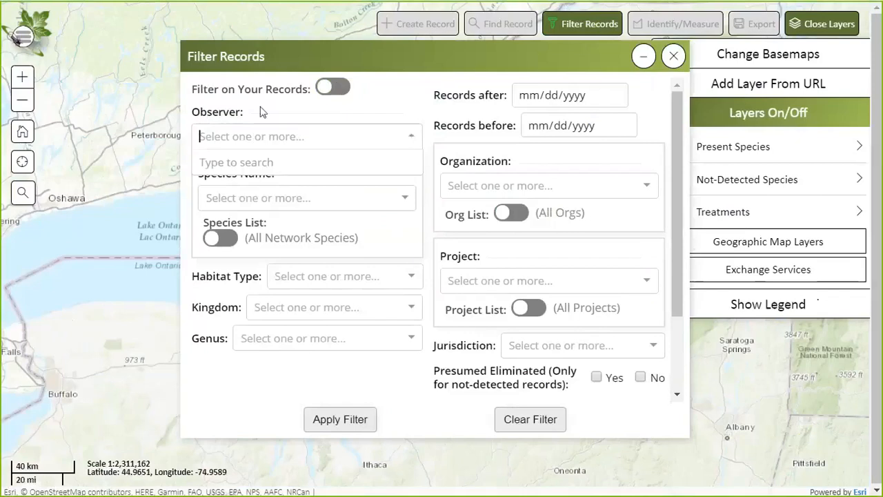
pyautogui.click(262, 112)
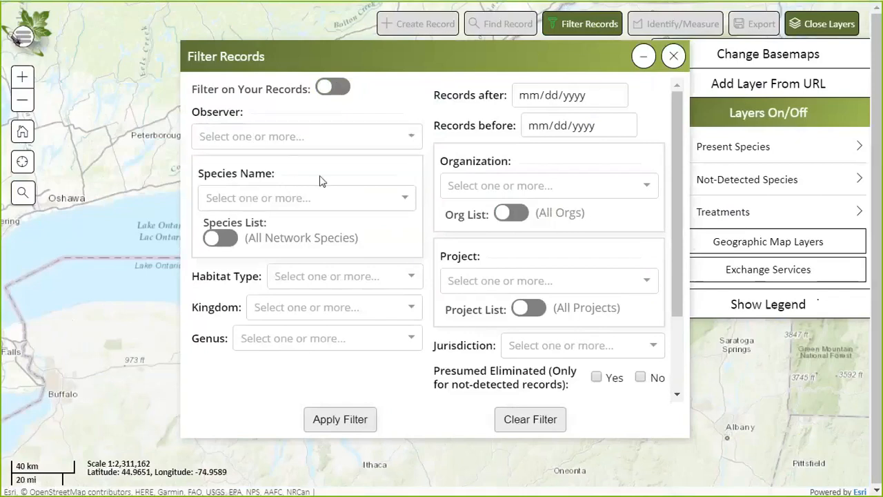
# Look through the Species Name choices and restrict the species list to New York Species.
pyautogui.click(251, 199)
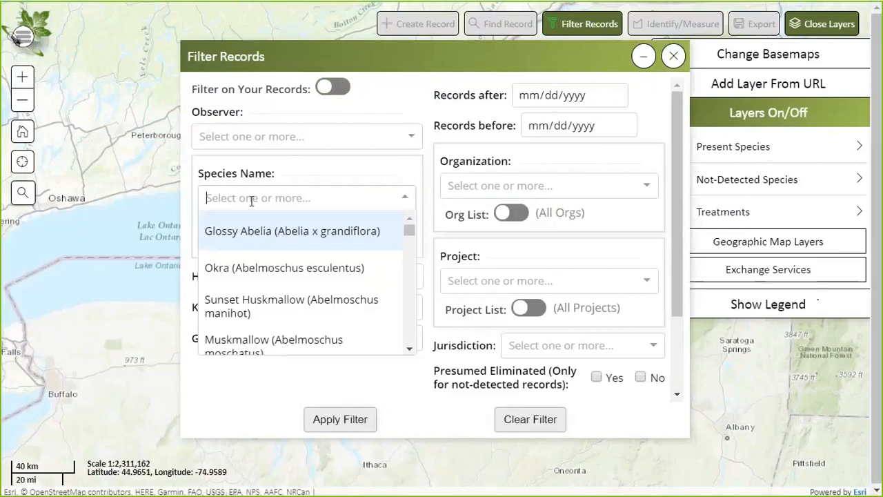
pyautogui.click(285, 185)
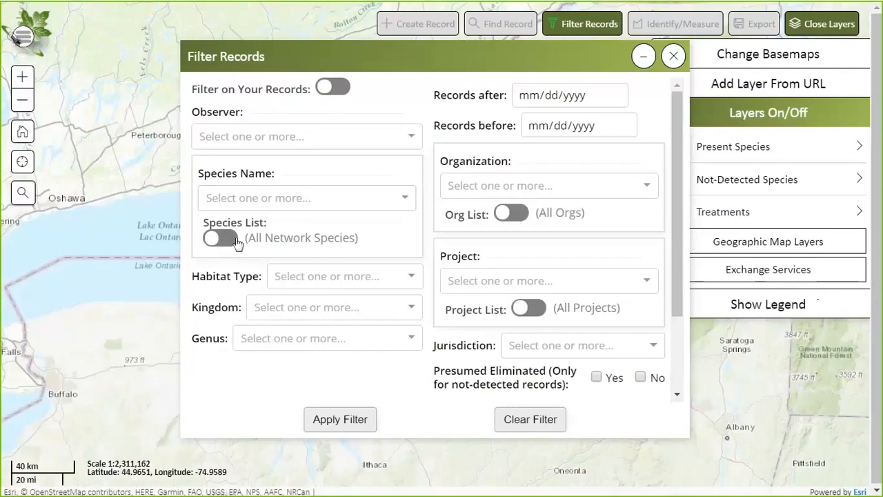
pyautogui.click(230, 238)
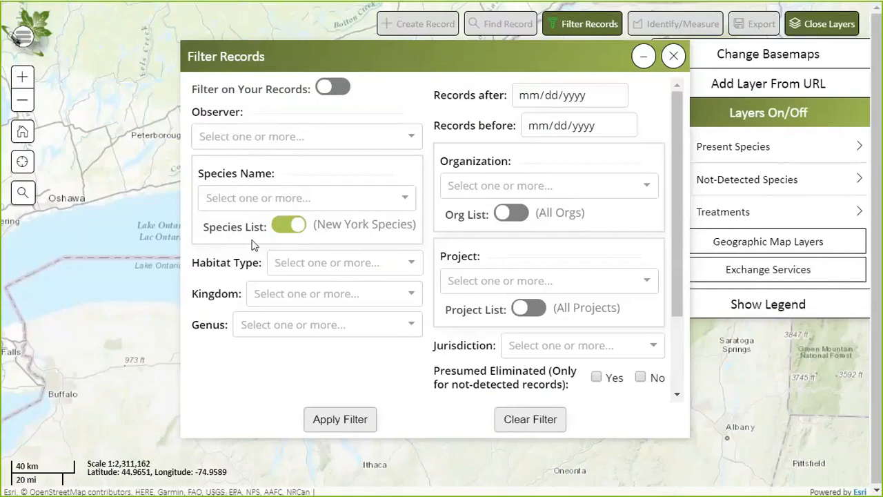
# Search the New York Species list for "knotwee" and look through the matches without selecting any.
pyautogui.click(230, 198)
pyautogui.write('knotwee')
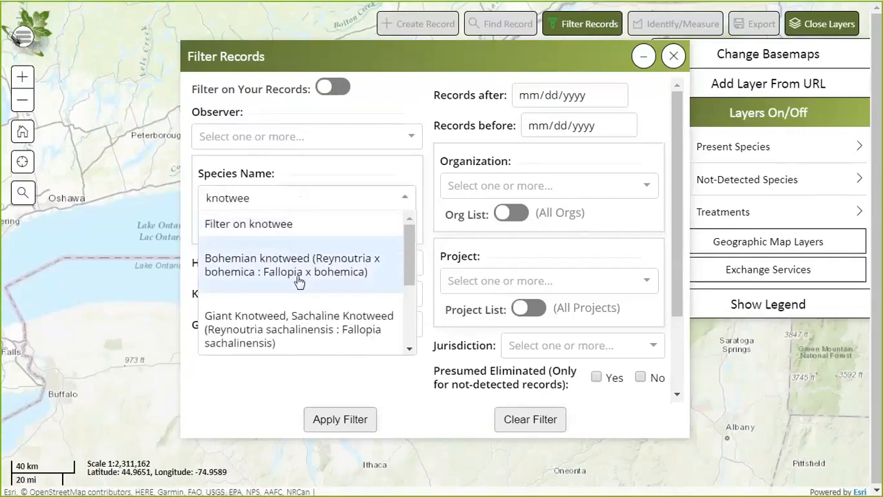
pyautogui.moveTo(409, 253)
pyautogui.mouseDown()
pyautogui.moveTo(407, 284)
pyautogui.moveTo(405, 238)
pyautogui.mouseUp()
pyautogui.click(359, 170)
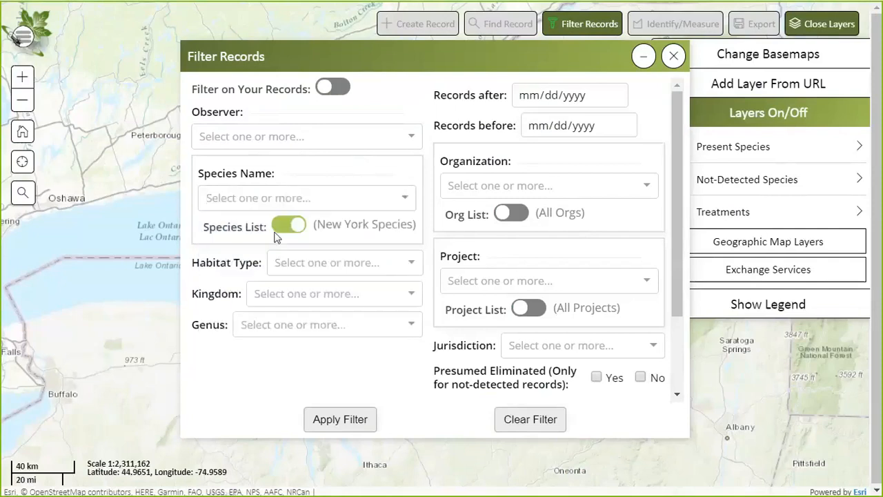
# Switch the species list to all species, look through the "knotwee" matches there, and restore the New York Species list.
pyautogui.click(280, 225)
pyautogui.click(261, 198)
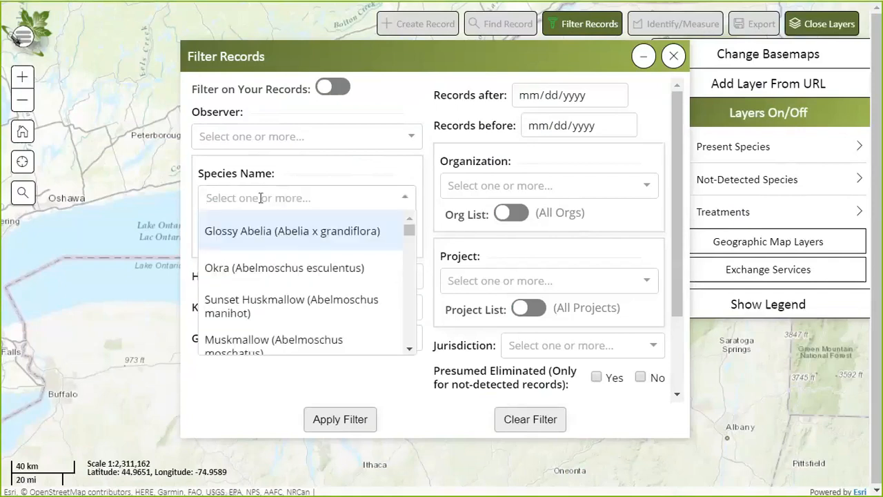
pyautogui.write('knotwee')
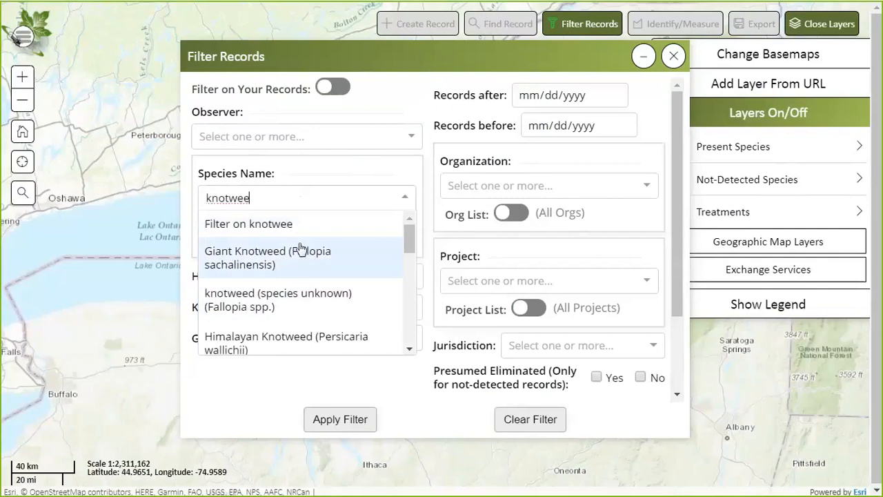
pyautogui.click(346, 183)
pyautogui.click(223, 238)
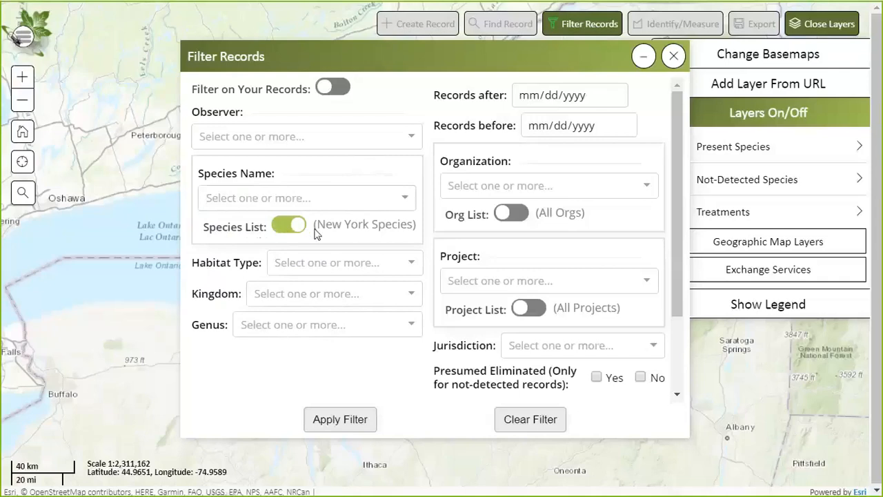
# Apply a filter for the Aquatic habitat type and minimize the filter dialog to inspect New York on the map.
pyautogui.click(295, 268)
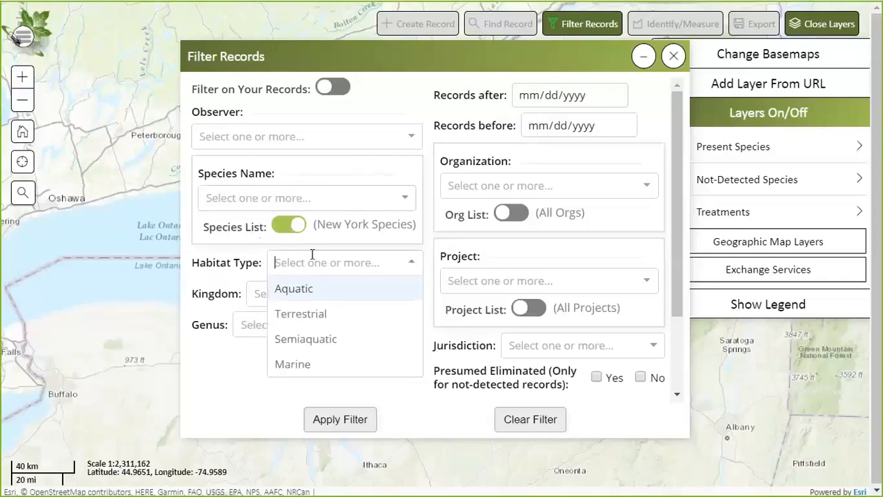
pyautogui.click(298, 290)
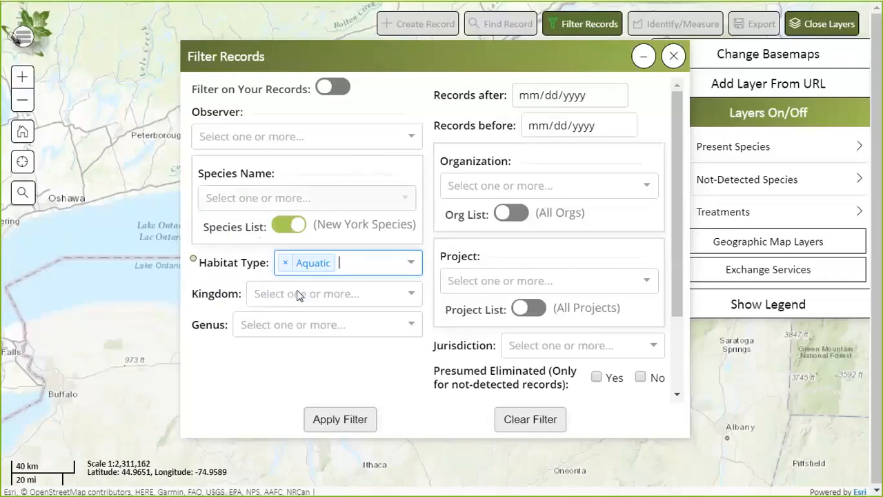
pyautogui.click(329, 417)
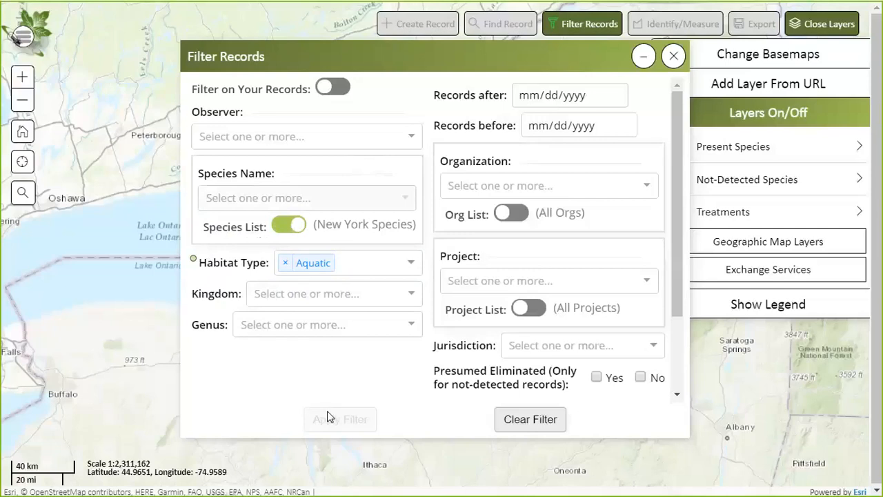
pyautogui.click(643, 58)
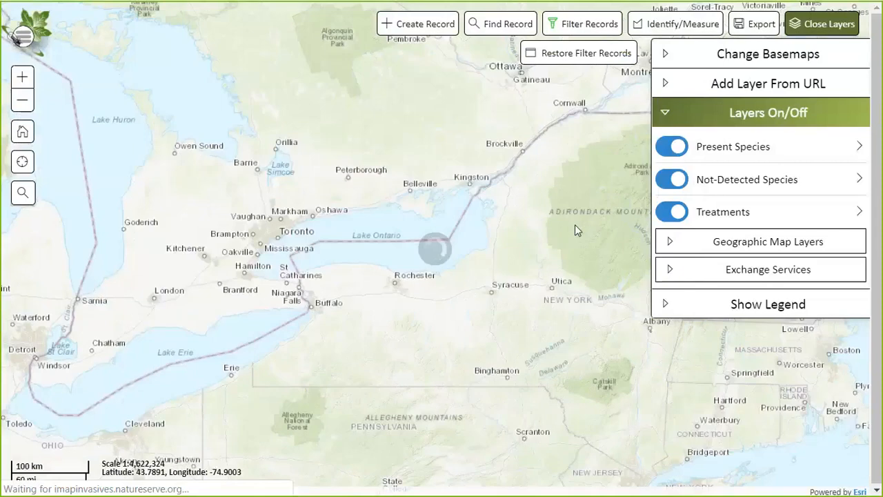
pyautogui.moveTo(512, 246); pyautogui.dragTo(454, 251)
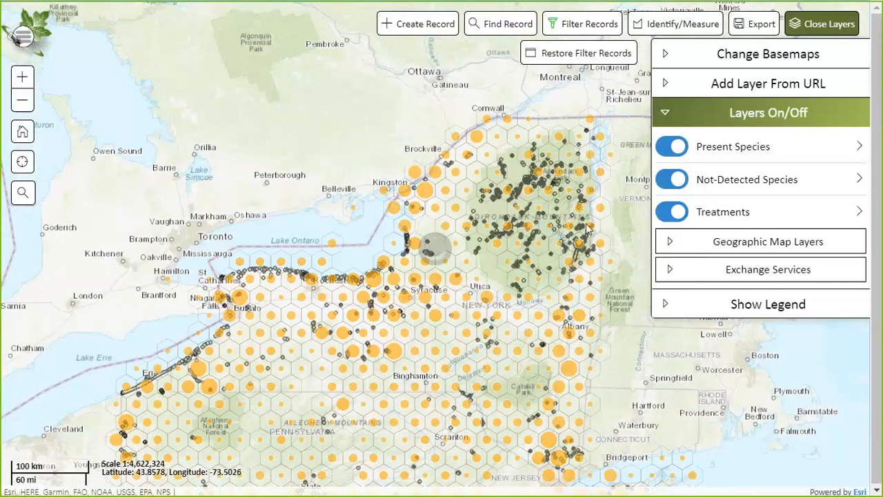
# Show and hide the record filter settings twice without changing the filter.
pyautogui.click(592, 23)
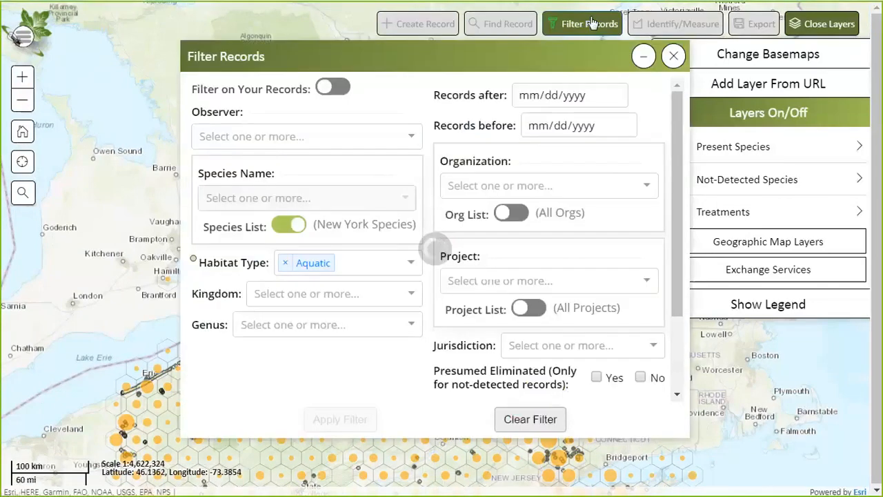
pyautogui.click(594, 23)
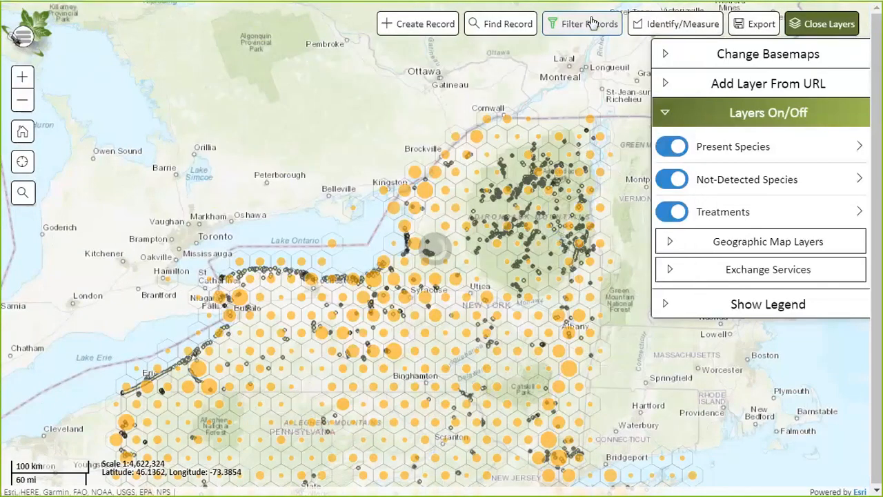
pyautogui.click(593, 22)
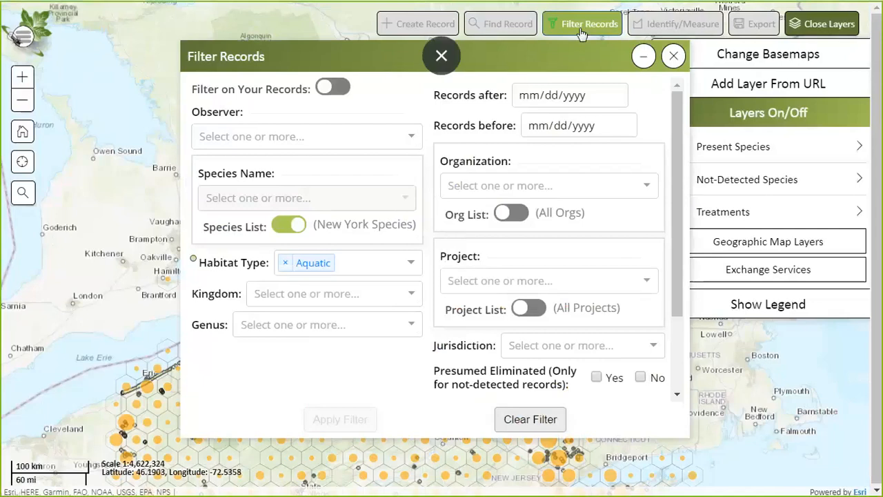
pyautogui.click(582, 28)
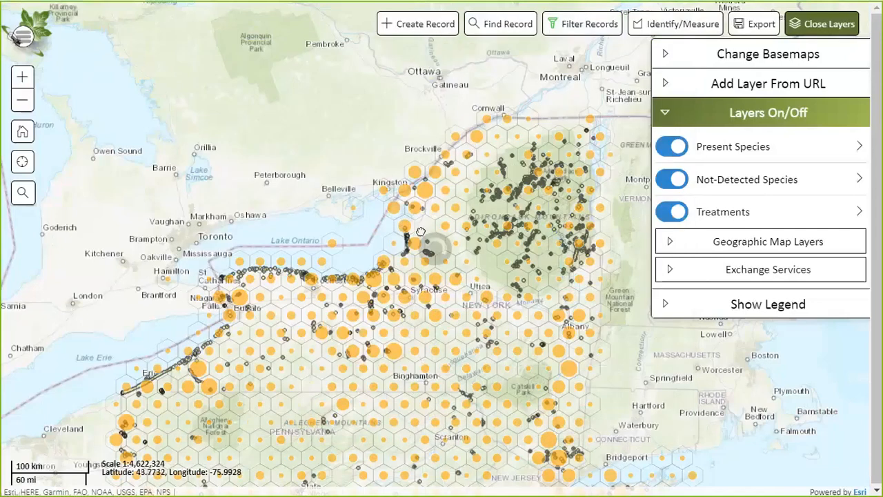
# Turn off the Not-Detected Species layer for a close-up view of the area east of Lake Ontario.
pyautogui.scroll(3, 421, 231)
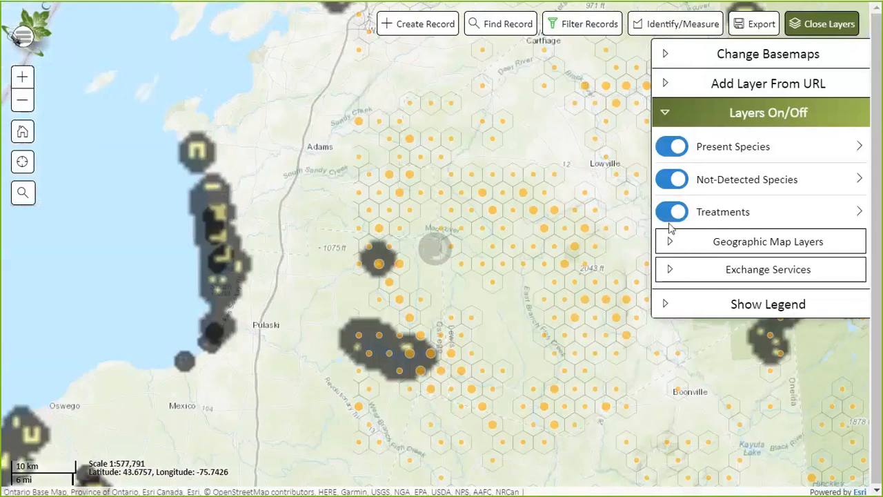
pyautogui.click(670, 181)
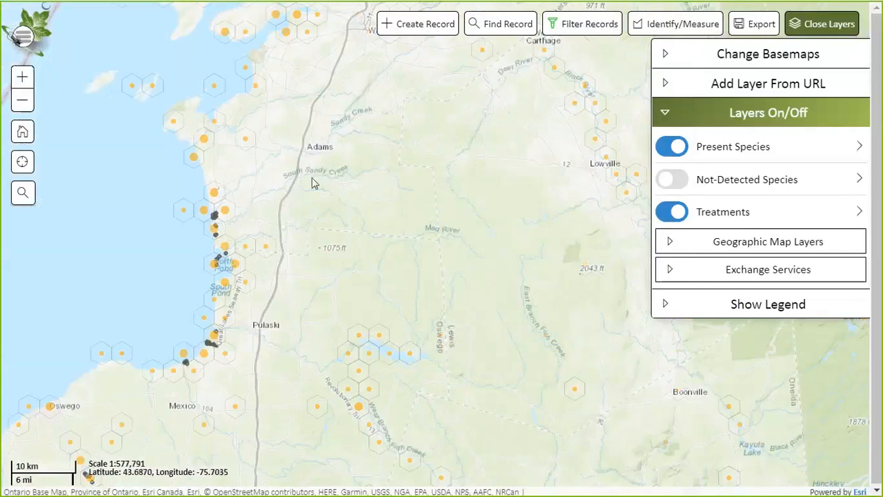
# Reopen the record filter settings and remove Aquatic from the habitat type filter.
pyautogui.click(578, 25)
pyautogui.click(585, 26)
pyautogui.click(286, 264)
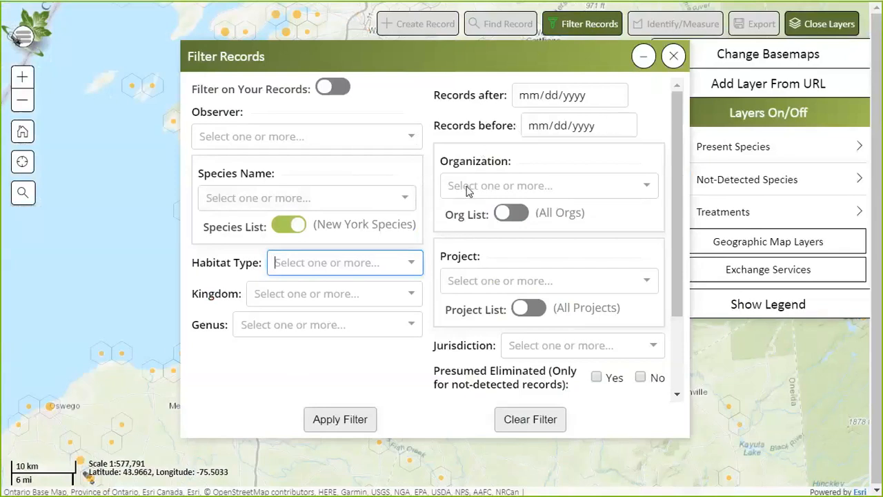
# Look at the Project choices offered by the All Projects list without selecting any.
pyautogui.click(503, 284)
pyautogui.click(506, 251)
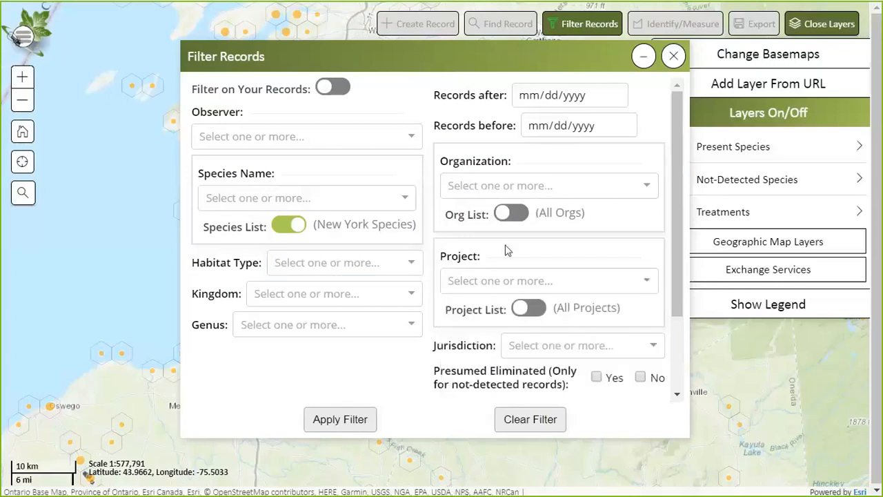
pyautogui.click(477, 281)
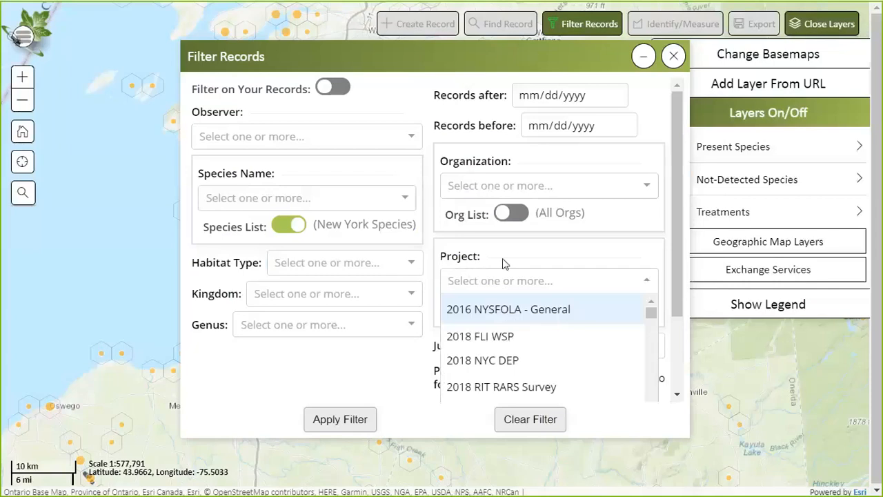
pyautogui.click(504, 263)
# Restrict the project list to Your Projects and look through its choices without selecting any.
pyautogui.click(542, 315)
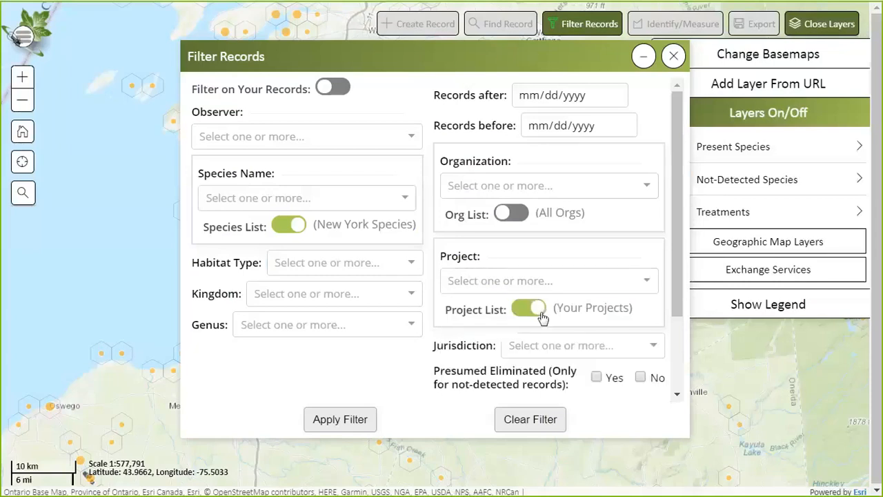
pyautogui.click(568, 283)
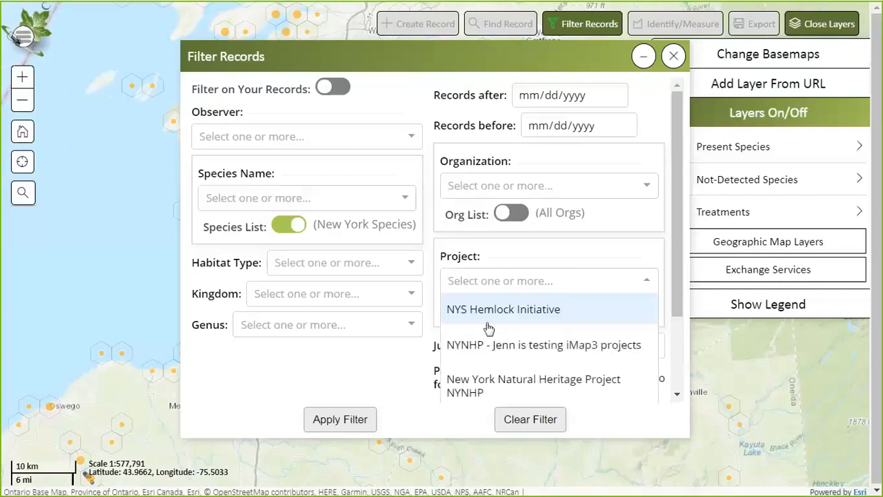
pyautogui.scroll(-3, 489, 327)
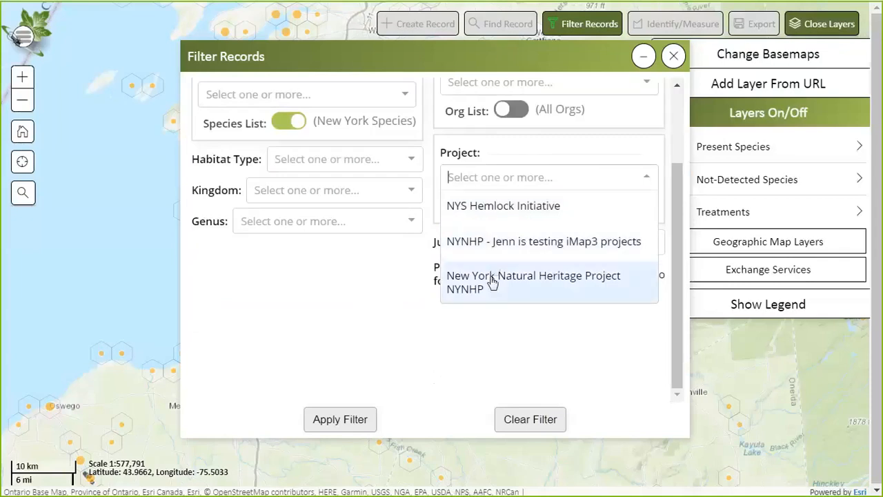
pyautogui.click(511, 176)
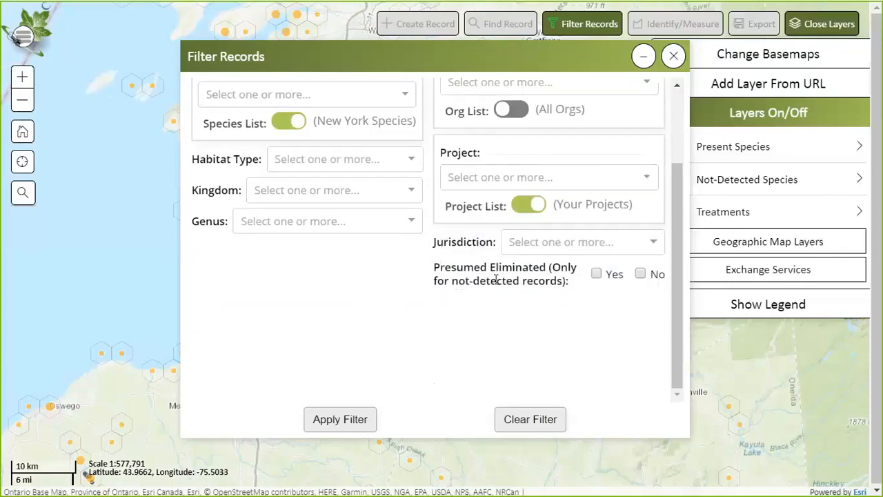
pyautogui.scroll(3, 495, 280)
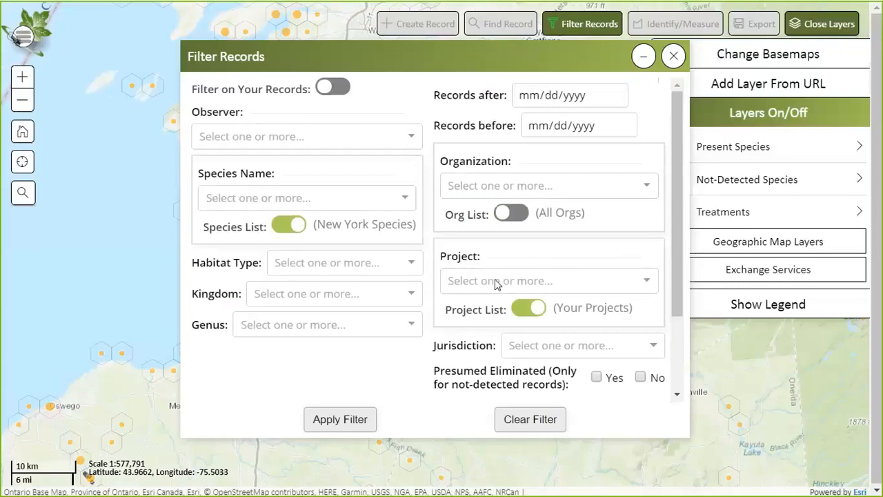
# Search the species names for "water chest" and add Water Chestnut (Trapa natans) to the filter.
pyautogui.click(250, 197)
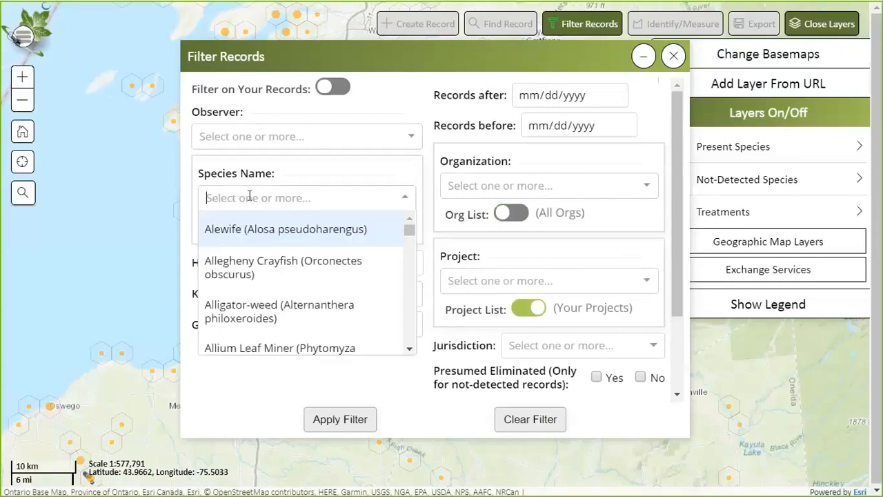
pyautogui.write('water ')
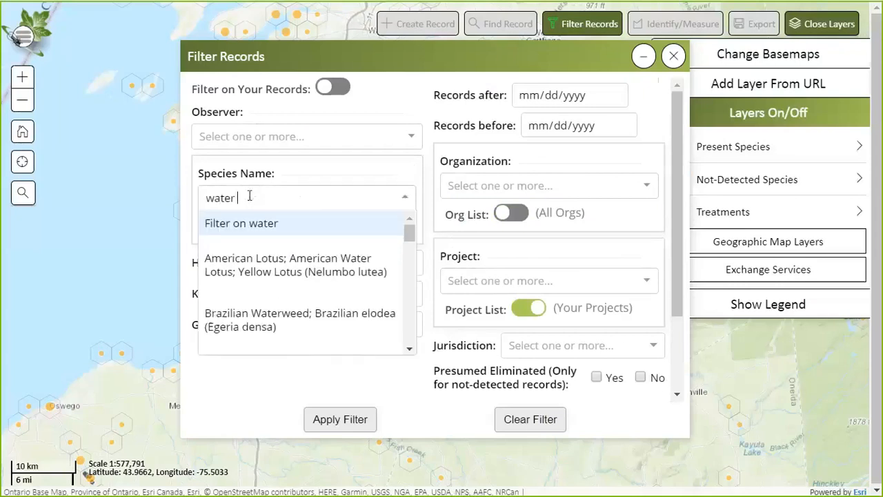
pyautogui.write('chest')
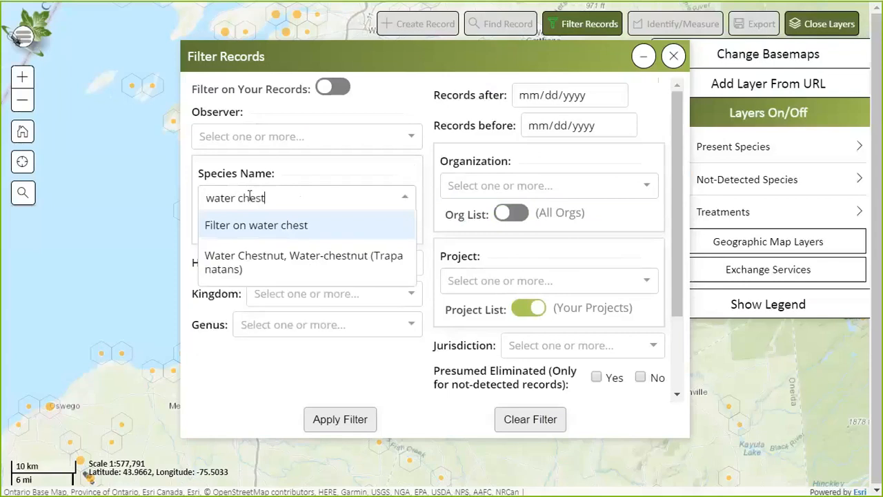
pyautogui.click(265, 257)
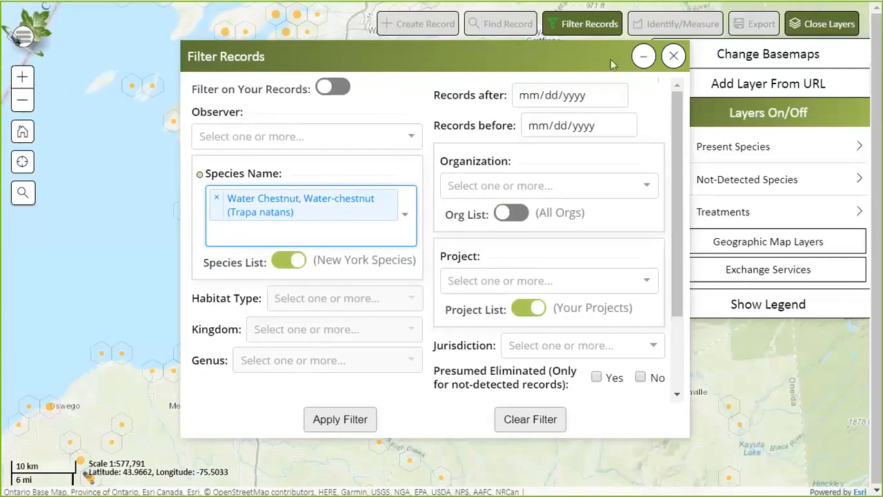
# Set the Records after date of the filter to 01/01/2017.
pyautogui.click(615, 96)
pyautogui.click(615, 96)
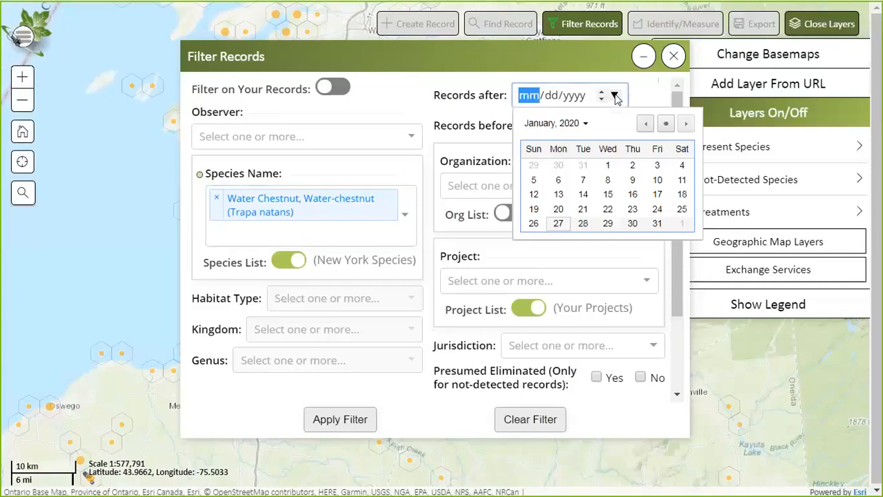
pyautogui.click(585, 128)
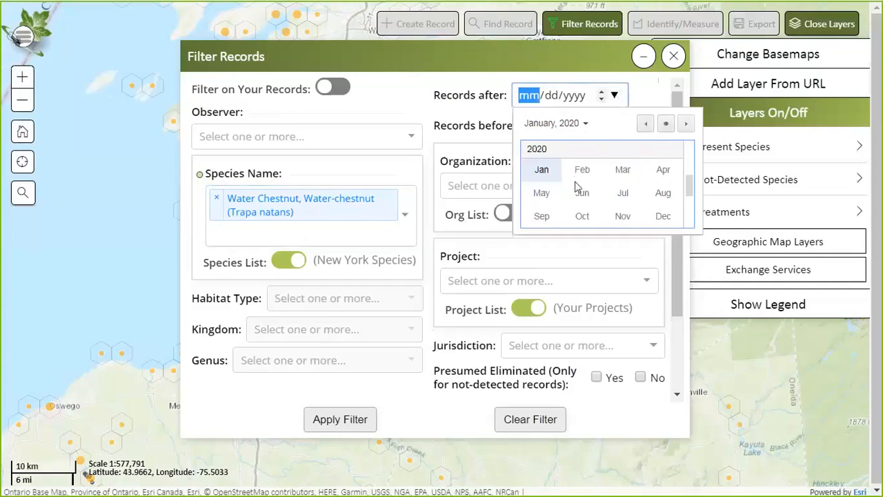
pyautogui.scroll(1, 577, 183)
pyautogui.scroll(3, 577, 186)
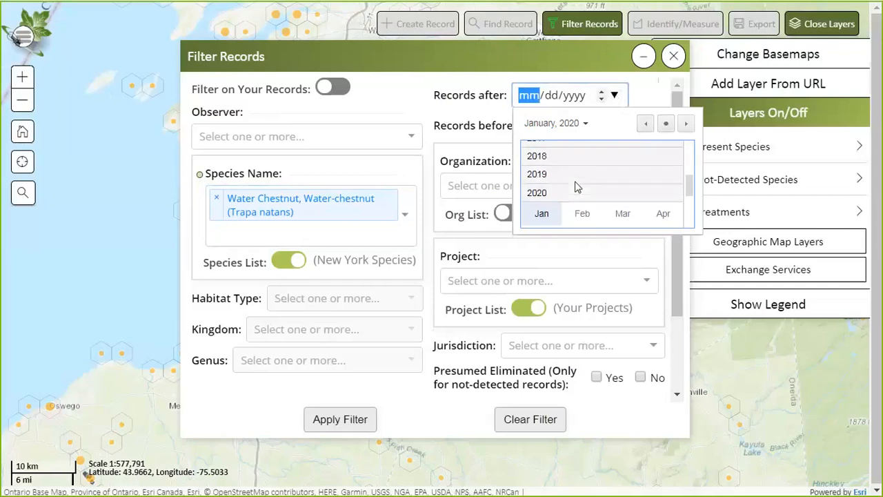
pyautogui.click(553, 146)
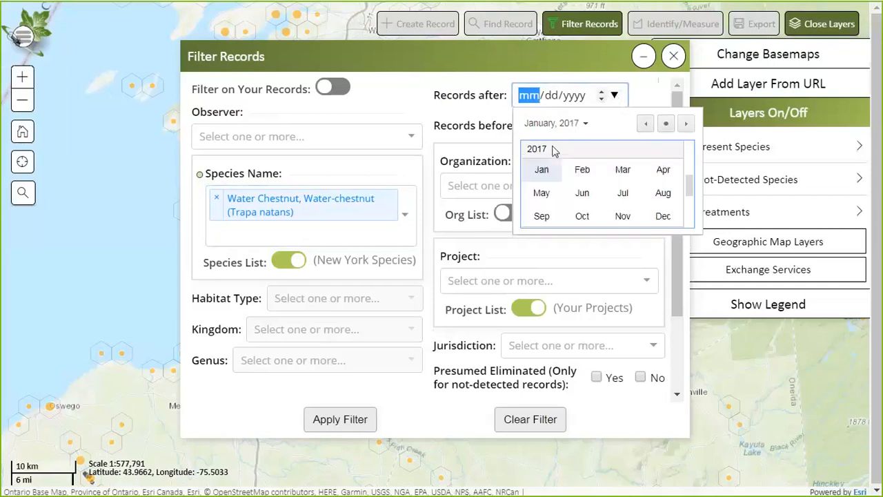
pyautogui.click(550, 172)
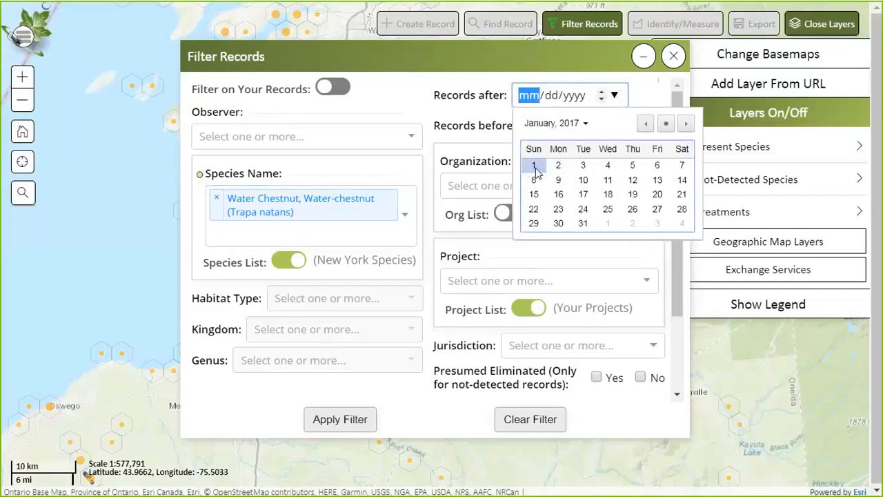
pyautogui.click(533, 165)
# Set the Records before date of the filter to 12/31/2017.
pyautogui.click(623, 124)
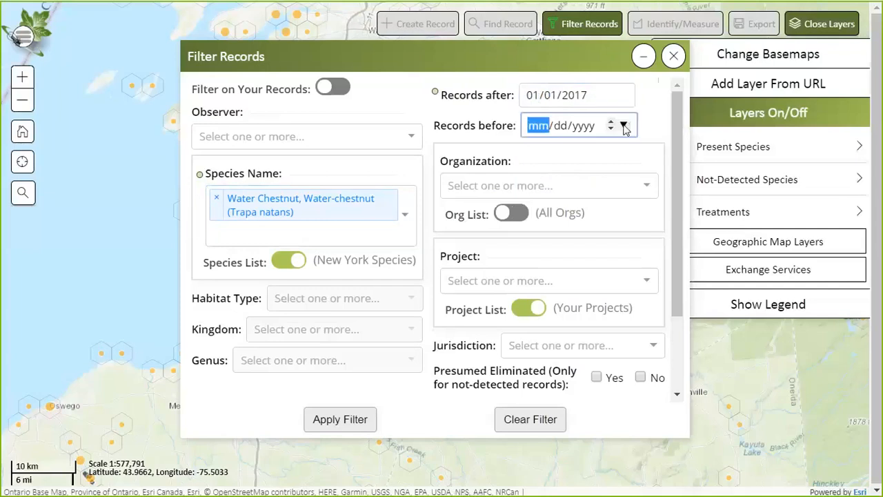
pyautogui.click(562, 154)
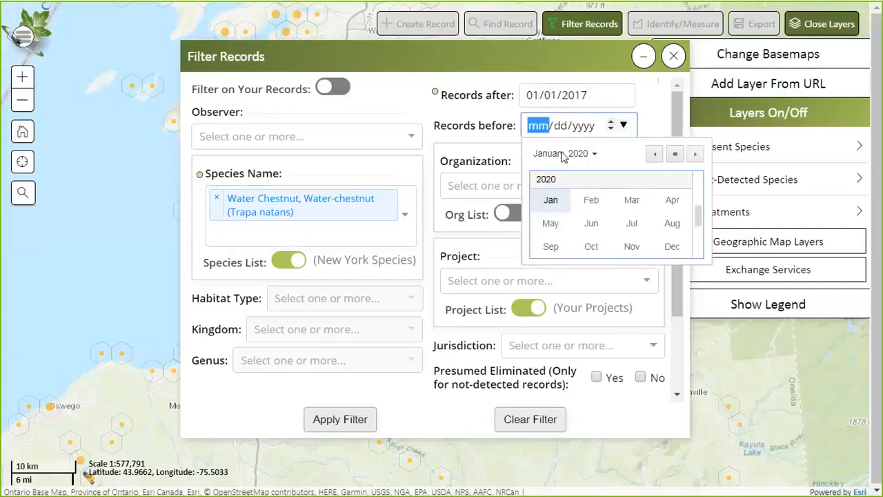
pyautogui.scroll(1, 552, 211)
pyautogui.scroll(1, 549, 214)
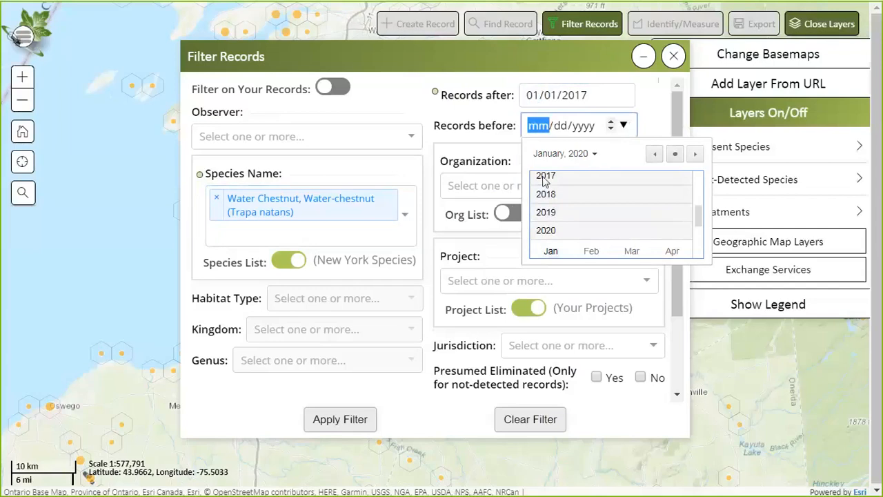
pyautogui.click(563, 176)
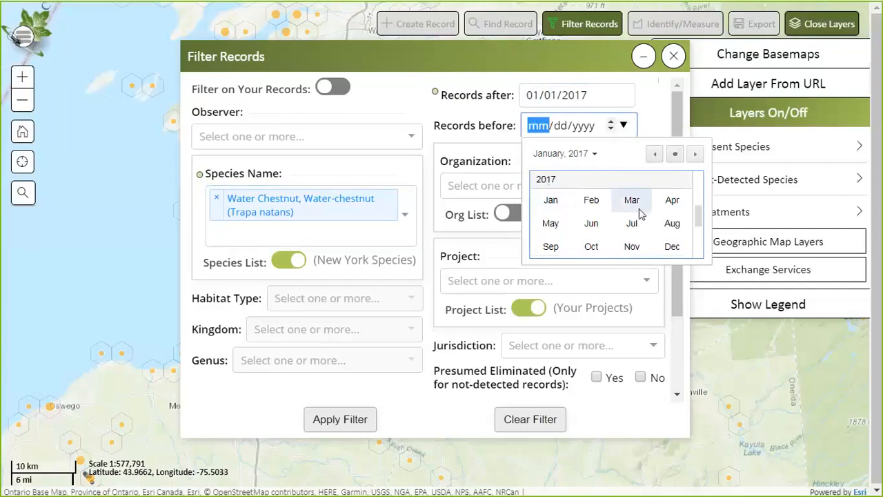
pyautogui.click(673, 248)
pyautogui.click(543, 269)
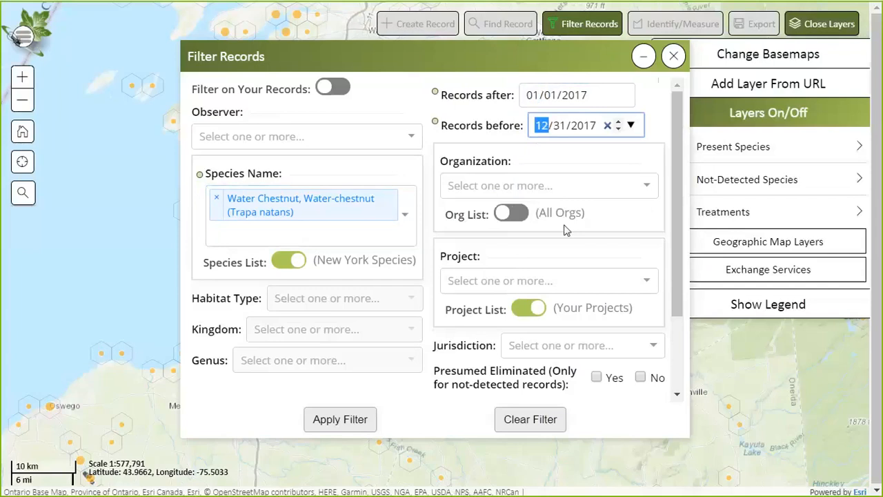
# Apply the species and date filter, and minimize the Filter Records window to view the filtered records on the map.
pyautogui.click(338, 419)
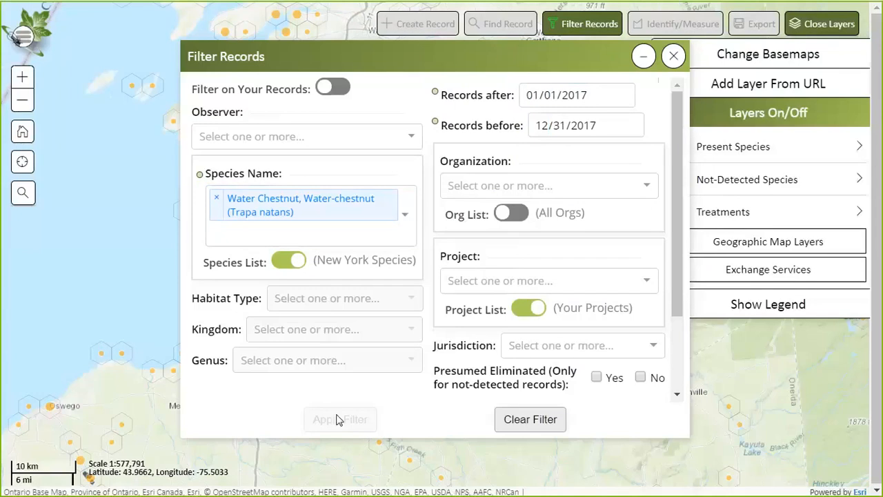
pyautogui.click(646, 57)
pyautogui.scroll(-1, 515, 231)
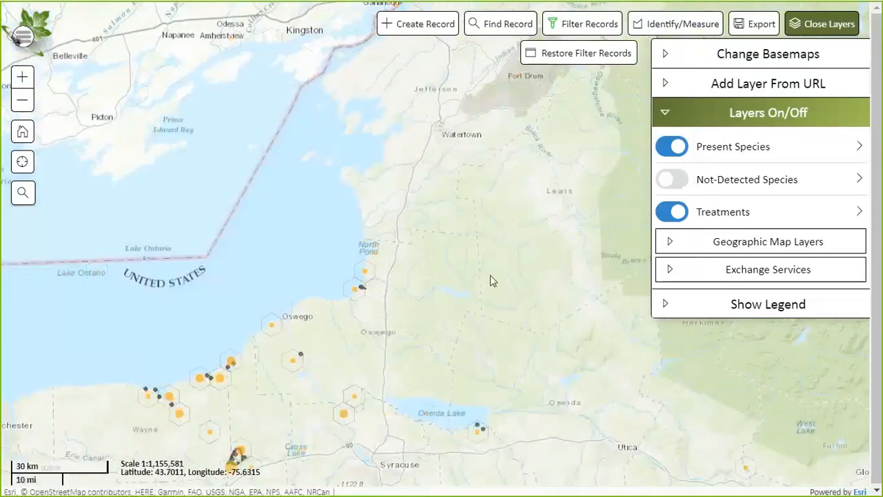
pyautogui.scroll(-1, 518, 272)
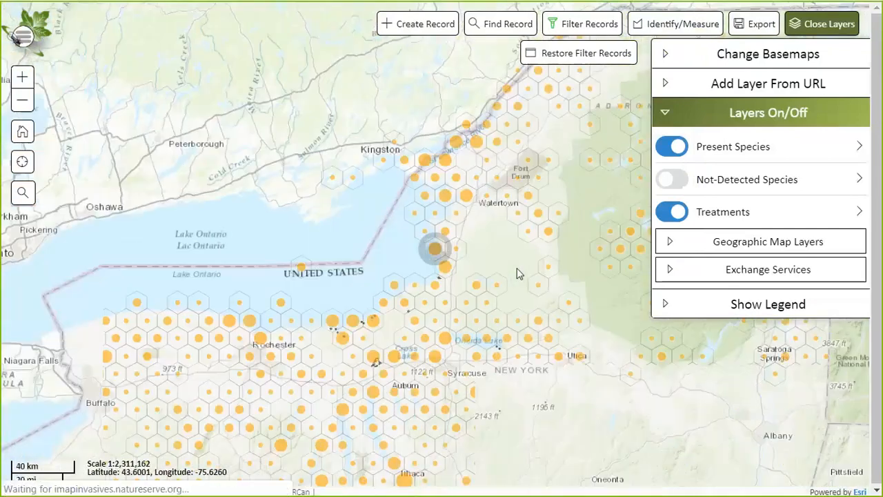
# Locate the treatment area along the creek at the southern edge of Selkirk Shores State Park on the map.
pyautogui.scroll(-1, 517, 269)
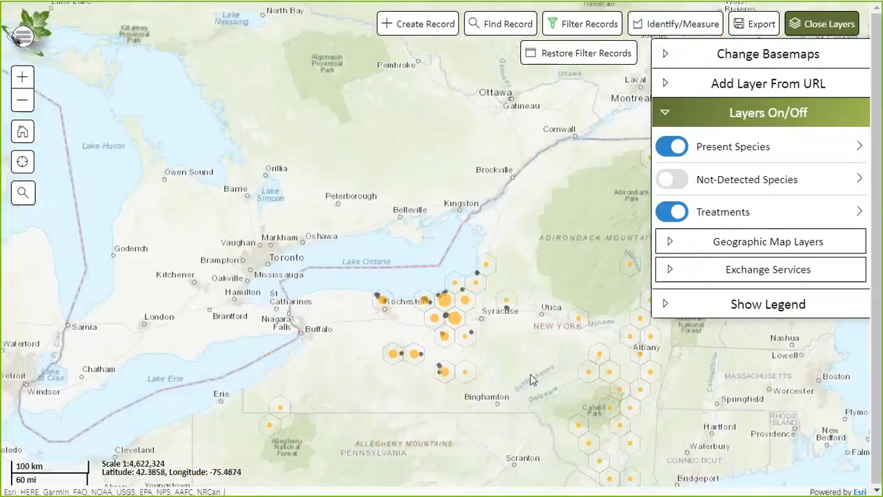
pyautogui.moveTo(534, 379); pyautogui.dragTo(422, 386)
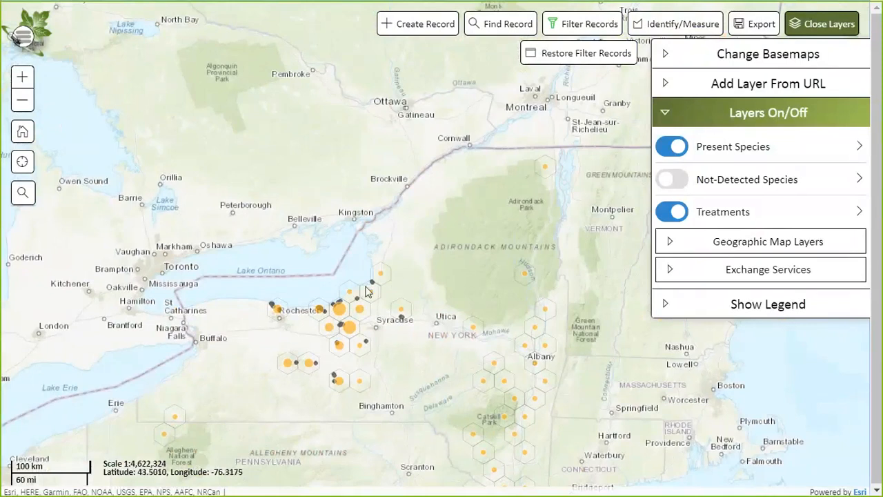
pyautogui.scroll(2, 357, 293)
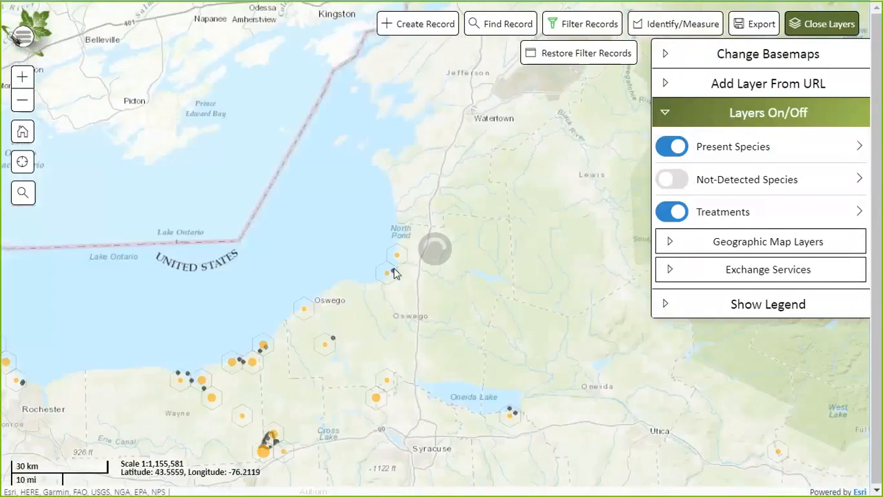
pyautogui.scroll(2, 394, 267)
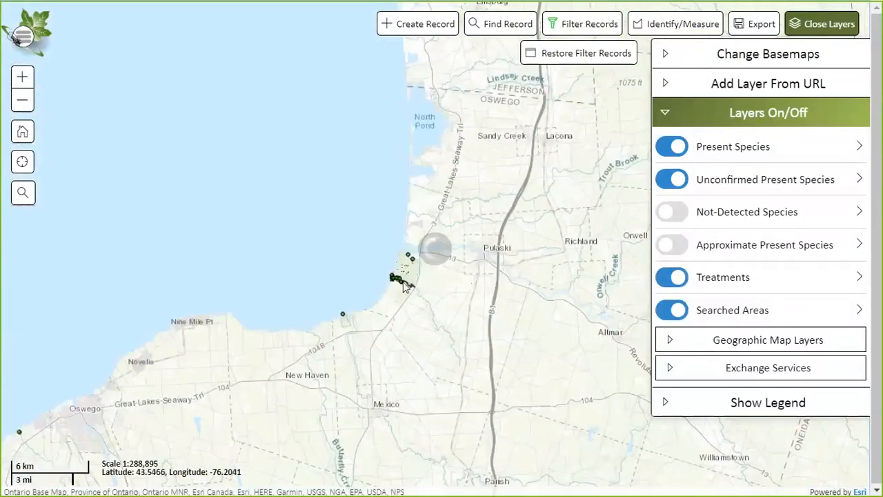
pyautogui.scroll(2, 400, 279)
pyautogui.scroll(1, 370, 299)
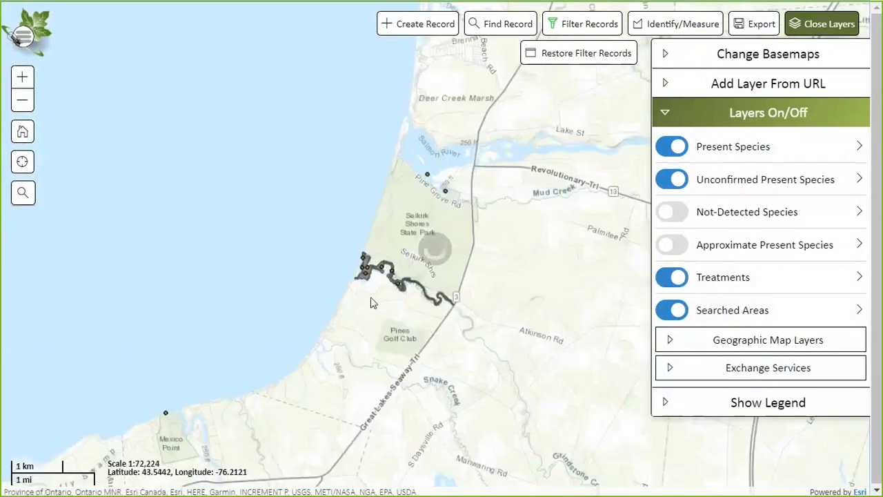
pyautogui.moveTo(591, 223); pyautogui.dragTo(536, 263)
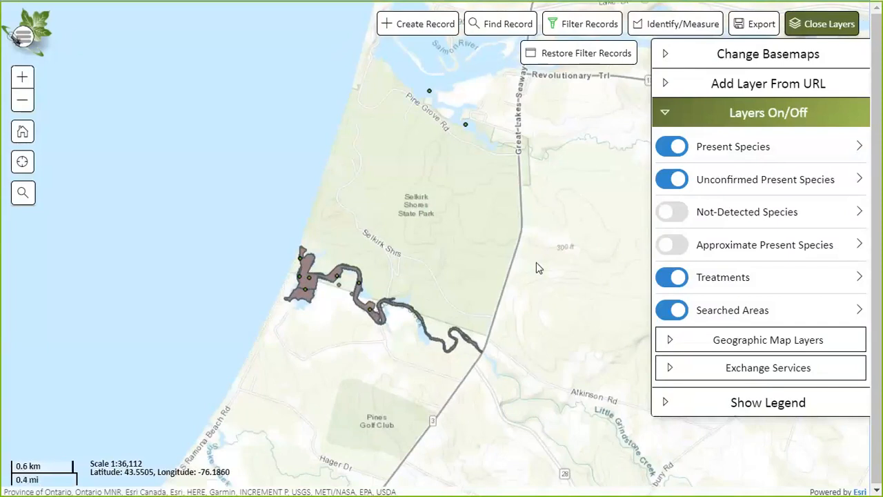
# Leave full-screen view and duplicate the Map browser tab twice to have three copies of the current map.
pyautogui.press('F11')
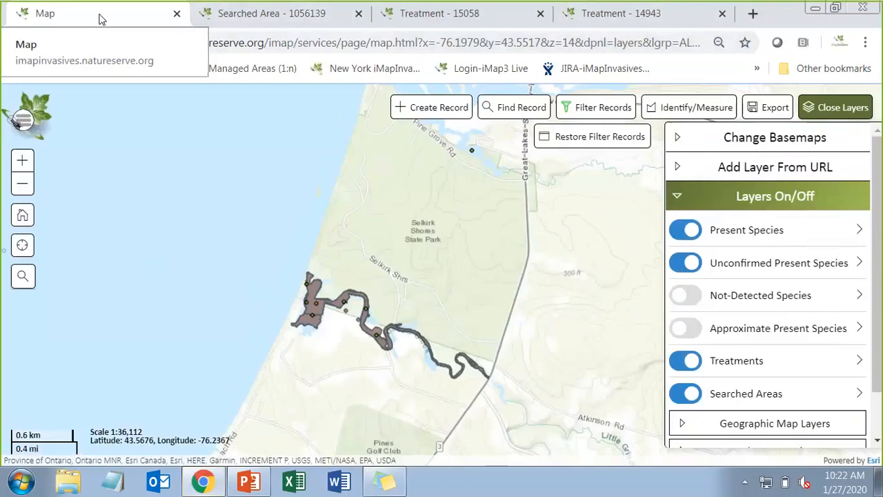
pyautogui.rightClick(126, 15)
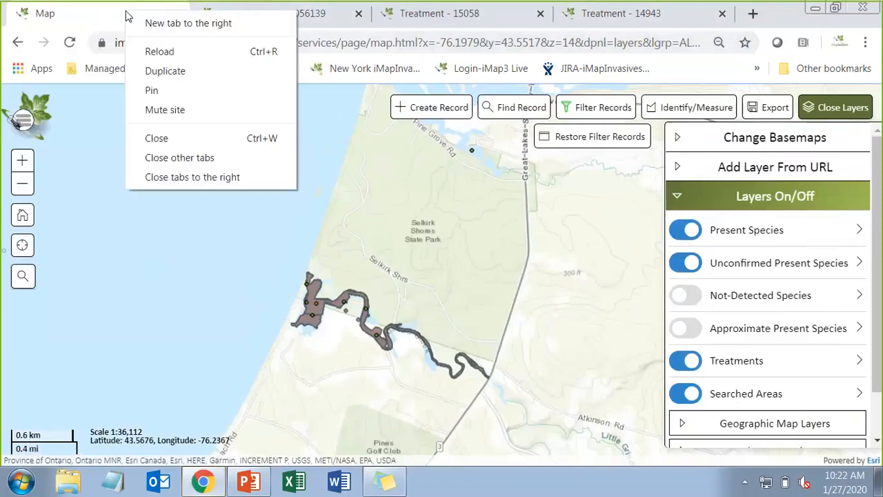
pyautogui.click(173, 77)
pyautogui.rightClick(93, 21)
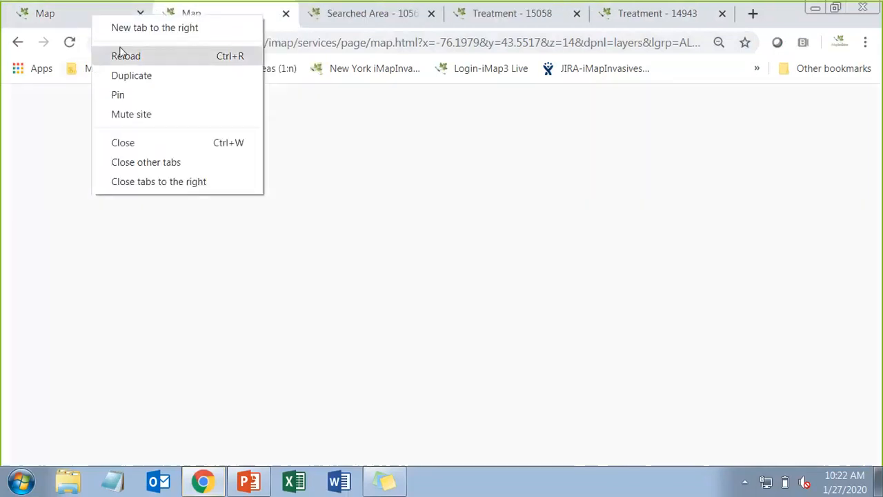
pyautogui.click(134, 77)
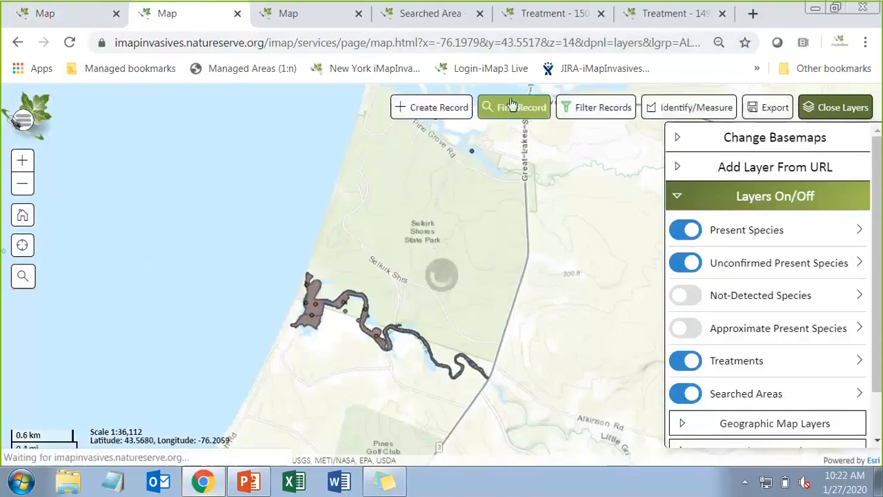
# Filter the second map's water chestnut records to dates after 01/01/2018 and before 12/31/2018.
pyautogui.click(597, 110)
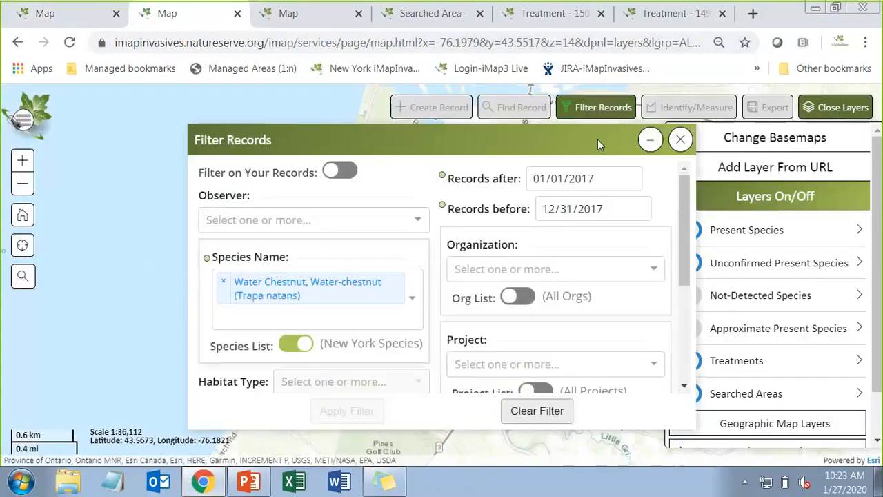
pyautogui.click(590, 178)
pyautogui.press('Up')
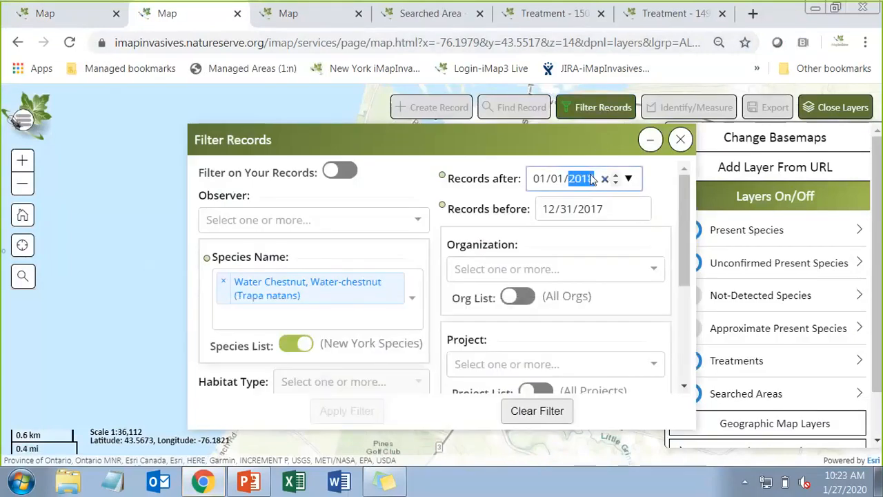
pyautogui.click(597, 212)
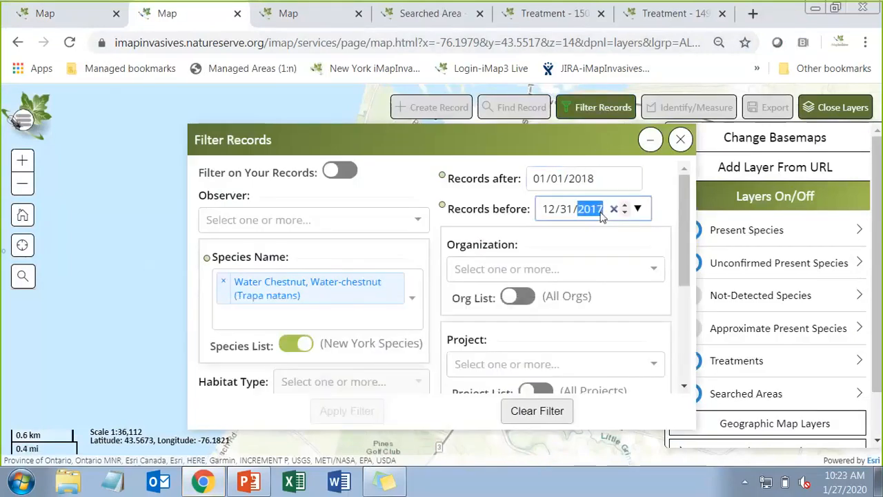
pyautogui.press('Up')
pyautogui.click(333, 412)
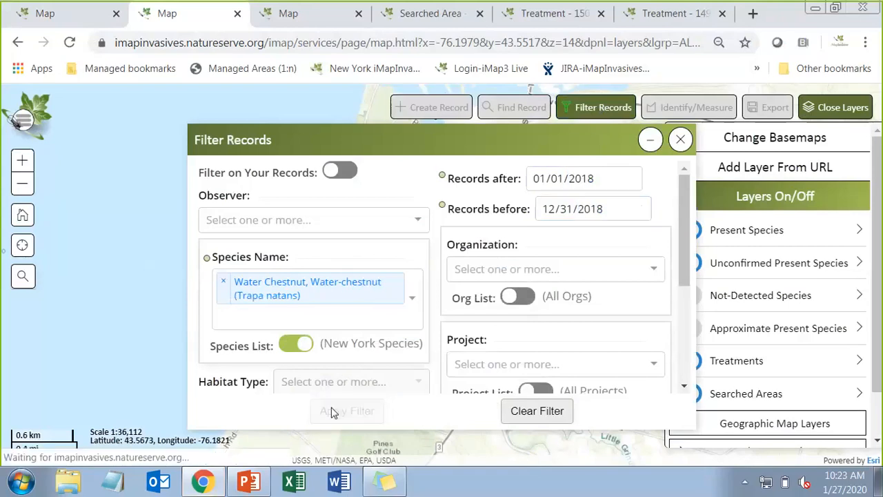
# Filter the third map's records to dates after 01/01/2019 and before 12/31/2019, and close the filter dialogs on both duplicate maps.
pyautogui.click(292, 17)
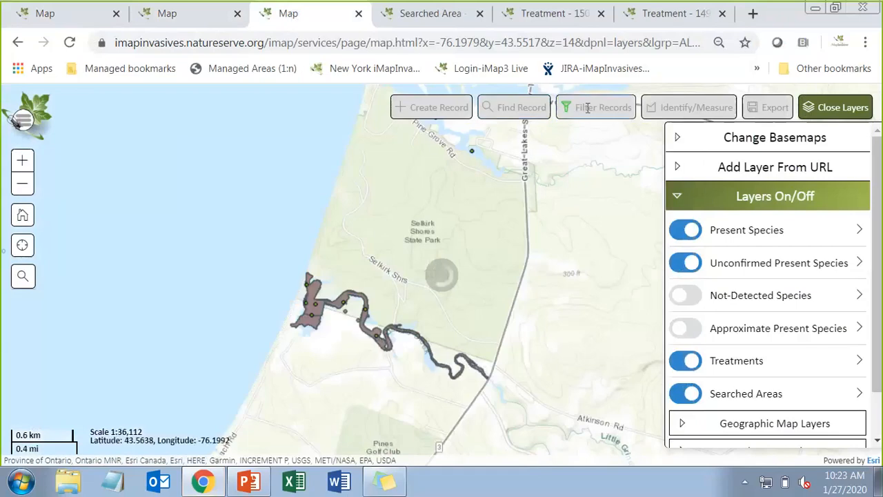
pyautogui.click(594, 109)
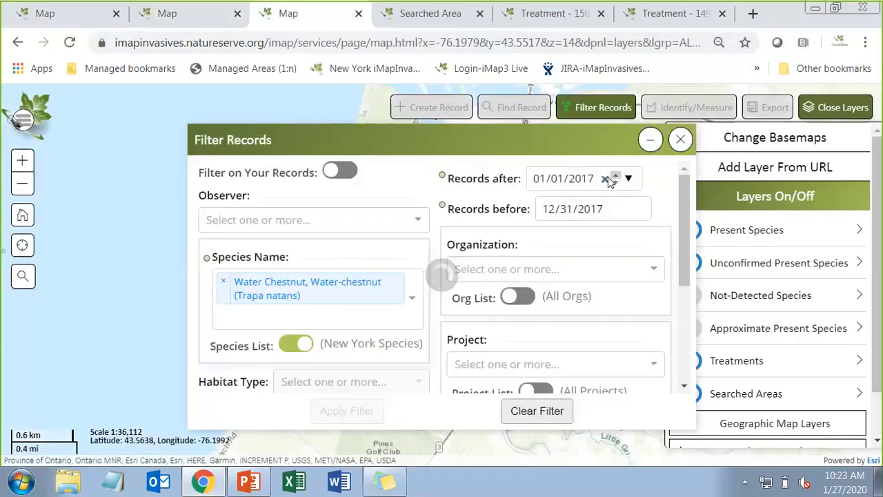
pyautogui.click(582, 185)
pyautogui.press('Up')
pyautogui.press('Up')
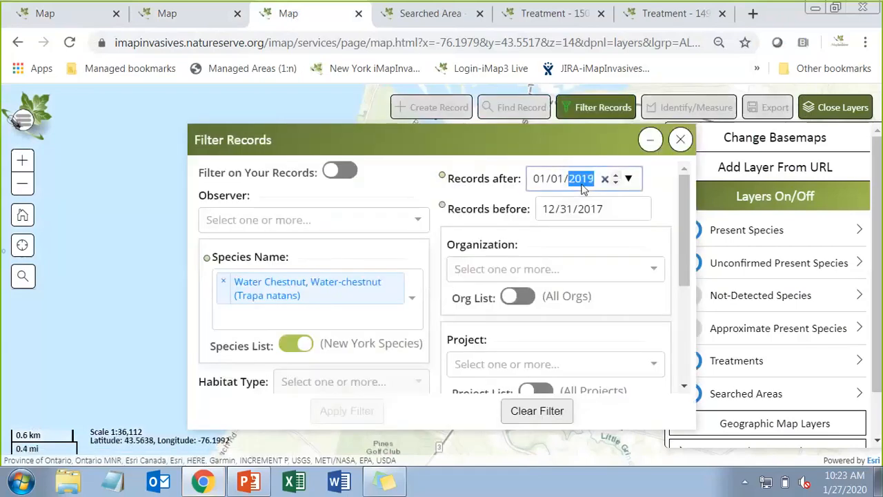
pyautogui.click(590, 211)
pyautogui.press('Up')
pyautogui.press('Up')
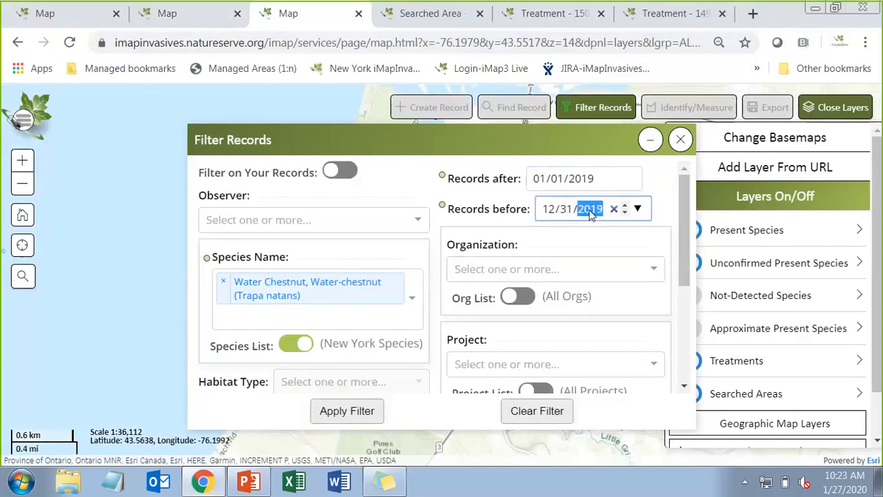
pyautogui.click(347, 411)
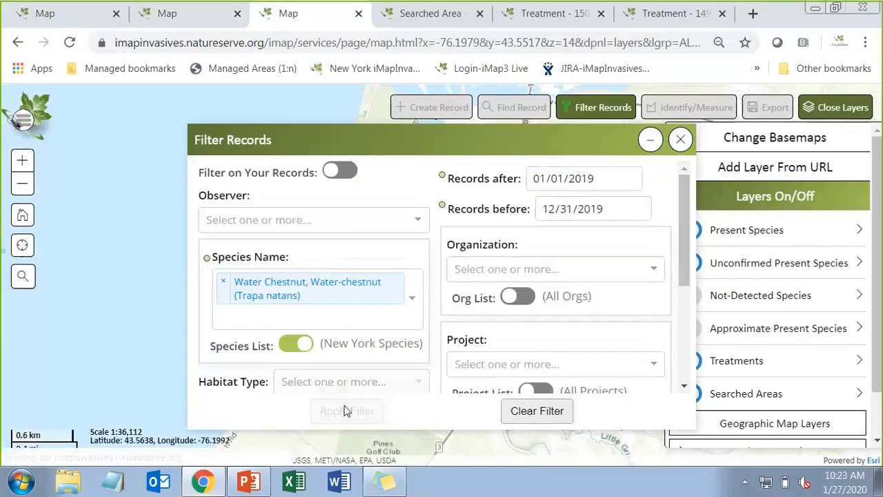
pyautogui.click(680, 140)
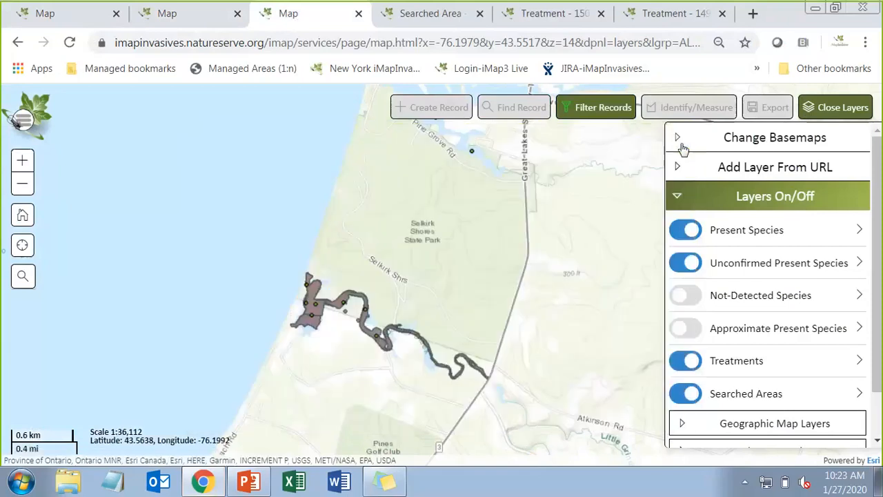
pyautogui.click(201, 14)
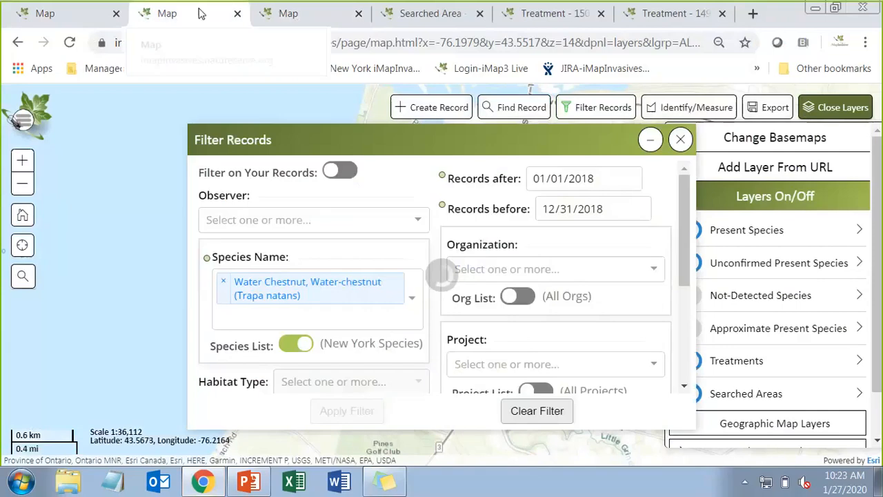
pyautogui.click(680, 139)
# On the first map, hide the Searched Areas, Present Species and Unconfirmed Present Species layers, leaving only Treatments on.
pyautogui.click(62, 14)
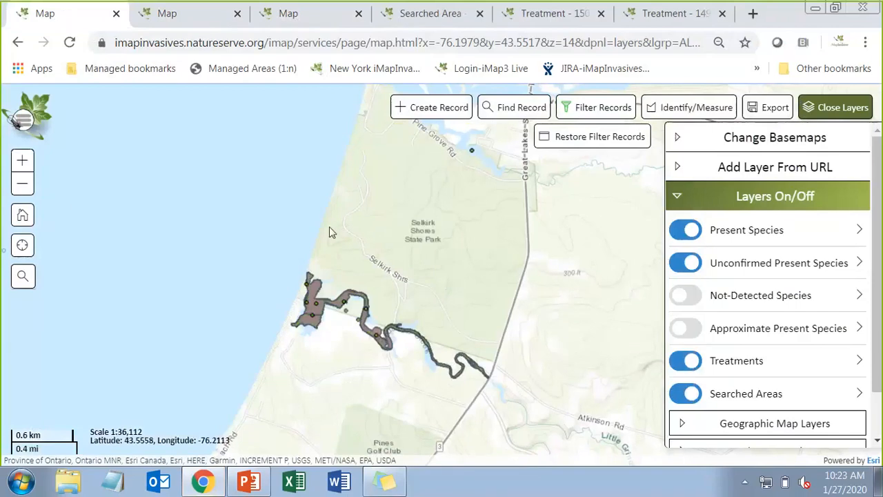
pyautogui.click(684, 393)
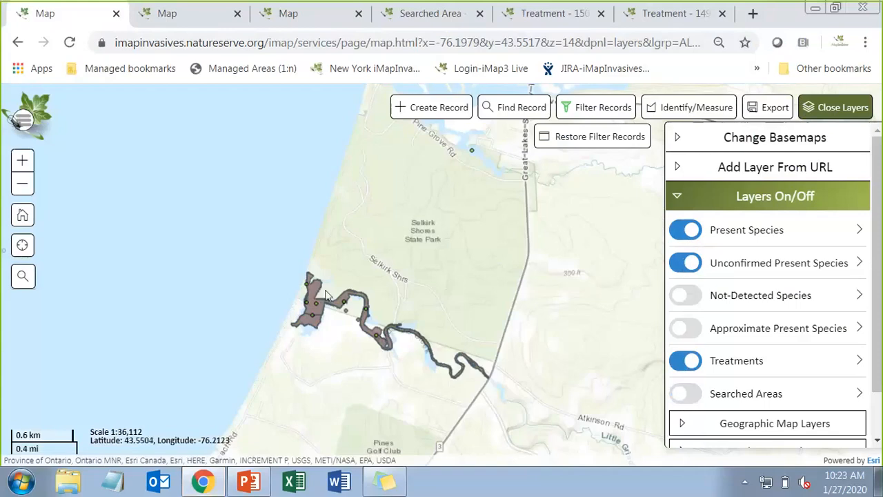
pyautogui.click(677, 229)
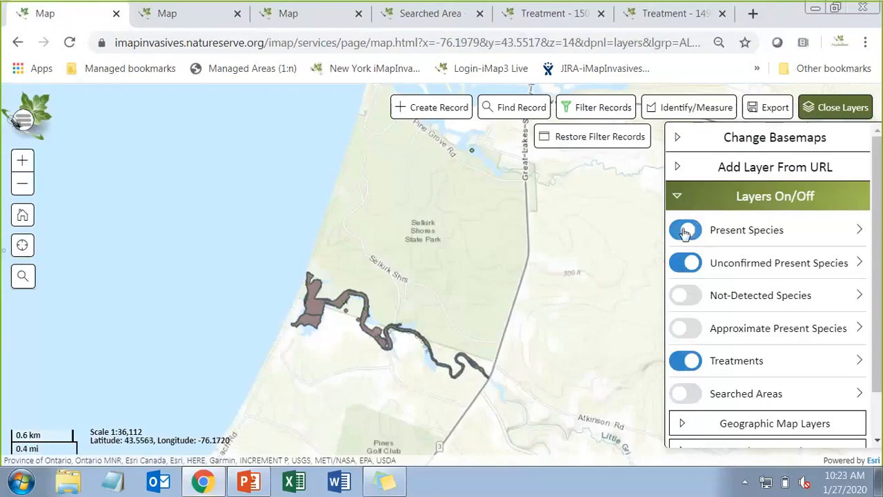
pyautogui.click(682, 262)
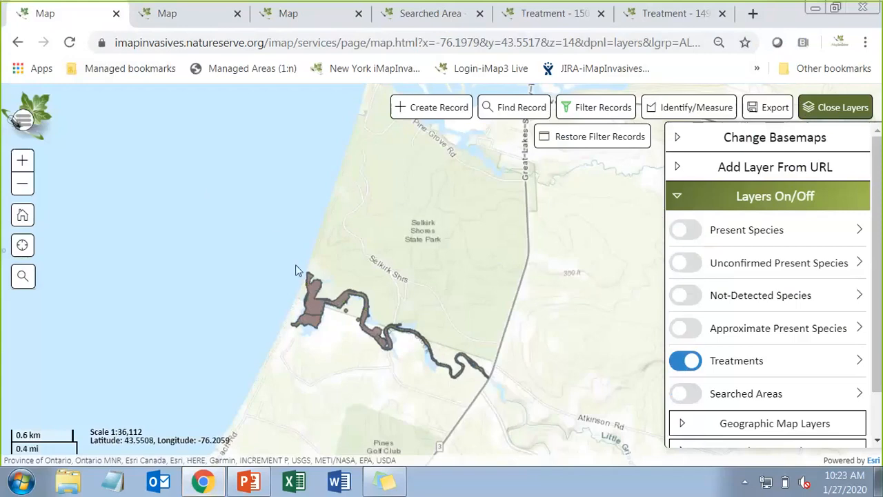
# Leave only the Treatments layer on in the second map and compare its treatment areas with those on the first map.
pyautogui.click(187, 16)
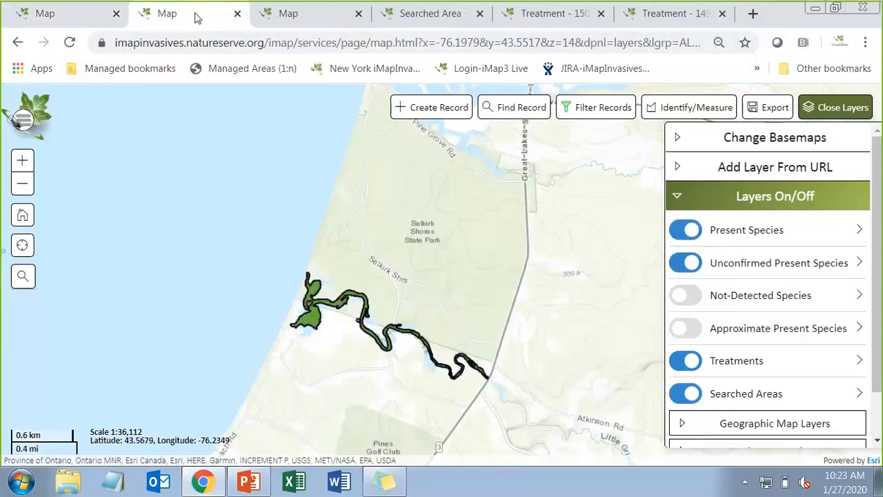
pyautogui.click(686, 230)
pyautogui.click(685, 263)
pyautogui.click(684, 394)
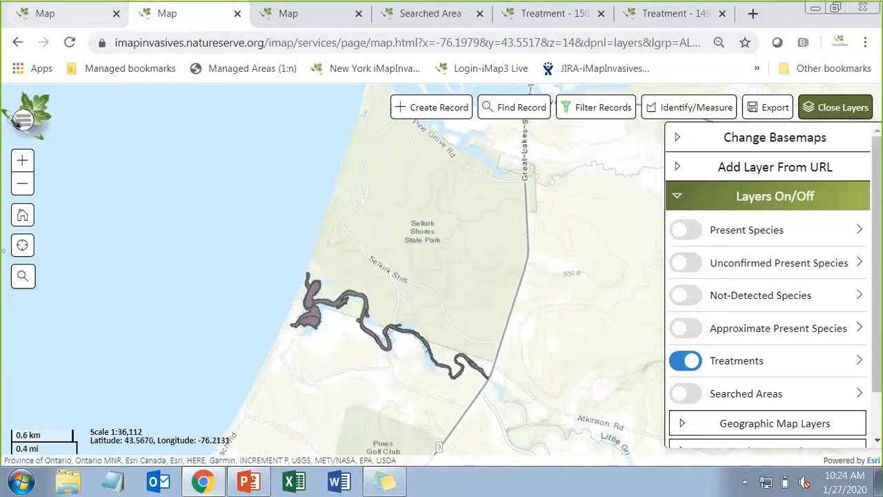
pyautogui.click(65, 16)
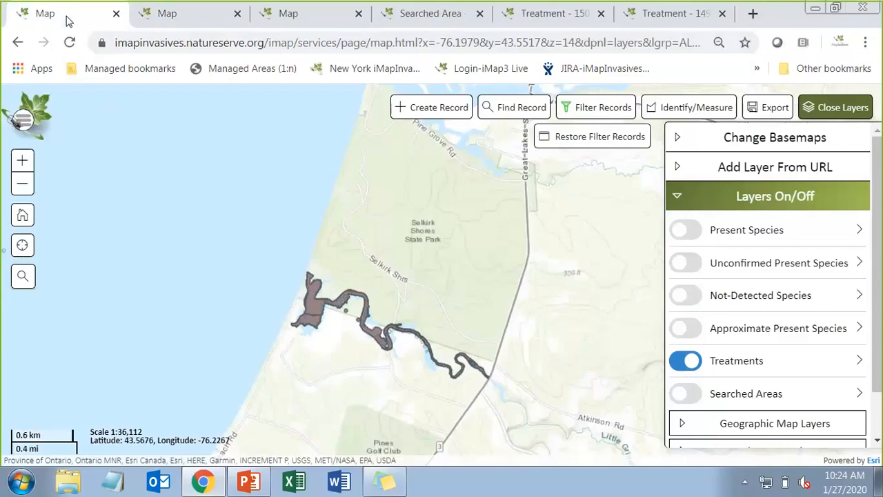
pyautogui.click(182, 12)
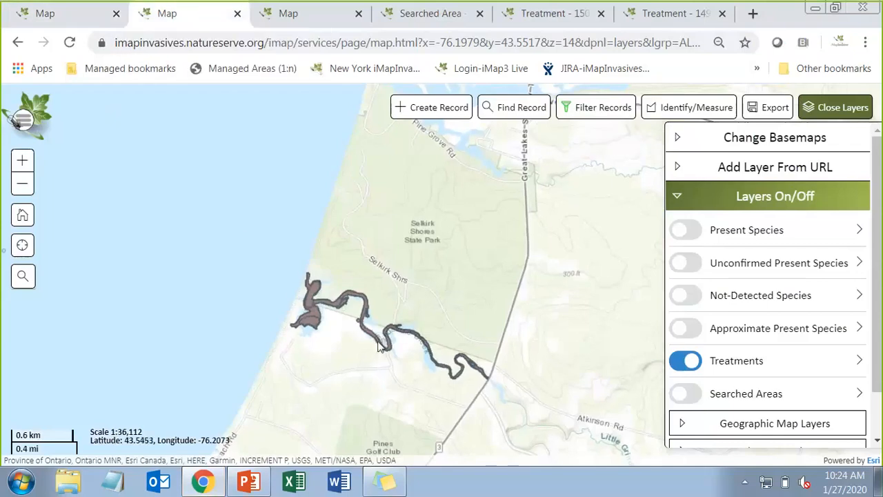
# On the third map, hide the Present Species, Unconfirmed Present Species and Searched Areas layers so only Treatments stays on.
pyautogui.click(299, 15)
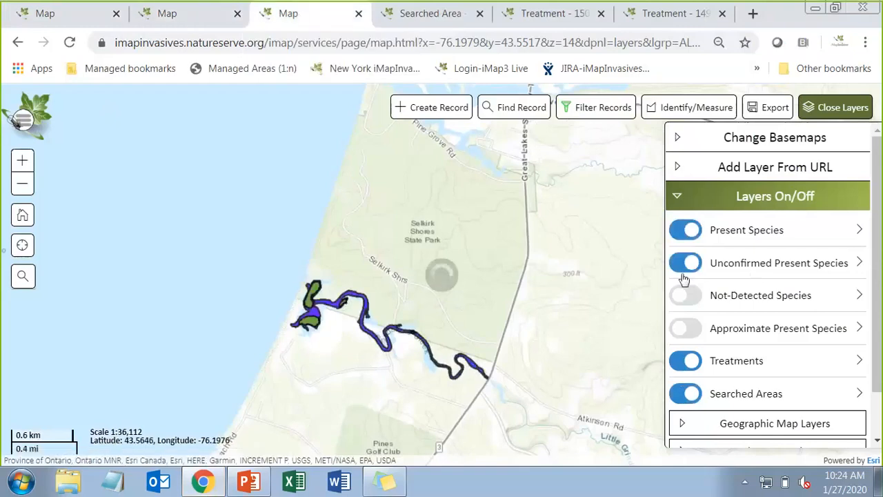
pyautogui.click(685, 230)
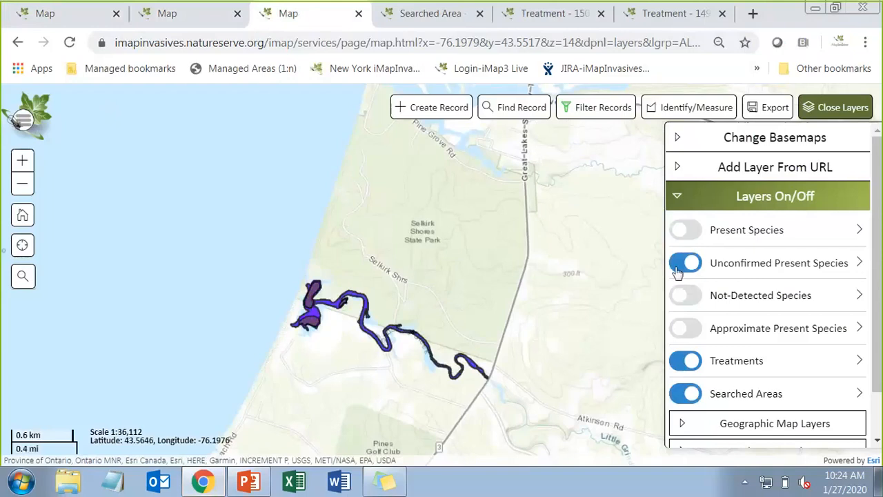
pyautogui.click(680, 265)
pyautogui.click(685, 394)
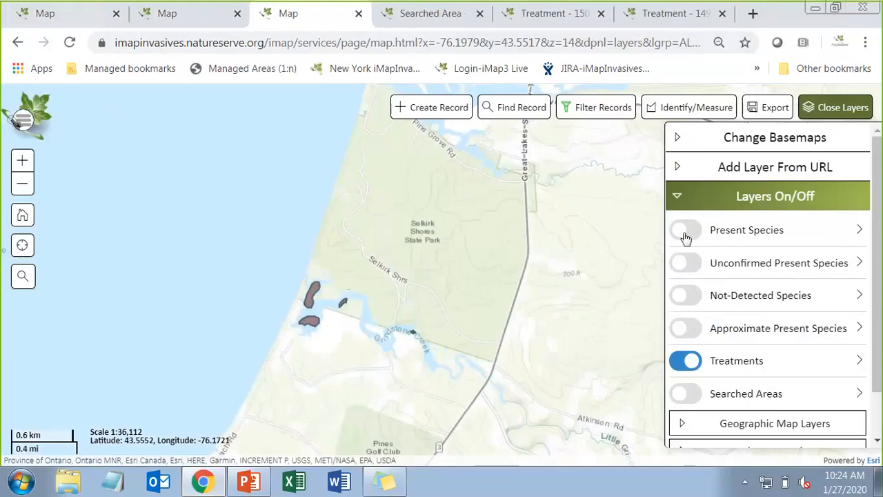
# Show the Present Species and Not-Detected Species layers on the third map and return to the first map.
pyautogui.click(687, 231)
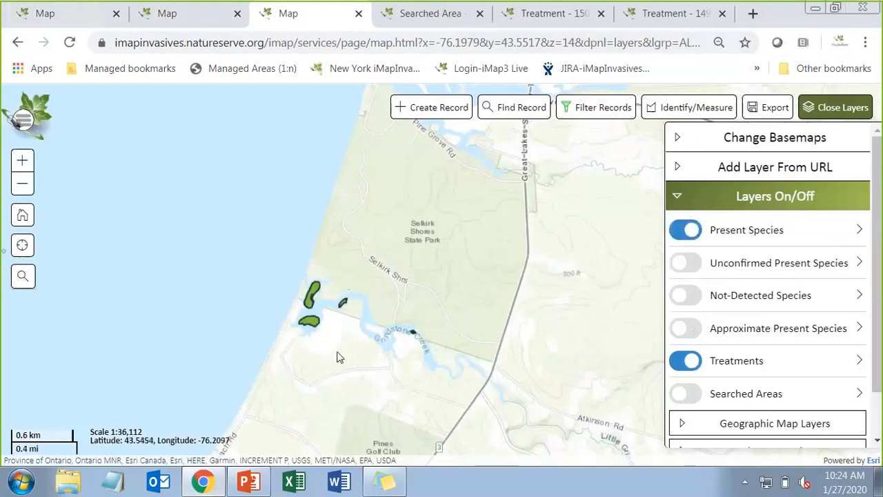
pyautogui.click(695, 302)
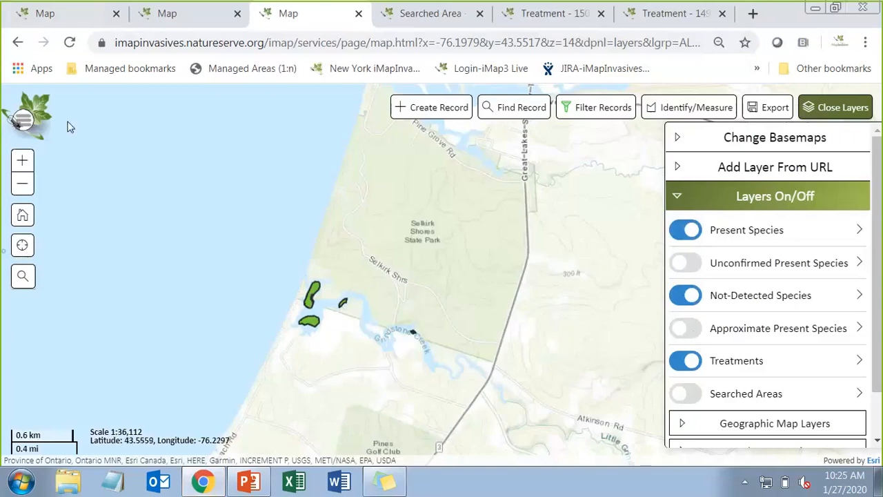
pyautogui.click(39, 25)
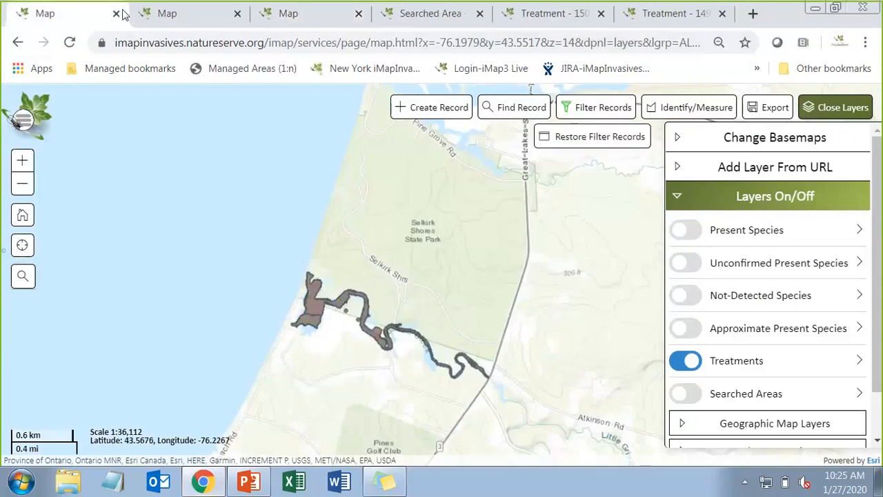
# Compare the treatments on the second and third maps and review the third map's record filter settings.
pyautogui.click(174, 14)
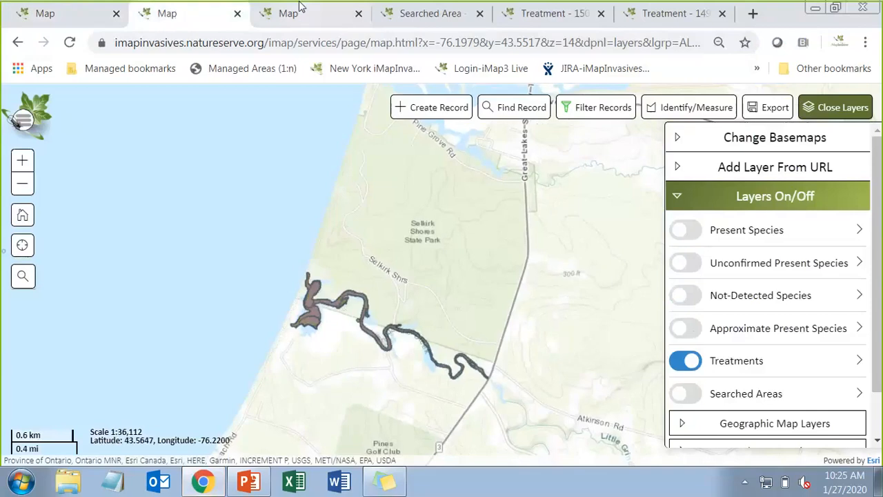
pyautogui.click(319, 13)
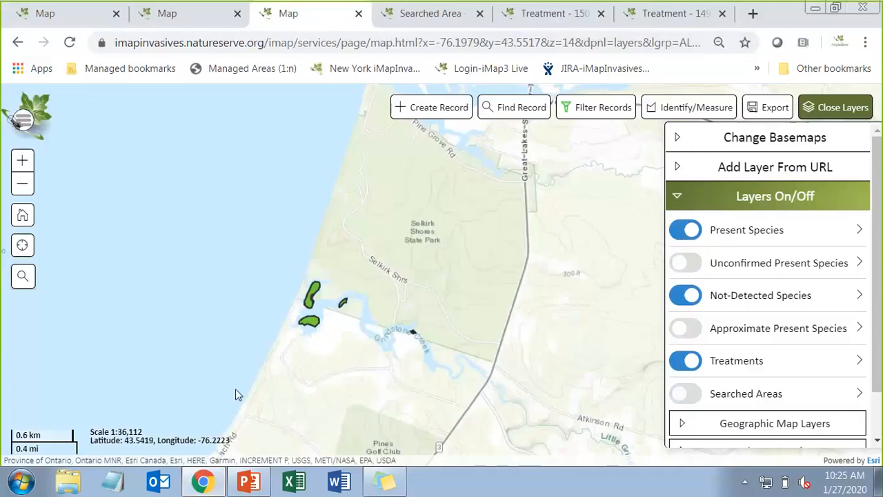
pyautogui.click(614, 110)
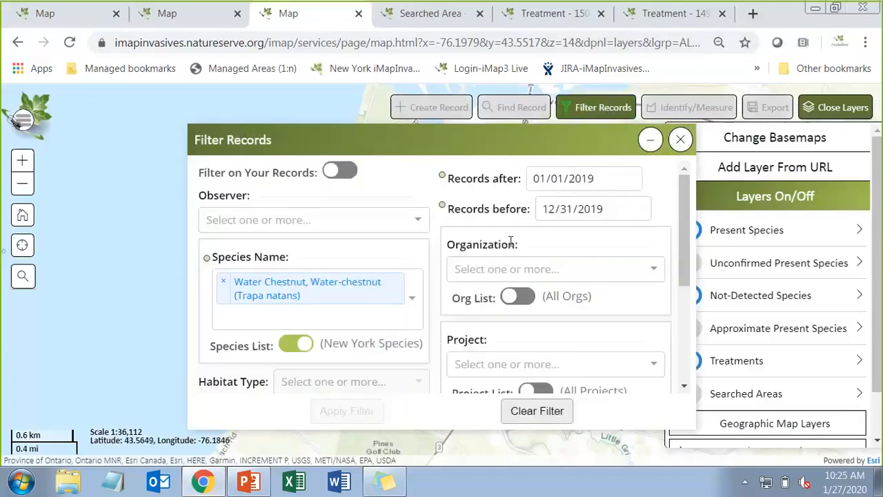
pyautogui.scroll(-3, 510, 242)
pyautogui.scroll(3, 510, 241)
pyautogui.click(680, 139)
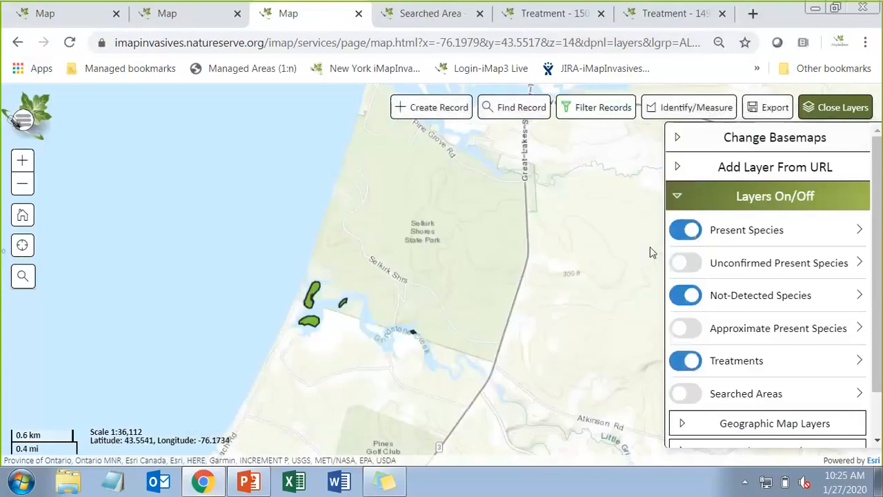
# Clear the third map's existing filter and filter its records by species Water Chestnut (Trapa natans) only, with no date limits.
pyautogui.click(601, 107)
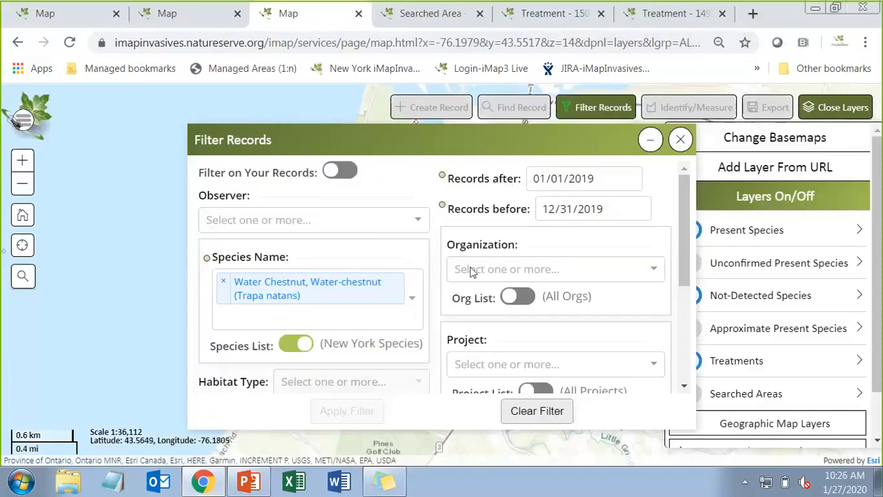
pyautogui.scroll(-3, 464, 323)
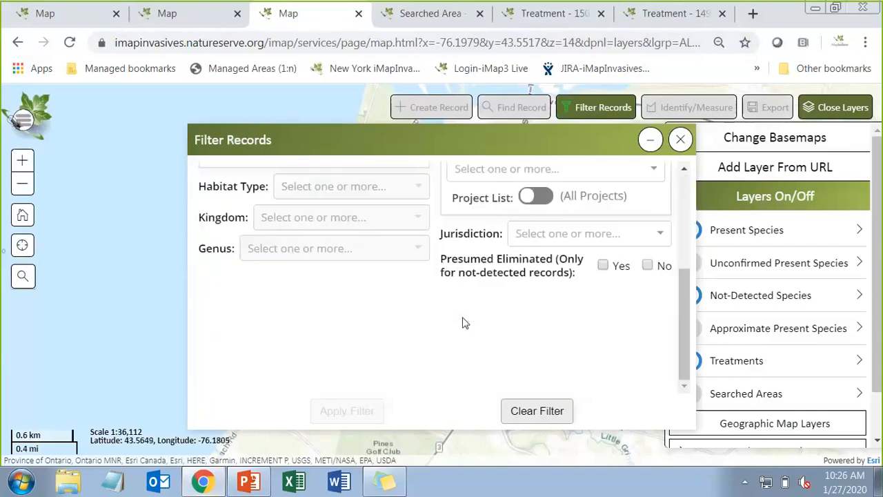
pyautogui.click(537, 411)
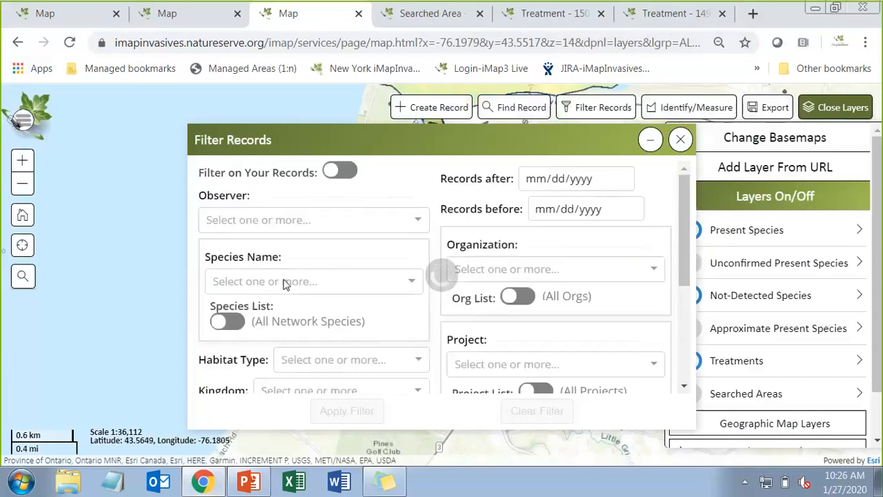
pyautogui.click(285, 281)
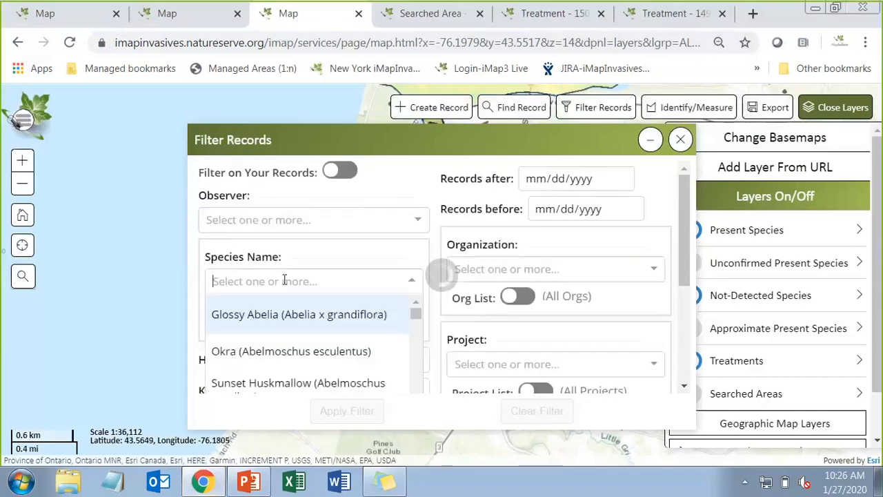
pyautogui.write('water')
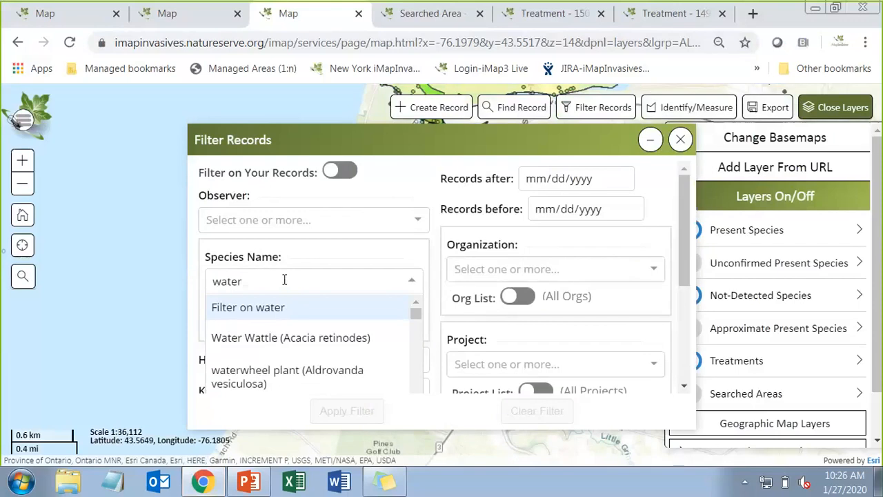
pyautogui.write(' che')
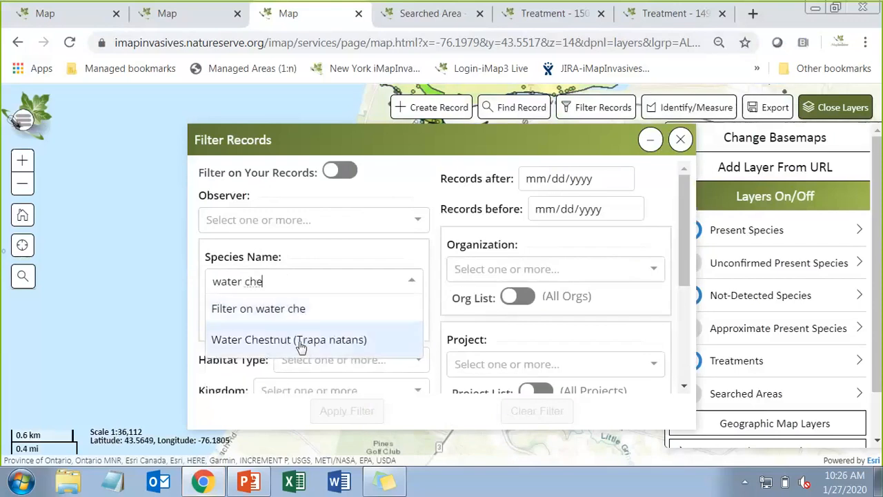
pyautogui.click(301, 340)
pyautogui.click(348, 410)
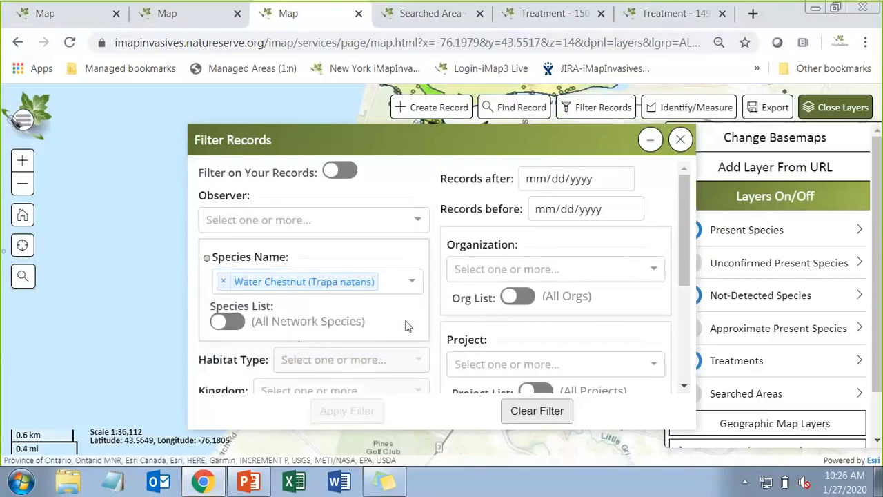
pyautogui.click(679, 140)
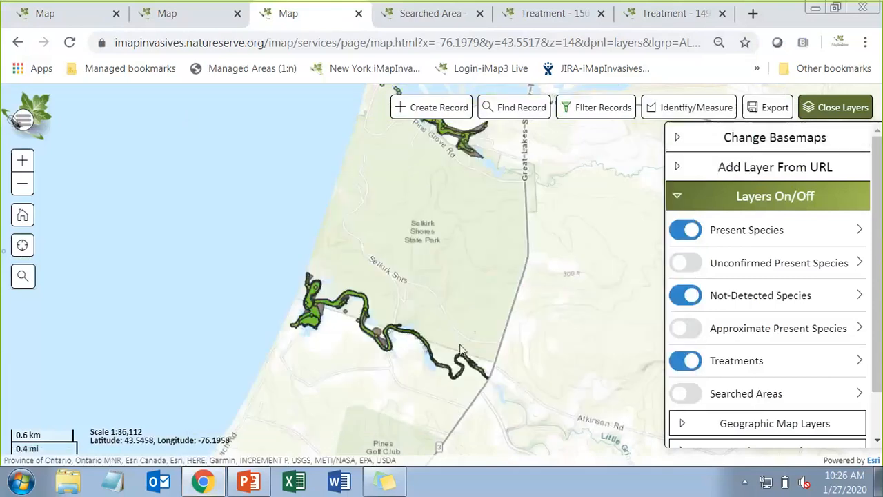
# Hide the Not-Detected Species and Treatments layers so only Present Species stays on around Selkirk Shores State Park.
pyautogui.click(687, 297)
pyautogui.click(685, 361)
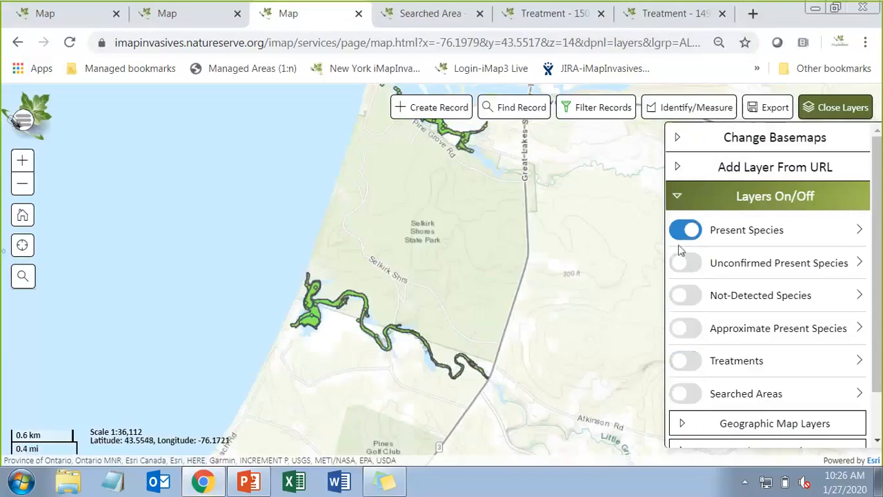
pyautogui.scroll(-1, 527, 298)
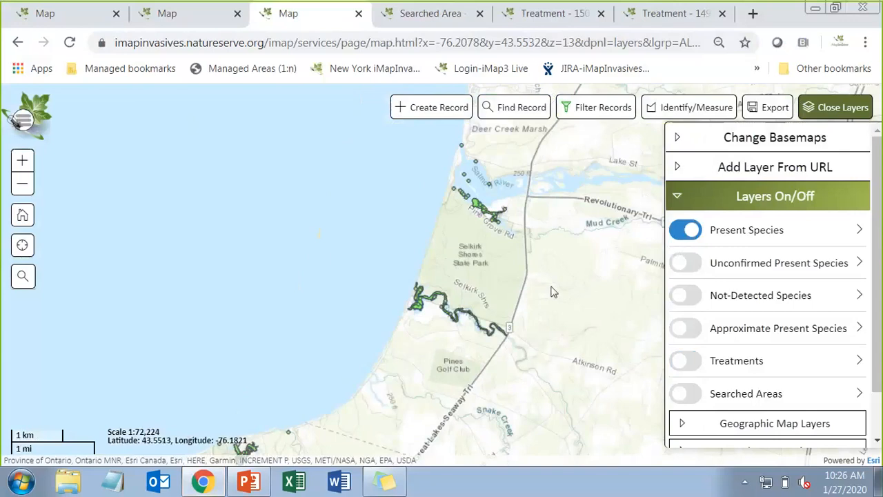
pyautogui.moveTo(552, 292); pyautogui.dragTo(441, 290)
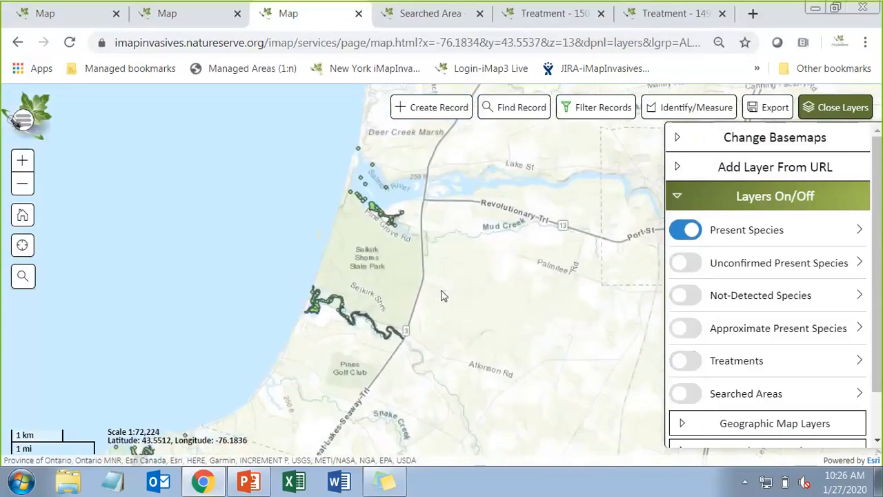
pyautogui.scroll(-1, 441, 290)
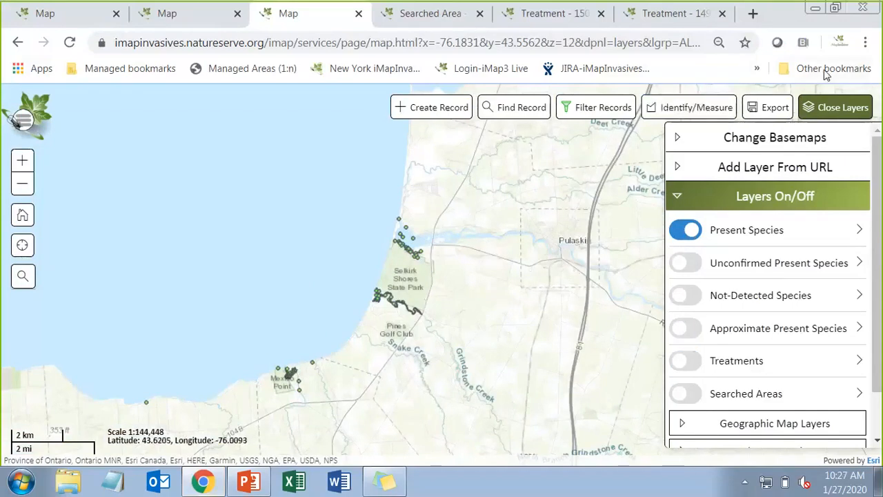
# Set up a record export with type CSV (csv) and Ignore Filter set to No.
pyautogui.click(774, 108)
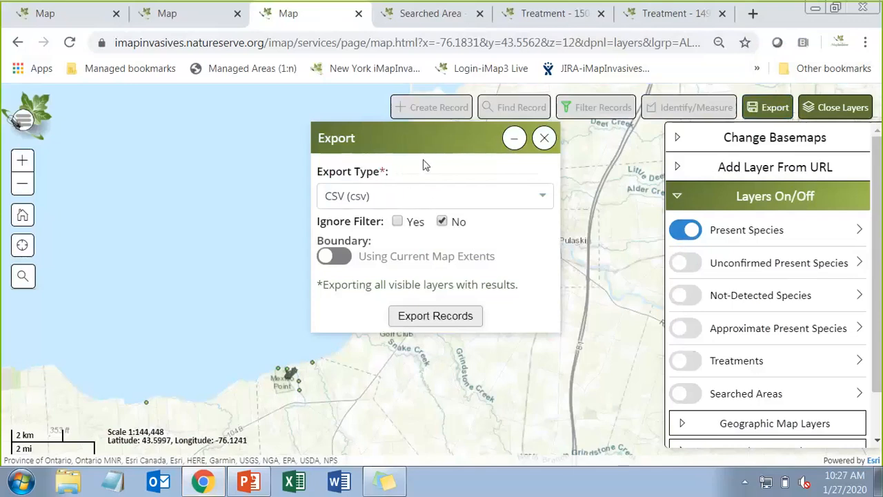
pyautogui.click(398, 194)
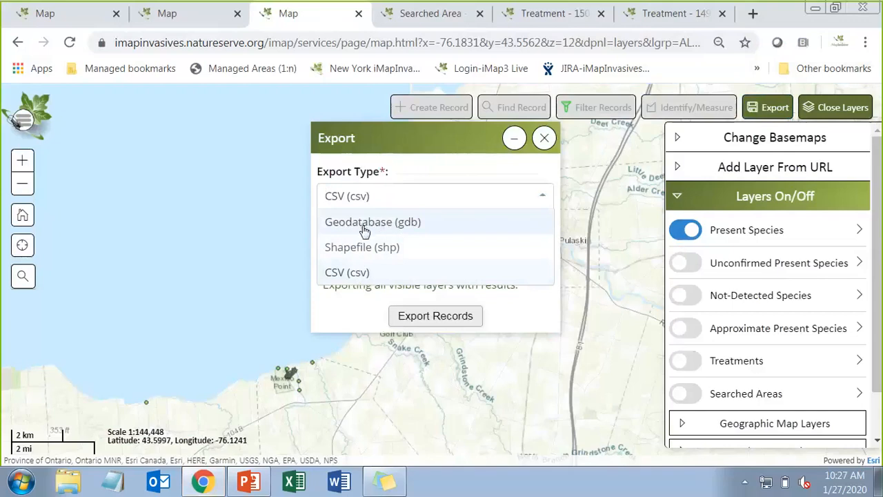
pyautogui.click(390, 276)
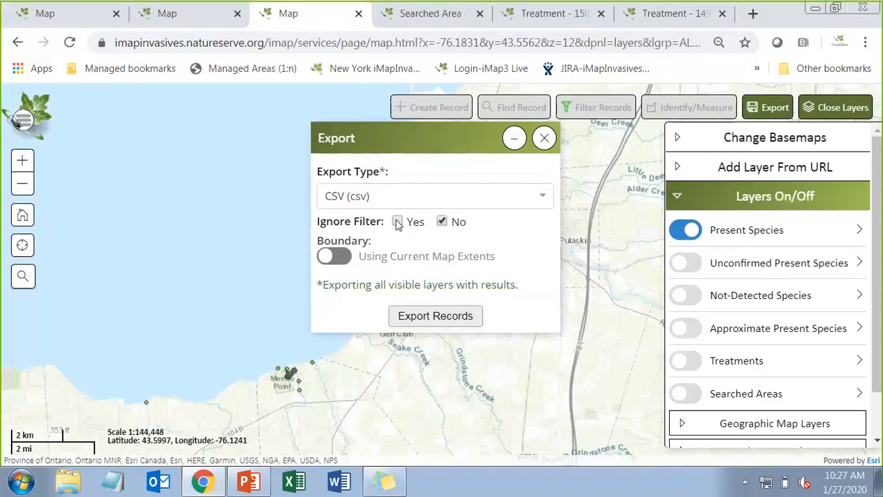
pyautogui.click(398, 222)
pyautogui.click(442, 222)
# Frame the lakeshore records with the layer list hidden, export them using the current map extents, and download the file.
pyautogui.moveTo(399, 384); pyautogui.dragTo(333, 385)
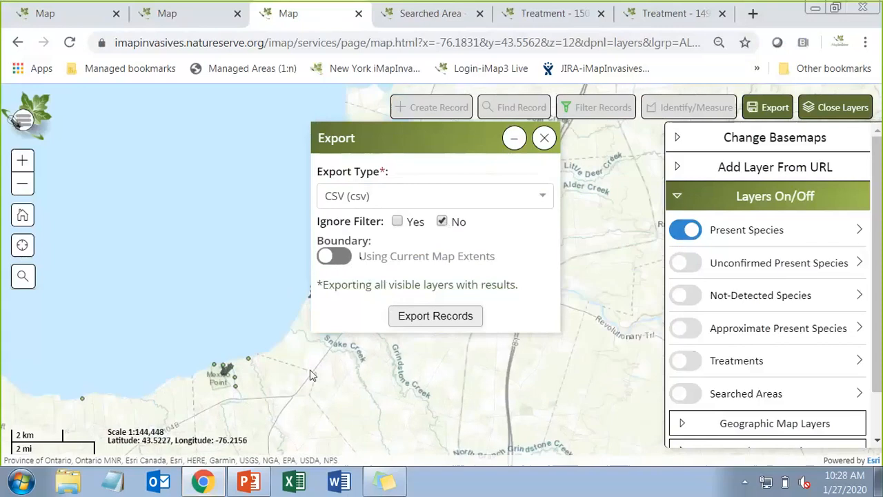
pyautogui.click(827, 110)
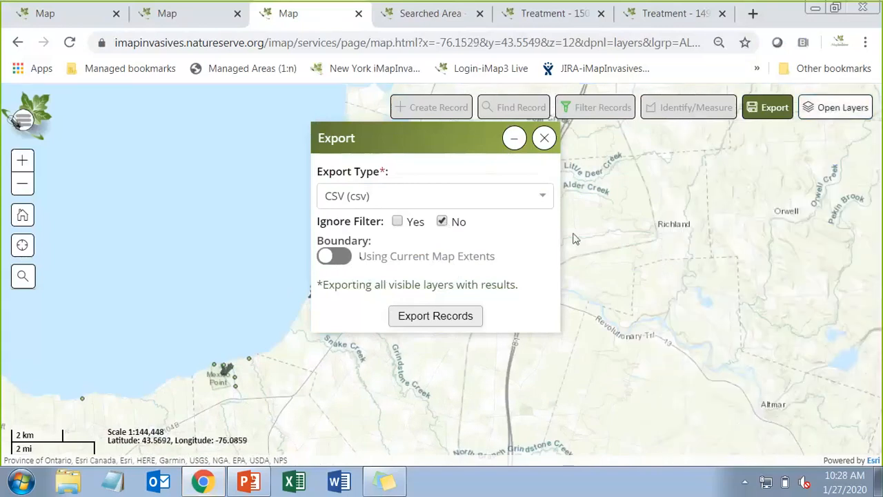
pyautogui.moveTo(849, 203); pyautogui.dragTo(710, 229)
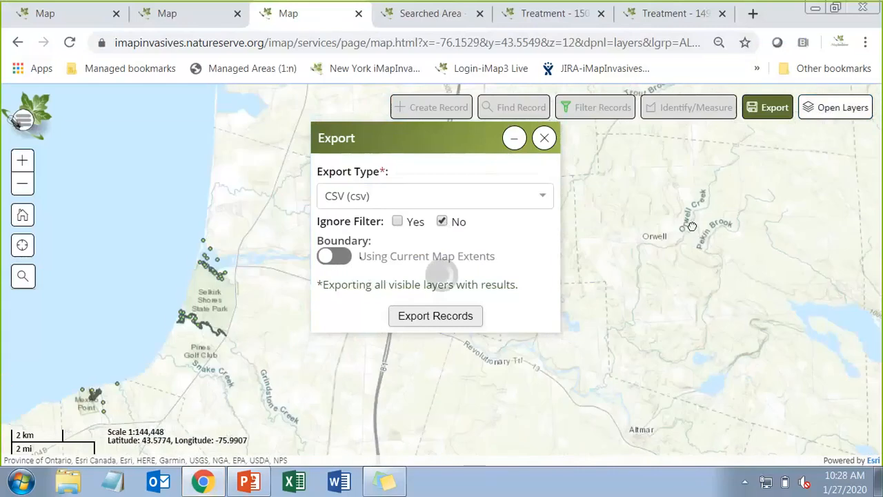
pyautogui.moveTo(711, 311); pyautogui.dragTo(882, 278)
pyautogui.moveTo(716, 315); pyautogui.dragTo(823, 303)
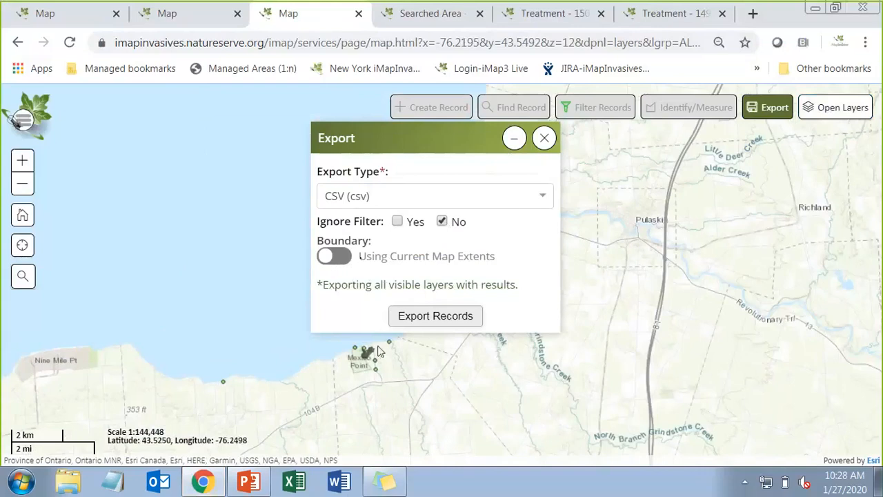
pyautogui.click(428, 317)
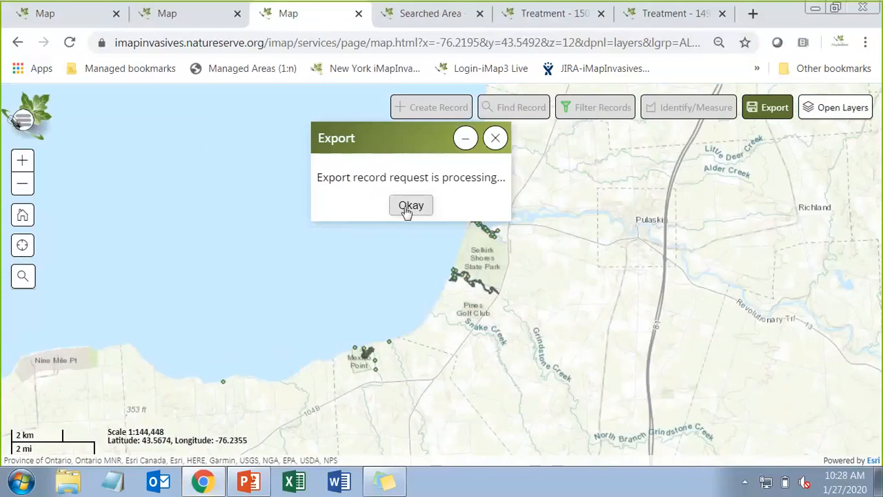
pyautogui.click(409, 207)
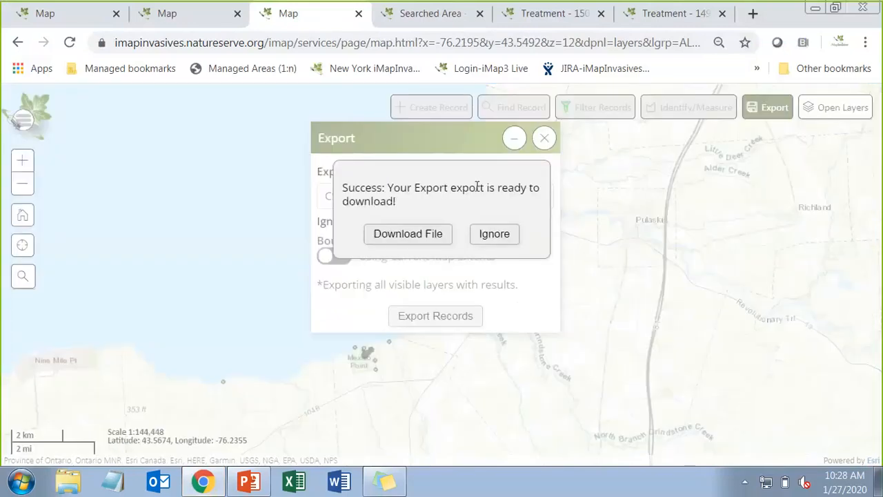
pyautogui.click(408, 235)
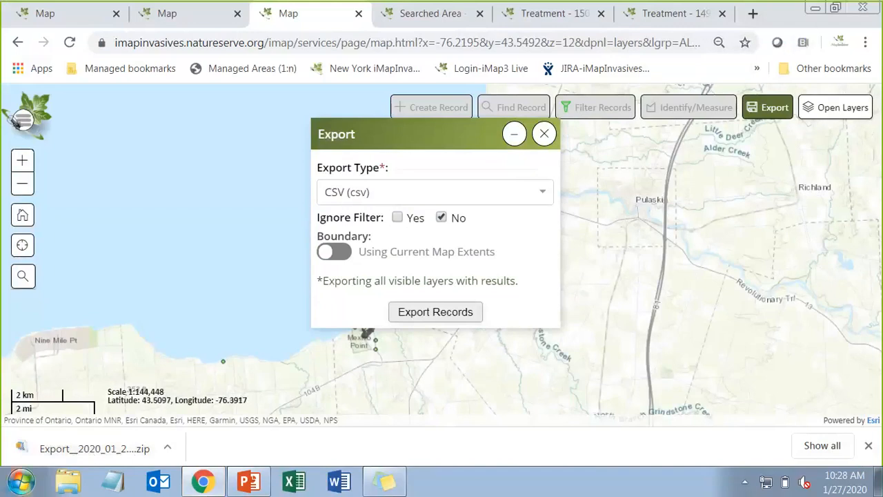
# Open the PRESENCE_POINT CSV from the downloaded export archive in Excel, inspect its records, and close both the workbook and archive.
pyautogui.click(70, 449)
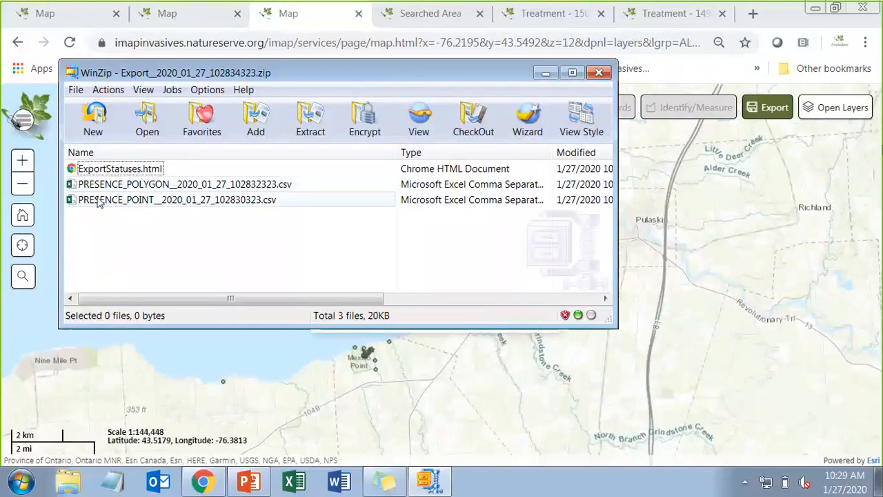
pyautogui.doubleClick(139, 199)
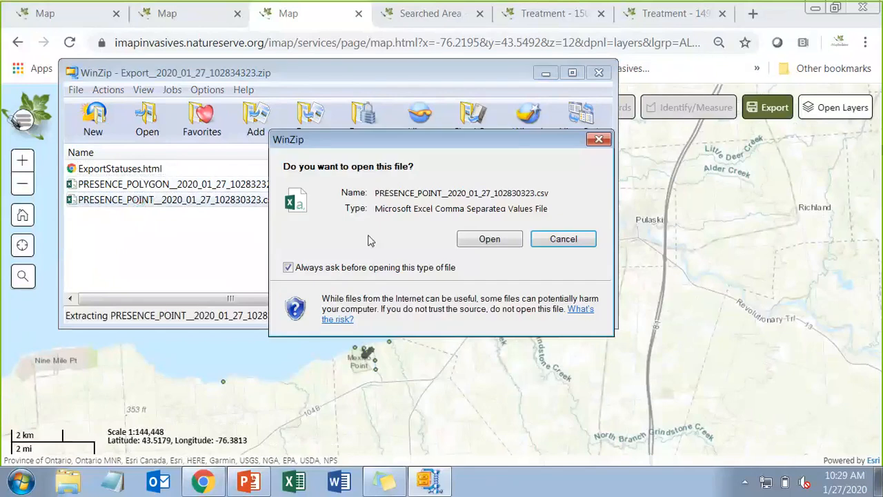
pyautogui.click(501, 242)
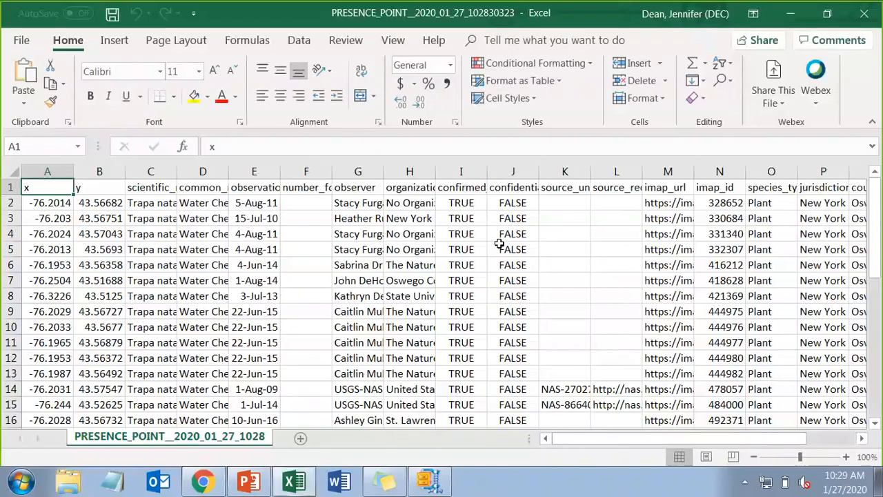
pyautogui.click(153, 206)
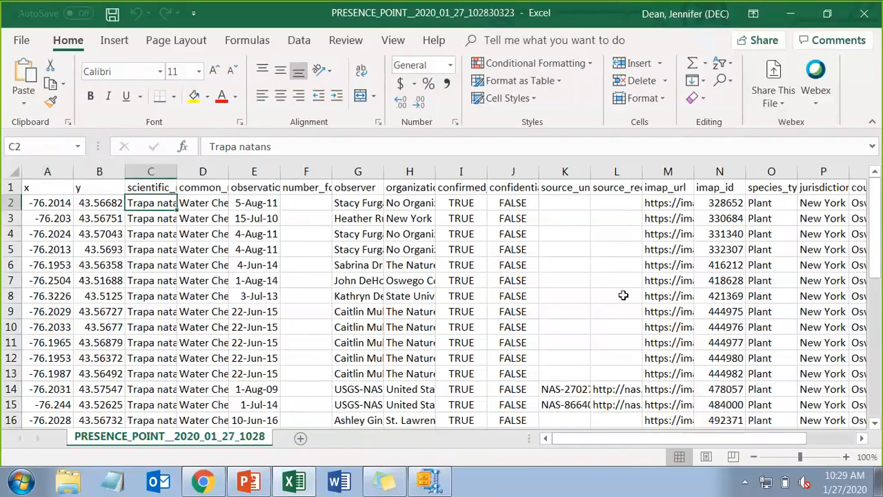
pyautogui.click(864, 13)
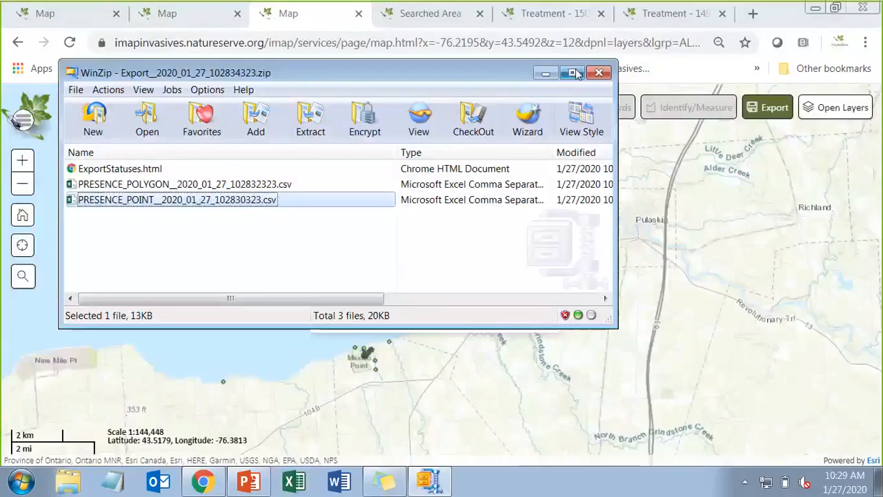
pyautogui.click(597, 72)
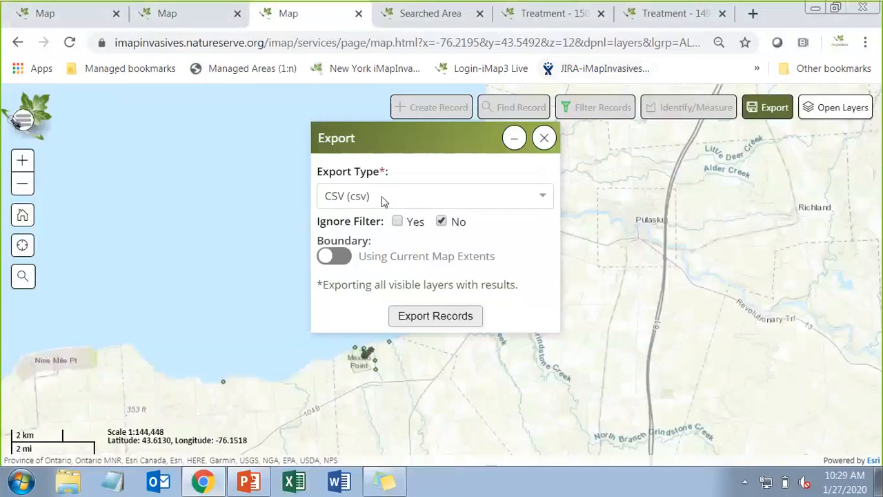
# Draw a five-sided custom export boundary around the Mexico Point records, accept it, and close the export without running it.
pyautogui.click(338, 257)
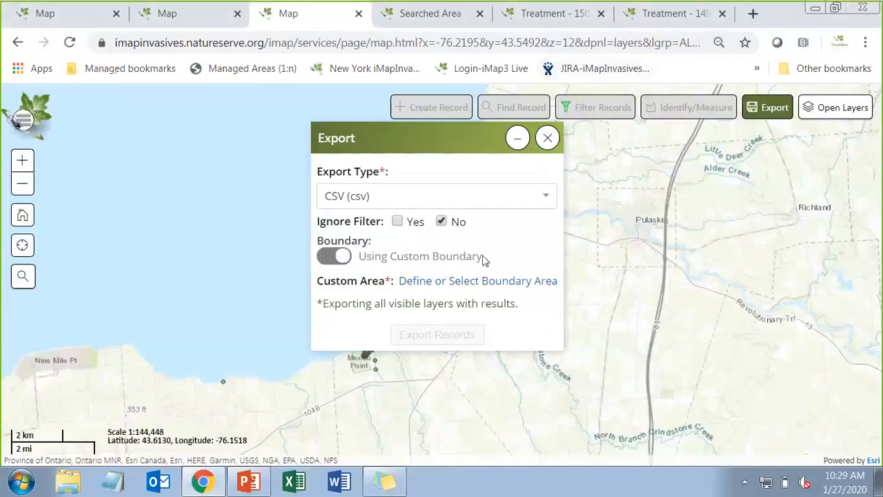
pyautogui.click(427, 285)
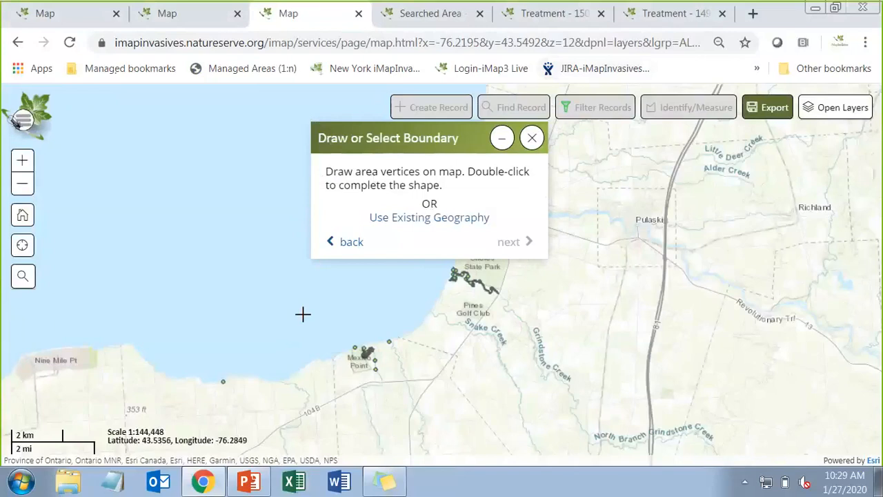
pyautogui.click(301, 336)
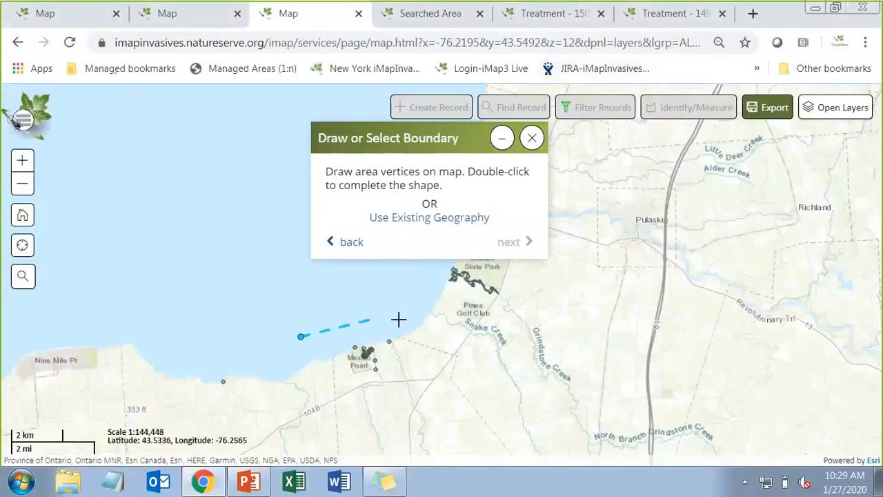
pyautogui.click(404, 322)
pyautogui.click(417, 380)
pyautogui.click(333, 410)
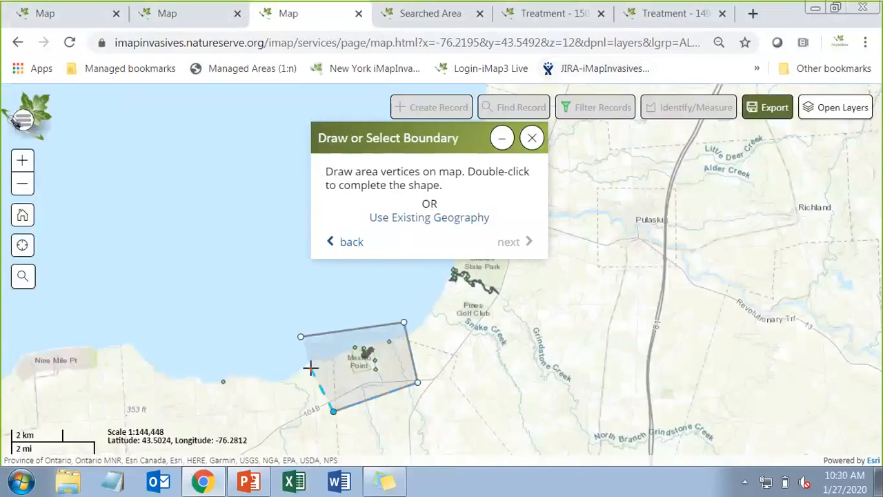
pyautogui.doubleClick(310, 366)
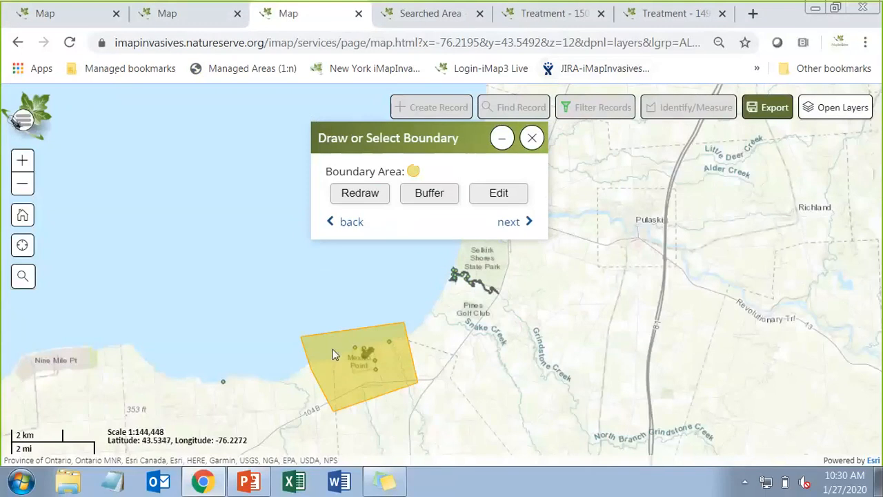
pyautogui.click(504, 222)
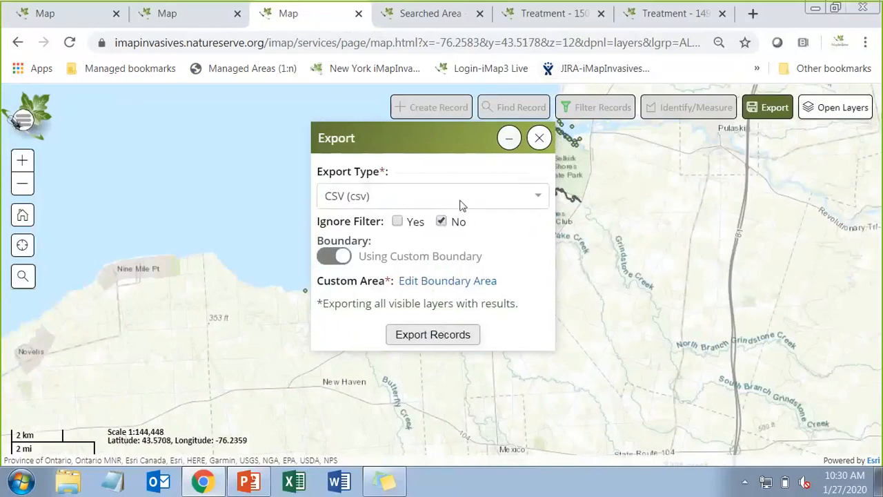
pyautogui.click(539, 138)
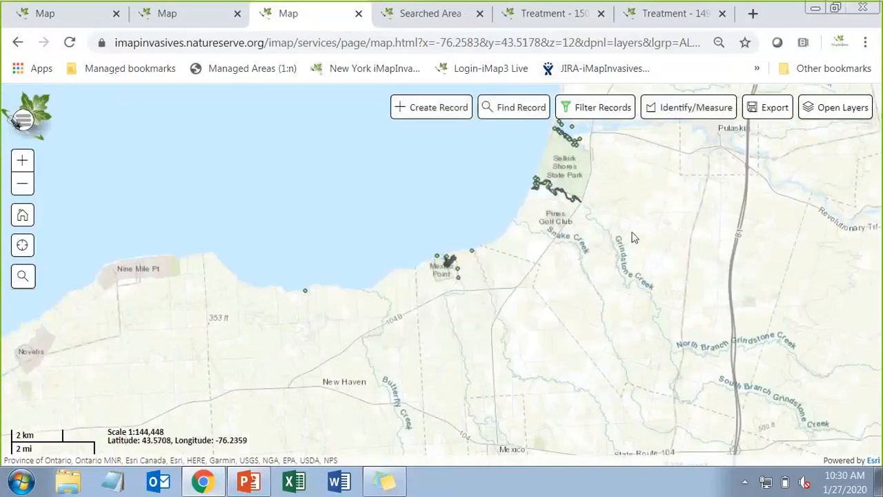
# Start a new record export with the boundary set to Using Custom Boundary and open its boundary area definition.
pyautogui.moveTo(631, 236); pyautogui.dragTo(514, 306)
pyautogui.click(769, 108)
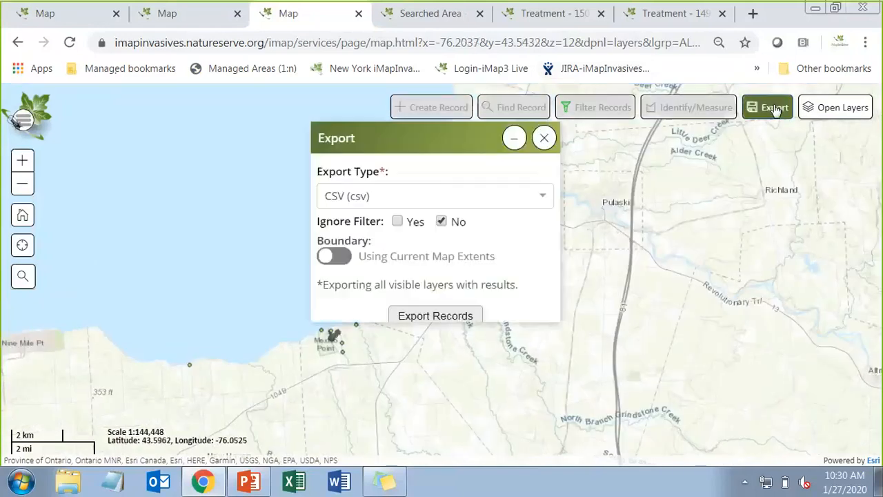
pyautogui.click(343, 259)
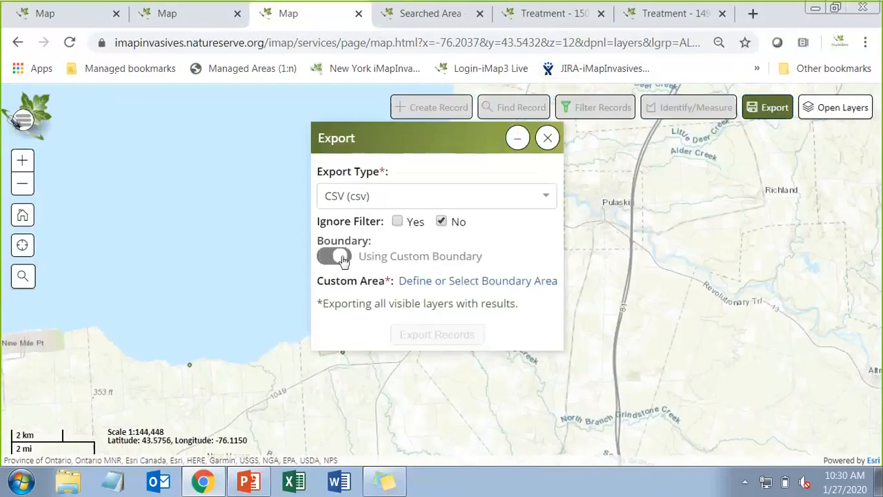
pyautogui.click(434, 283)
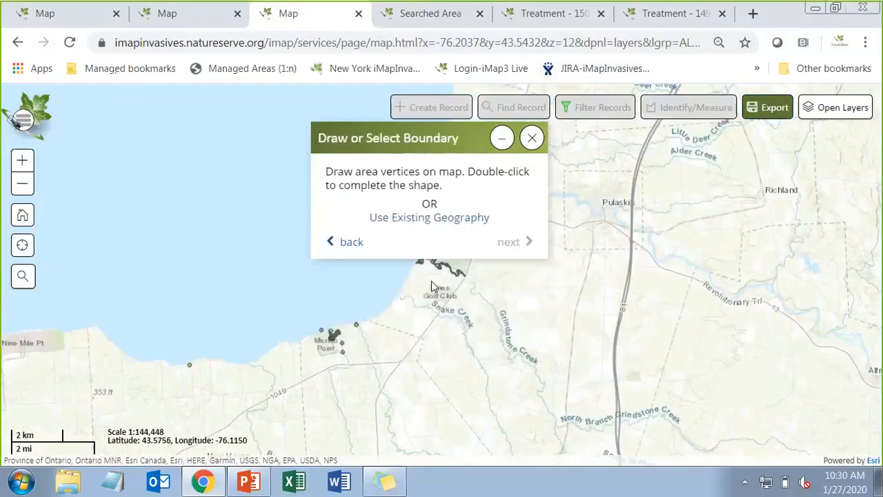
# Use existing geography of type Regional Management Partnership and select the SLELO region as the export boundary.
pyautogui.click(425, 220)
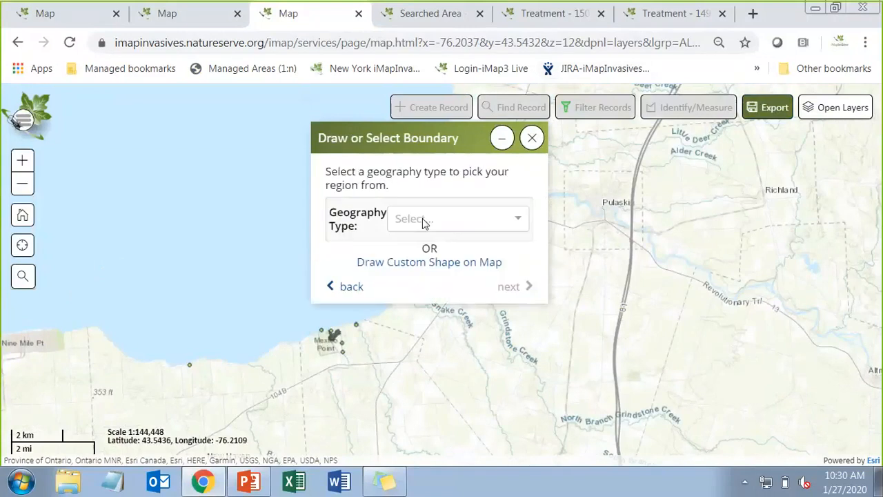
pyautogui.click(424, 219)
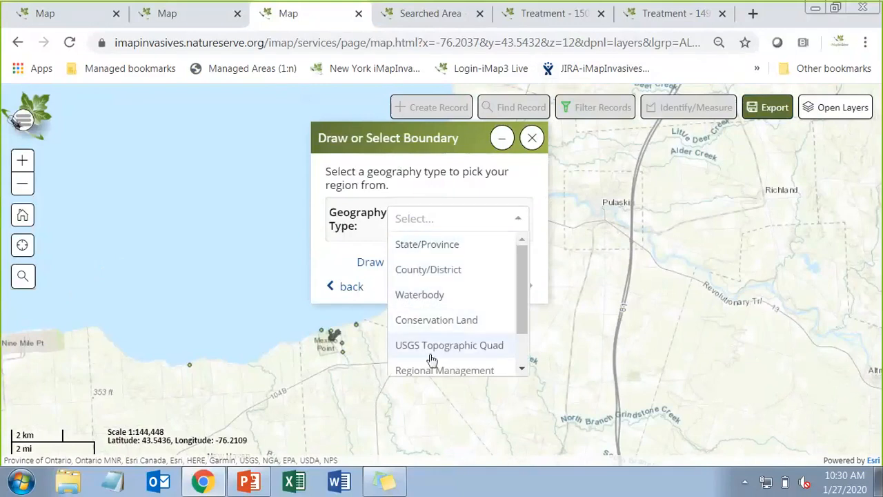
pyautogui.scroll(-1, 428, 369)
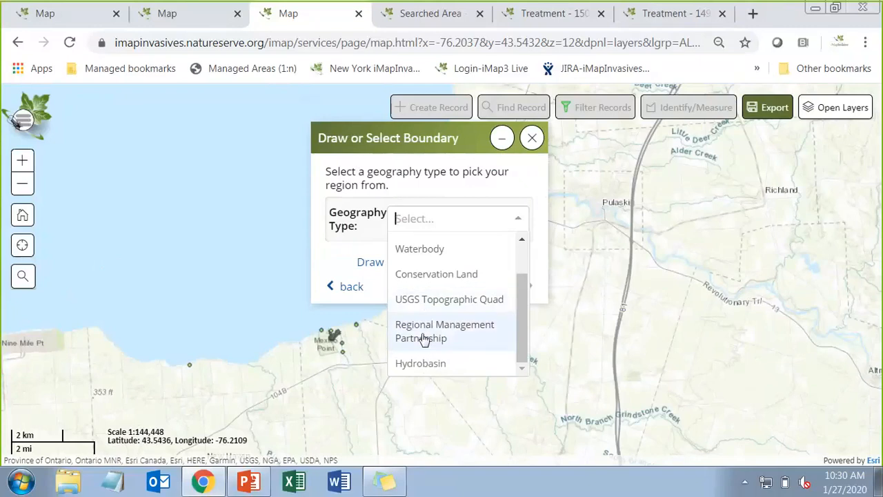
pyautogui.click(424, 339)
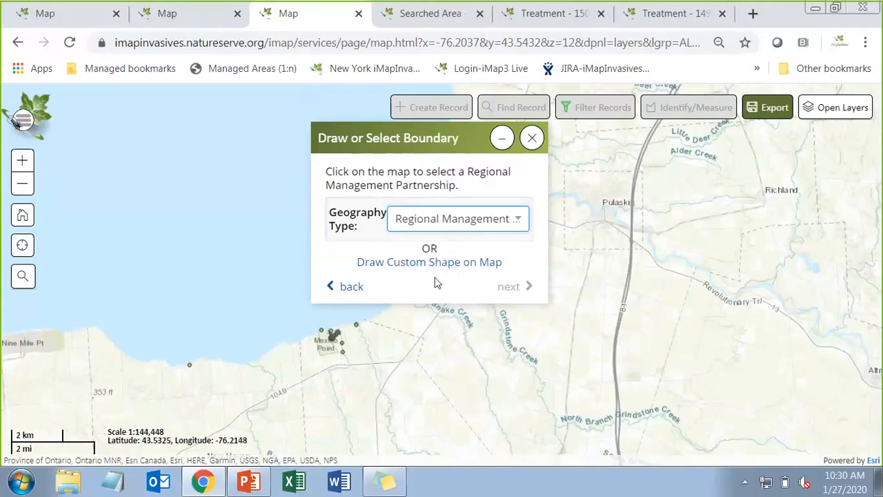
pyautogui.click(583, 229)
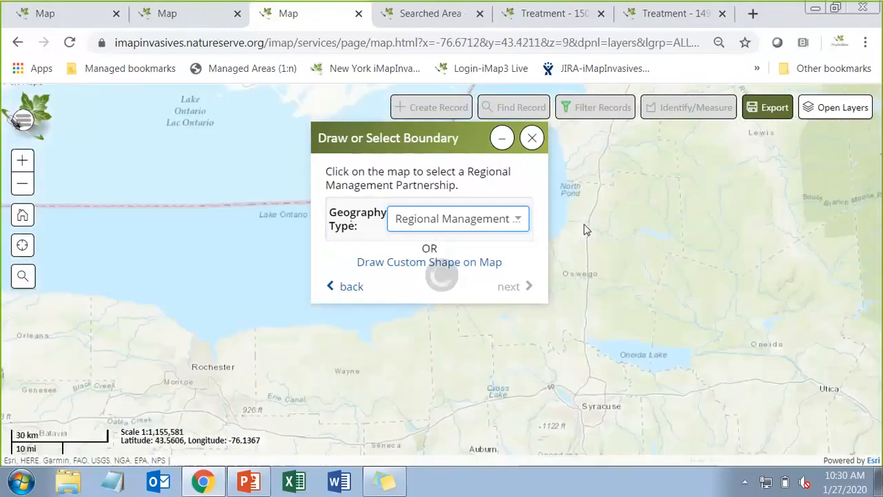
pyautogui.scroll(-1, 585, 225)
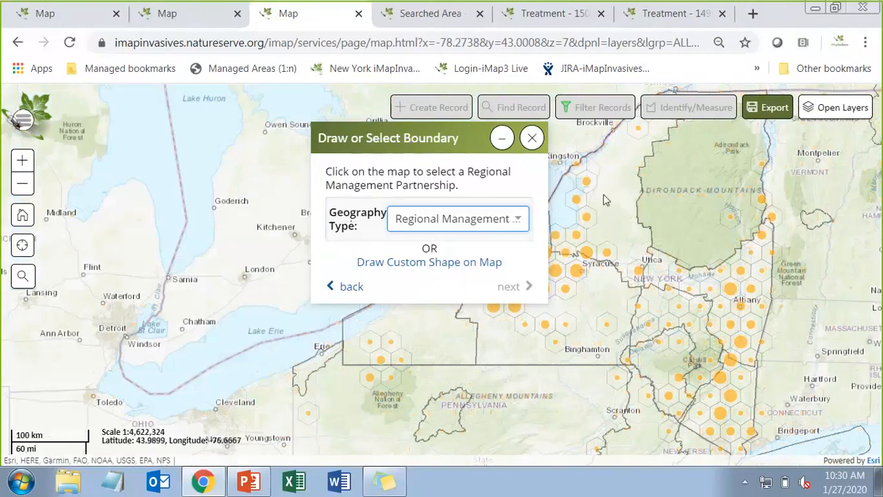
pyautogui.click(619, 213)
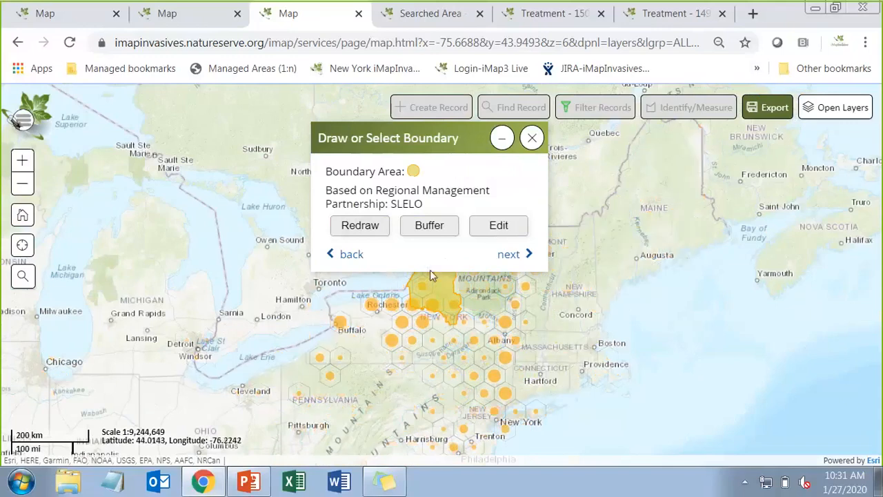
# Buffer the SLELO boundary area by 3 miles and accept the buffer.
pyautogui.moveTo(487, 298); pyautogui.dragTo(556, 360)
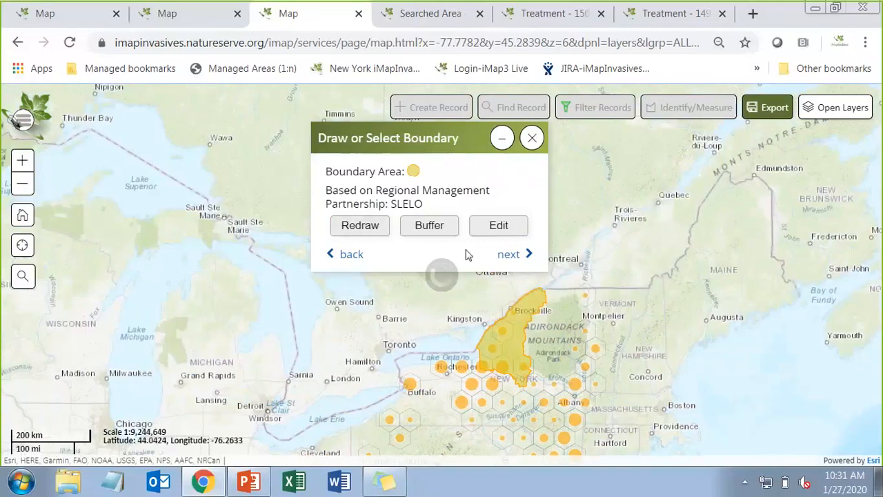
pyautogui.click(427, 228)
pyautogui.click(322, 370)
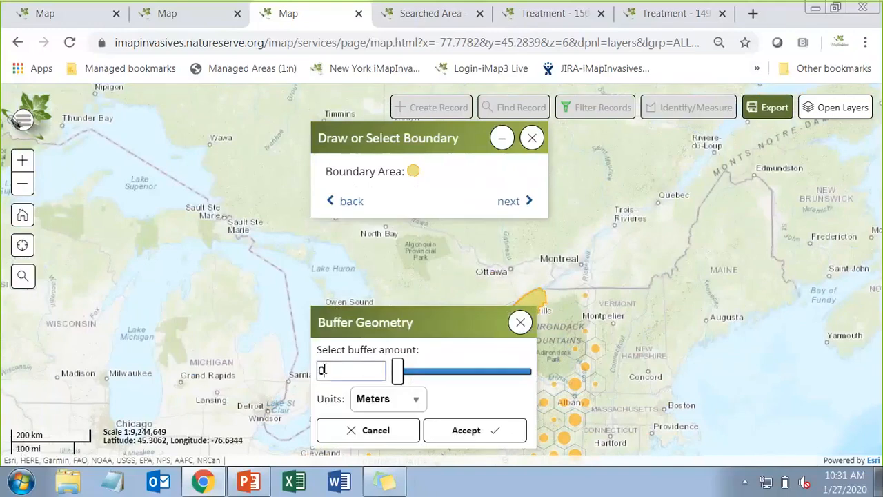
pyautogui.moveTo(324, 370); pyautogui.dragTo(289, 369)
pyautogui.write('3')
pyautogui.click(388, 406)
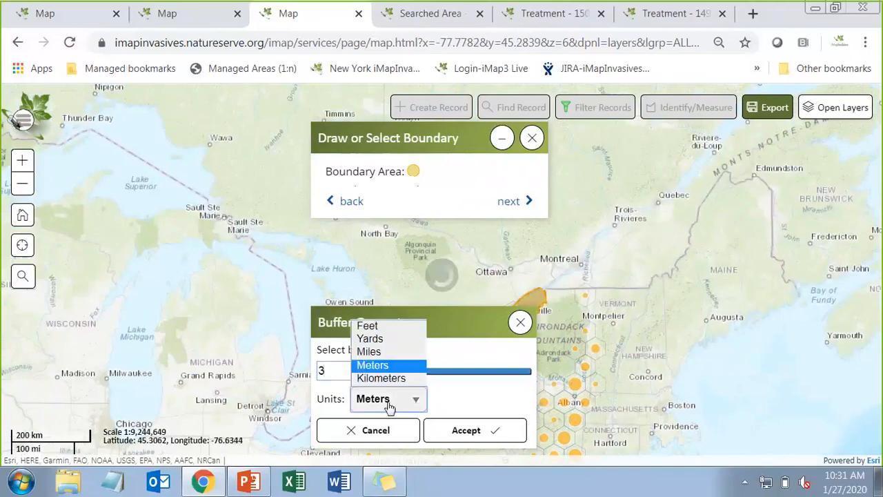
pyautogui.click(378, 353)
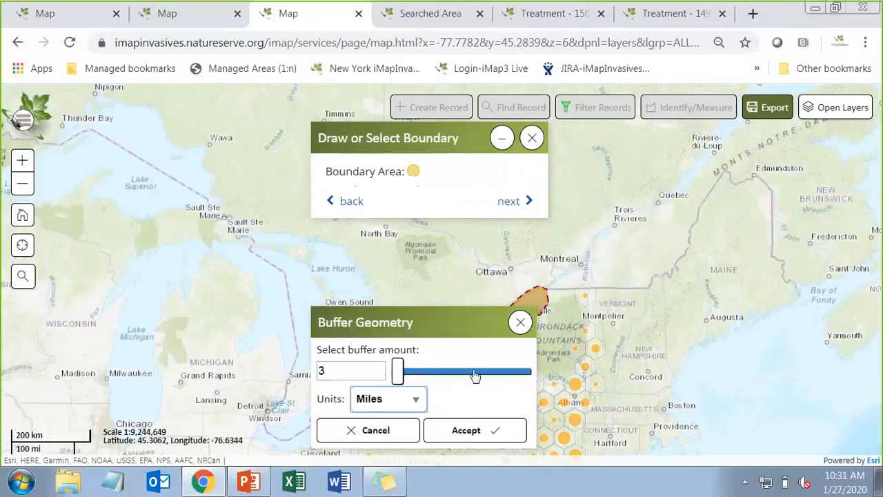
pyautogui.click(456, 435)
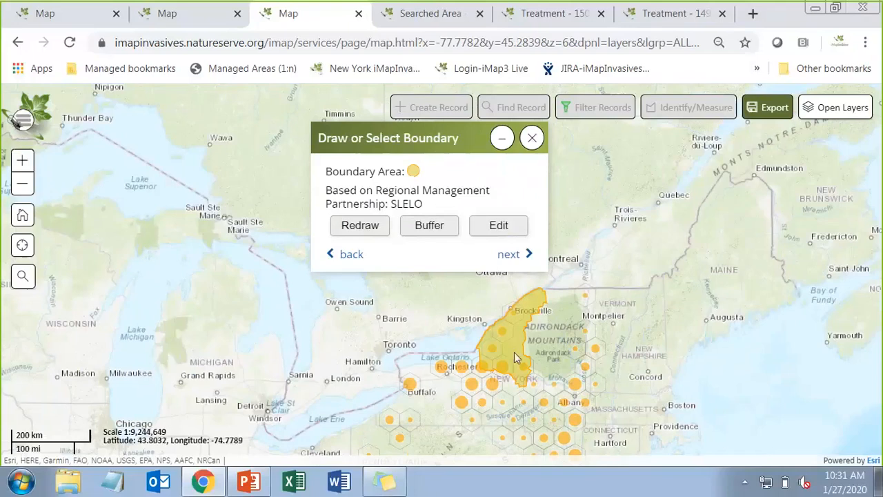
# Accept the custom boundary, export the records within it, and download the resulting file.
pyautogui.click(511, 257)
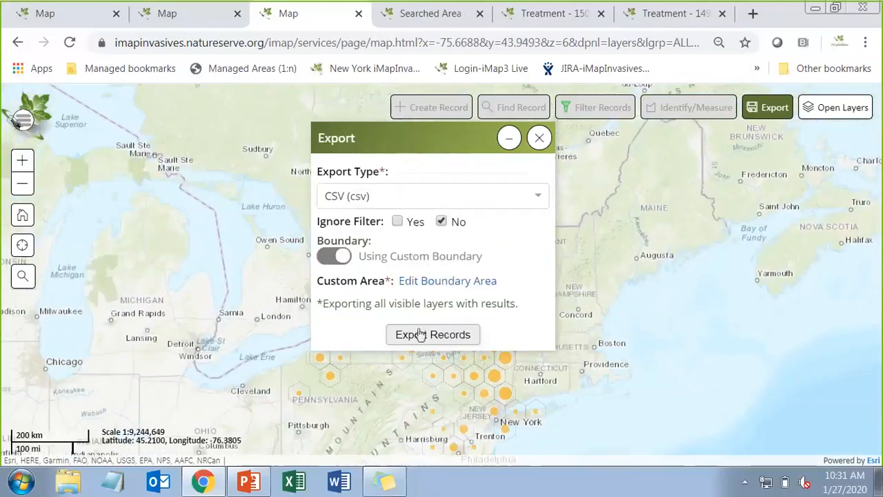
pyautogui.click(420, 334)
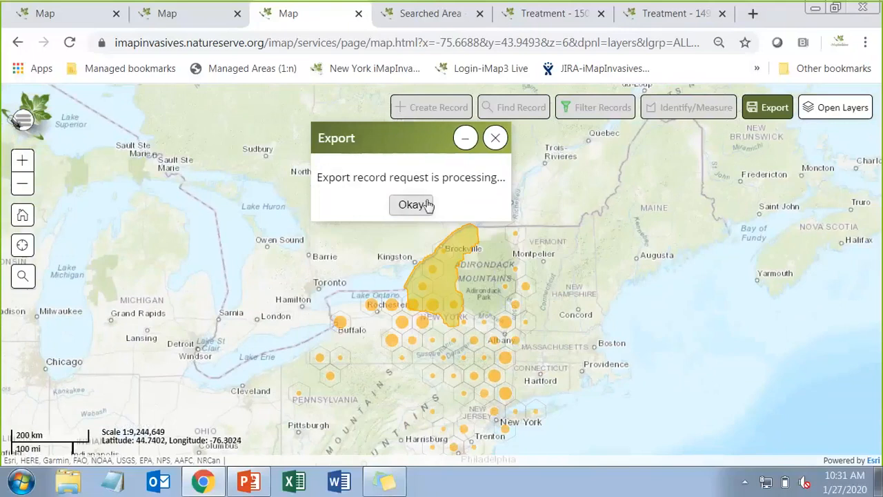
pyautogui.click(422, 206)
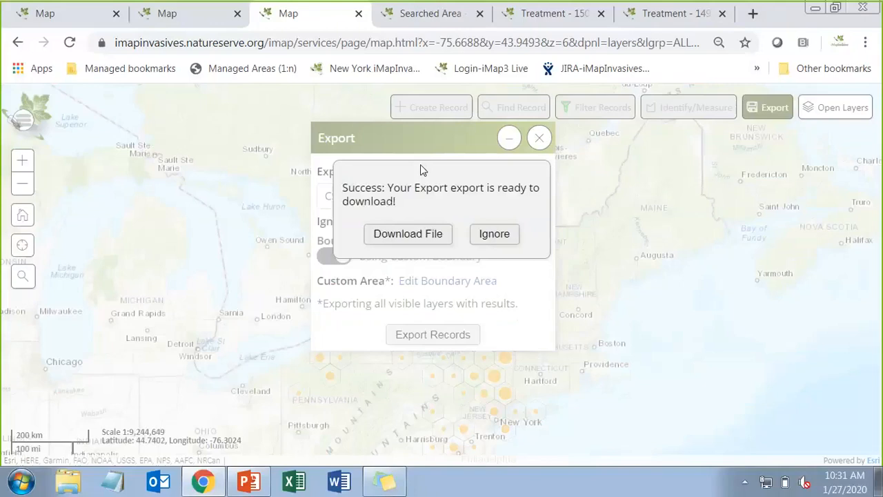
pyautogui.click(404, 232)
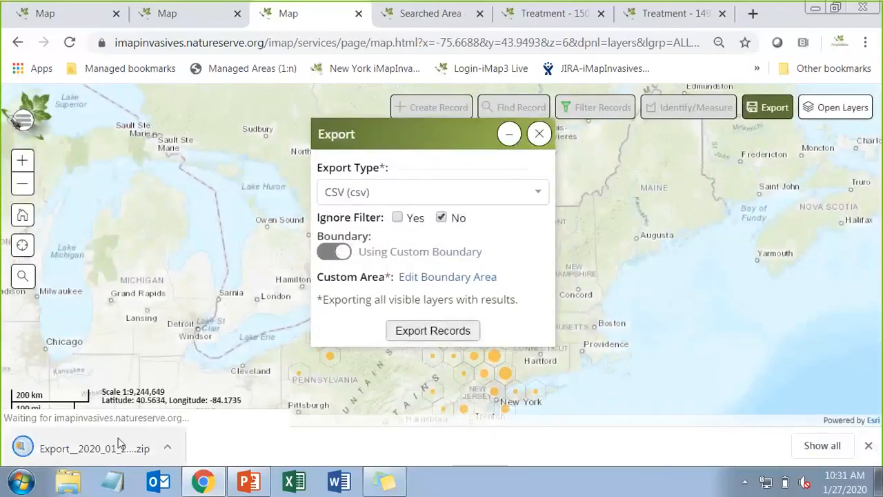
# Open ExportStatuses.html from the downloaded export archive to review the export status of each data type.
pyautogui.click(68, 455)
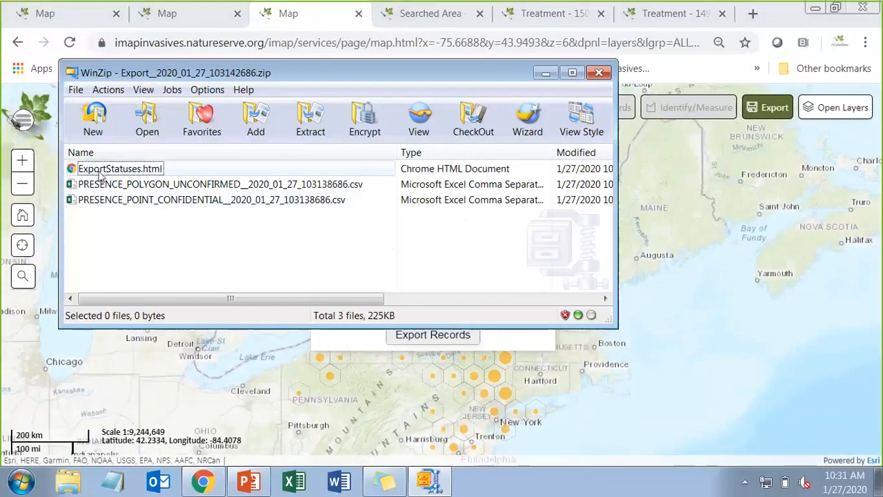
pyautogui.doubleClick(99, 169)
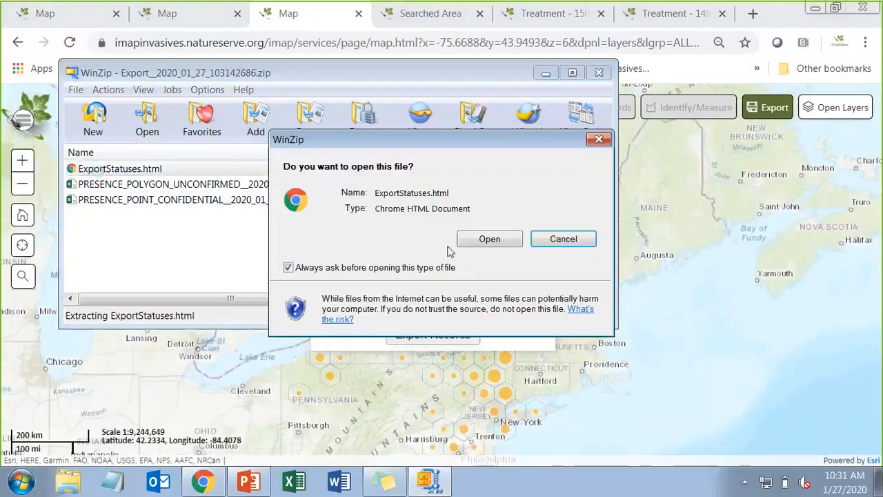
pyautogui.click(490, 239)
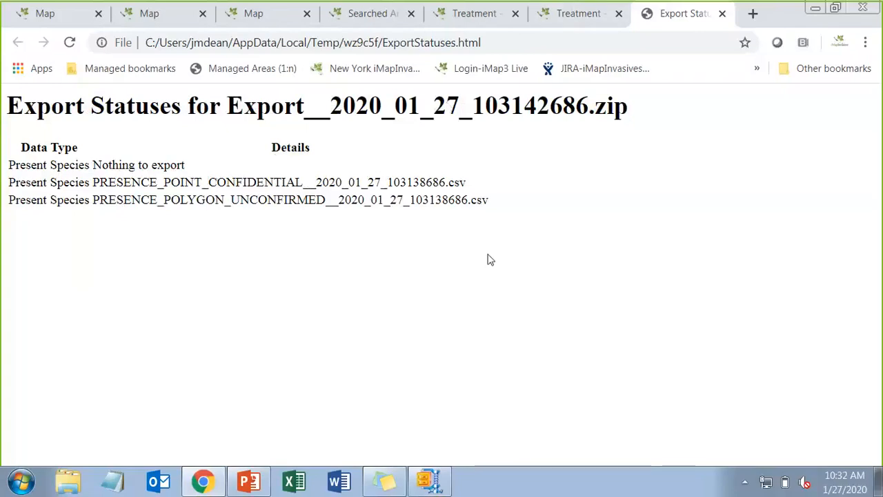
# Return to the map with the custom boundary export, review its SLELO boundary area, and go back to the export settings.
pyautogui.click(579, 23)
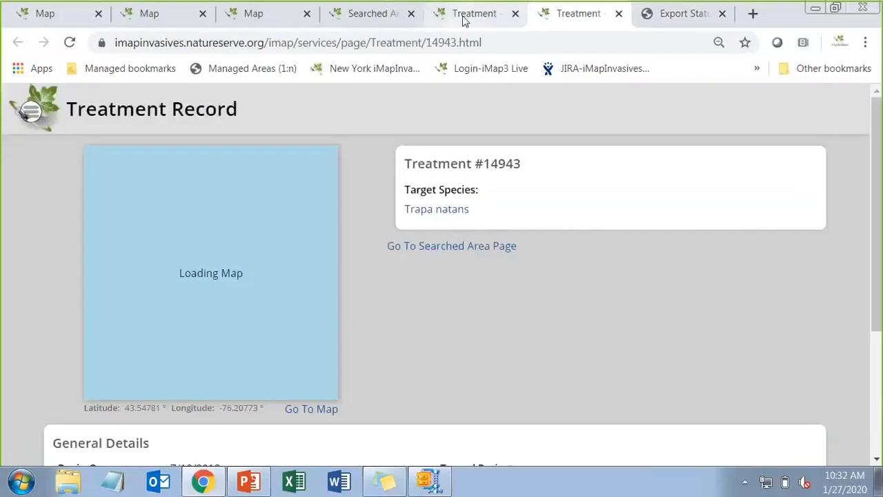
pyautogui.click(463, 19)
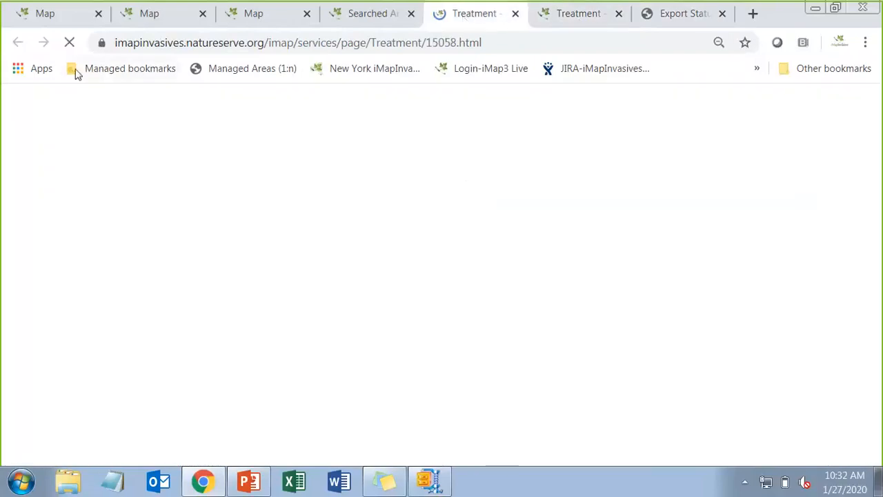
pyautogui.click(57, 20)
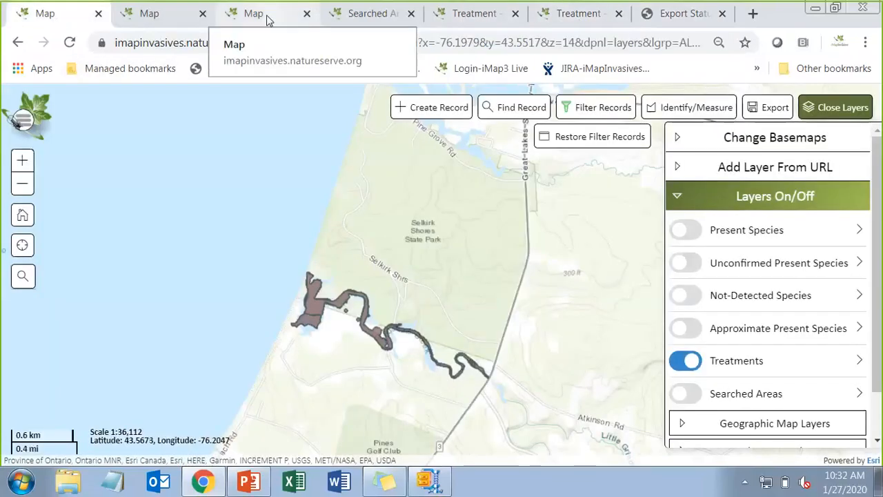
pyautogui.click(268, 19)
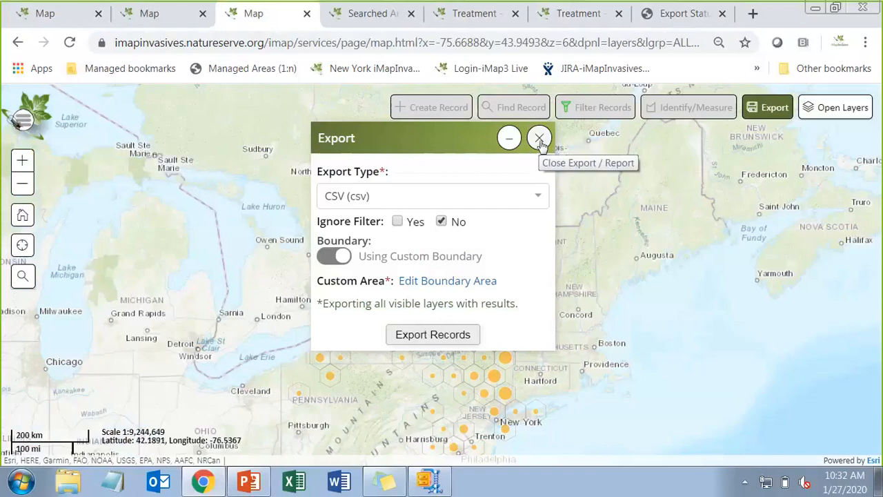
pyautogui.click(440, 282)
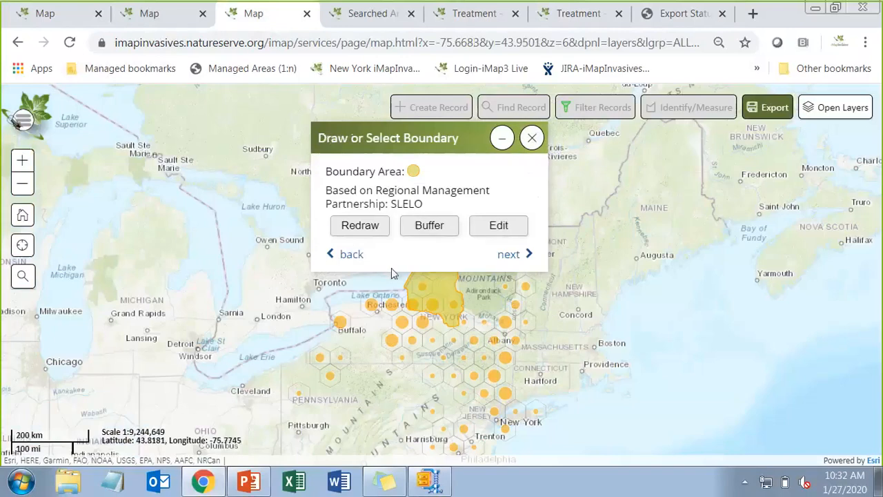
pyautogui.click(351, 255)
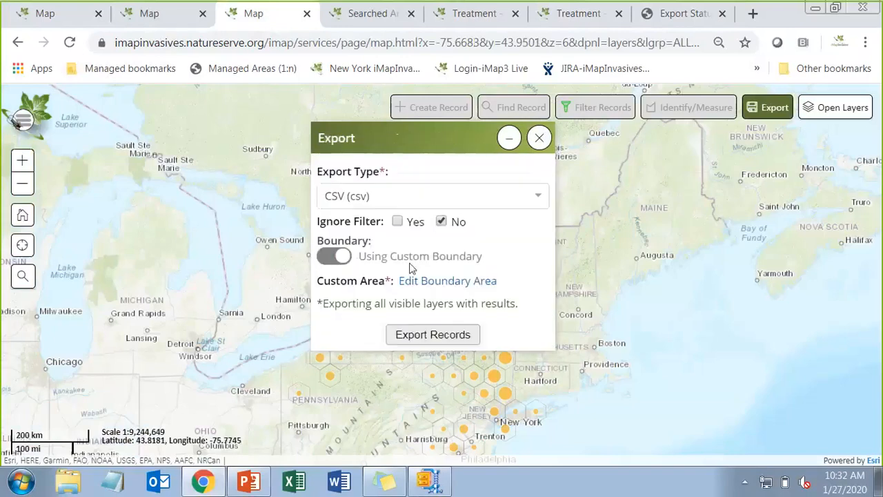
# Leave the export settings and clear the Water Chestnut species filter so records of all species are included.
pyautogui.click(333, 256)
pyautogui.click(334, 256)
pyautogui.click(398, 223)
pyautogui.click(540, 139)
pyautogui.click(593, 108)
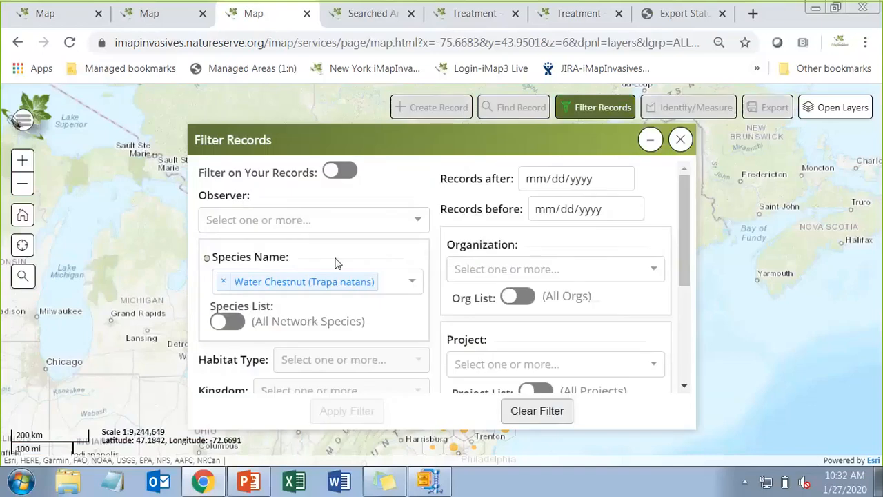
pyautogui.click(524, 416)
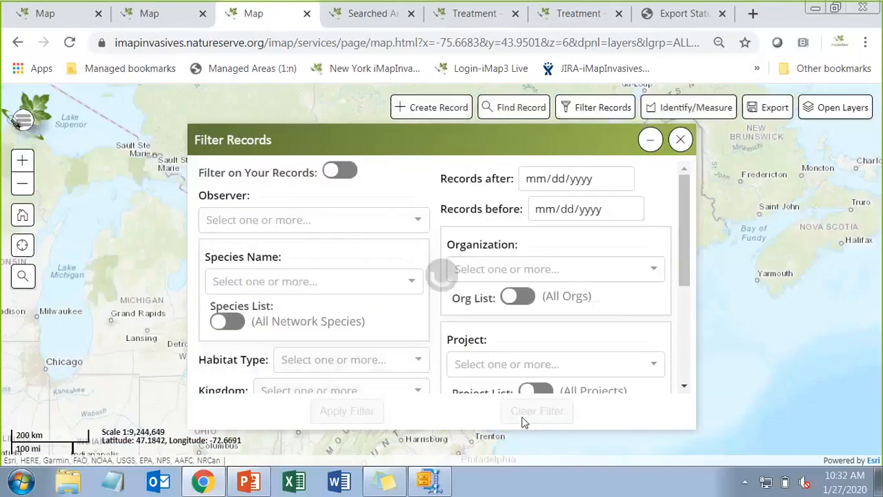
pyautogui.click(682, 140)
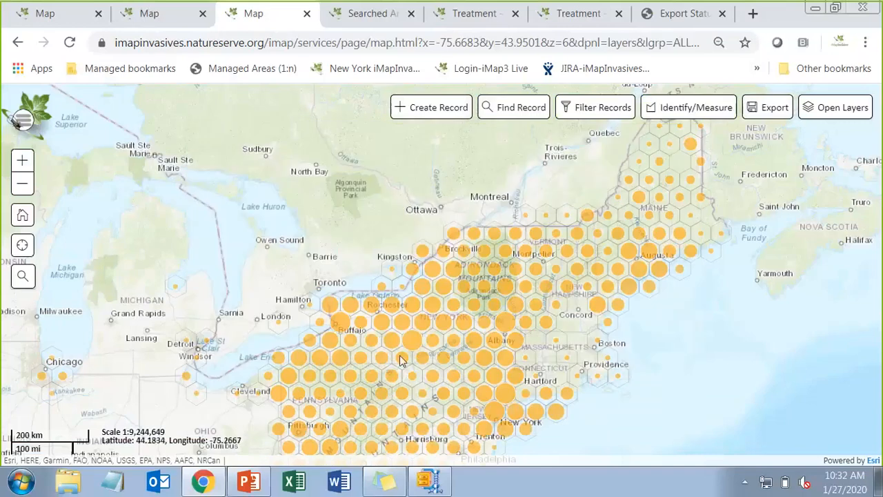
# Define a custom export boundary from existing geography, using the State/Province type and selecting New York on the map.
pyautogui.click(765, 109)
pyautogui.click(334, 256)
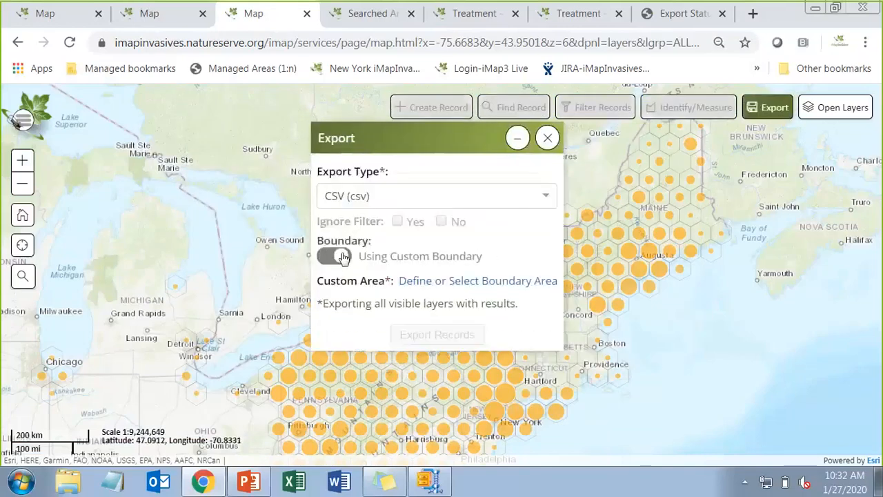
pyautogui.click(423, 283)
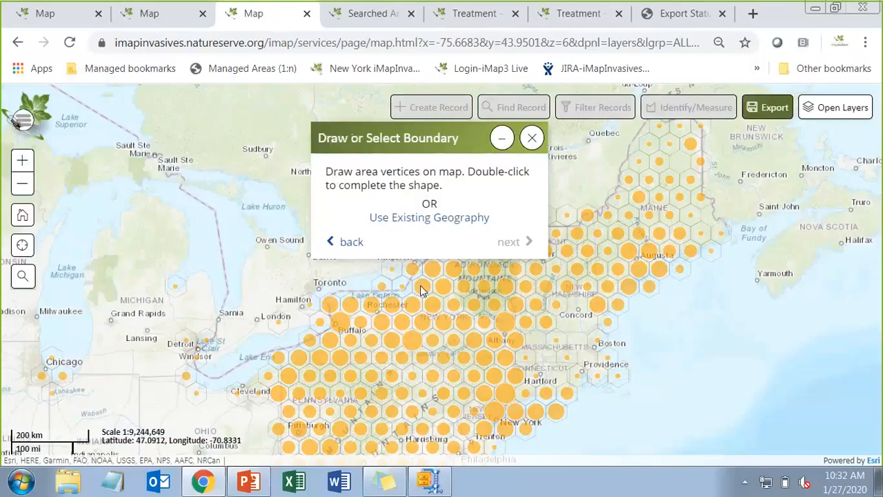
pyautogui.click(435, 218)
pyautogui.click(434, 218)
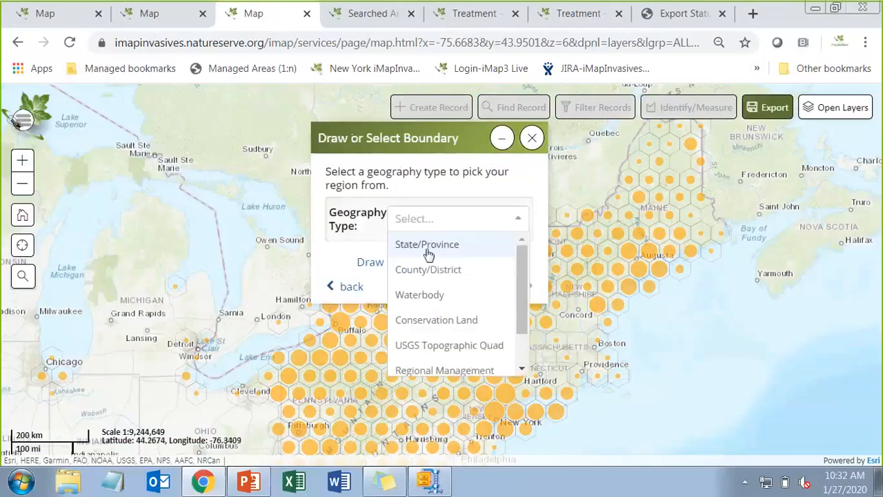
pyautogui.click(428, 250)
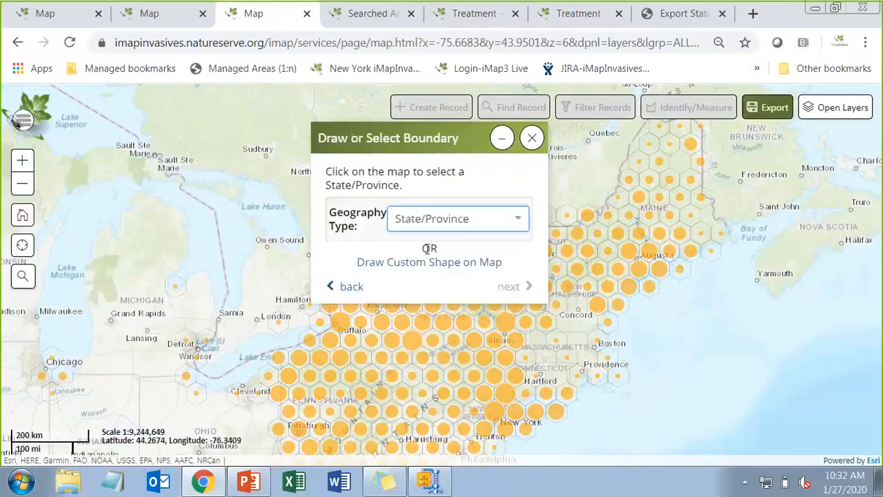
pyautogui.click(406, 345)
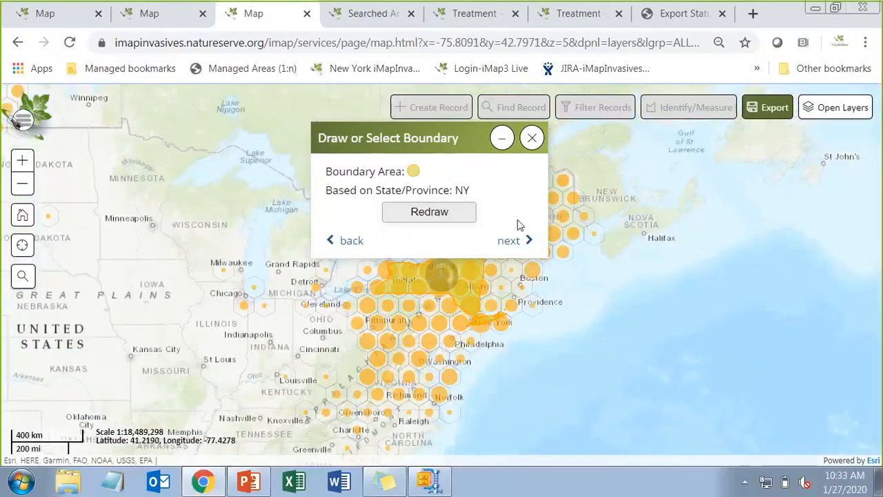
pyautogui.click(509, 243)
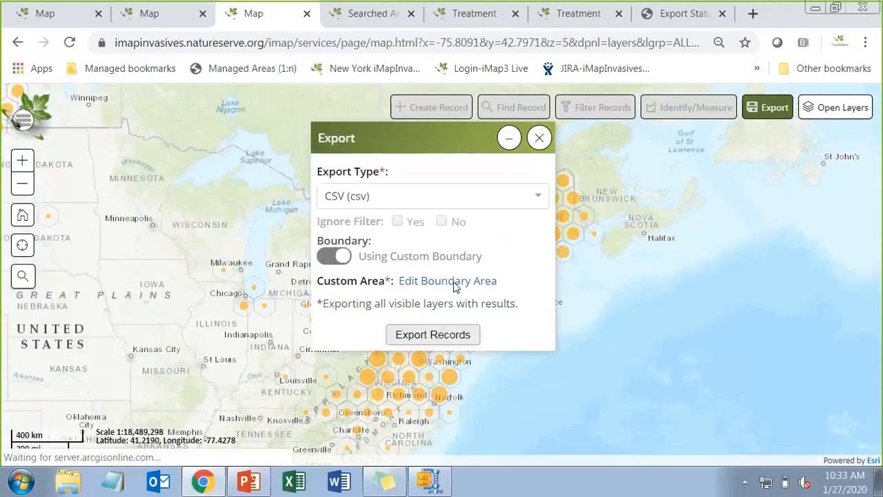
# Export the records within the New York boundary as CSV and ignore the offered file download.
pyautogui.click(425, 338)
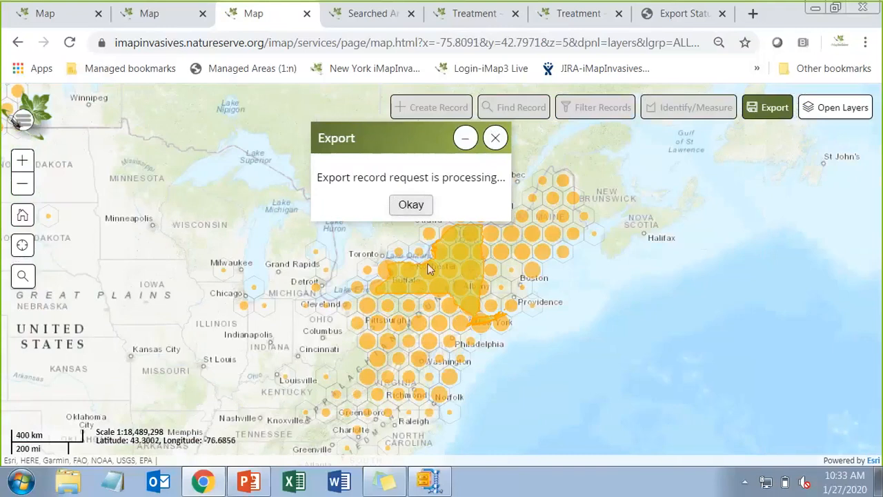
pyautogui.click(496, 139)
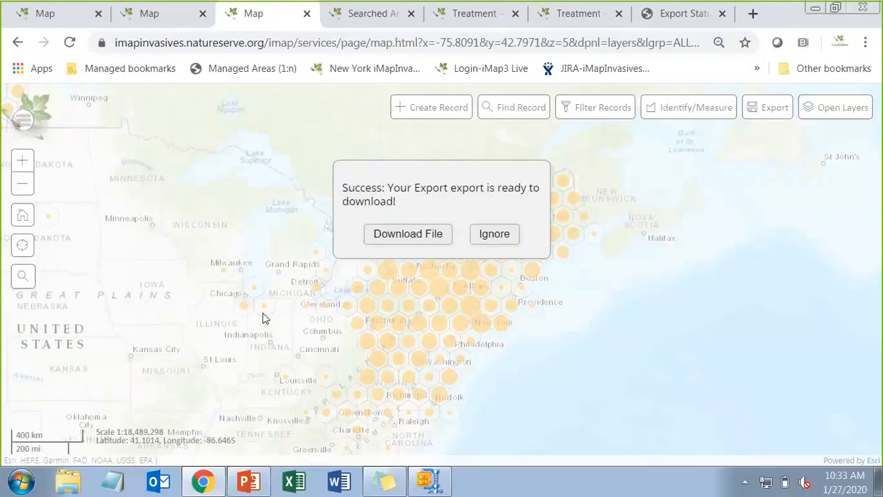
pyautogui.click(502, 235)
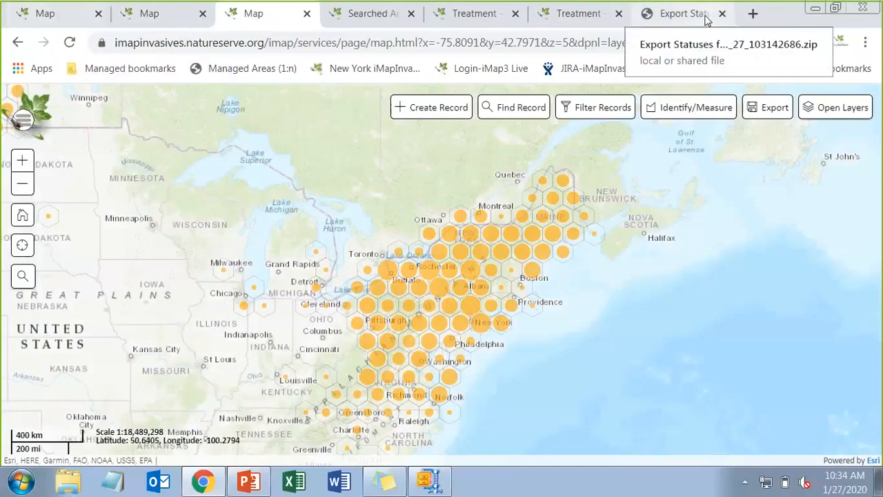
# Open the Online Tutorials page of the New York iMapInvasives website in a new tab and look through its webinars and tutorial documents.
pyautogui.click(753, 14)
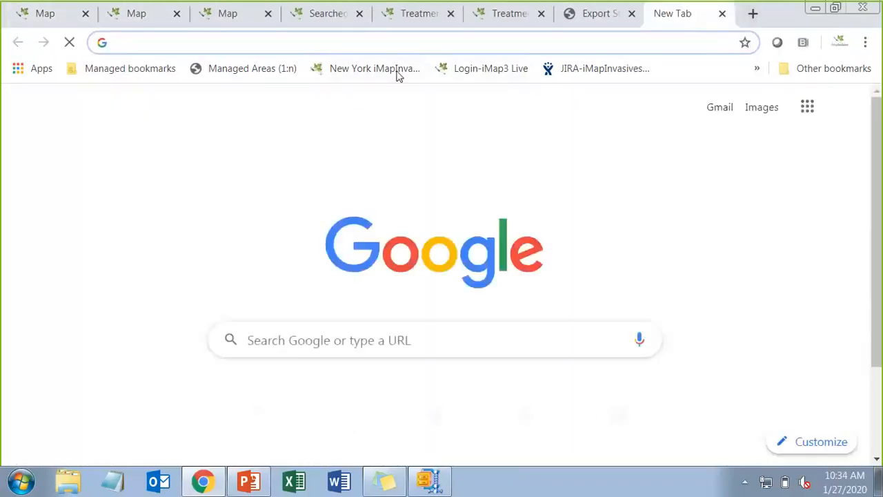
pyautogui.click(343, 69)
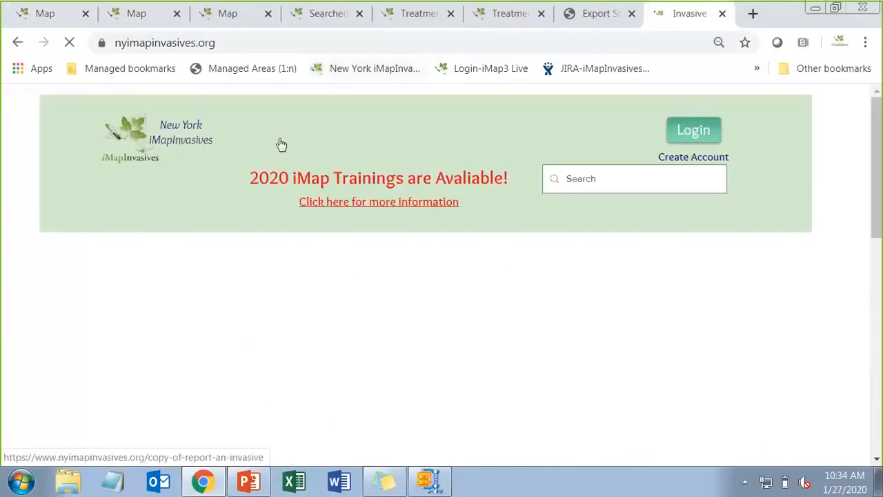
pyautogui.moveTo(570, 151)
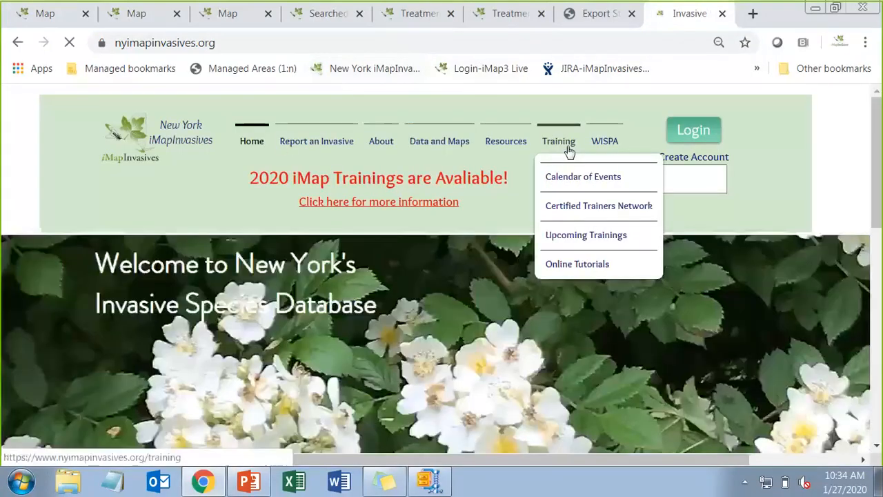
pyautogui.click(576, 266)
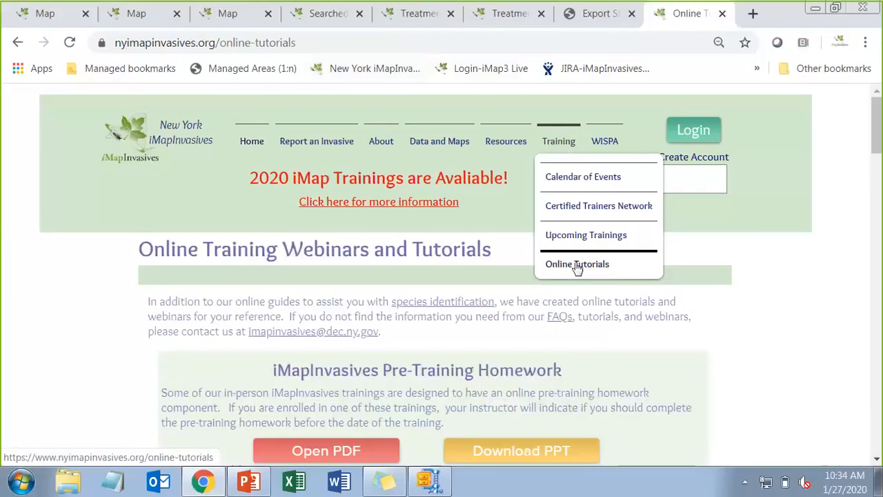
pyautogui.scroll(-6, 416, 305)
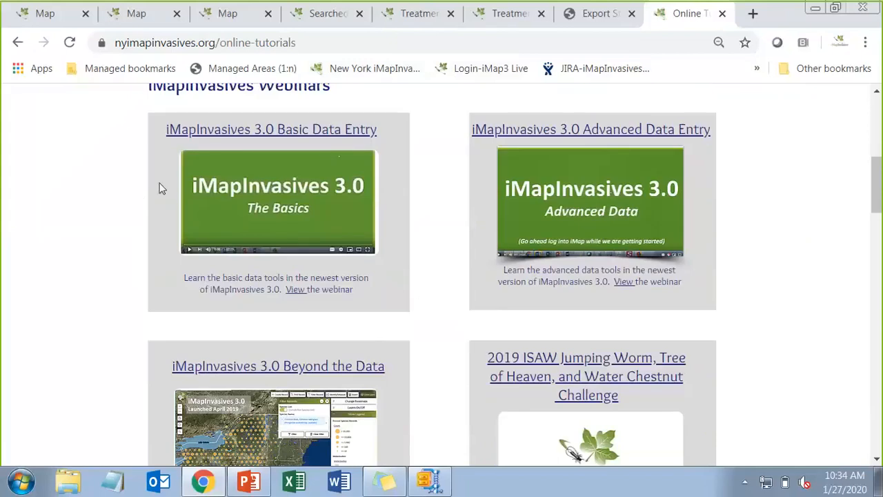
pyautogui.scroll(-8, 149, 240)
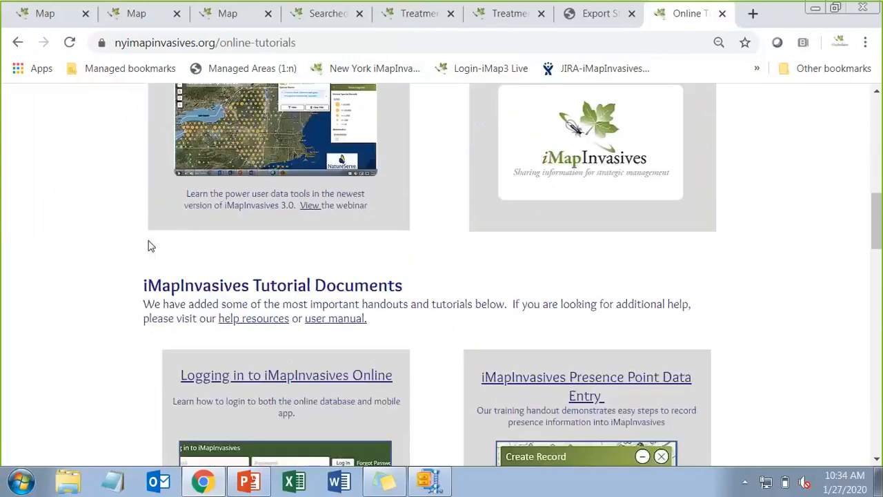
pyautogui.scroll(-5, 148, 240)
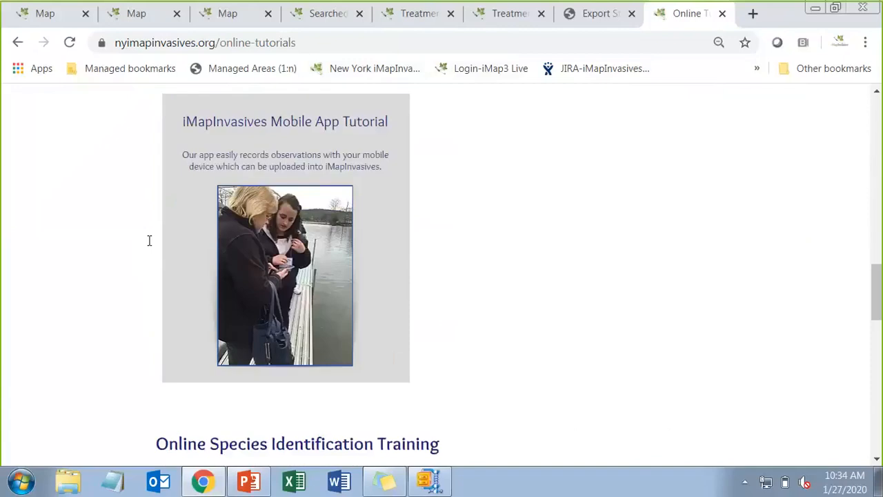
pyautogui.scroll(-5, 148, 241)
pyautogui.scroll(15, 148, 241)
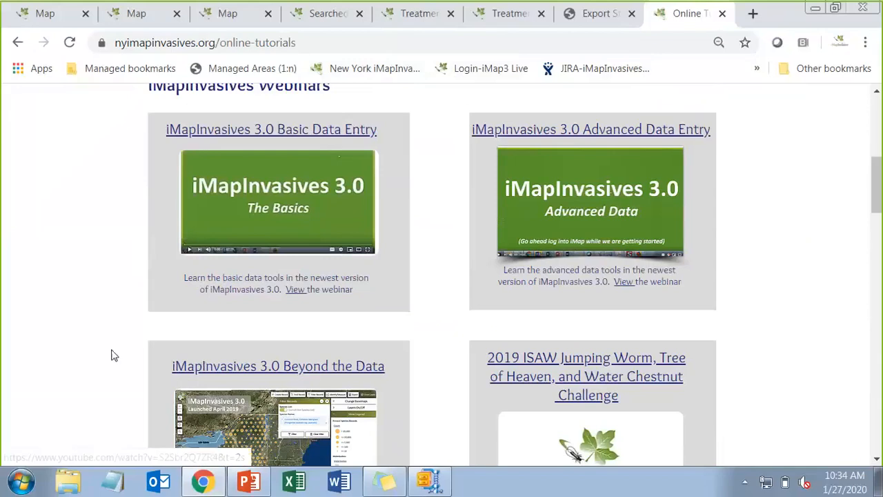
pyautogui.scroll(-1, 112, 355)
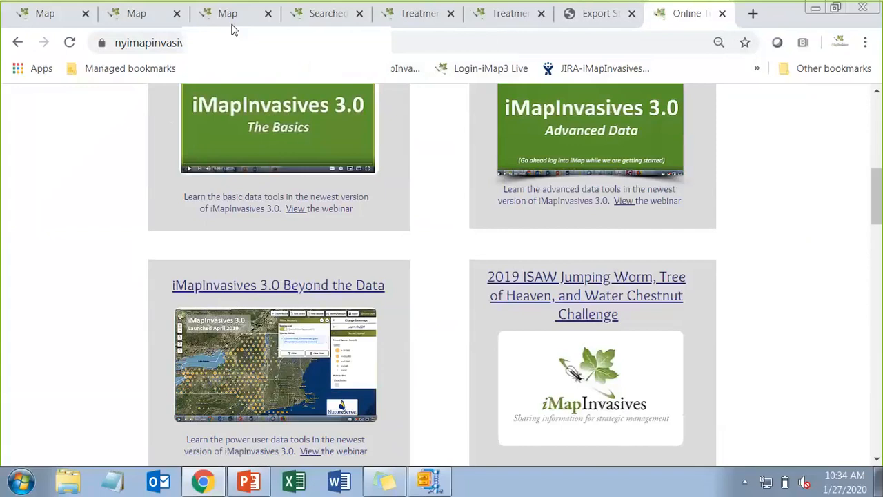
# Return to the Selkirk Shores treatments map and close all other tabs except the Online Tutorials page.
pyautogui.click(67, 25)
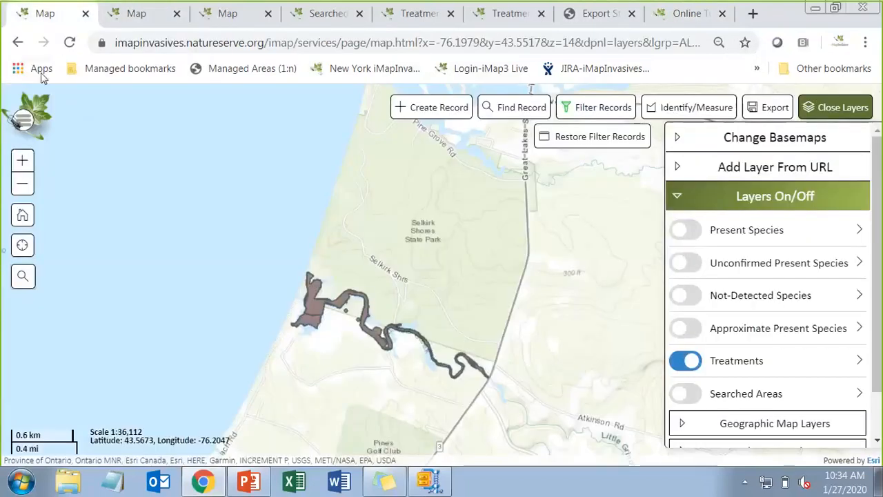
pyautogui.click(177, 14)
pyautogui.click(177, 13)
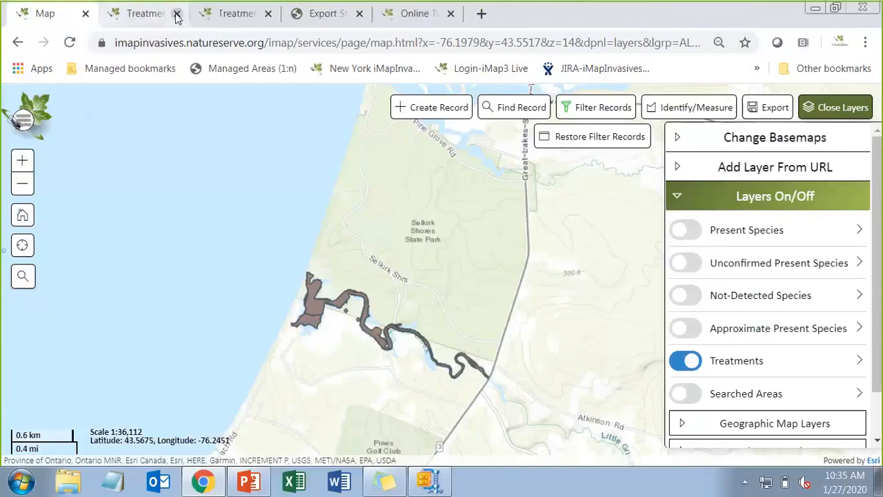
pyautogui.click(176, 13)
pyautogui.click(177, 13)
pyautogui.click(177, 13)
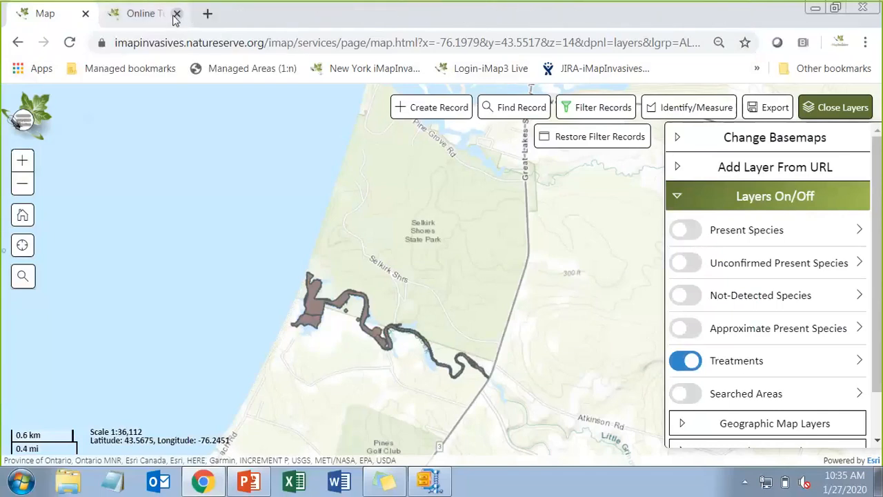
# Open the list of New York projects and display it full screen.
pyautogui.click(23, 121)
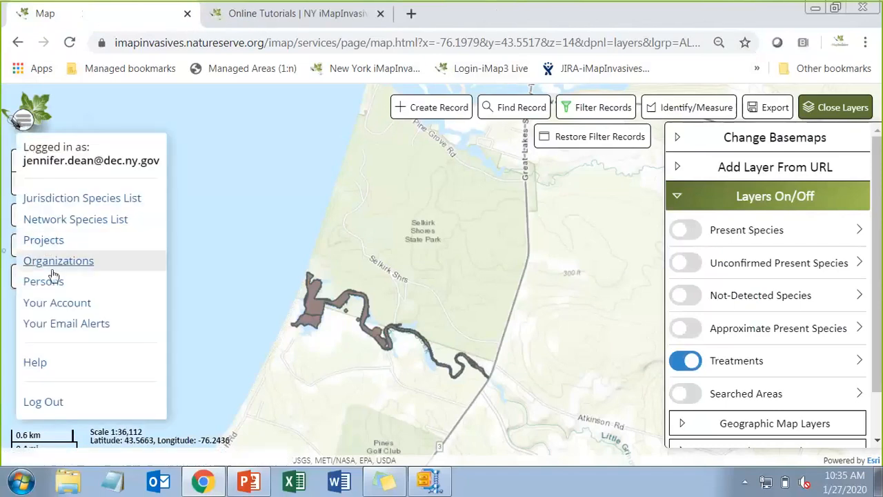
pyautogui.click(44, 252)
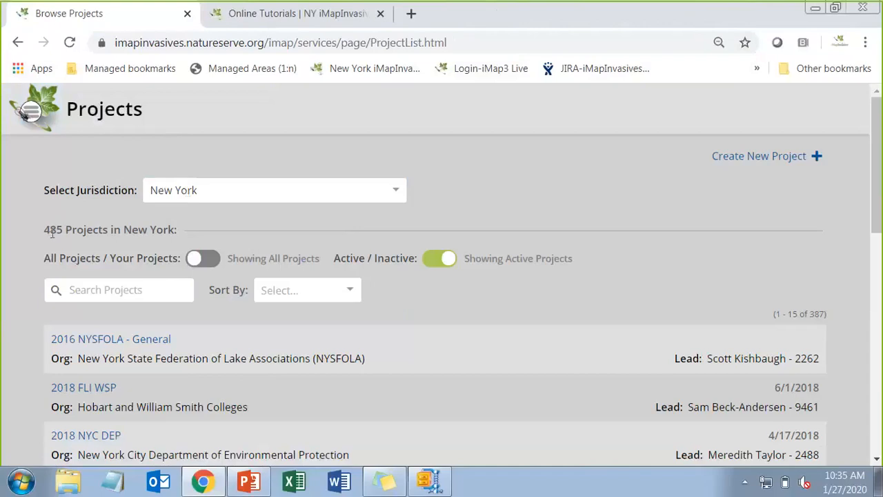
pyautogui.moveTo(49, 232); pyautogui.dragTo(61, 232)
pyautogui.click(72, 222)
pyautogui.press('F11')
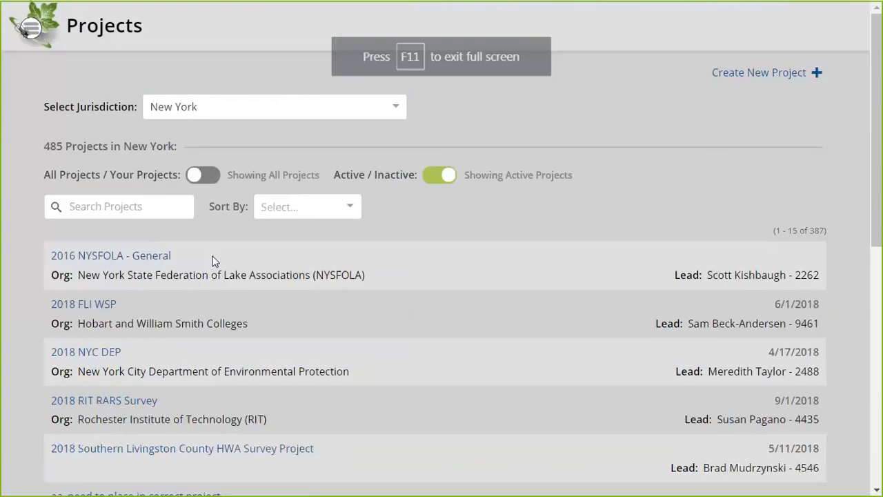
# Limit the project list to your own projects and review both the active and the inactive ones.
pyautogui.click(209, 179)
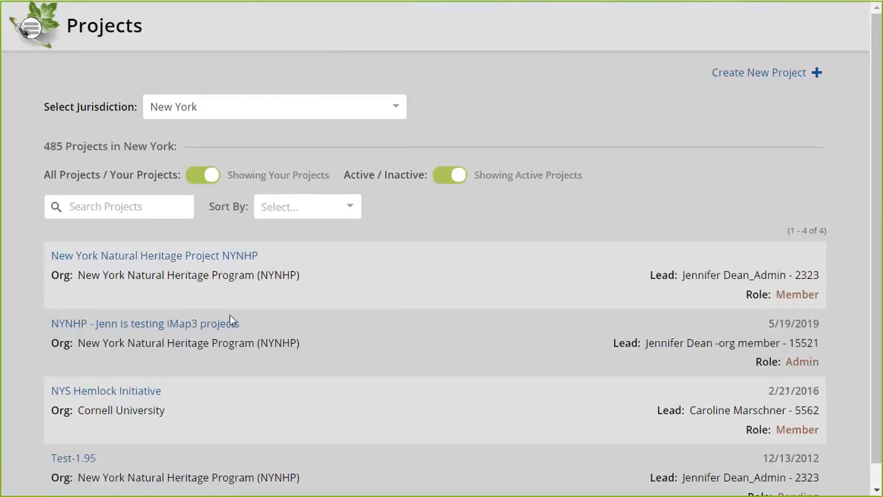
pyautogui.scroll(-1, 229, 315)
pyautogui.scroll(1, 230, 316)
pyautogui.scroll(-1, 338, 329)
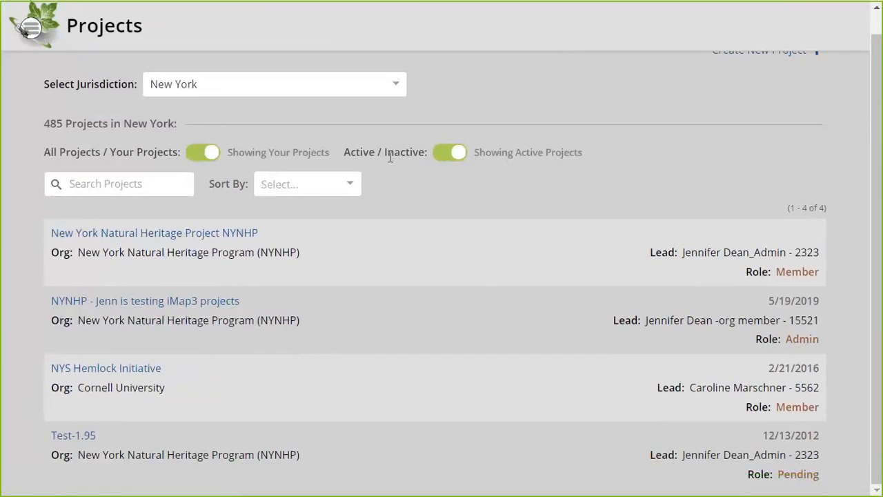
pyautogui.click(452, 153)
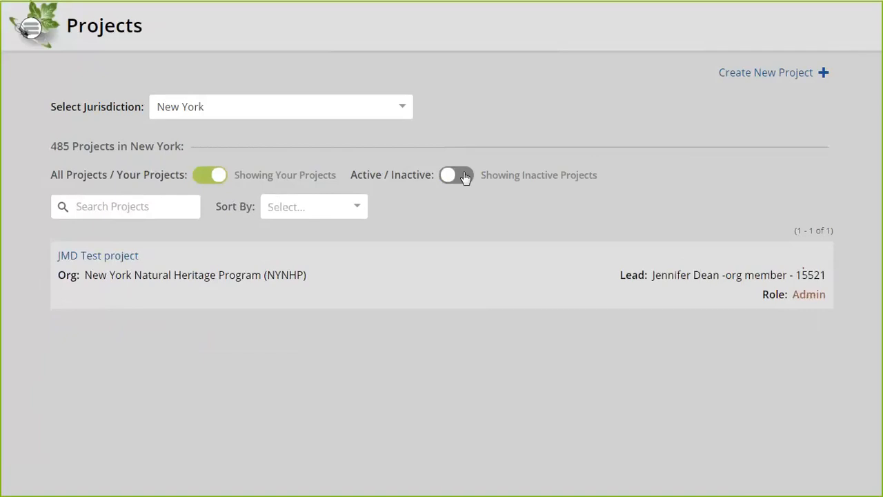
pyautogui.click(456, 175)
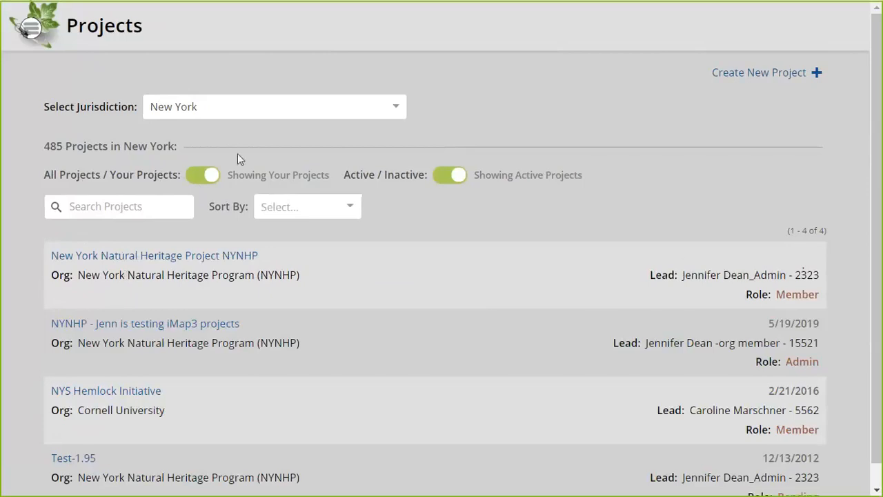
# Show all active projects, search them for "slelo", and look through the matching projects.
pyautogui.click(195, 180)
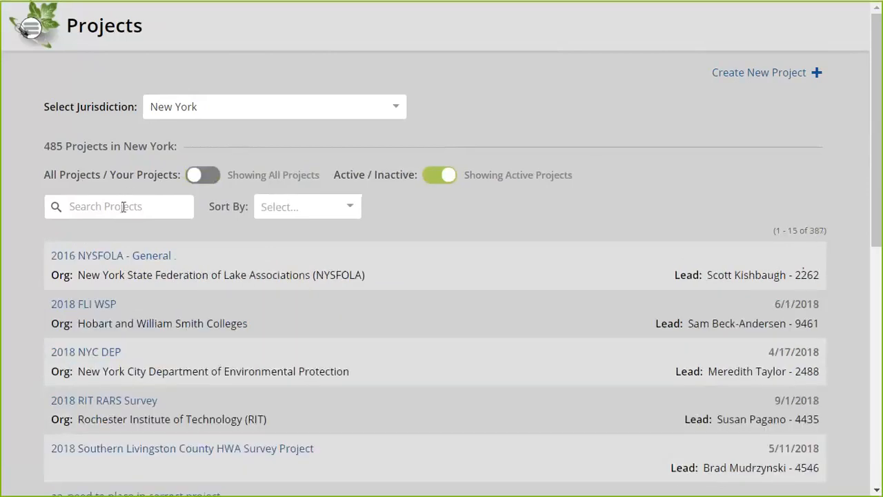
pyautogui.click(123, 207)
pyautogui.write('slelo')
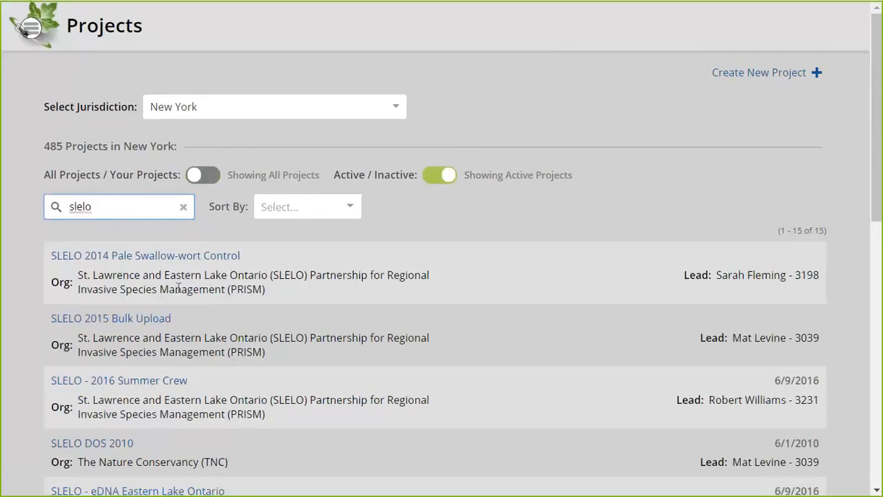
pyautogui.scroll(-1, 221, 290)
pyautogui.scroll(1, 221, 290)
pyautogui.scroll(-3, 220, 290)
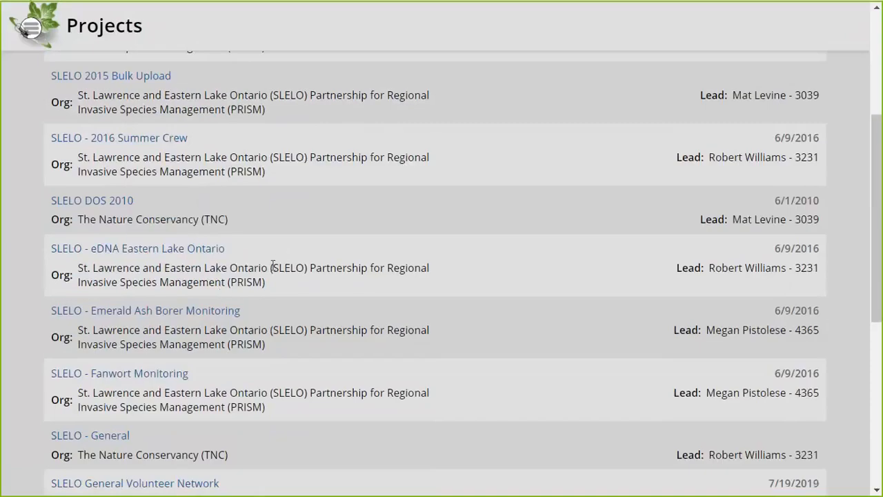
pyautogui.scroll(-3, 274, 255)
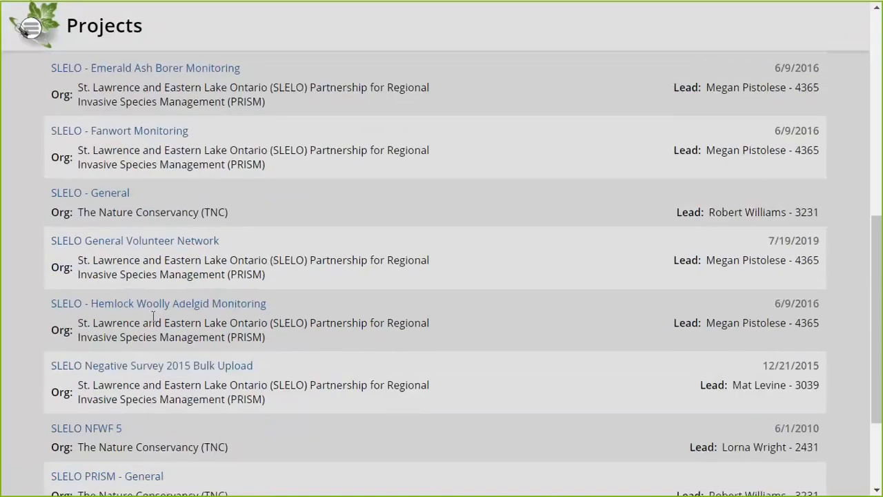
# Return to the start of the SLELO project results and review the sorting options without choosing one.
pyautogui.scroll(2, 336, 318)
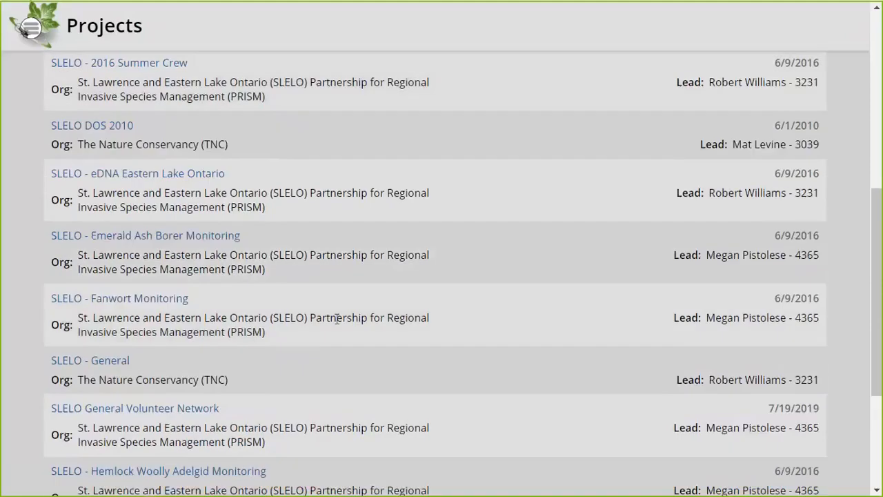
pyautogui.scroll(4, 336, 318)
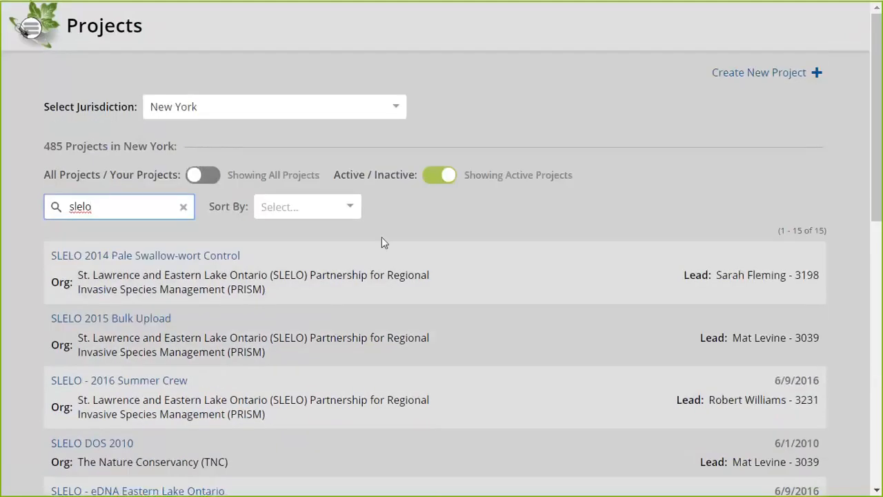
pyautogui.click(352, 207)
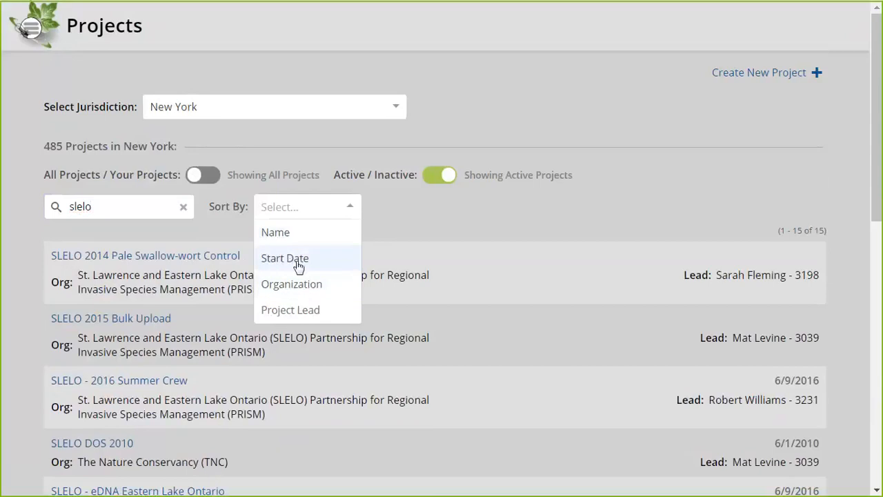
pyautogui.click(398, 212)
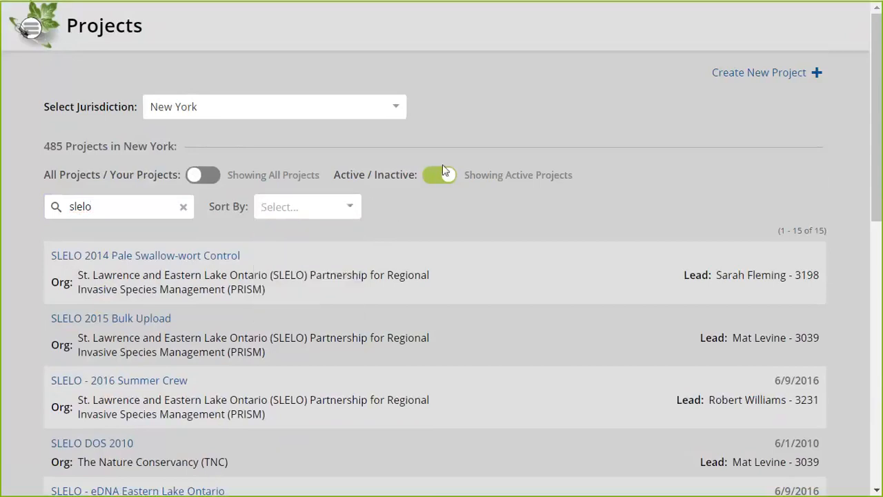
# Start a new project and name it "Putnam County invasive plants - summer field crew".
pyautogui.click(766, 73)
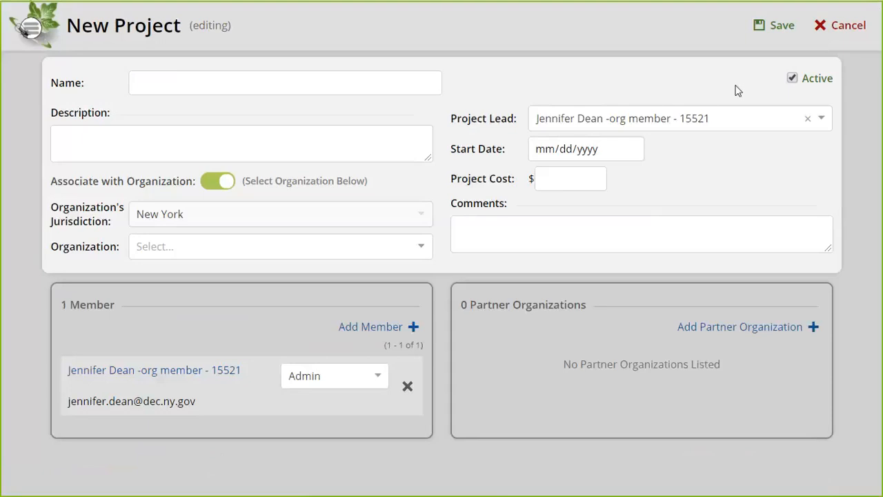
pyautogui.click(244, 80)
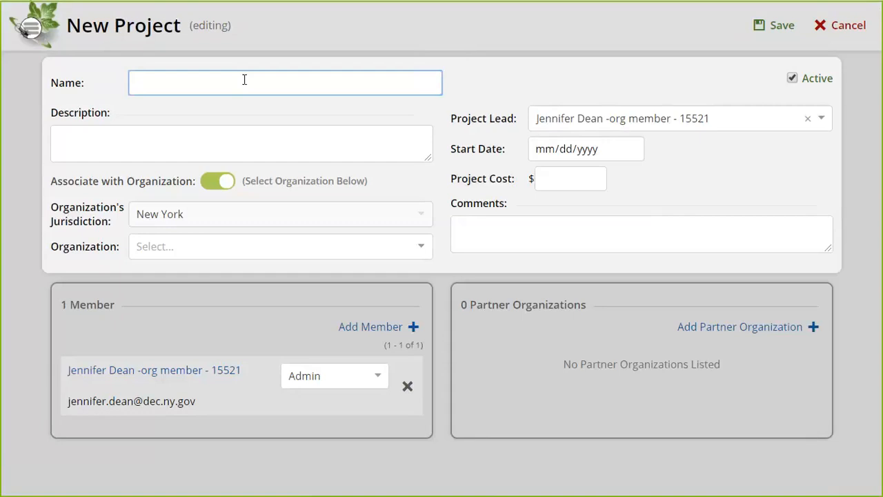
pyautogui.write('Putnam ')
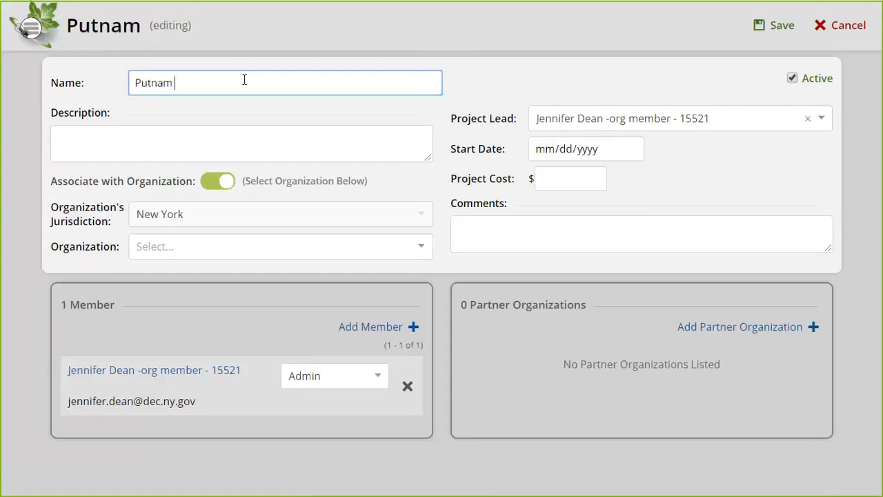
pyautogui.write('County')
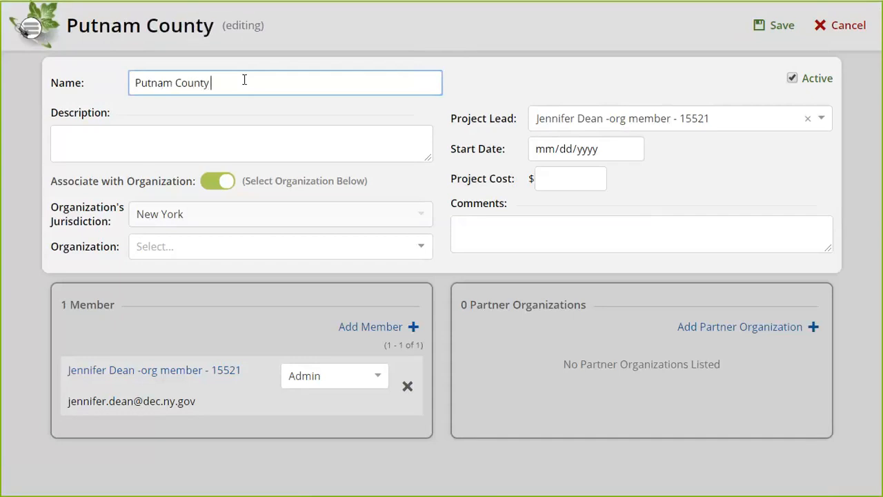
pyautogui.write(' in')
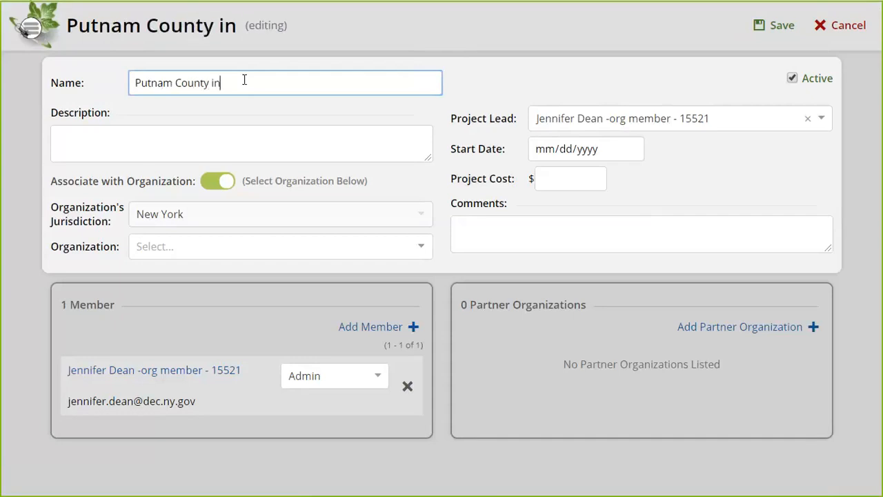
pyautogui.write('vasive')
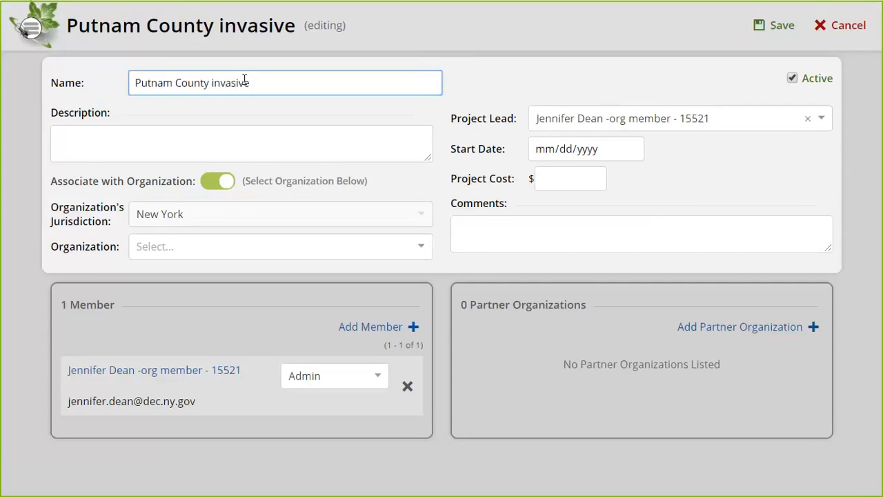
pyautogui.write('plan')
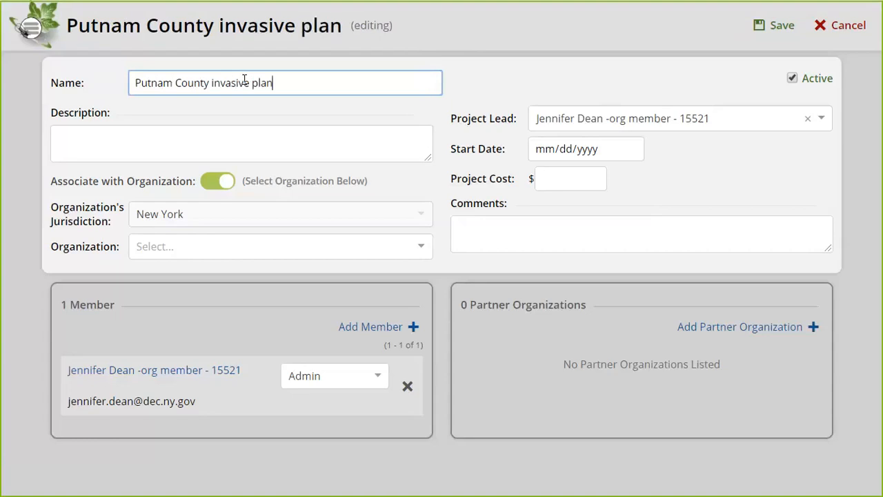
pyautogui.write('ts')
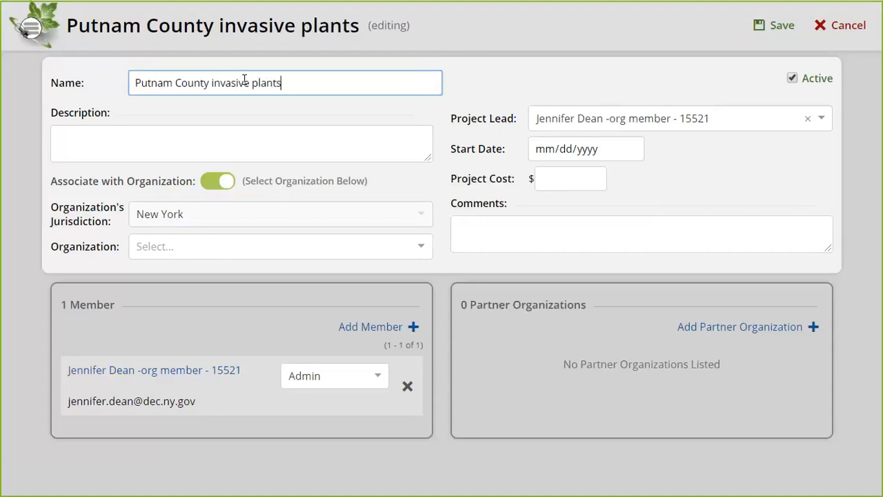
pyautogui.write(' - summer')
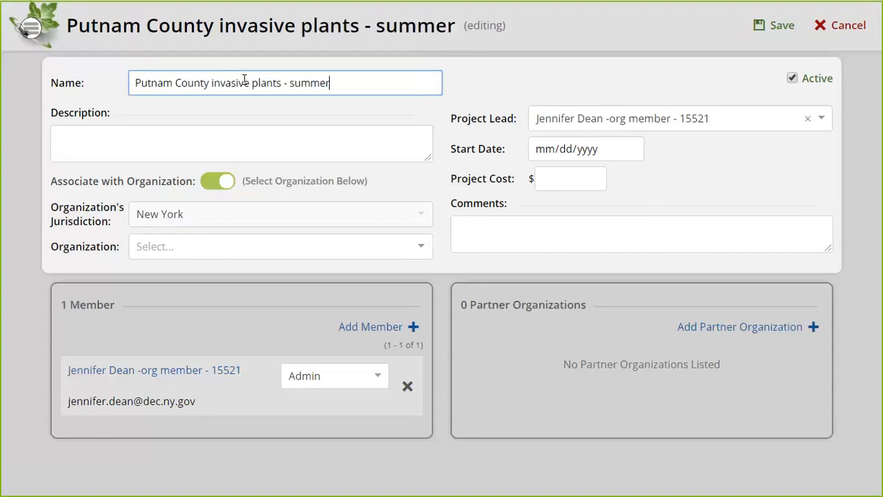
pyautogui.write(' field cr')
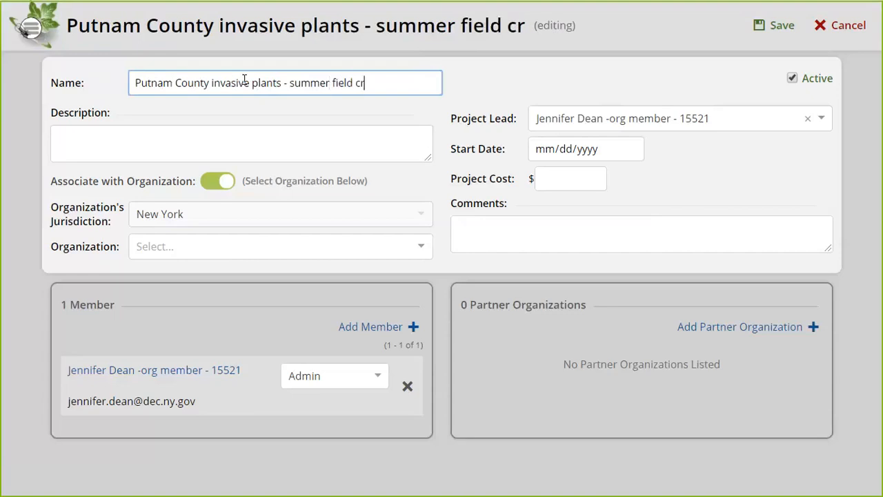
pyautogui.write('ew')
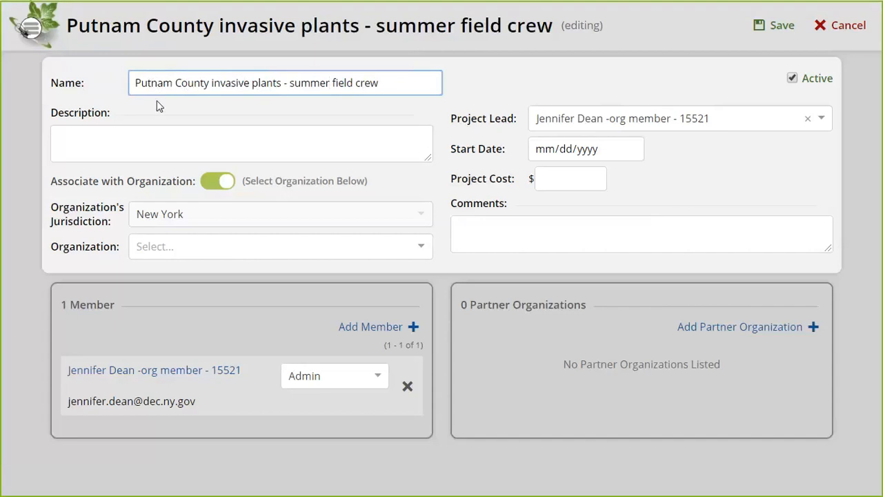
# Change the county's spelling in the project name to "Putman".
pyautogui.click(173, 83)
pyautogui.press('BackSpace')
pyautogui.press('BackSpace')
pyautogui.press('BackSpace')
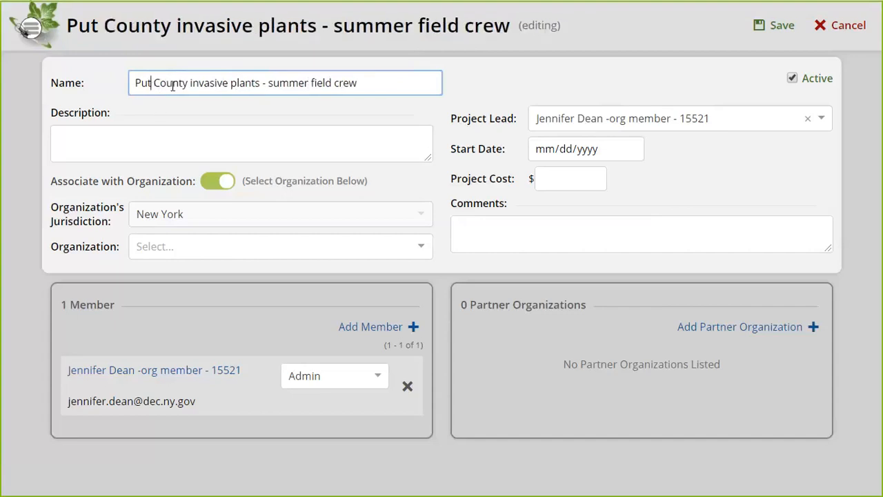
pyautogui.write('man')
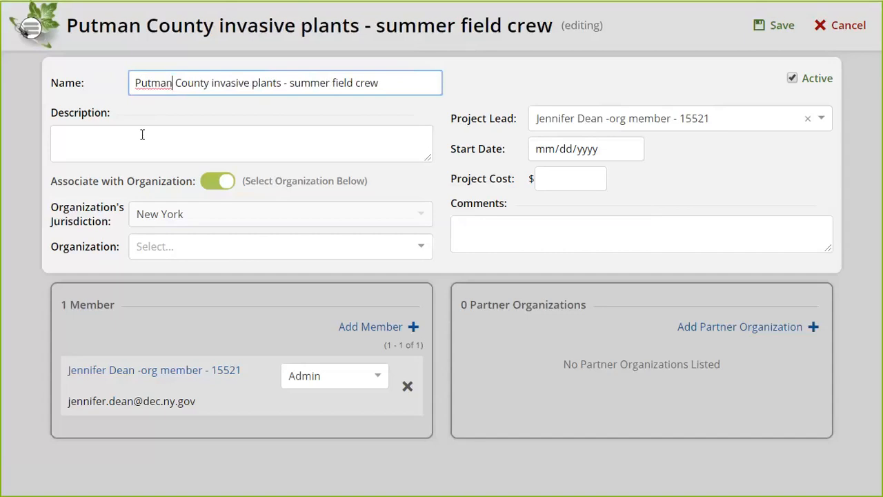
# Associate the new project with the New York Natural Heritage Program (NYNHP) organization.
pyautogui.click(211, 132)
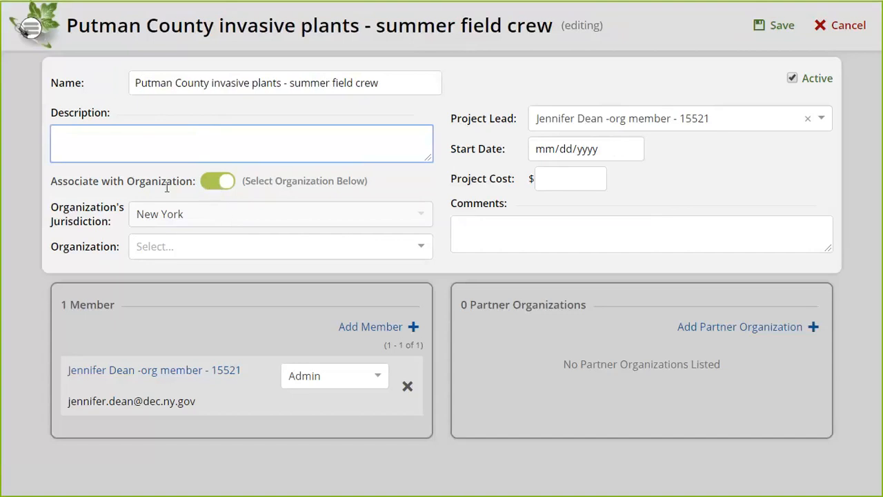
pyautogui.click(170, 246)
pyautogui.click(165, 281)
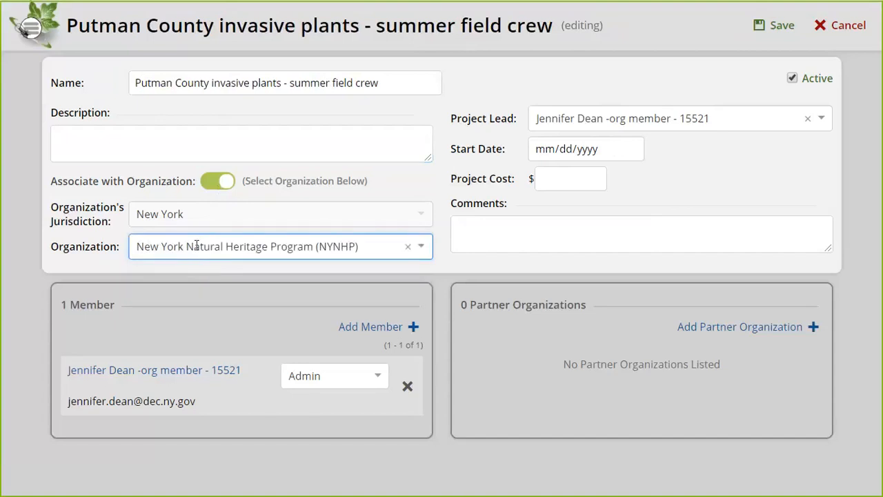
# Try the project as a personal one, then reassociate it with the New York Natural Heritage Program (NYNHP).
pyautogui.click(212, 183)
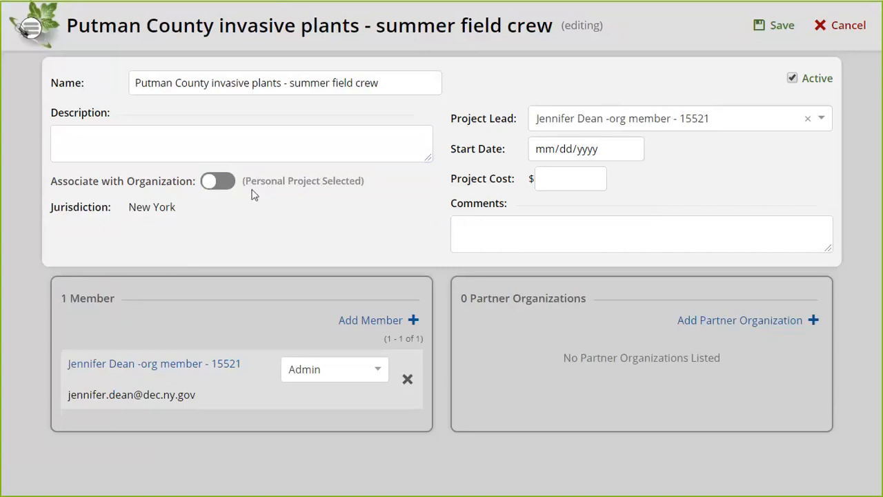
pyautogui.click(222, 181)
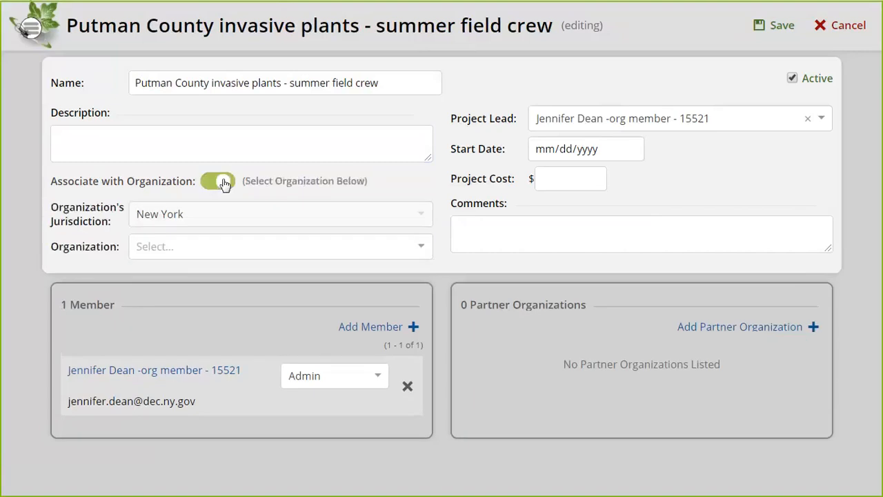
pyautogui.click(215, 186)
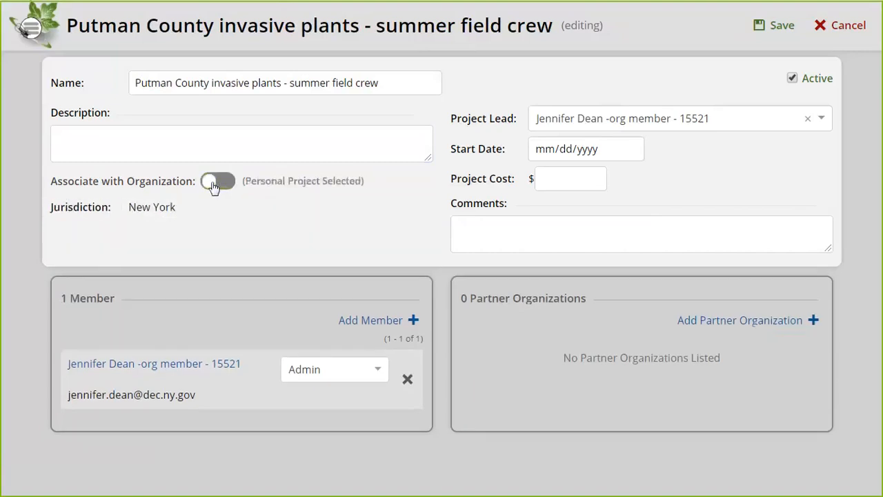
pyautogui.click(220, 184)
pyautogui.click(196, 259)
pyautogui.click(194, 277)
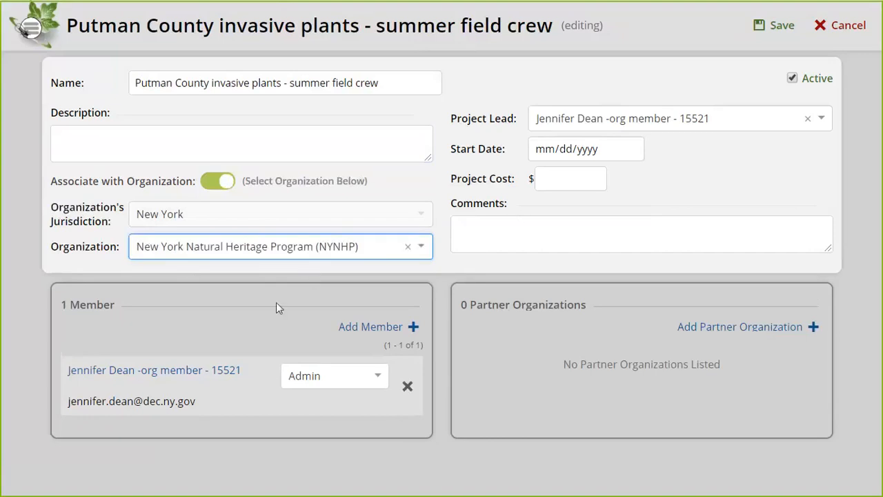
# Find a second person by name, add them as a project member, and set their role to Admin.
pyautogui.click(360, 327)
pyautogui.click(202, 345)
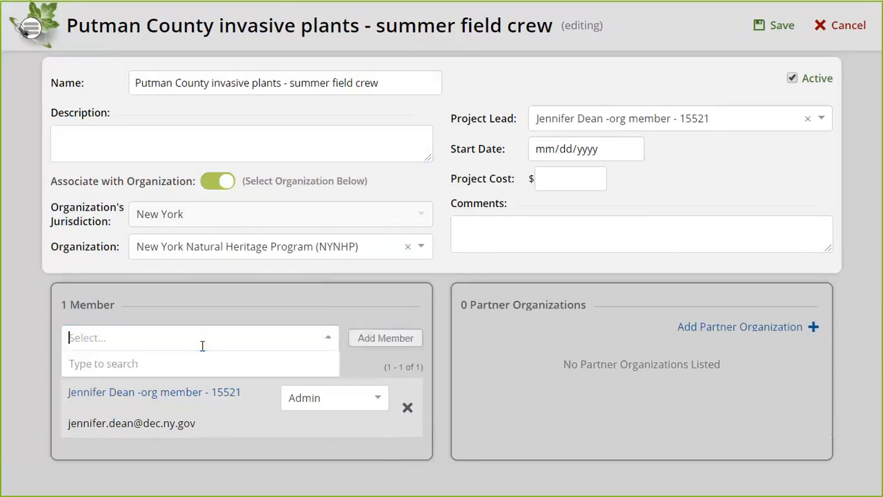
pyautogui.write('megan pi')
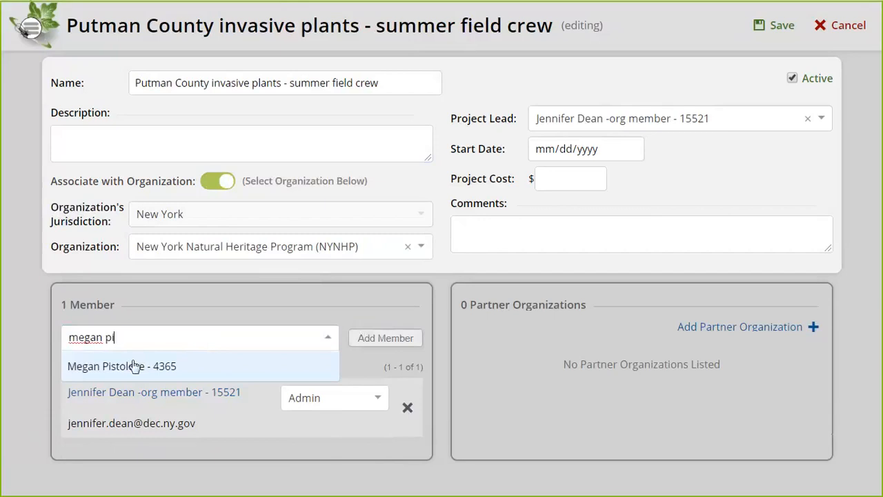
pyautogui.click(136, 366)
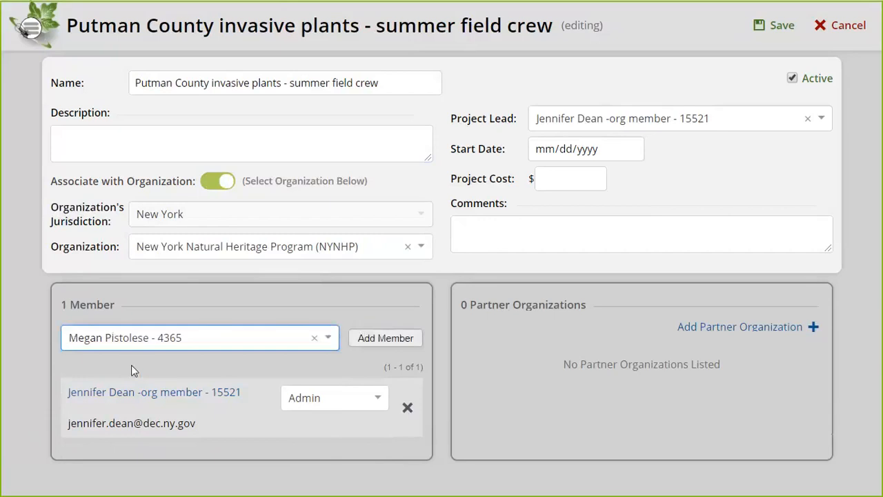
pyautogui.click(384, 338)
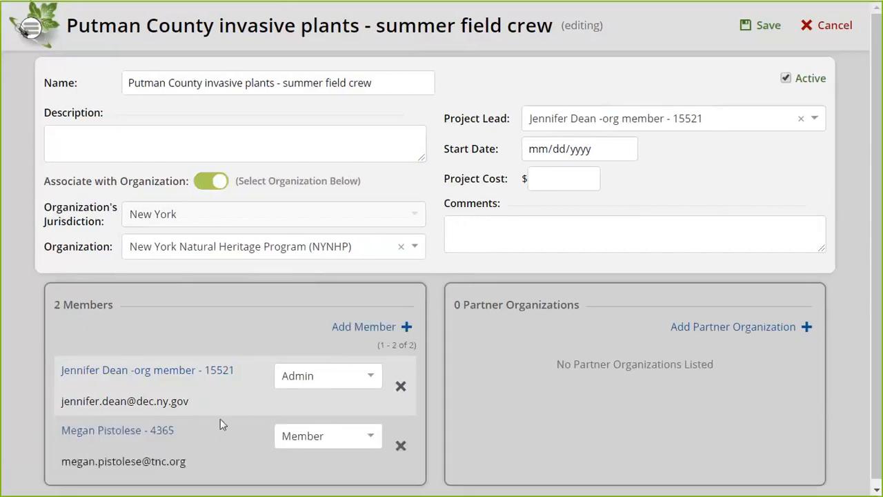
pyautogui.click(371, 436)
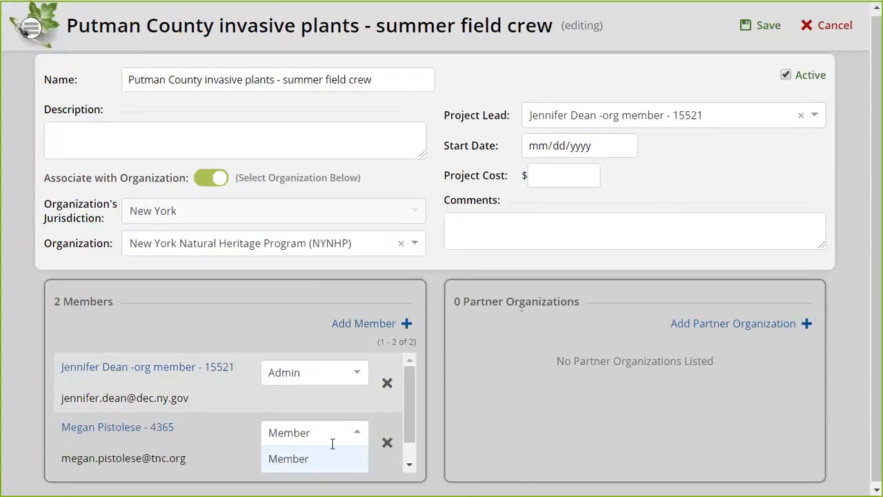
pyautogui.scroll(-1, 332, 443)
pyautogui.click(288, 460)
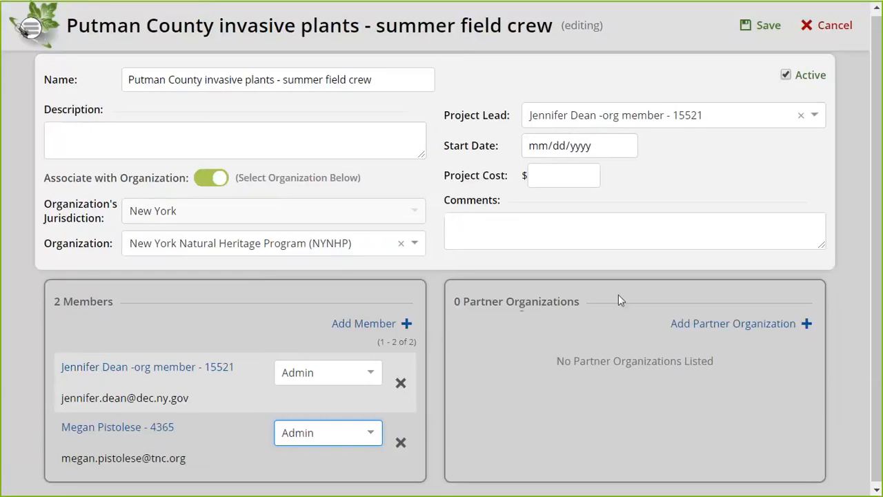
# Search the New York partner organizations for "slelo" and select the St. Lawrence and Eastern Lake Ontario (SLELO) PRISM.
pyautogui.click(725, 325)
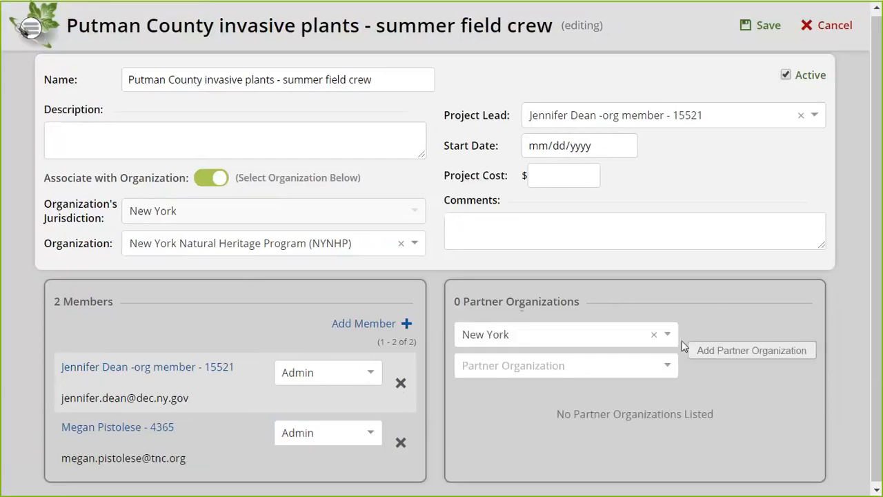
pyautogui.click(576, 366)
pyautogui.write('slelo')
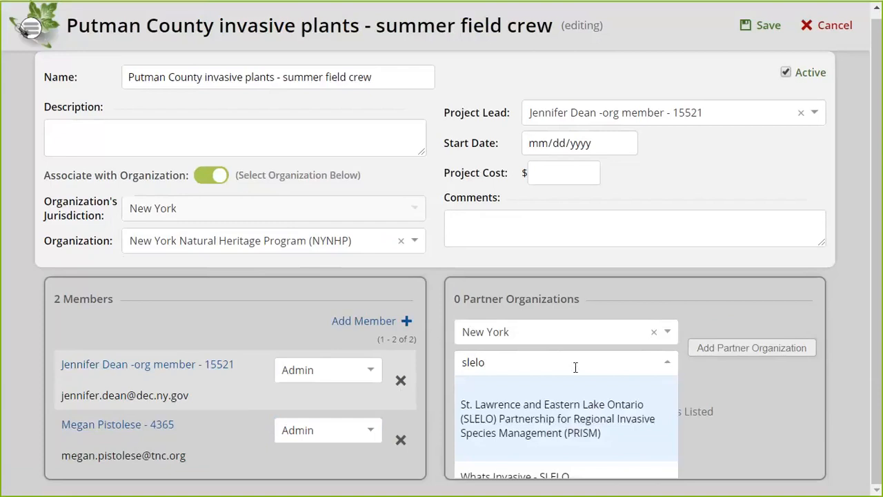
pyautogui.click(552, 416)
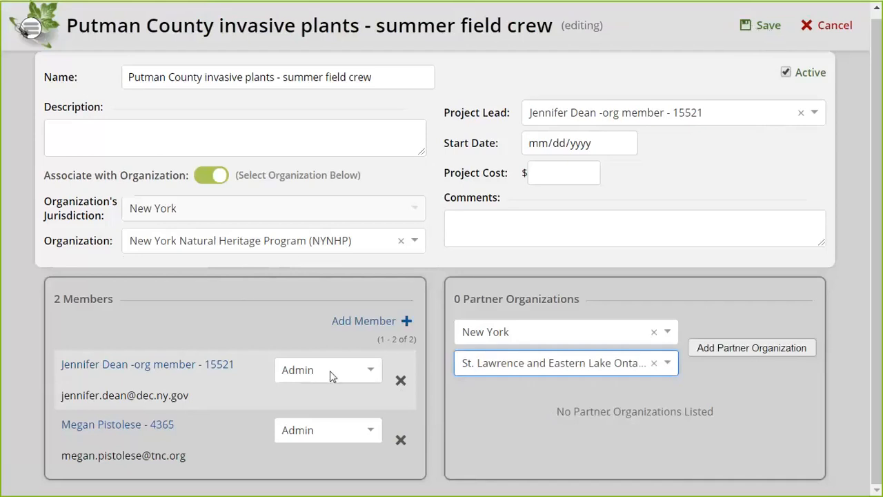
# Discard the new project without saving and limit the project list to your own projects.
pyautogui.click(835, 26)
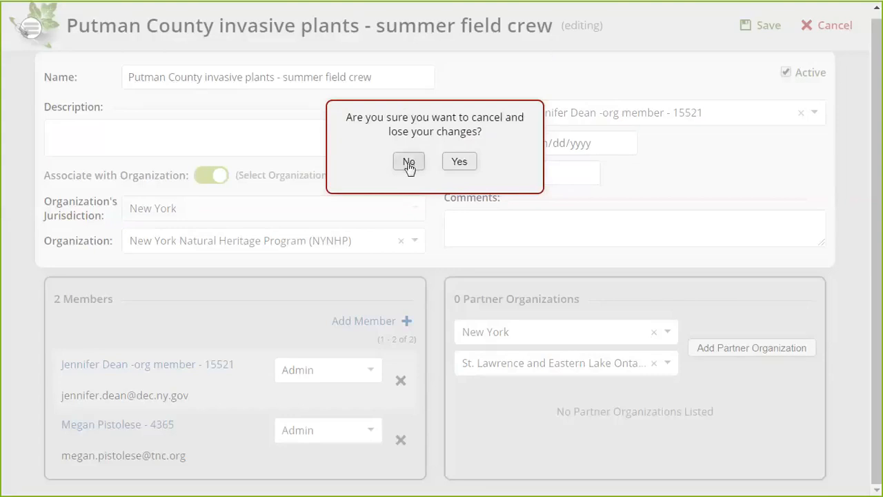
pyautogui.click(464, 162)
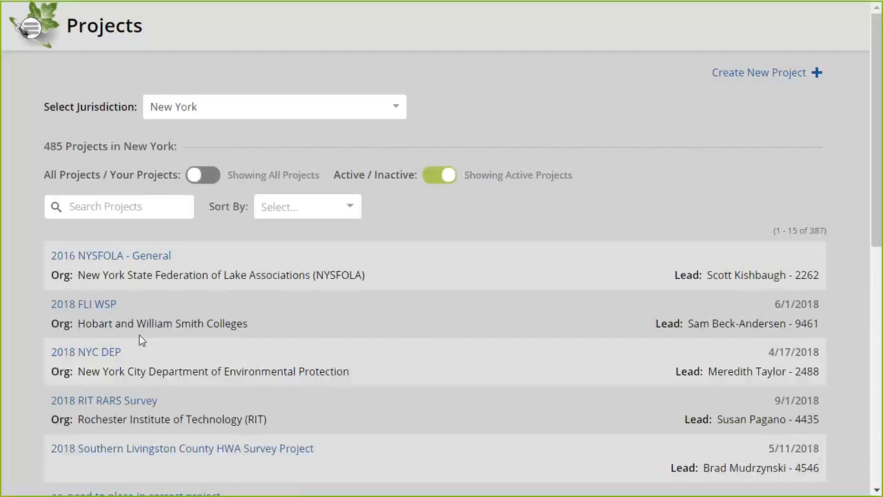
pyautogui.click(197, 176)
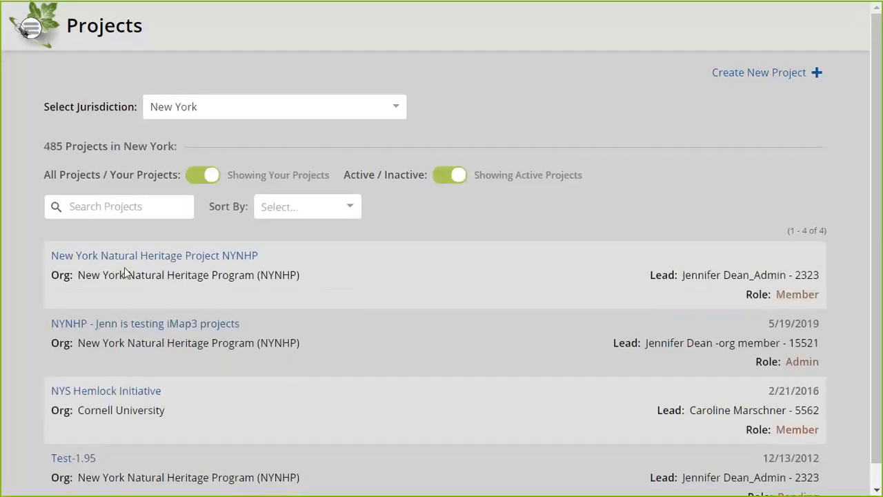
# Open your NYNHP iMap3 testing project for editing, bring up its add-member search, and cancel the edit.
pyautogui.click(133, 333)
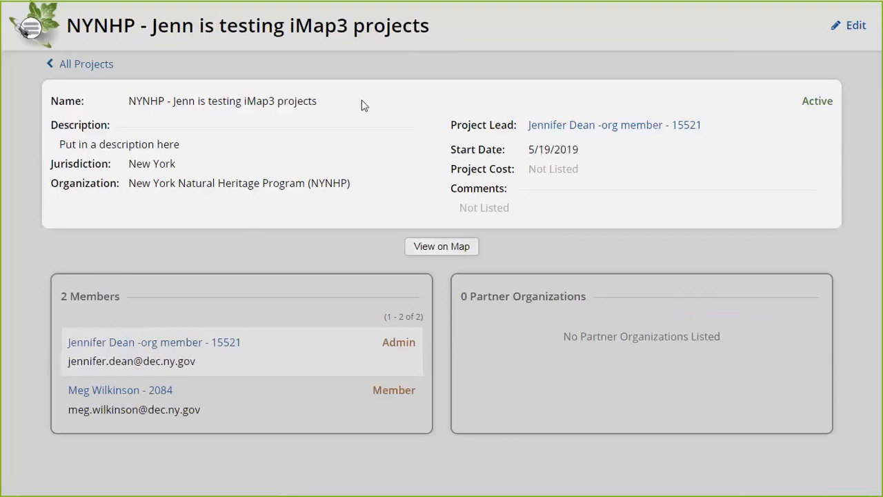
pyautogui.click(854, 28)
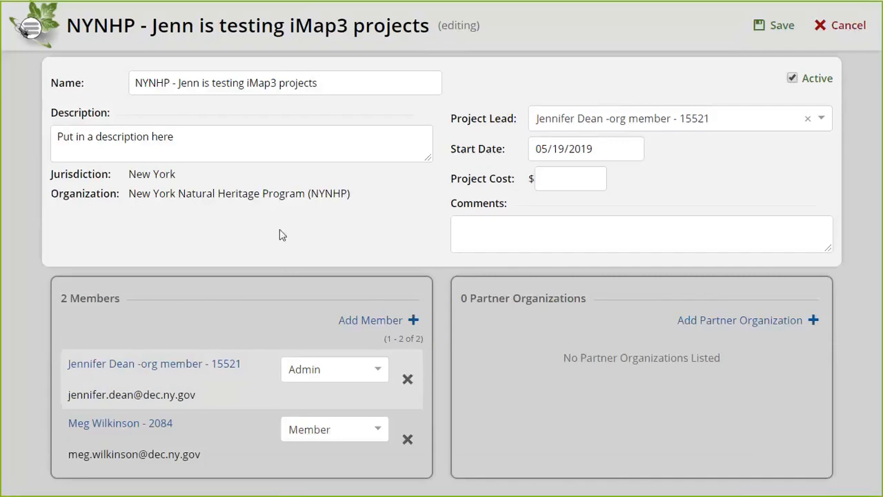
pyautogui.click(359, 327)
pyautogui.click(199, 331)
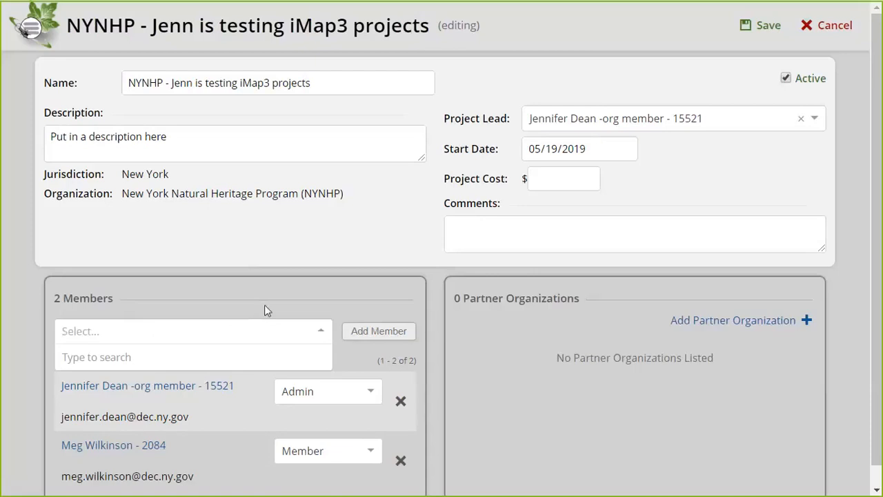
pyautogui.click(824, 30)
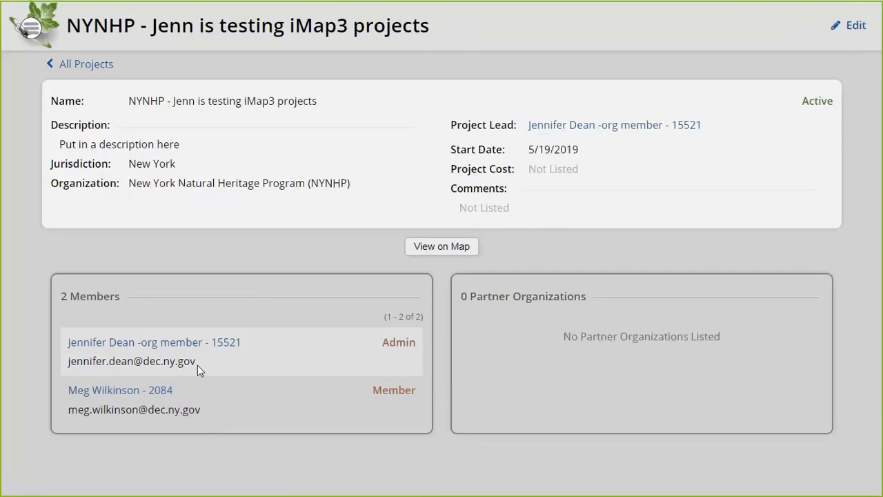
# Leave full screen, open the iMapInvasives login page in a new tab, and review the fields of the Sign Up form.
pyautogui.press('F11')
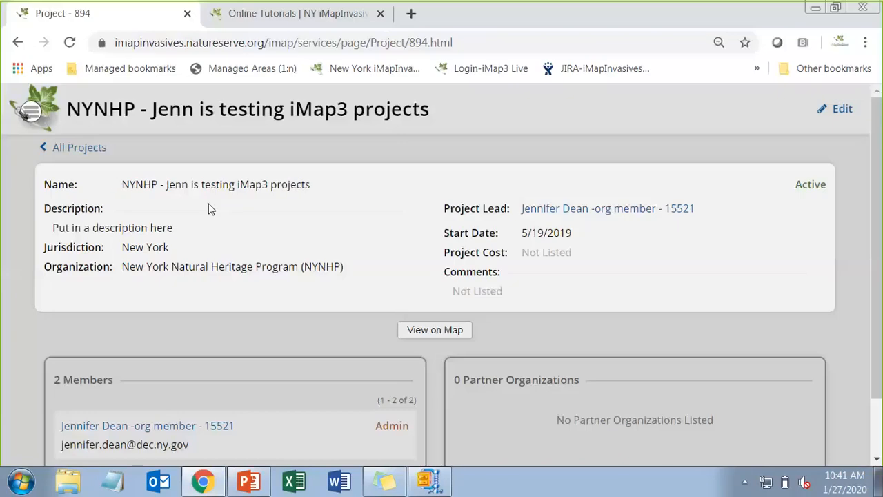
pyautogui.click(410, 13)
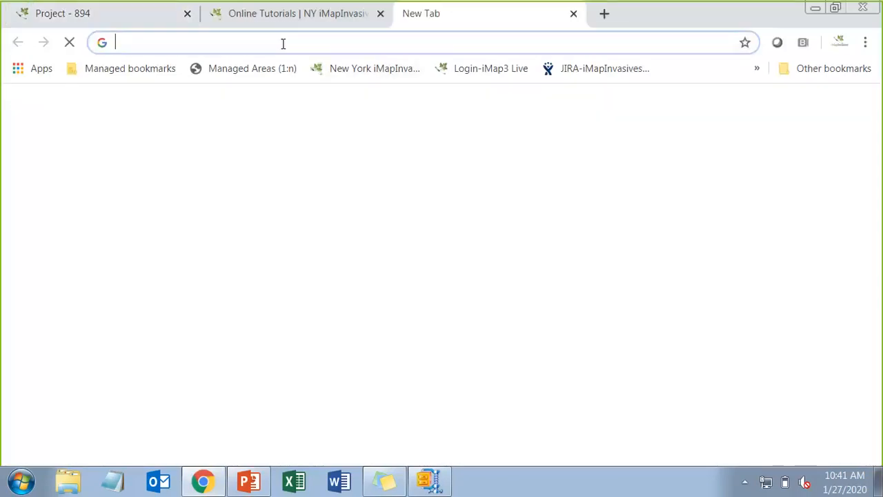
pyautogui.click(465, 72)
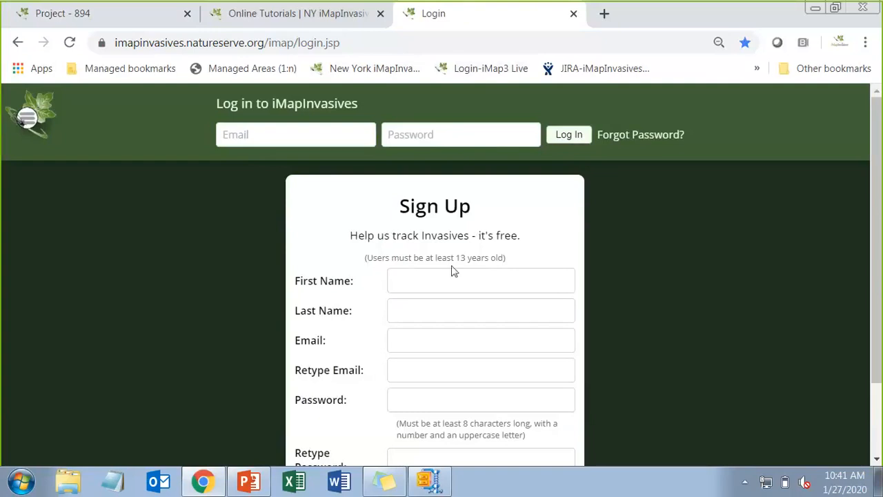
pyautogui.scroll(-2, 453, 272)
pyautogui.scroll(2, 451, 264)
pyautogui.click(412, 276)
pyautogui.scroll(-2, 412, 274)
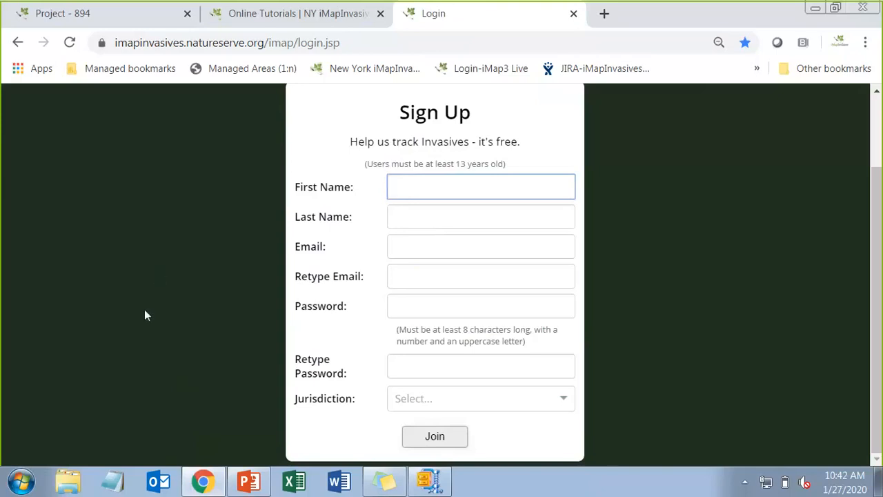
# Return to the project page, go from it to the map, and zoom to central New York between Fulton and Oneida Lake.
pyautogui.click(130, 23)
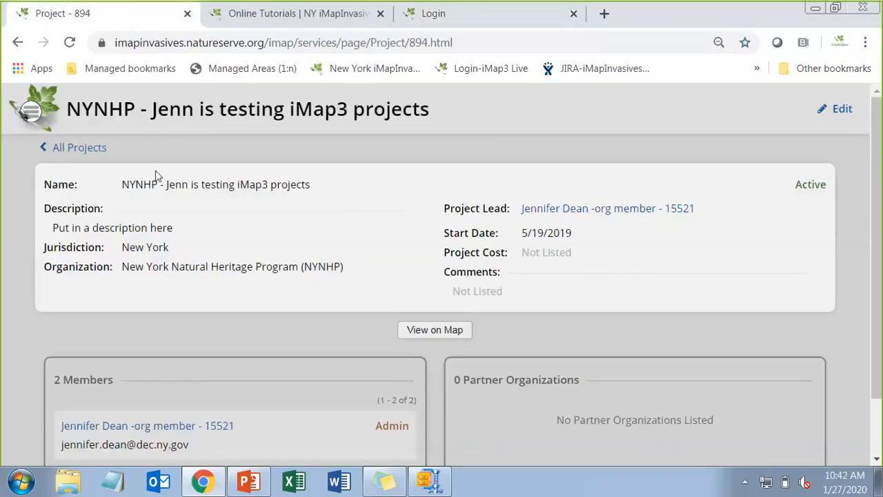
pyautogui.click(29, 113)
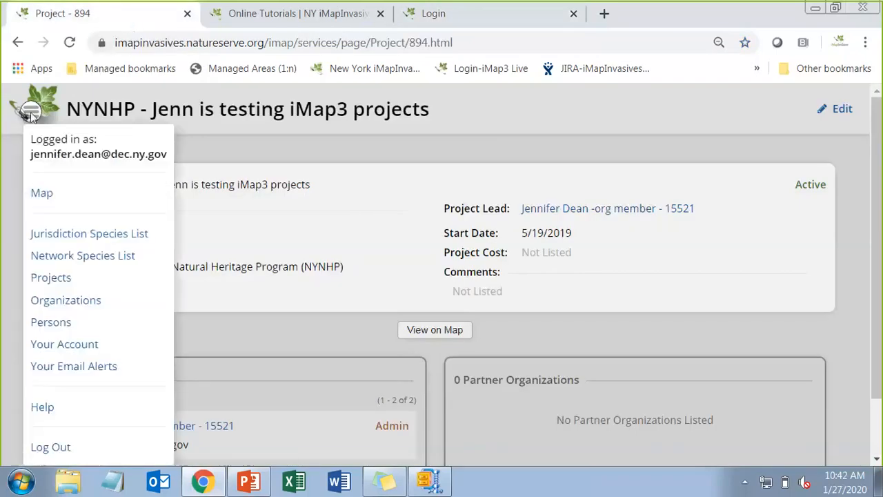
pyautogui.click(43, 192)
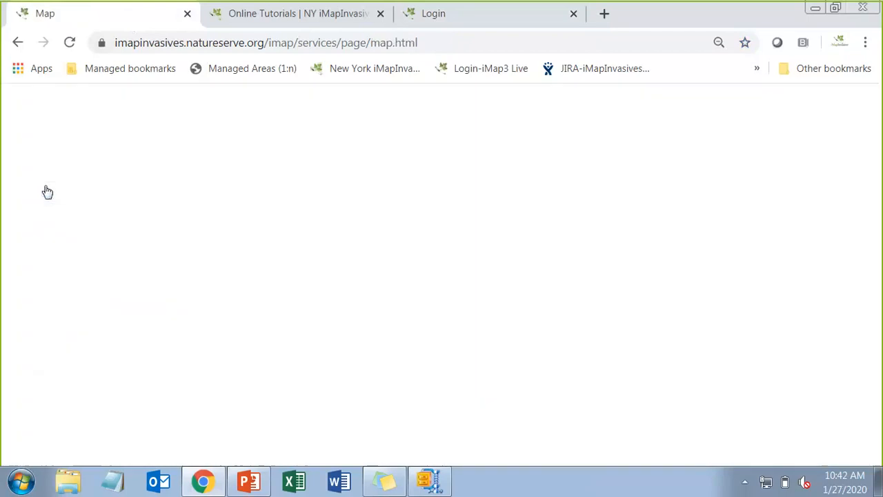
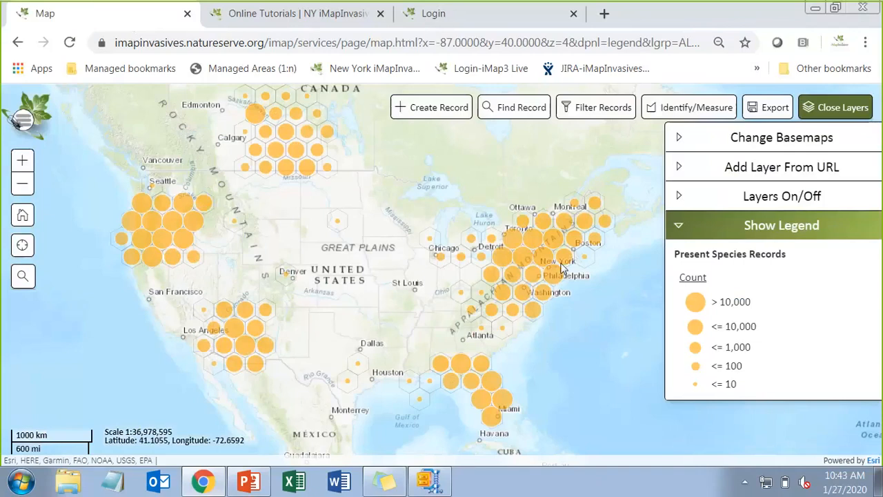
pyautogui.scroll(2, 562, 269)
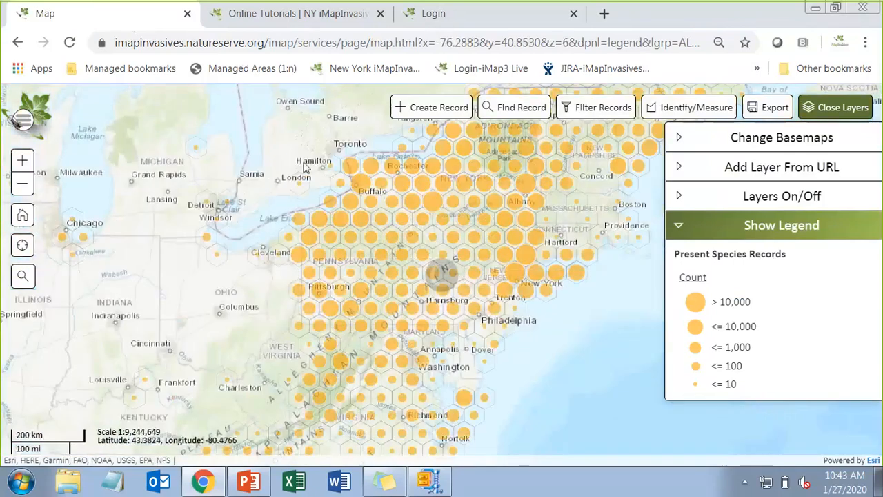
pyautogui.moveTo(305, 168); pyautogui.dragTo(232, 294)
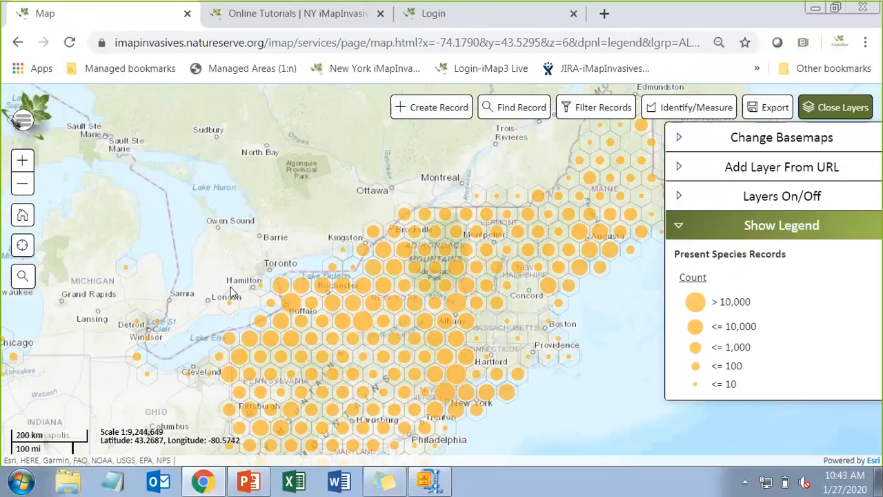
pyautogui.scroll(1, 429, 283)
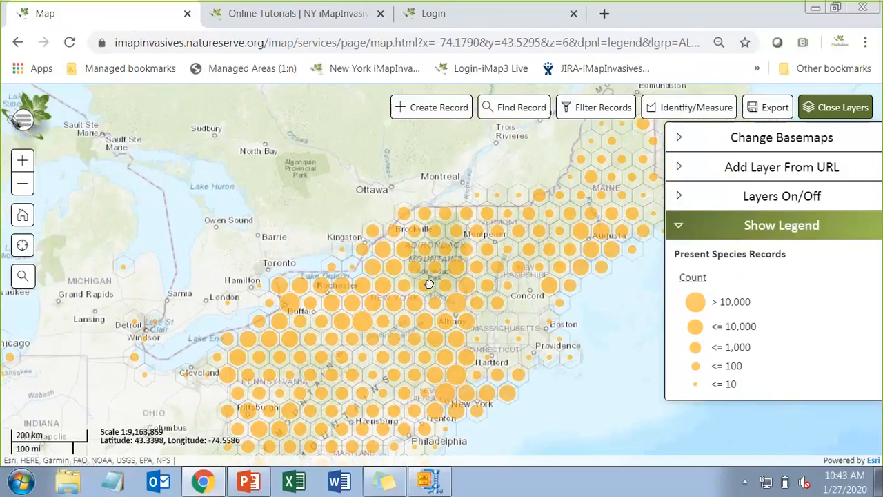
pyautogui.scroll(3, 325, 289)
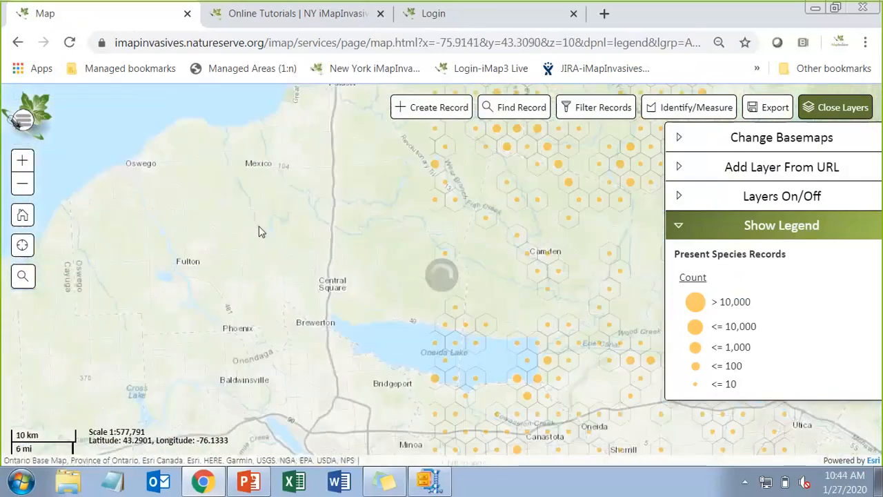
pyautogui.scroll(1, 284, 231)
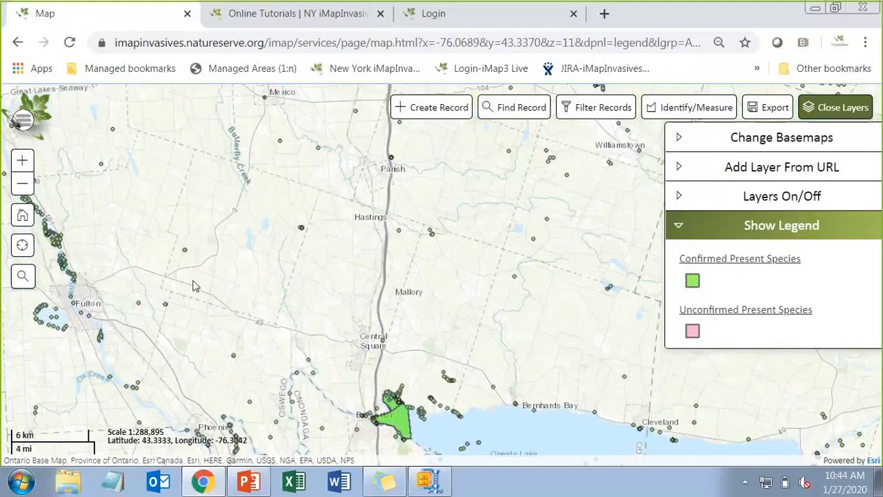
# Begin a new Presence record as far as drawing its searched area, and discard it.
pyautogui.click(439, 105)
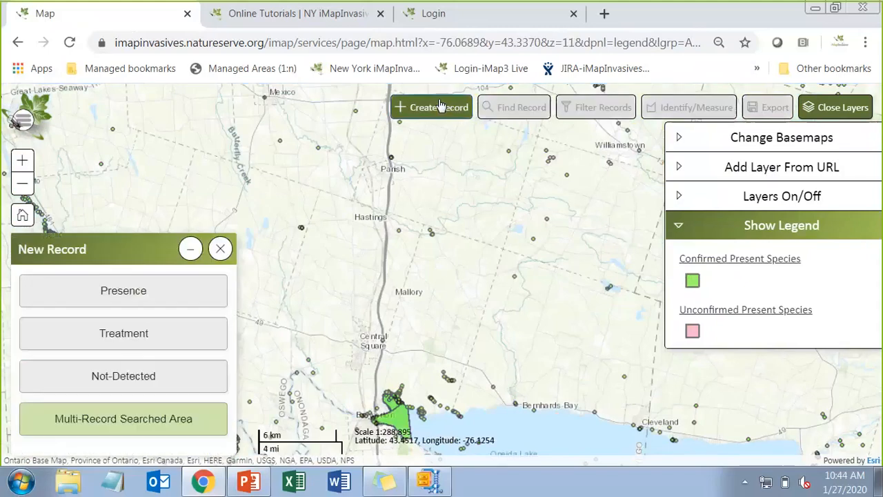
pyautogui.click(121, 306)
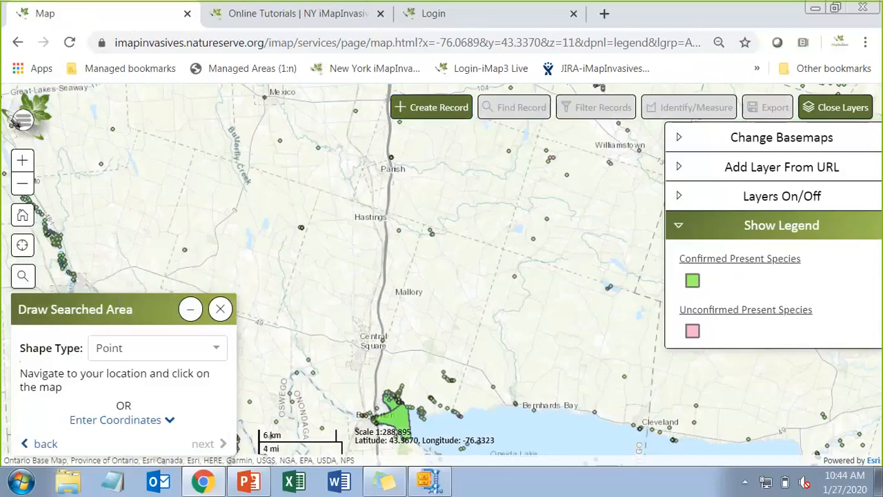
pyautogui.click(220, 309)
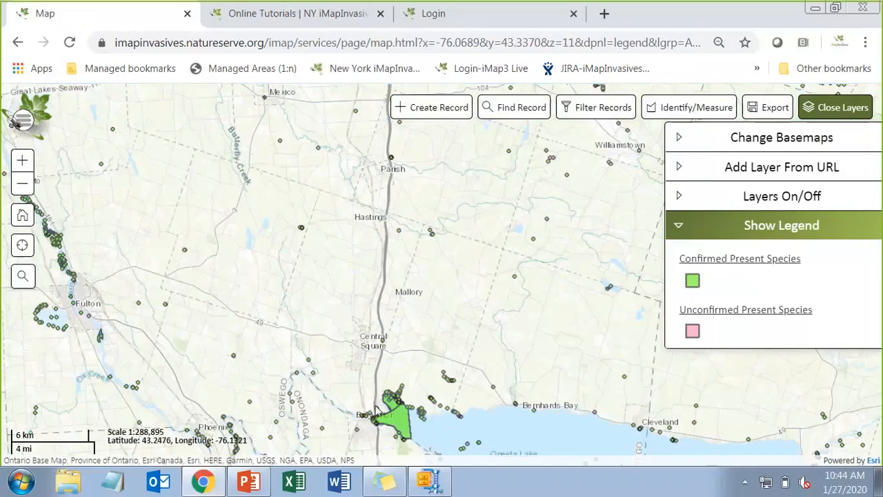
# Examine the confirmed species records around Brewerton and Oneida Lake on the map.
pyautogui.click(406, 433)
pyautogui.scroll(2, 406, 434)
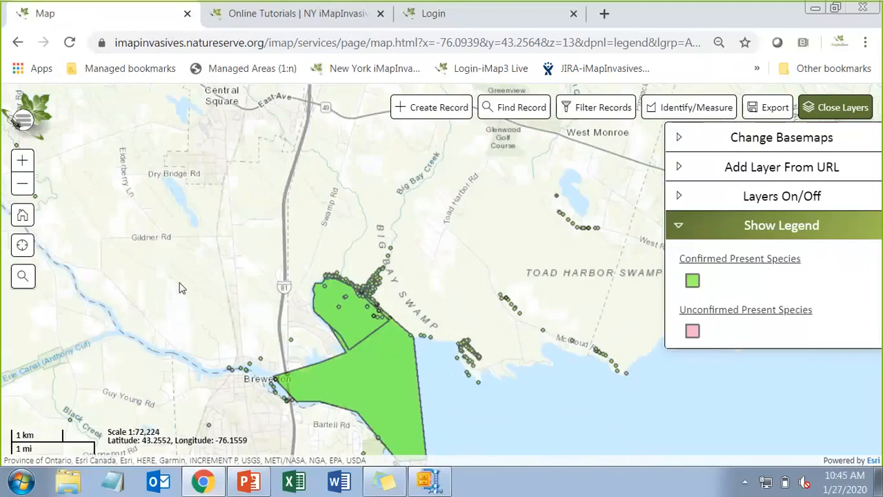
pyautogui.scroll(-1, 194, 262)
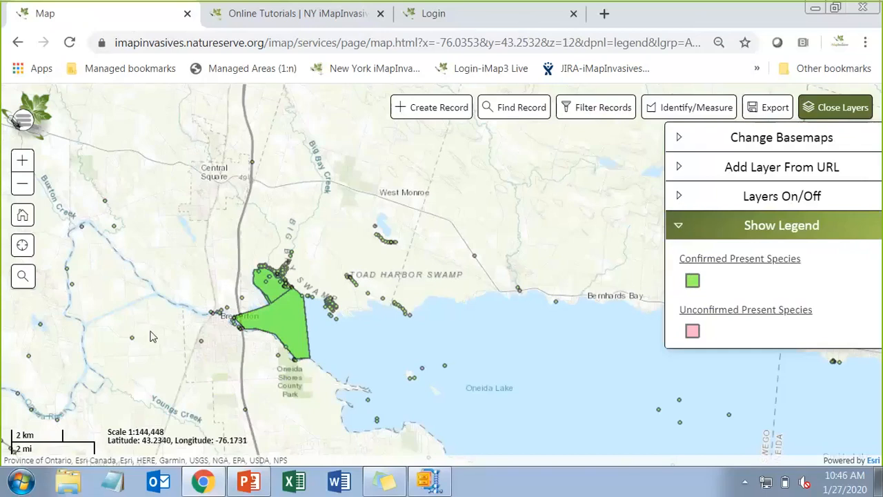
pyautogui.scroll(-1, 152, 336)
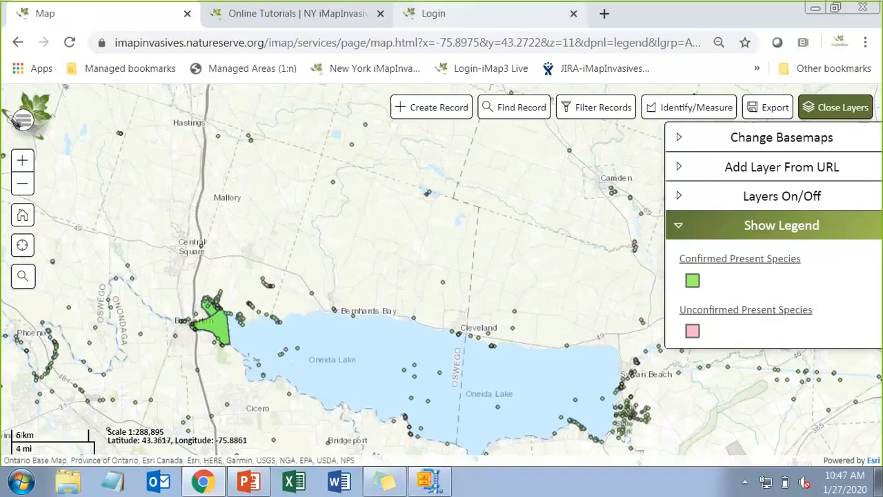
# Open the Certified Trainers Network page of the New York iMapInvasives website and look through its trainer list, certification details, and resources.
pyautogui.click(320, 15)
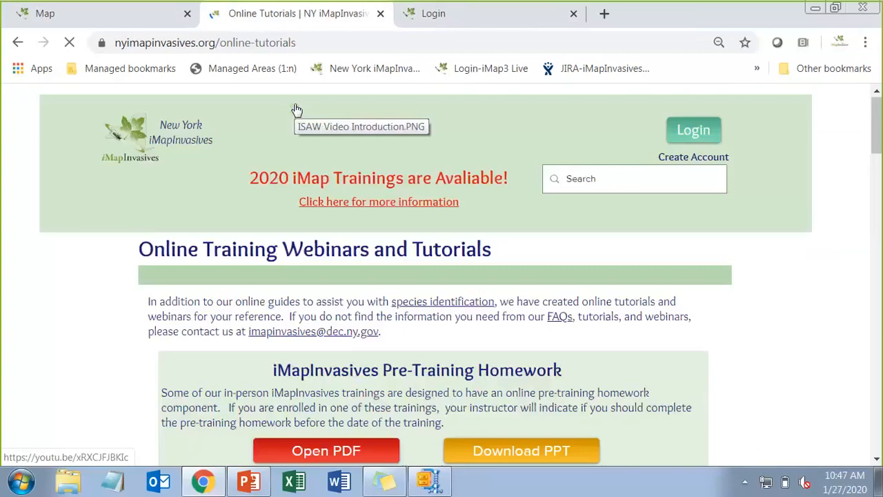
pyautogui.moveTo(558, 146)
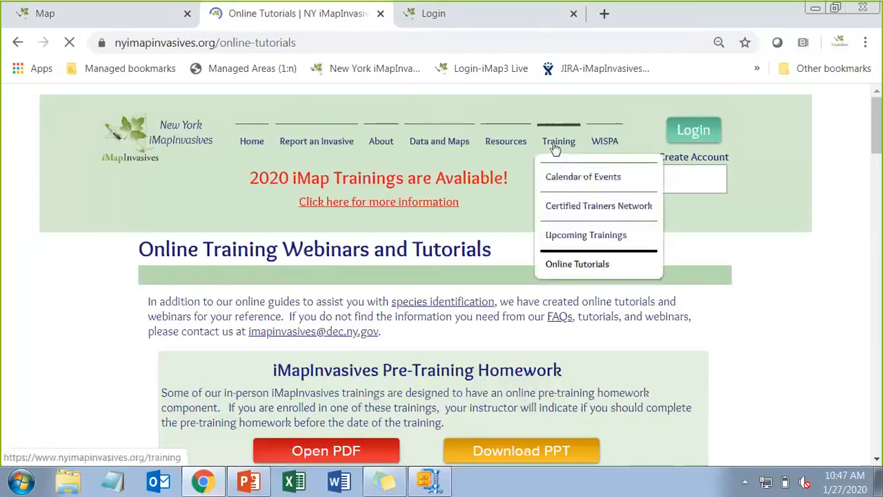
pyautogui.click(566, 209)
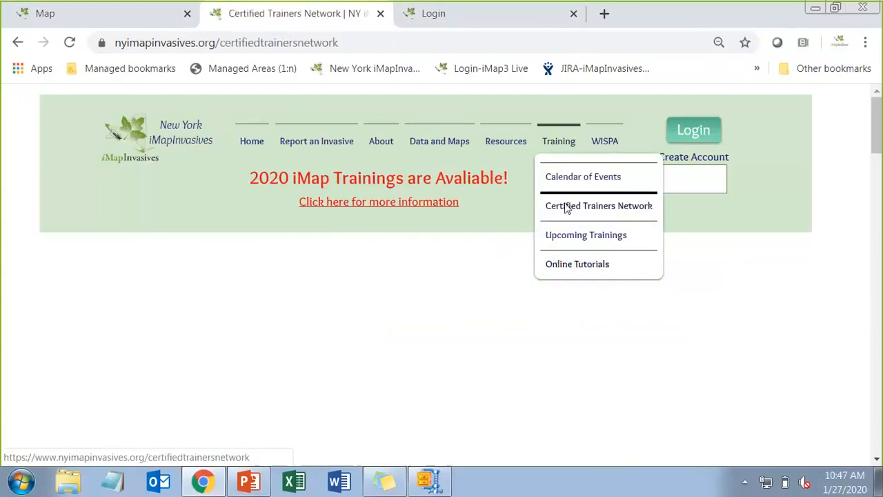
pyautogui.scroll(-2, 54, 325)
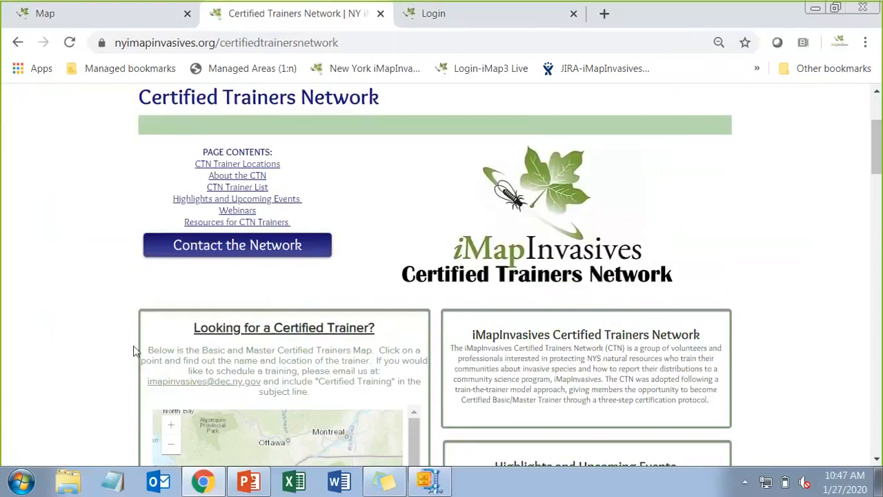
pyautogui.scroll(-5, 92, 318)
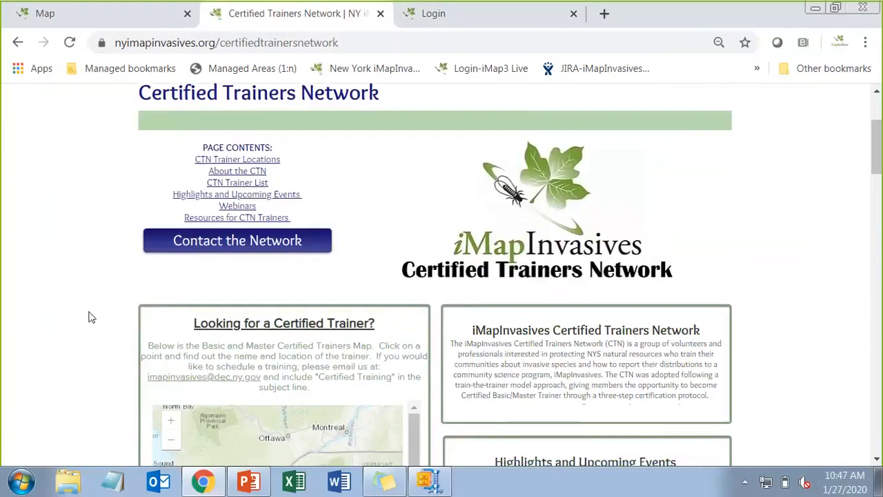
pyautogui.scroll(-12, 92, 317)
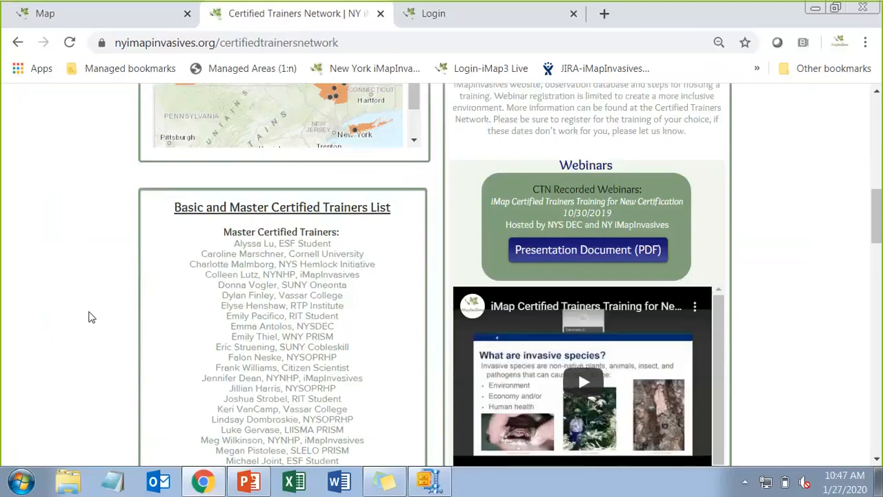
pyautogui.scroll(-2, 92, 318)
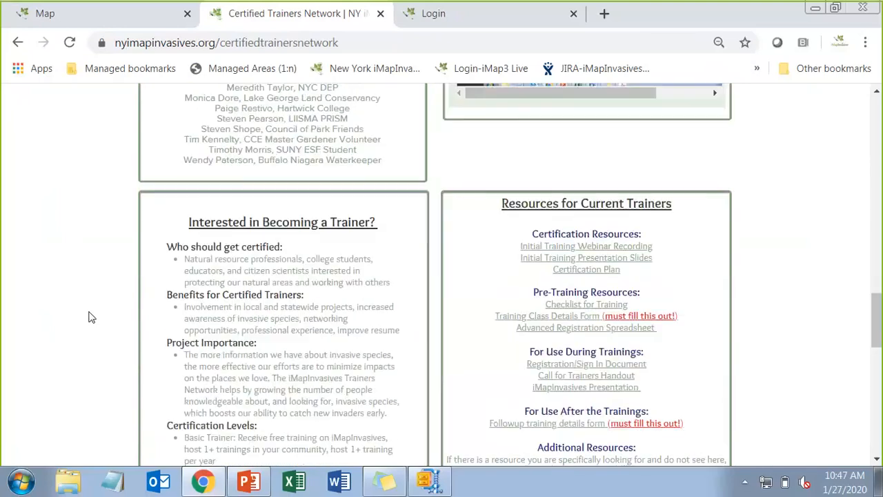
pyautogui.scroll(-4, 91, 318)
pyautogui.scroll(-4, 92, 317)
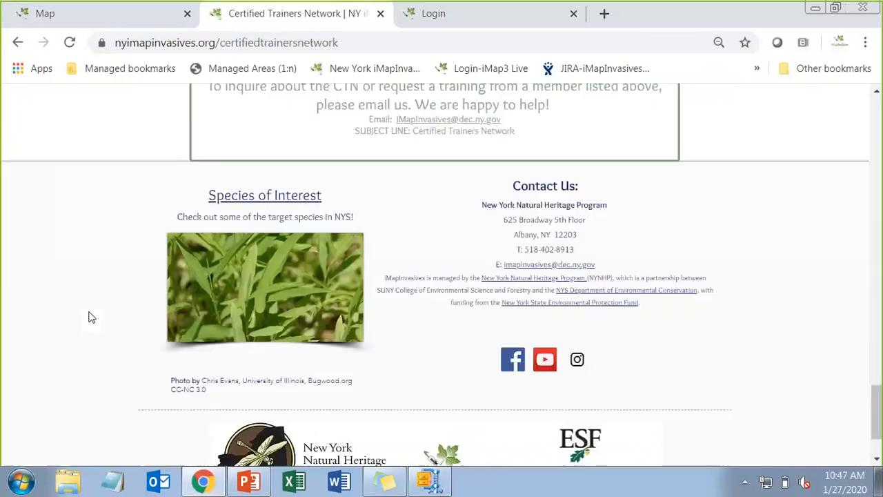
# Find the CTN contact information and highlight the network's contact e-mail address.
pyautogui.scroll(5, 92, 318)
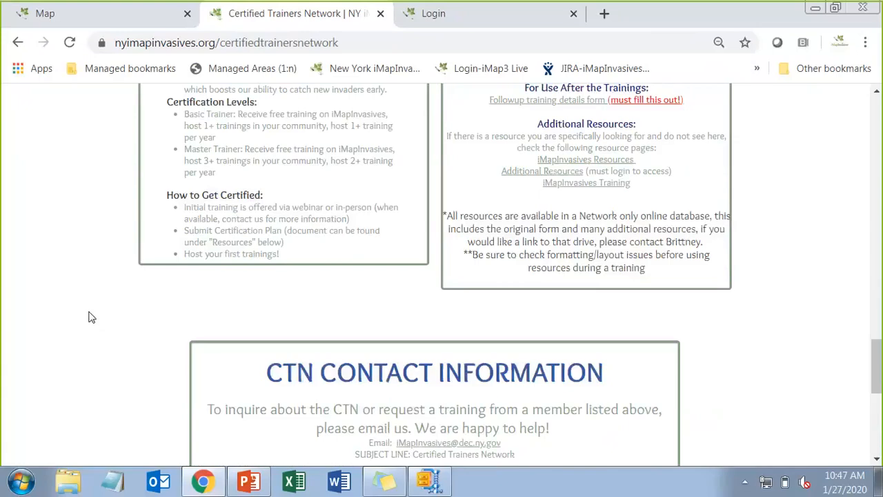
pyautogui.scroll(-1, 156, 325)
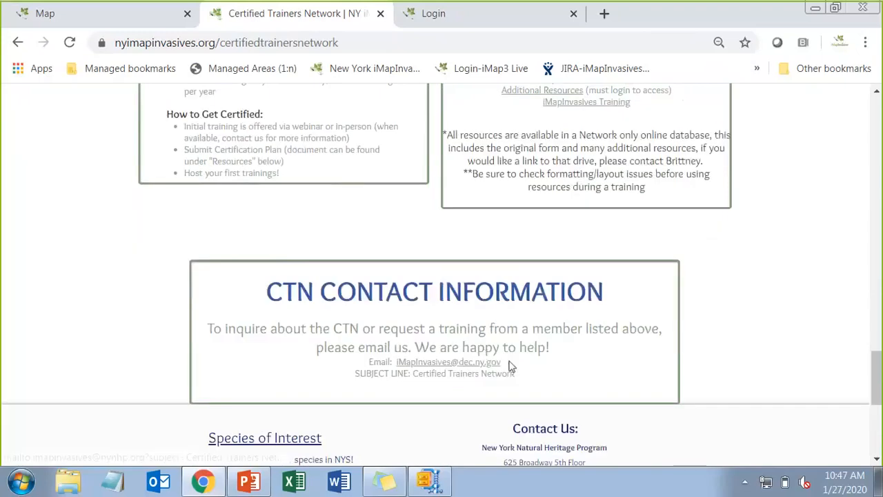
pyautogui.moveTo(511, 368); pyautogui.dragTo(392, 362)
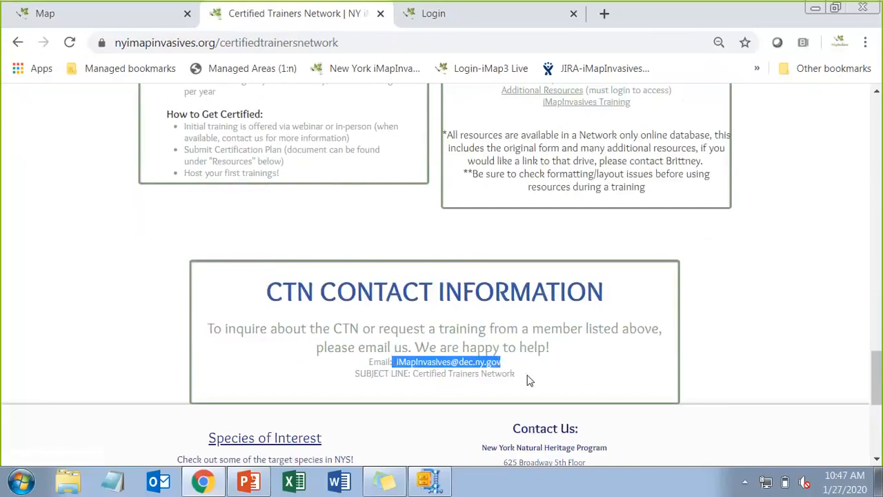
pyautogui.click(371, 375)
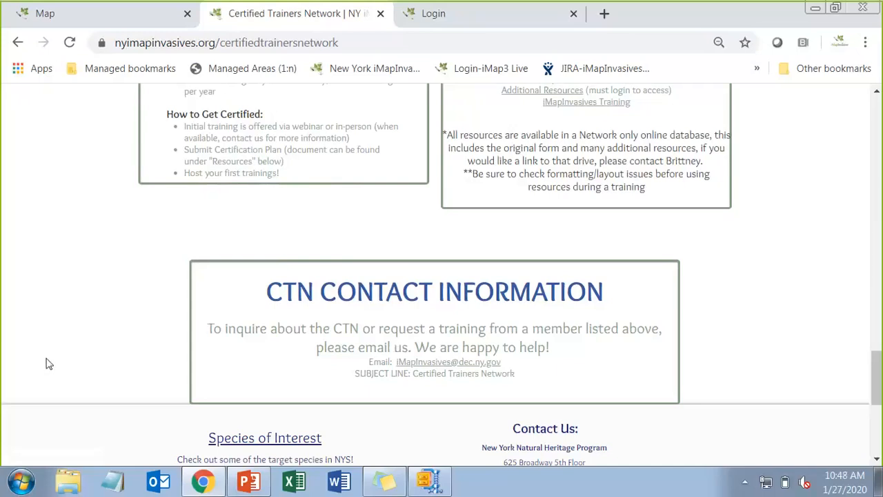
# Open the website's Upcoming Trainings page and look through the in-person and webinar training offerings.
pyautogui.scroll(5, 48, 361)
pyautogui.scroll(5, 46, 362)
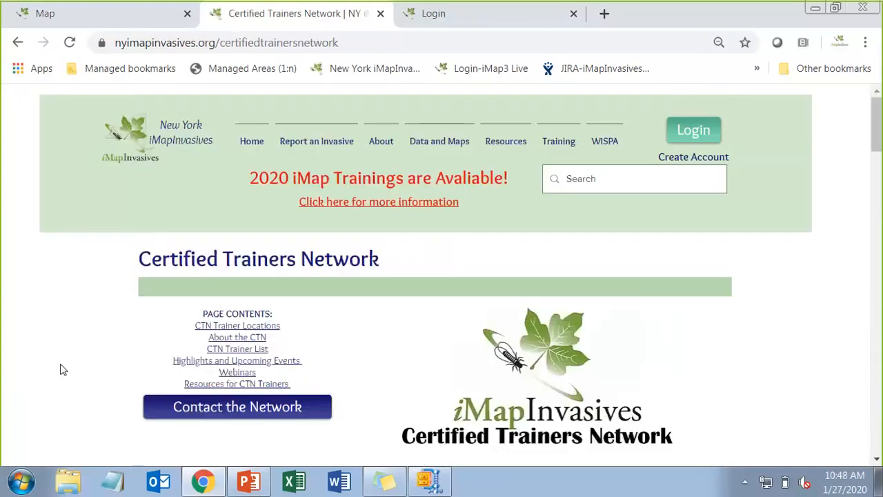
pyautogui.moveTo(558, 143)
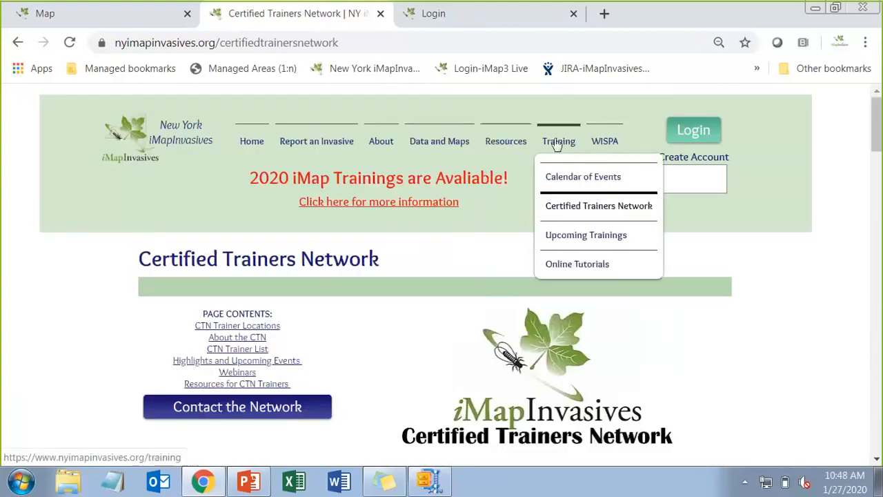
pyautogui.click(562, 236)
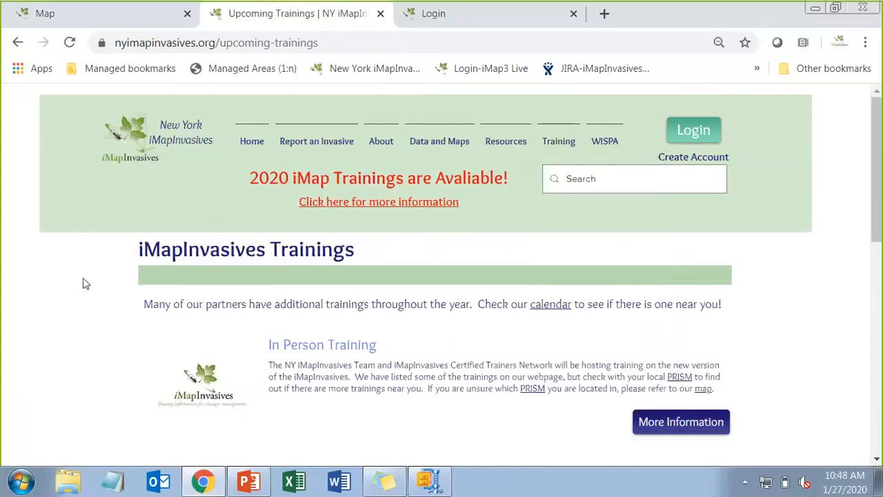
pyautogui.scroll(-1, 84, 283)
pyautogui.scroll(-1, 84, 283)
pyautogui.scroll(-1, 84, 283)
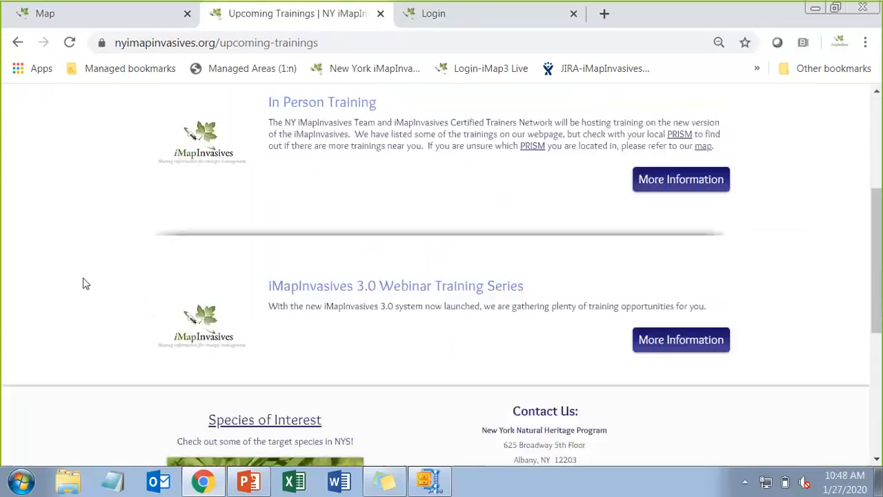
# Open the details of the iMapInvasives 3.0 Webinar Training Series and look through the upcoming webinars.
pyautogui.click(683, 346)
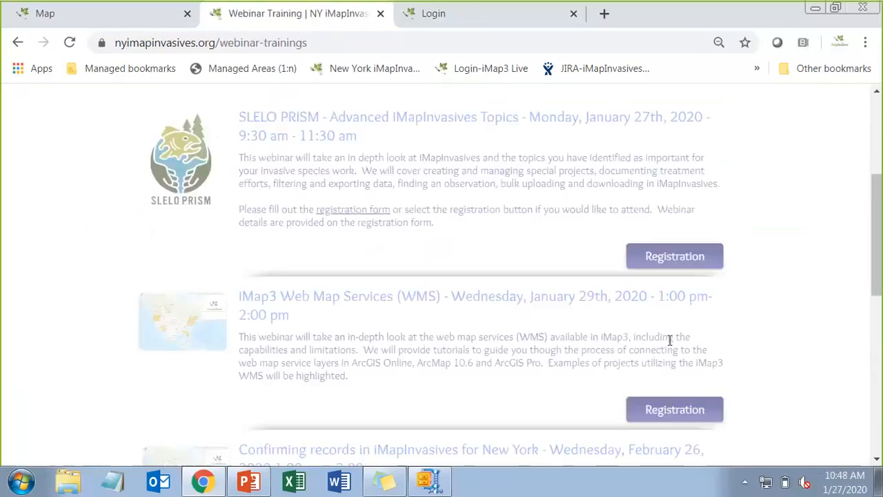
pyautogui.scroll(4, 131, 310)
pyautogui.scroll(-3, 273, 311)
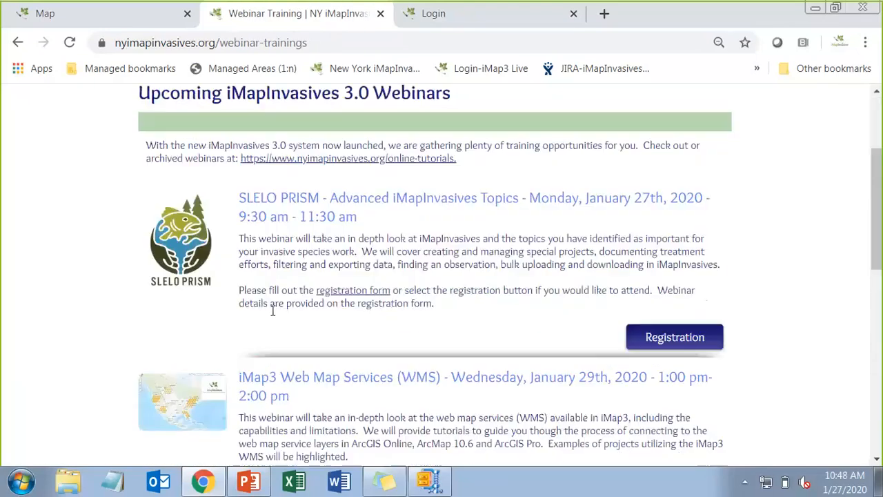
pyautogui.scroll(-2, 274, 316)
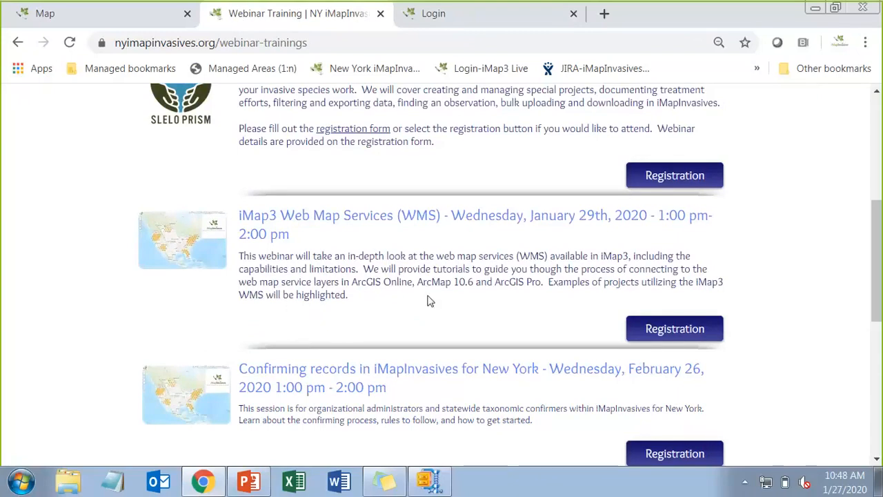
pyautogui.scroll(-1, 427, 301)
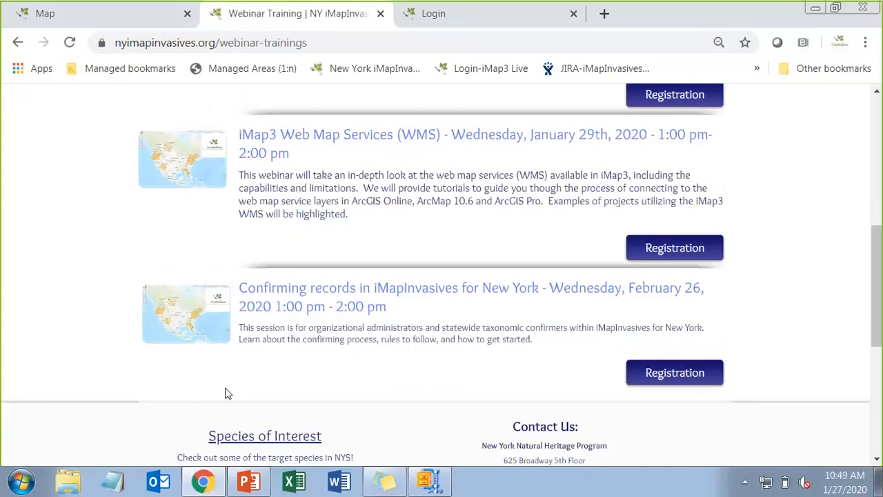
pyautogui.press('Home')
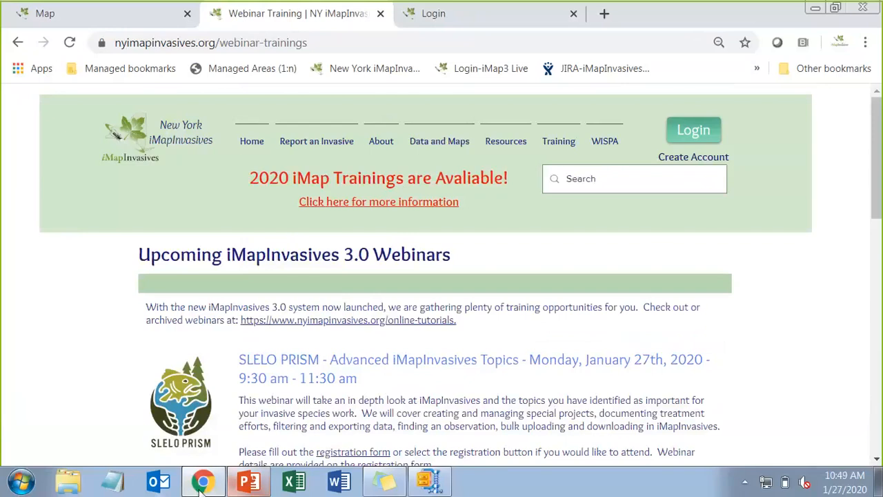
# Return to the map and begin a Treatment record with Water Chestnut (Trapa natans) as the target species.
pyautogui.moveTo(211, 489)
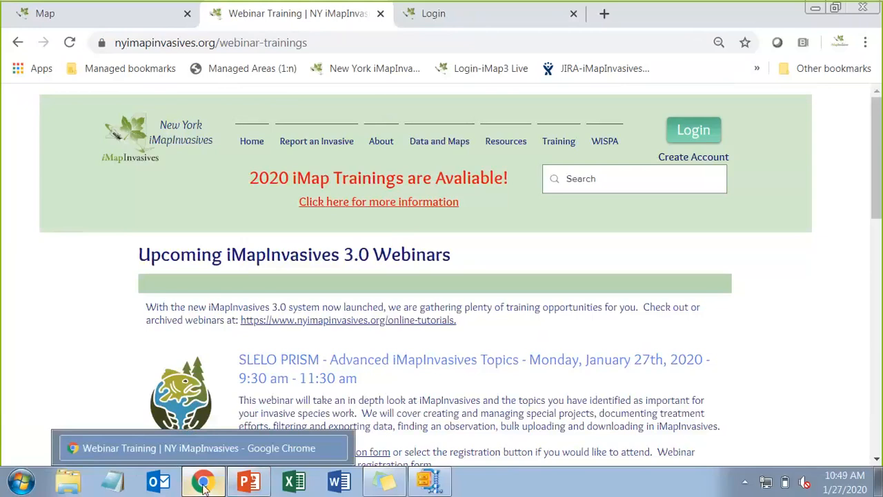
pyautogui.moveTo(316, 153)
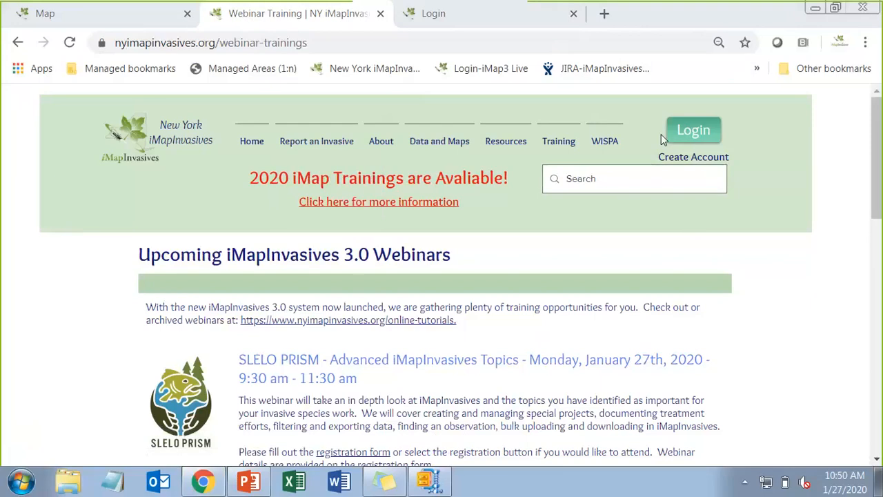
pyautogui.click(107, 14)
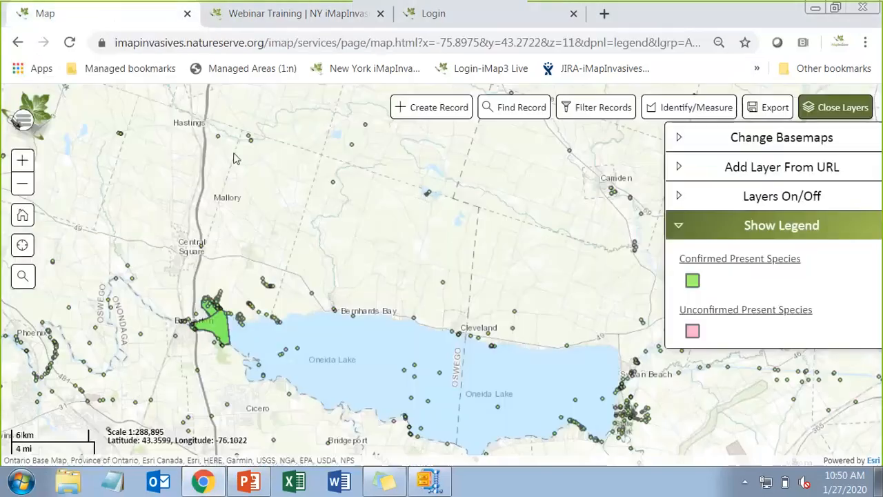
pyautogui.scroll(-1, 261, 172)
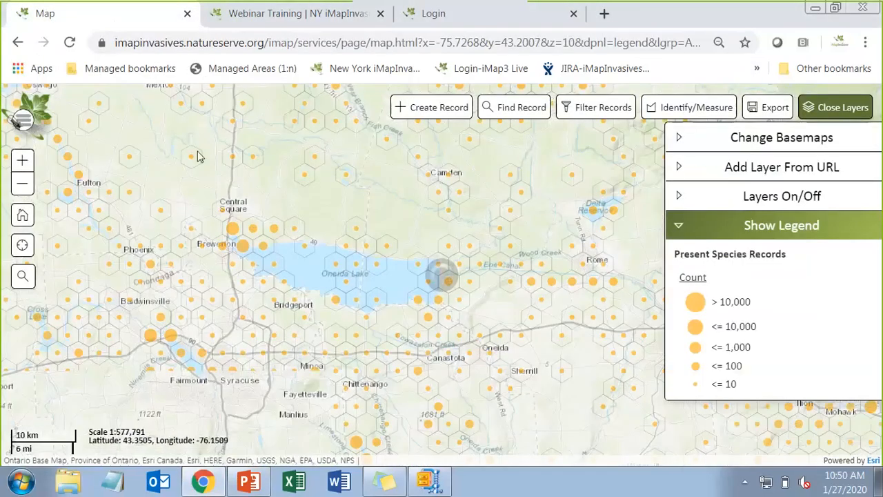
pyautogui.moveTo(174, 165); pyautogui.dragTo(338, 317)
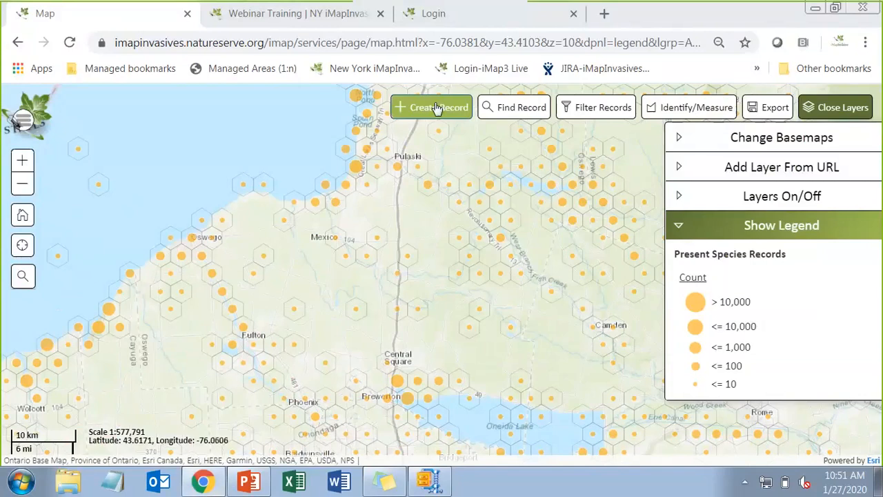
pyautogui.click(414, 107)
pyautogui.click(116, 334)
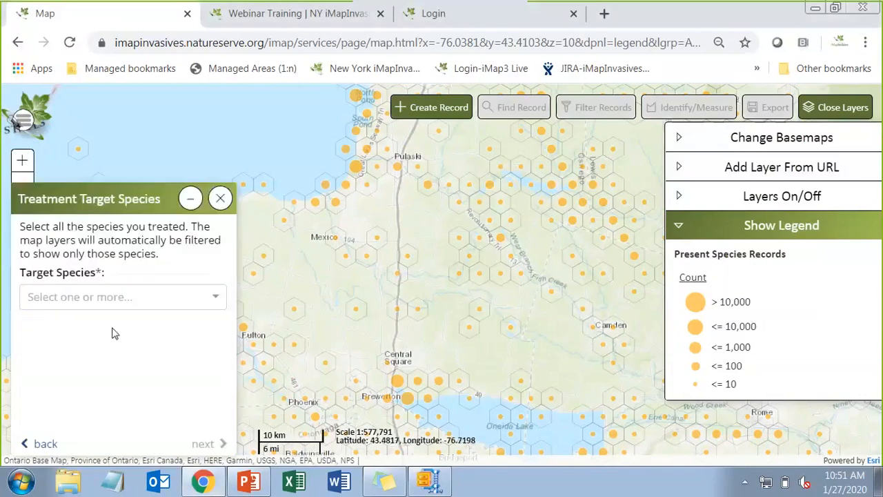
pyautogui.click(136, 298)
pyautogui.write('water')
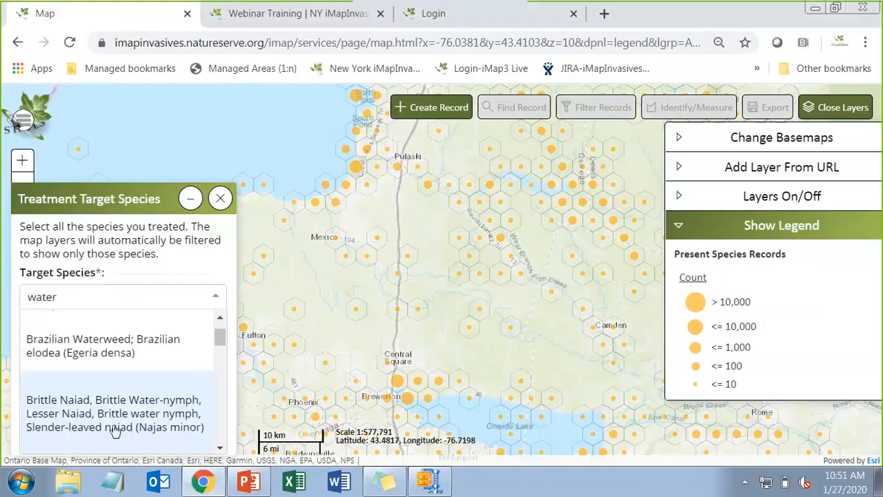
pyautogui.write(' che')
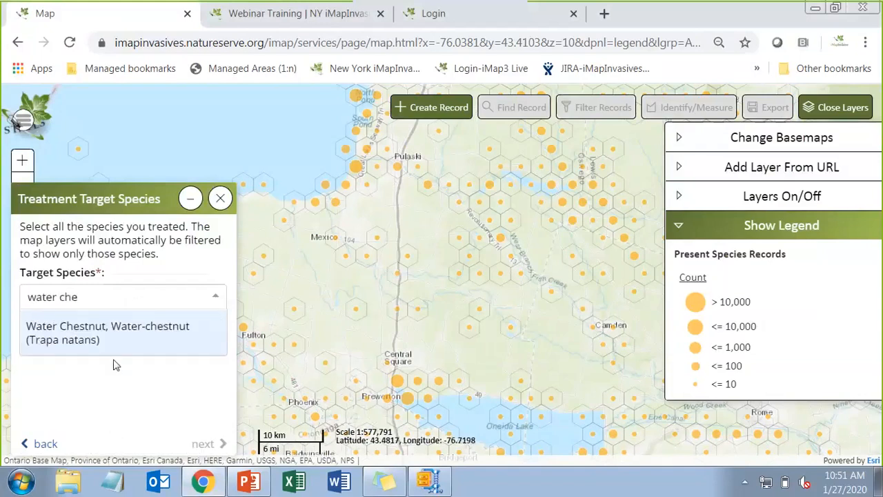
pyautogui.click(110, 334)
pyautogui.click(204, 443)
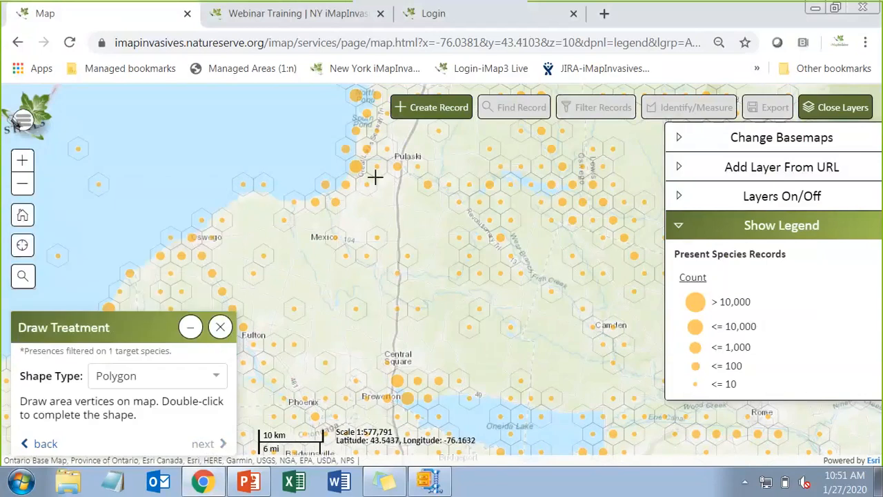
# Draw a four-sided treatment polygon over a bend of Grindstone Creek south of Selkirk Shores State Park.
pyautogui.scroll(1, 376, 178)
pyautogui.scroll(2, 375, 177)
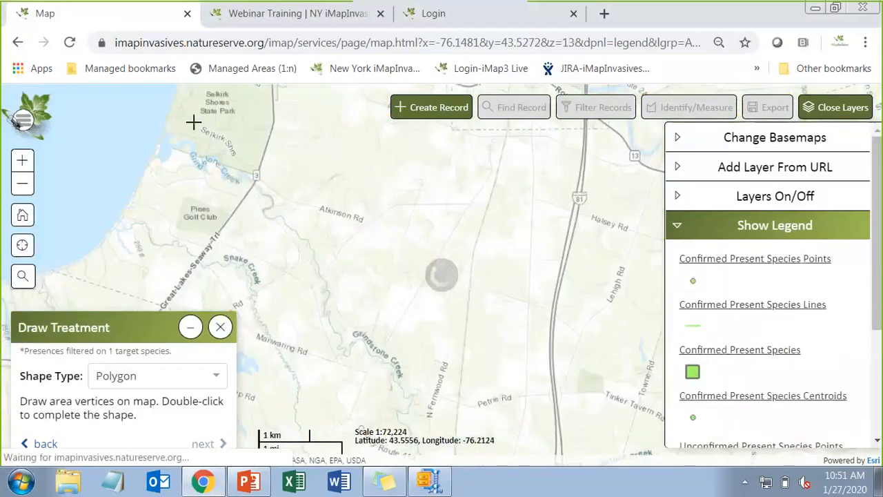
pyautogui.scroll(1, 179, 158)
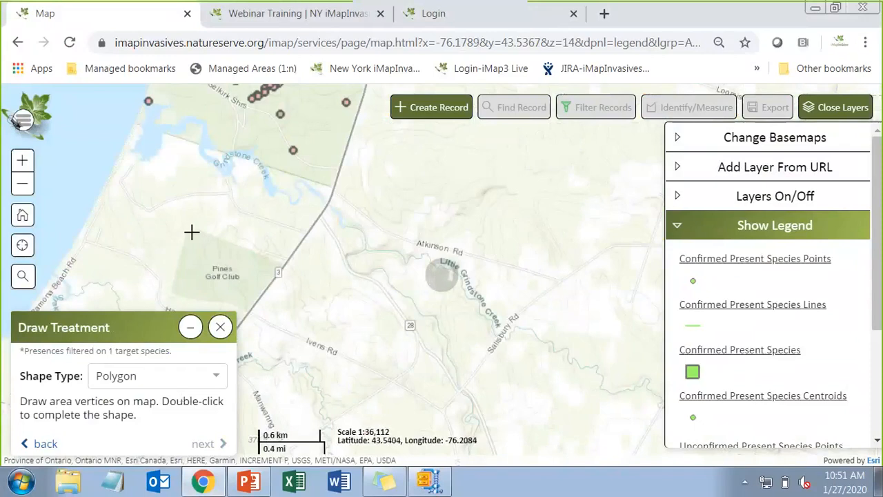
pyautogui.click(203, 169)
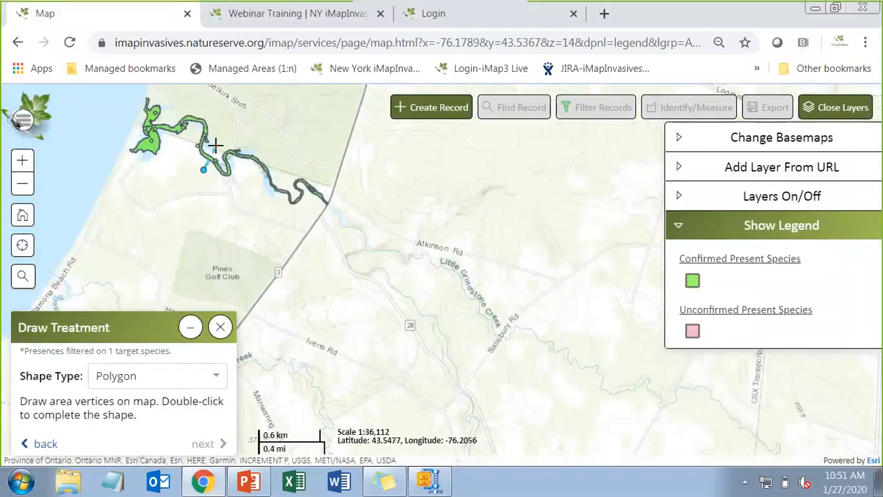
pyautogui.click(216, 147)
pyautogui.click(249, 177)
pyautogui.doubleClick(198, 191)
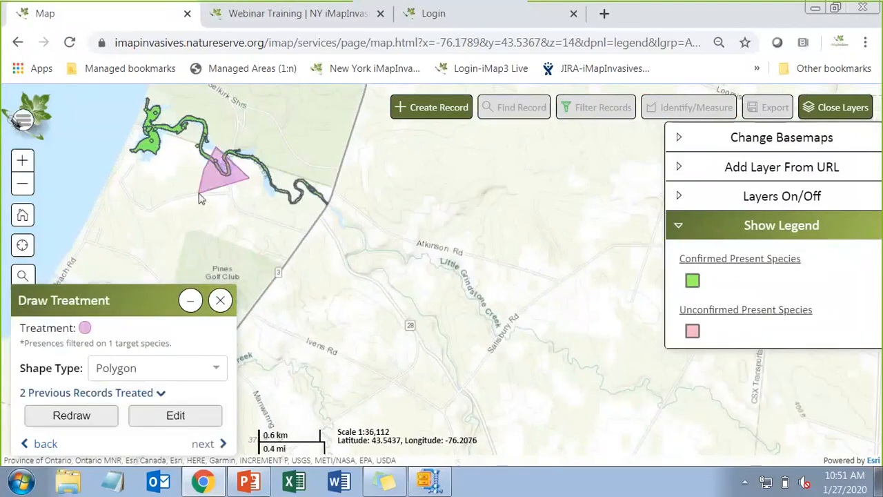
# Review the treatment record details down to the tagged projects and local contact, and continue with the prefilled values.
pyautogui.click(201, 444)
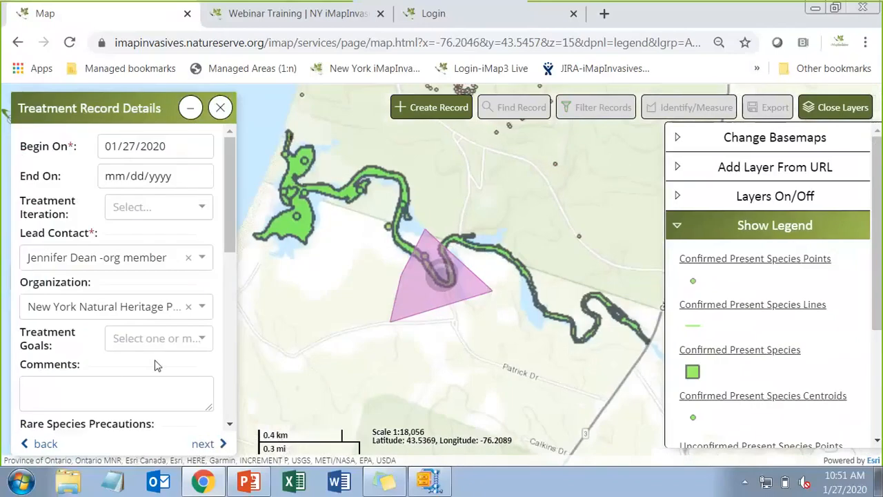
pyautogui.scroll(-2, 155, 365)
pyautogui.scroll(-5, 155, 366)
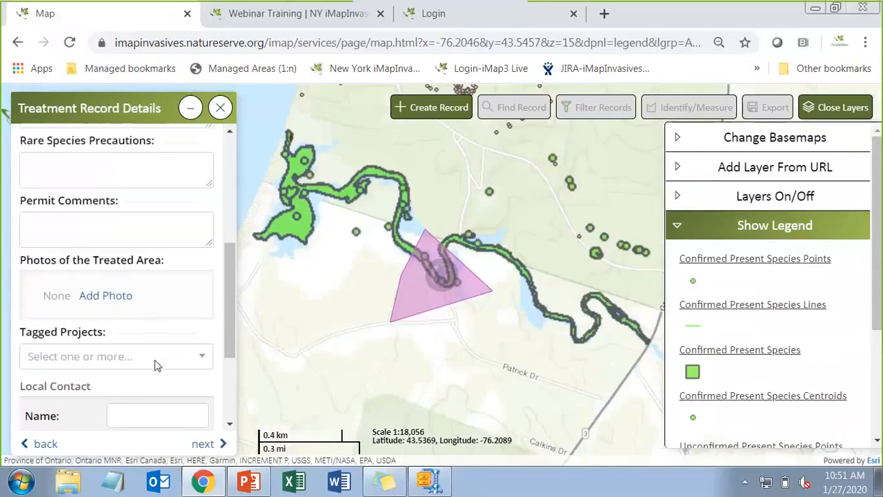
pyautogui.click(204, 444)
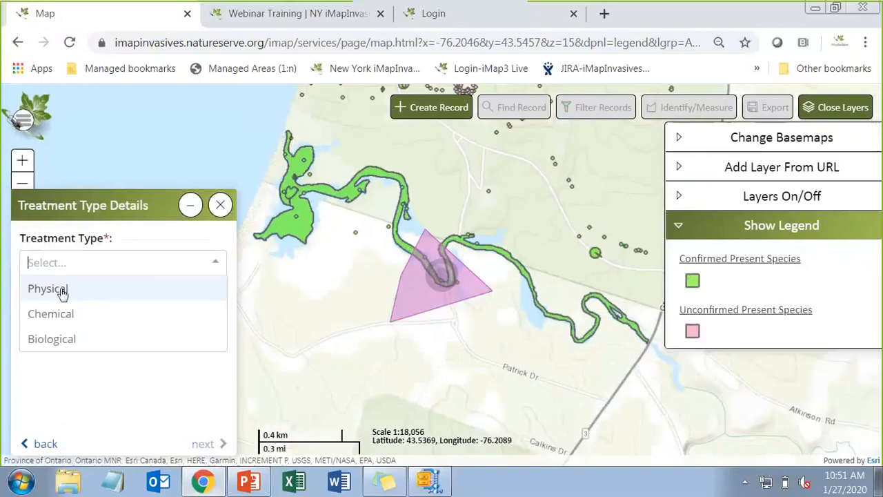
# Set the treatment type to Physical and the physical treatment method to Mechanical/Manual.
pyautogui.click(62, 290)
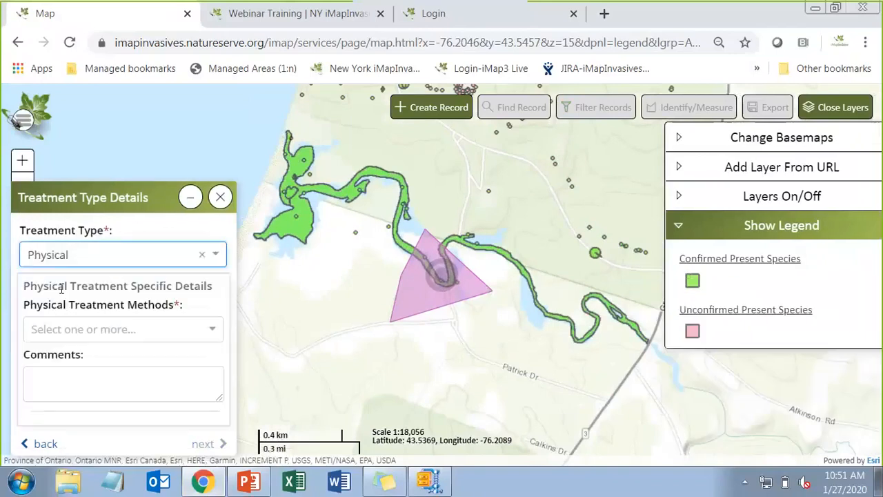
pyautogui.click(81, 329)
pyautogui.scroll(-1, 92, 329)
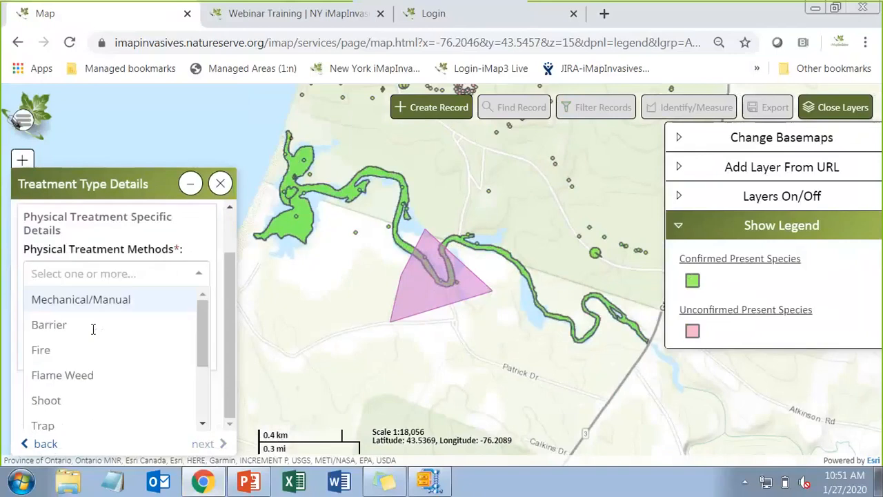
pyautogui.click(68, 304)
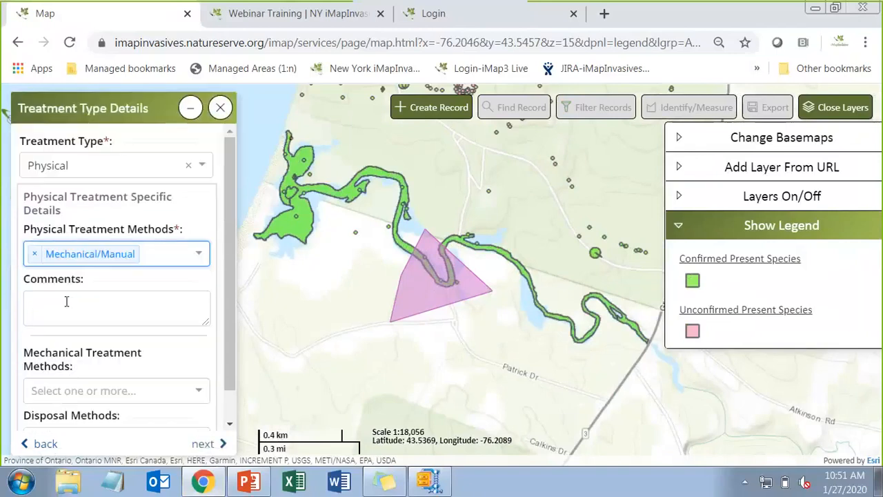
pyautogui.click(66, 302)
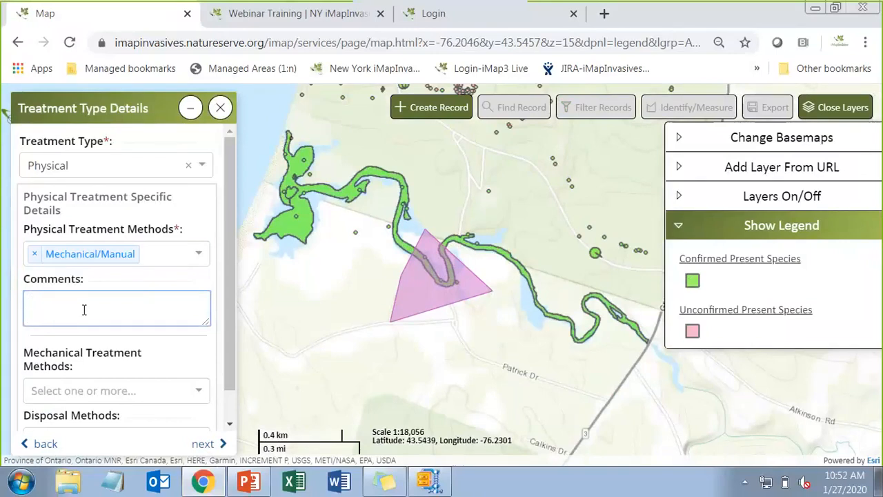
# Add Pull as the mechanical treatment method and reopen the list of remaining methods.
pyautogui.click(115, 390)
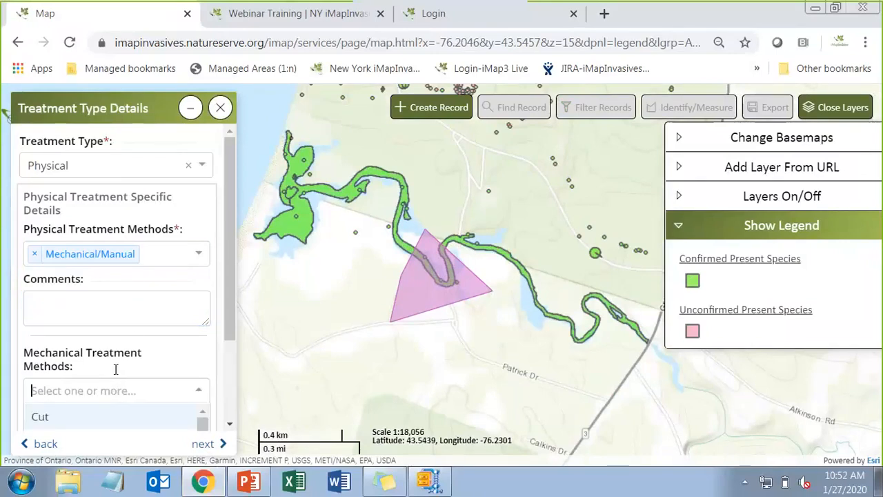
pyautogui.scroll(-4, 132, 336)
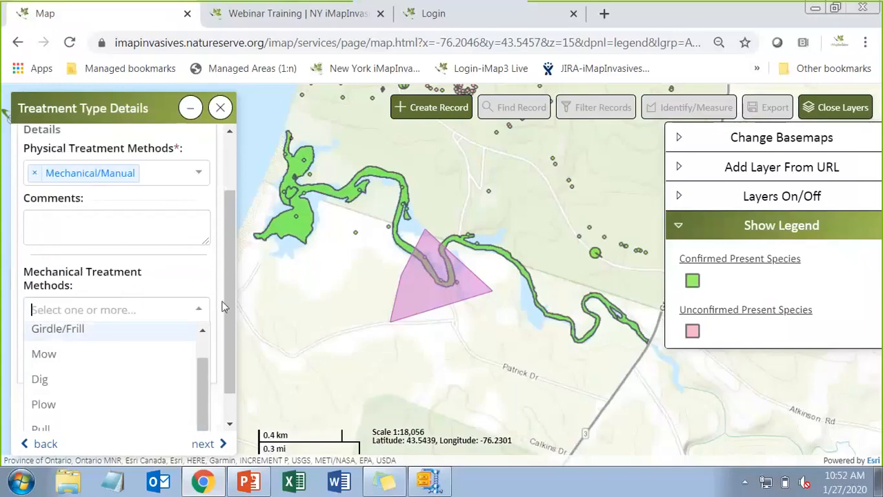
pyautogui.moveTo(229, 310); pyautogui.dragTo(231, 359)
pyautogui.click(179, 364)
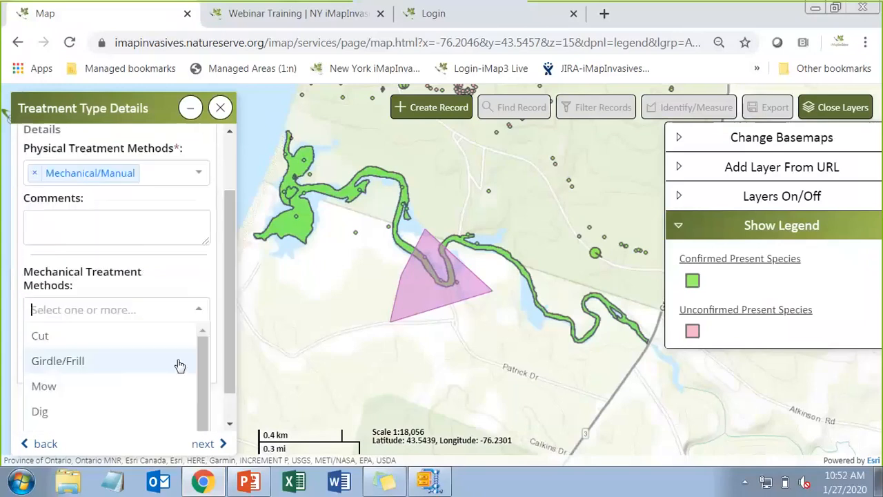
pyautogui.scroll(-3, 118, 335)
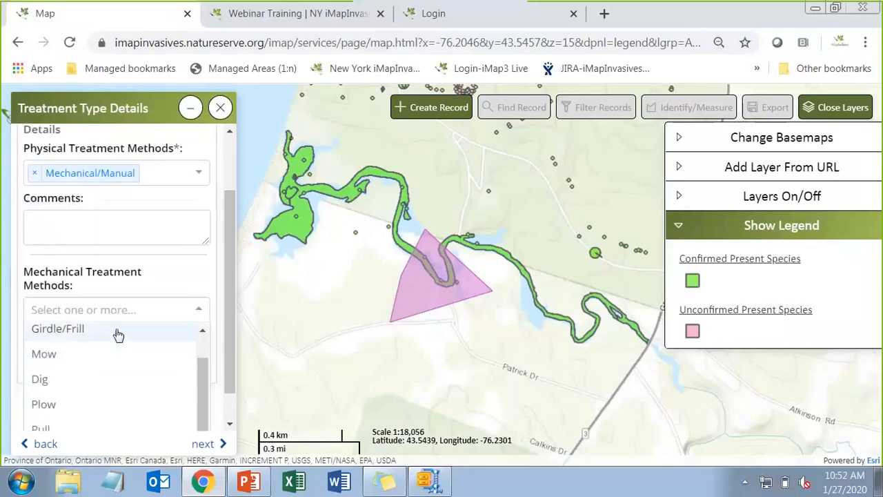
pyautogui.click(39, 392)
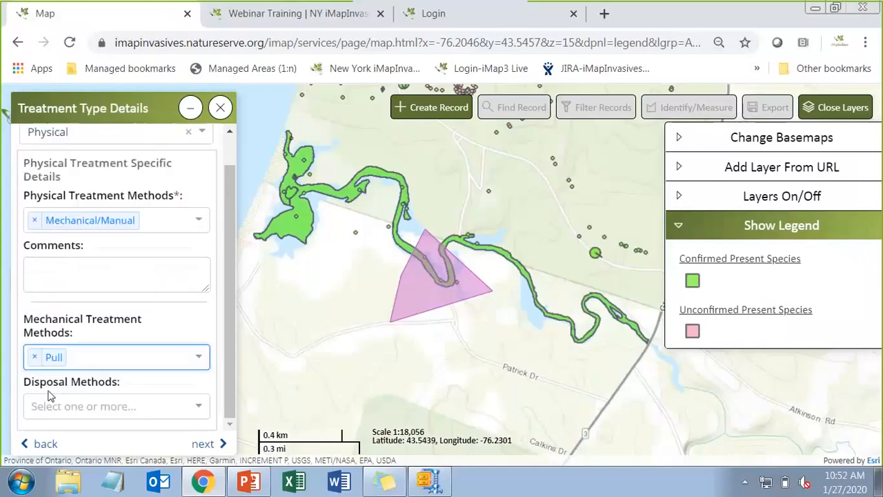
pyautogui.click(104, 362)
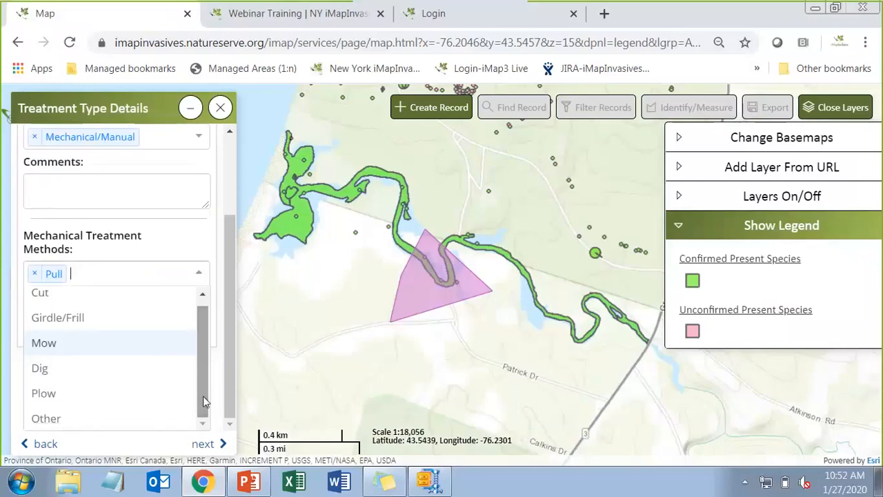
# Keep Pull as the only mechanical treatment method and set the disposal method to Compost.
pyautogui.click(138, 258)
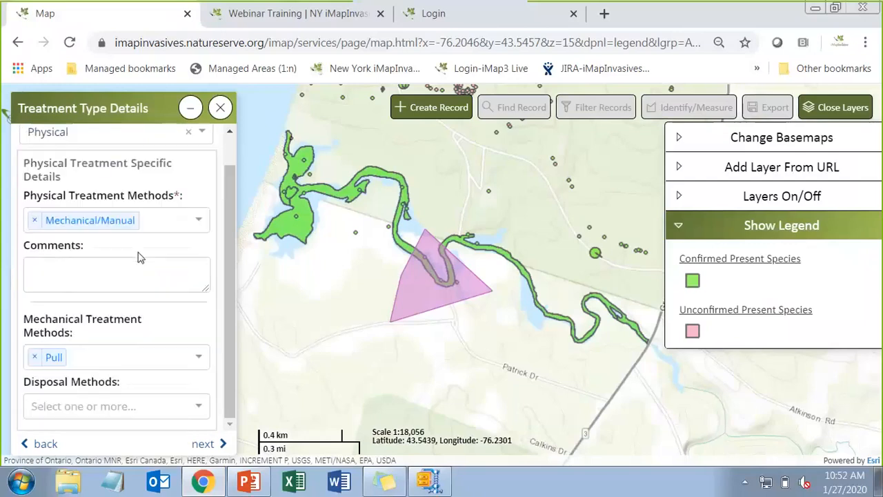
pyautogui.click(84, 407)
pyautogui.scroll(-1, 115, 379)
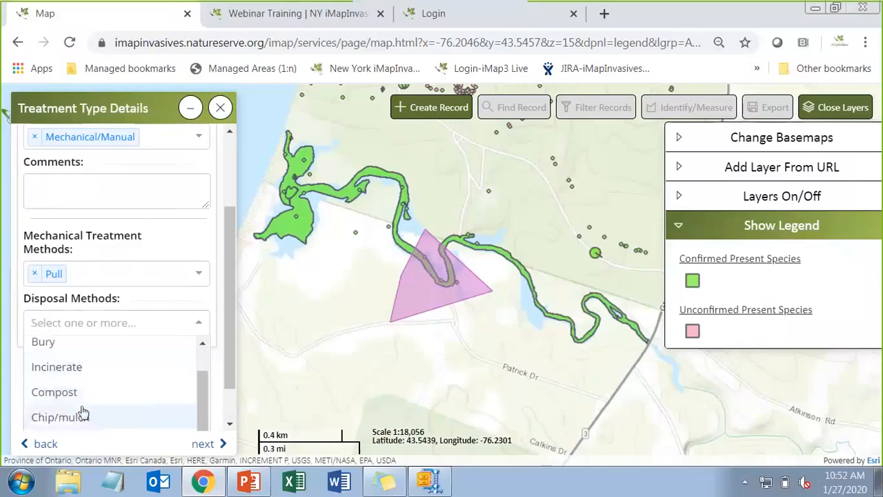
pyautogui.scroll(-3, 83, 407)
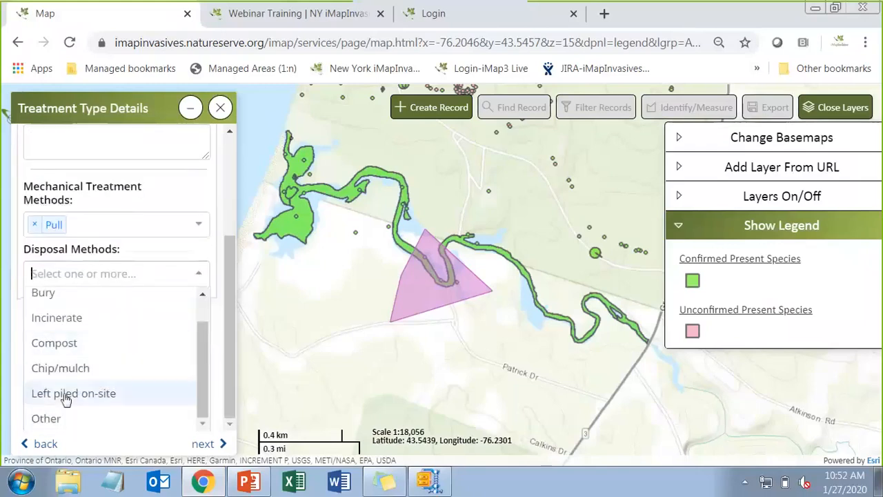
pyautogui.click(64, 340)
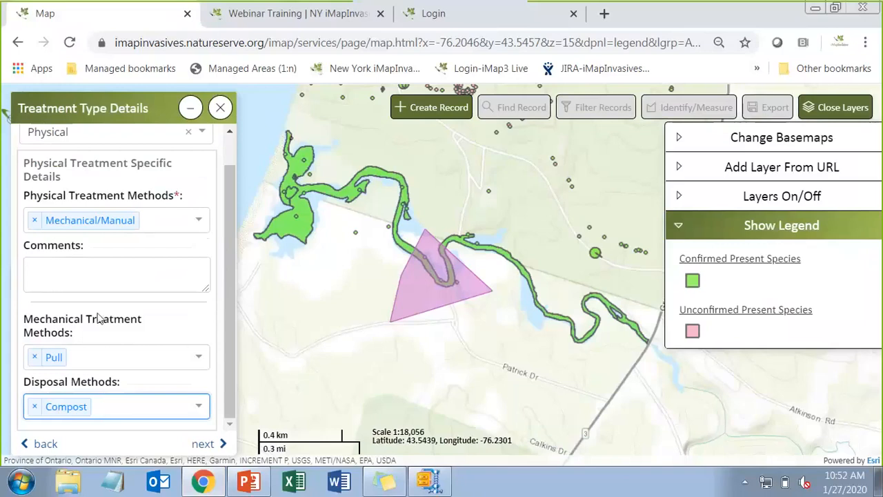
# Review the treatment record's summary without completing it, and return to the treatment type details.
pyautogui.click(205, 445)
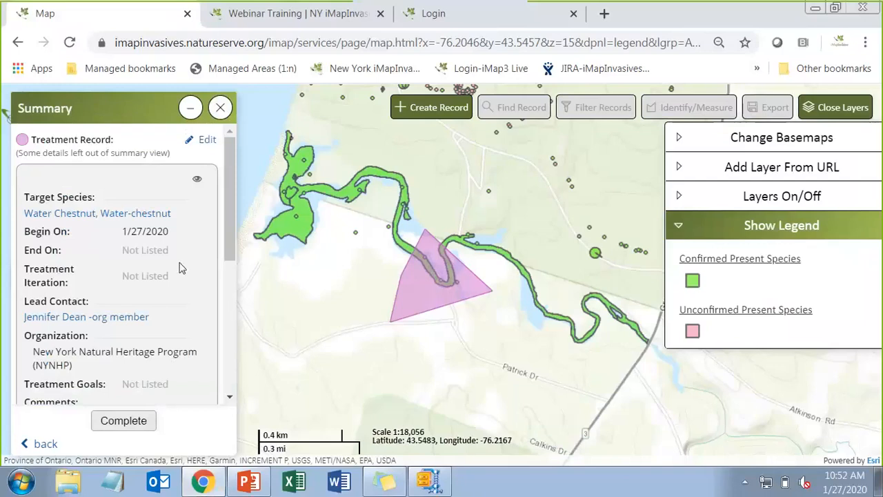
pyautogui.moveTo(232, 238)
pyautogui.mouseDown()
pyautogui.moveTo(228, 262)
pyautogui.moveTo(224, 229)
pyautogui.mouseUp()
pyautogui.click(46, 444)
pyautogui.click(71, 309)
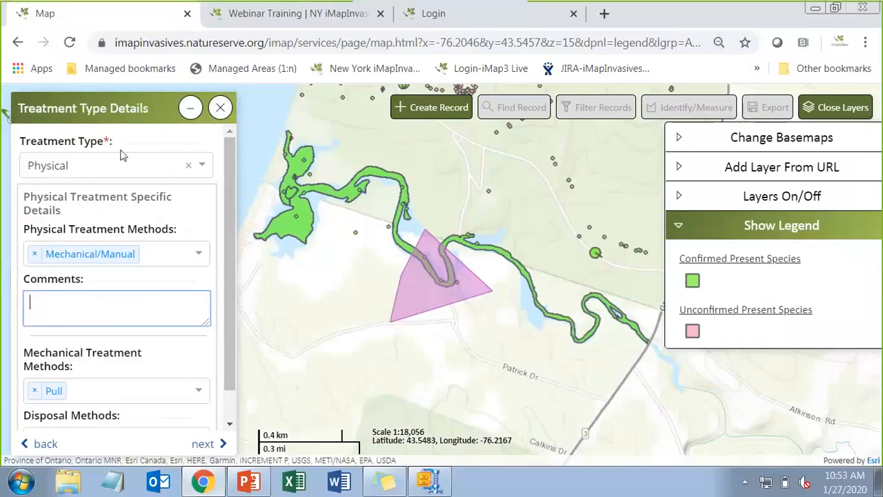
# Discard the unfinished treatment record, and look at the record filter options without applying a filter.
pyautogui.click(221, 109)
pyautogui.scroll(-1, 513, 233)
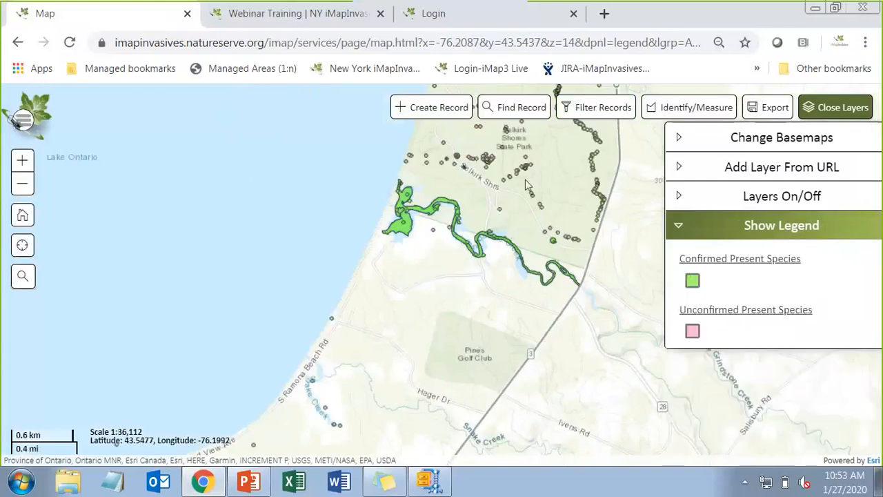
pyautogui.click(601, 109)
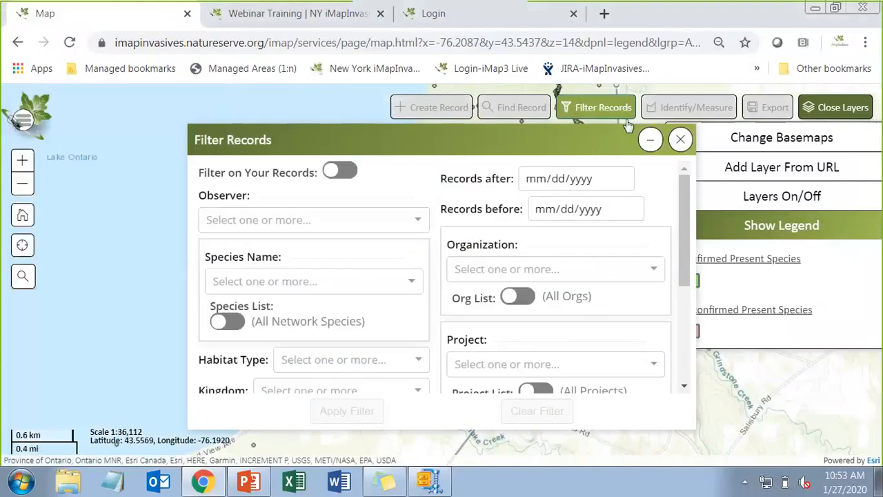
pyautogui.click(681, 140)
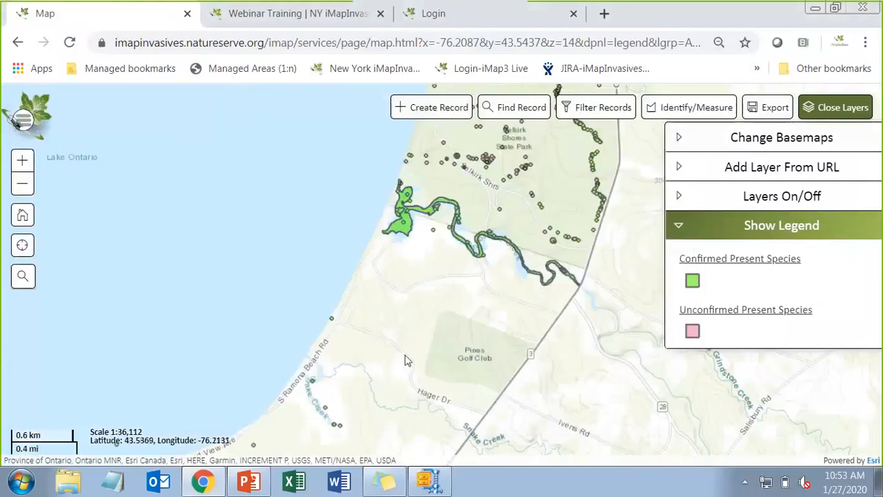